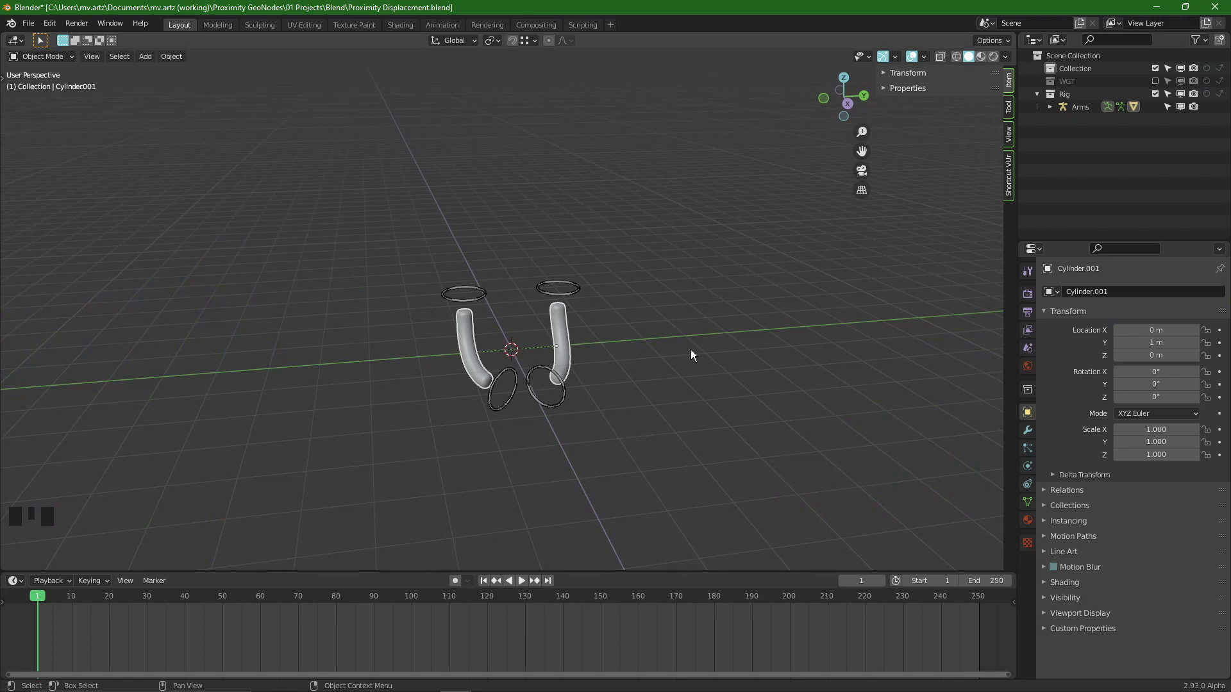
# - Add a Round Cube mesh at the origin using the Quadsphere preset
pyautogui.click(697, 399)
pyautogui.hotkey('shift', 'a')
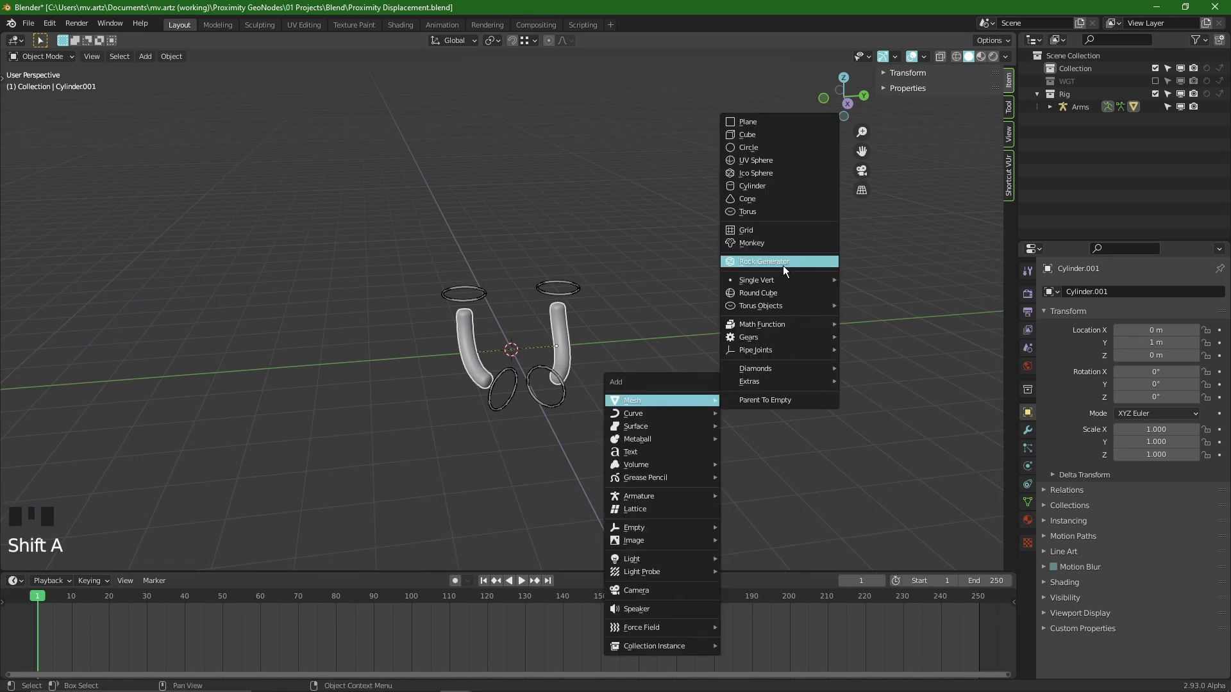
pyautogui.click(781, 292)
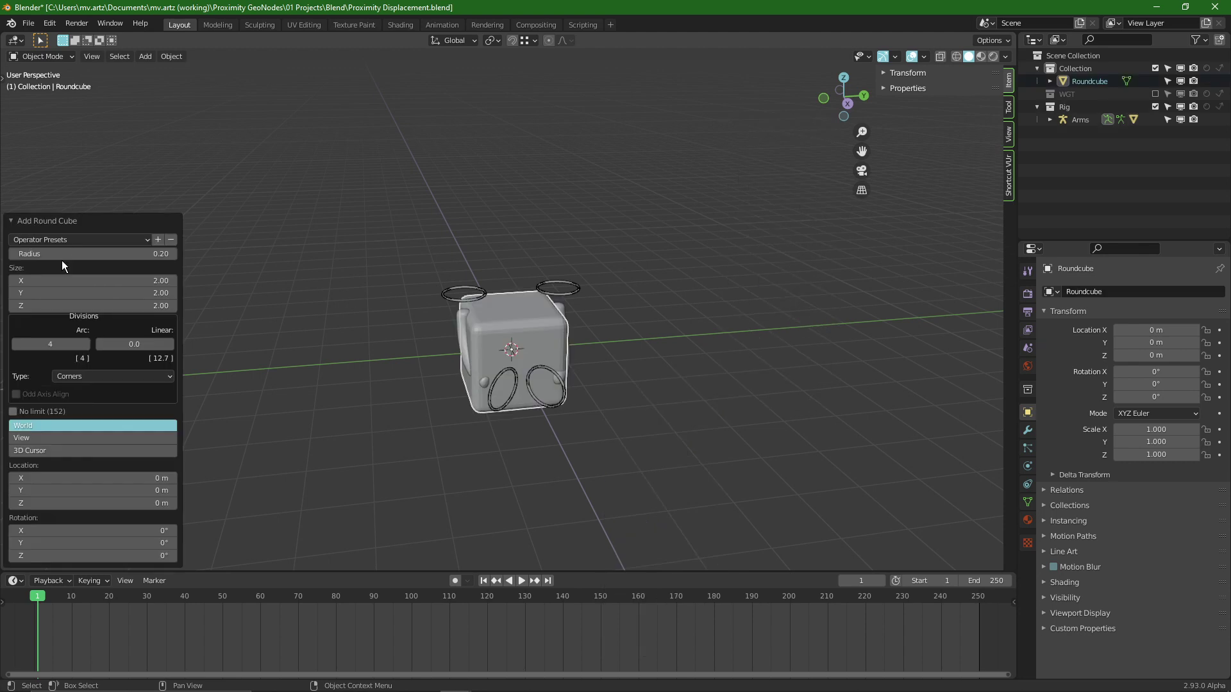
pyautogui.click(86, 237)
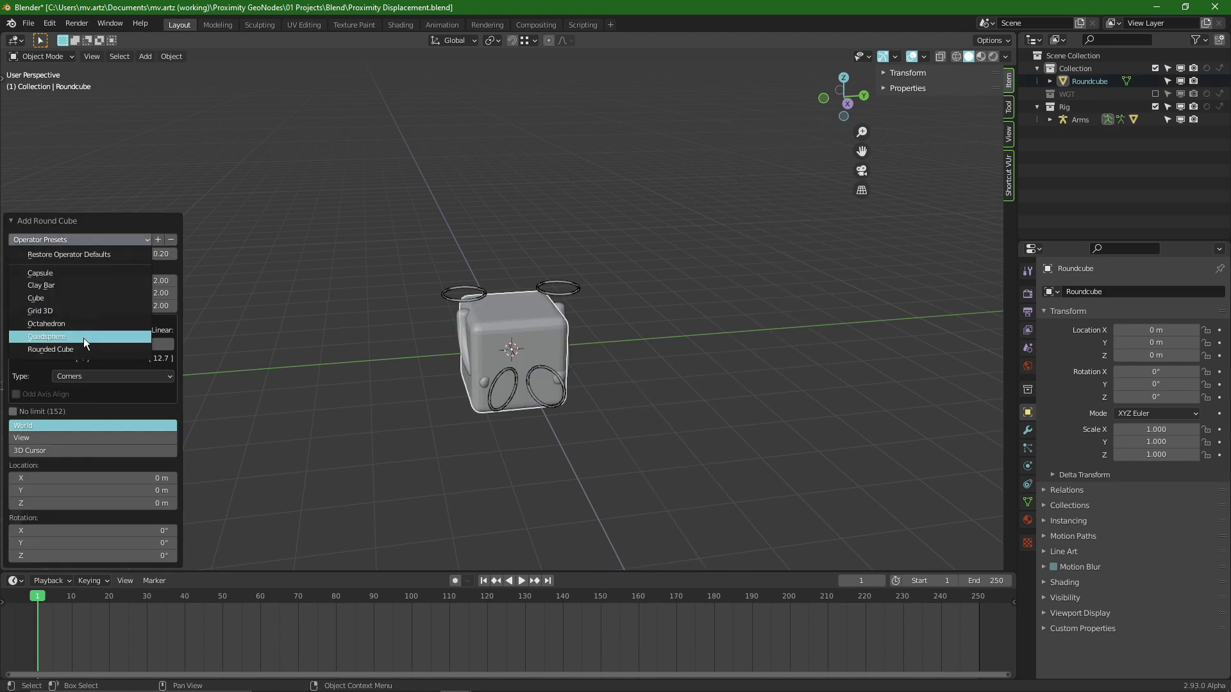
pyautogui.click(84, 337)
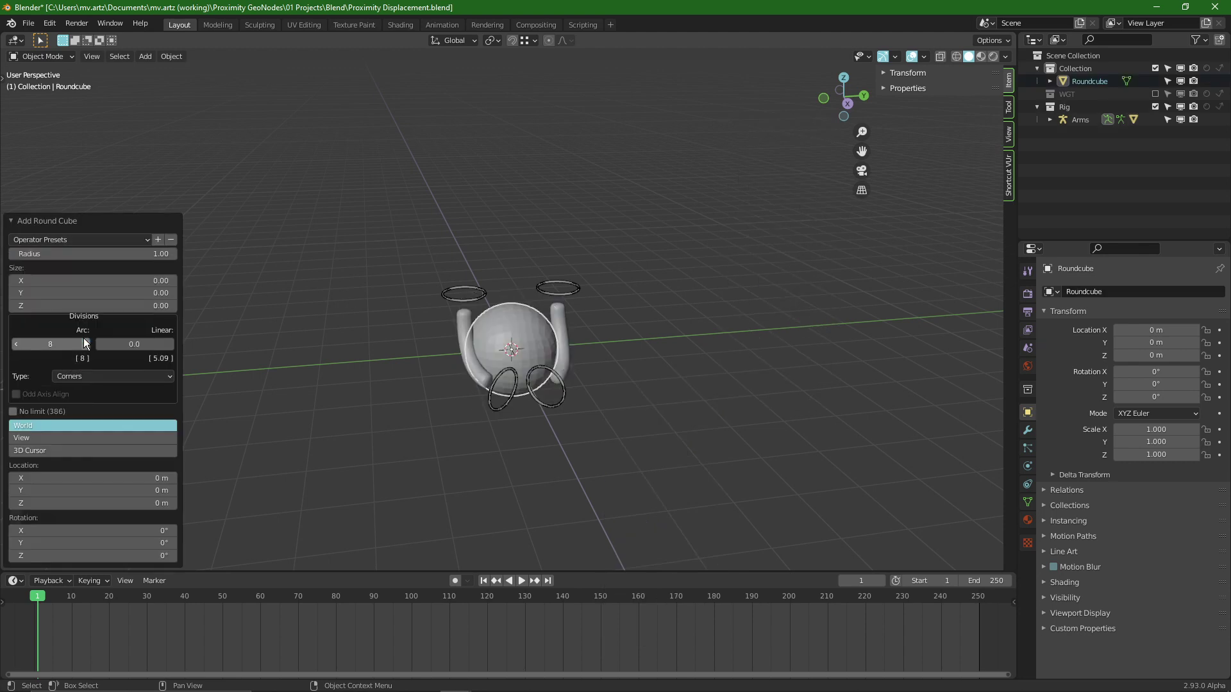
pyautogui.click(37, 224)
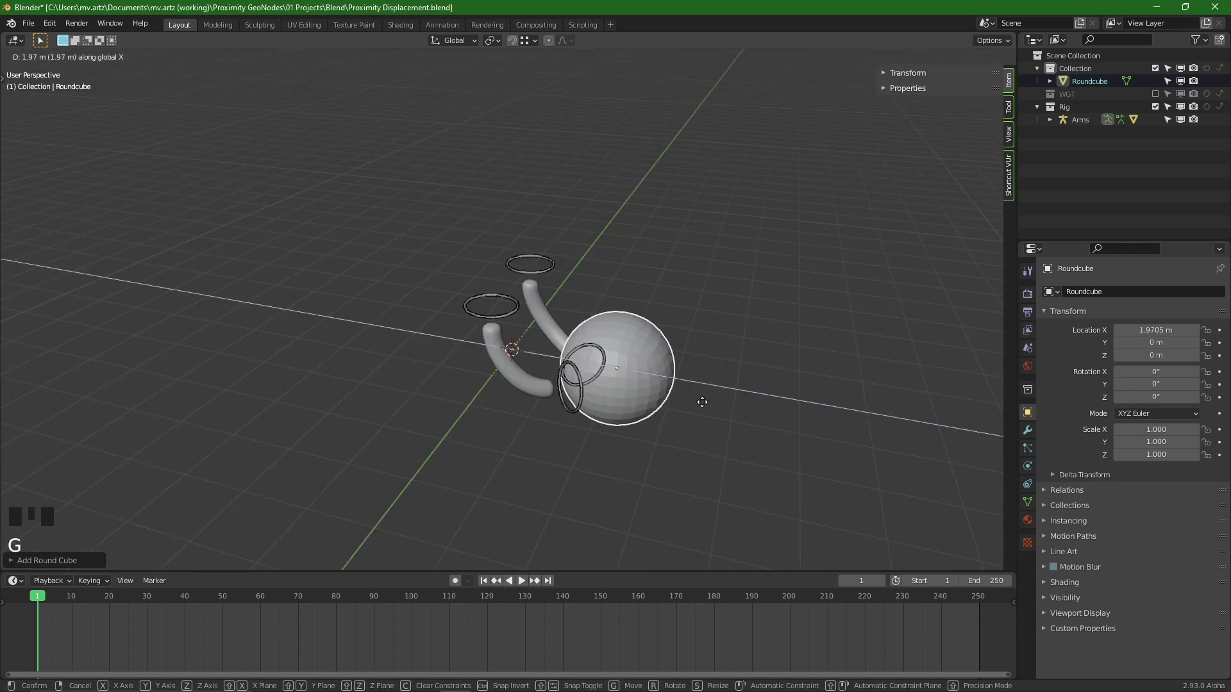
# - Move the sphere along X to about 0.83 m, between the two arms, and scale it down to about 0.505
pyautogui.click(704, 401)
pyautogui.press('s')
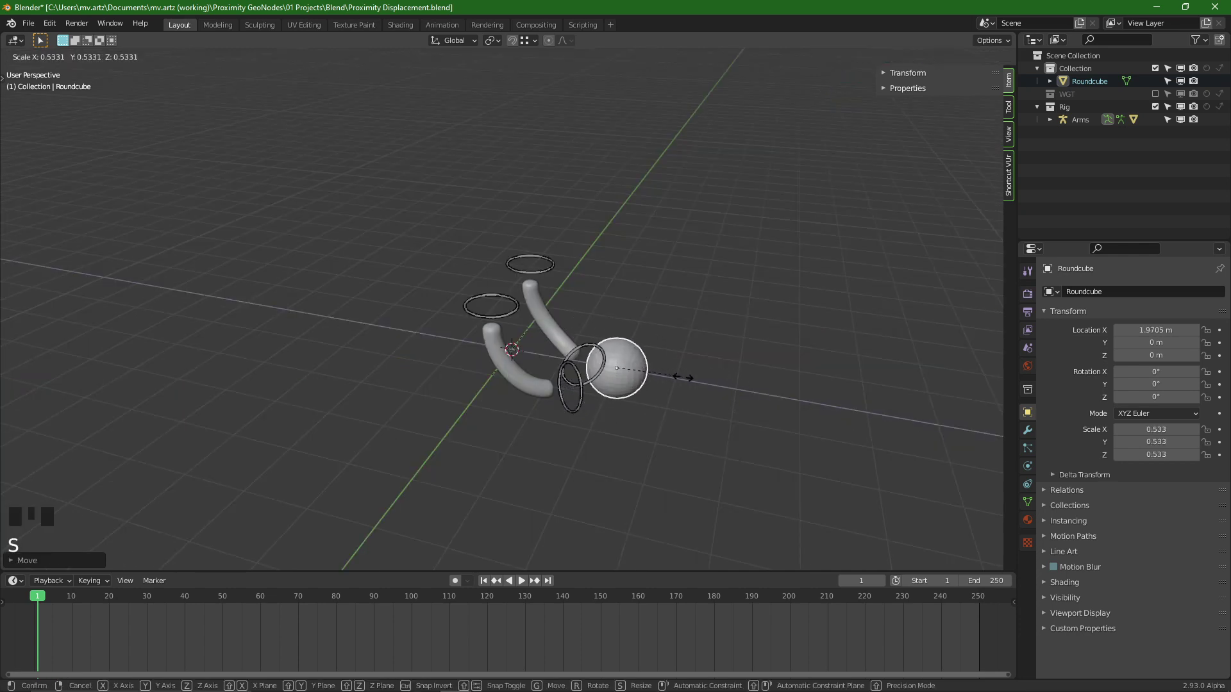
pyautogui.click(688, 380)
pyautogui.press('g')
pyautogui.moveTo(716, 378); pyautogui.dragTo(643, 355, button='middle')
pyautogui.click(681, 373)
pyautogui.press('s')
pyautogui.click(696, 372)
pyautogui.press('g')
pyautogui.click(605, 374)
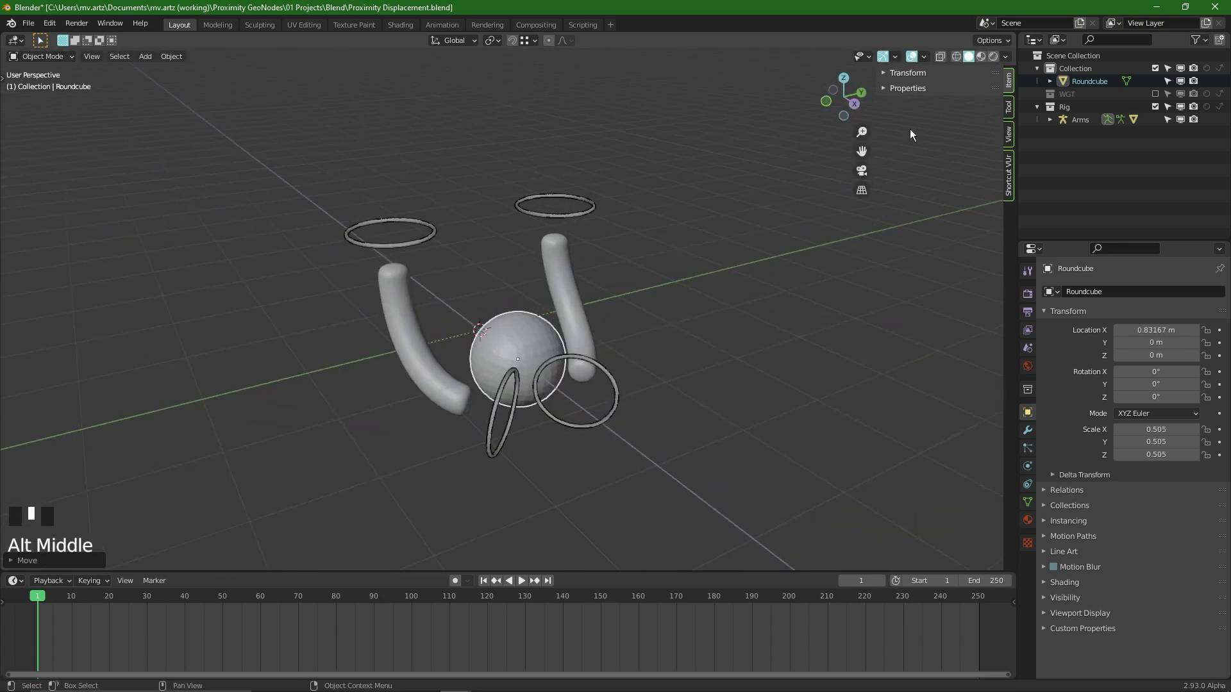
# - Show the sphere's transform values and apply its scale
pyautogui.click(923, 73)
pyautogui.hotkey('ctrl', 'a')
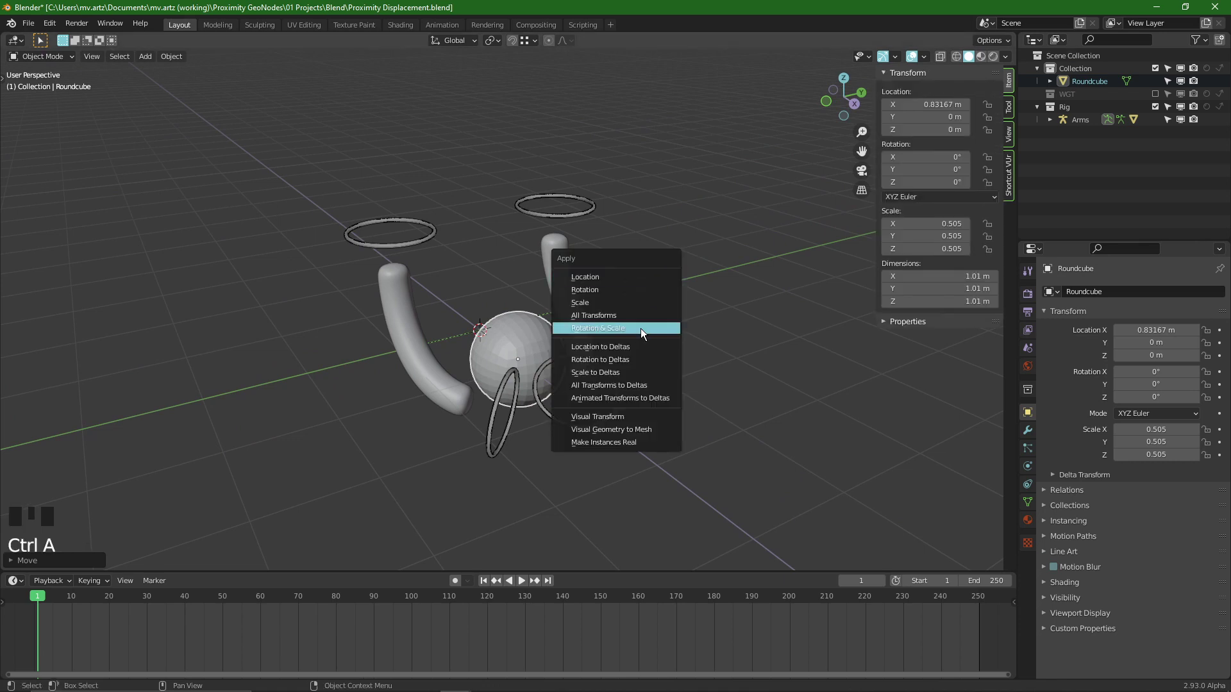
pyautogui.click(622, 304)
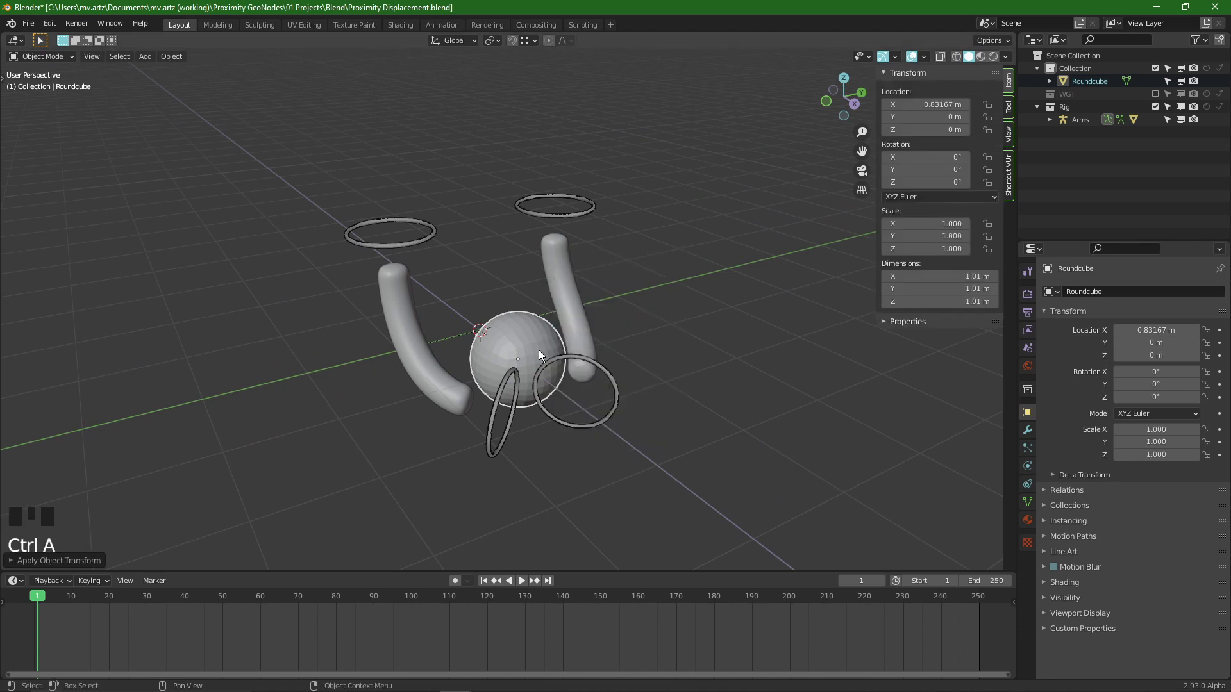
# - Turn the enlarged timeline area into a Geometry Node Editor and create a new node tree for the sphere
pyautogui.keyDown('alt'); pyautogui.moveTo(533, 363); pyautogui.dragTo(572, 321, button='middle'); pyautogui.keyUp('alt')
pyautogui.scroll(1, 547, 359)
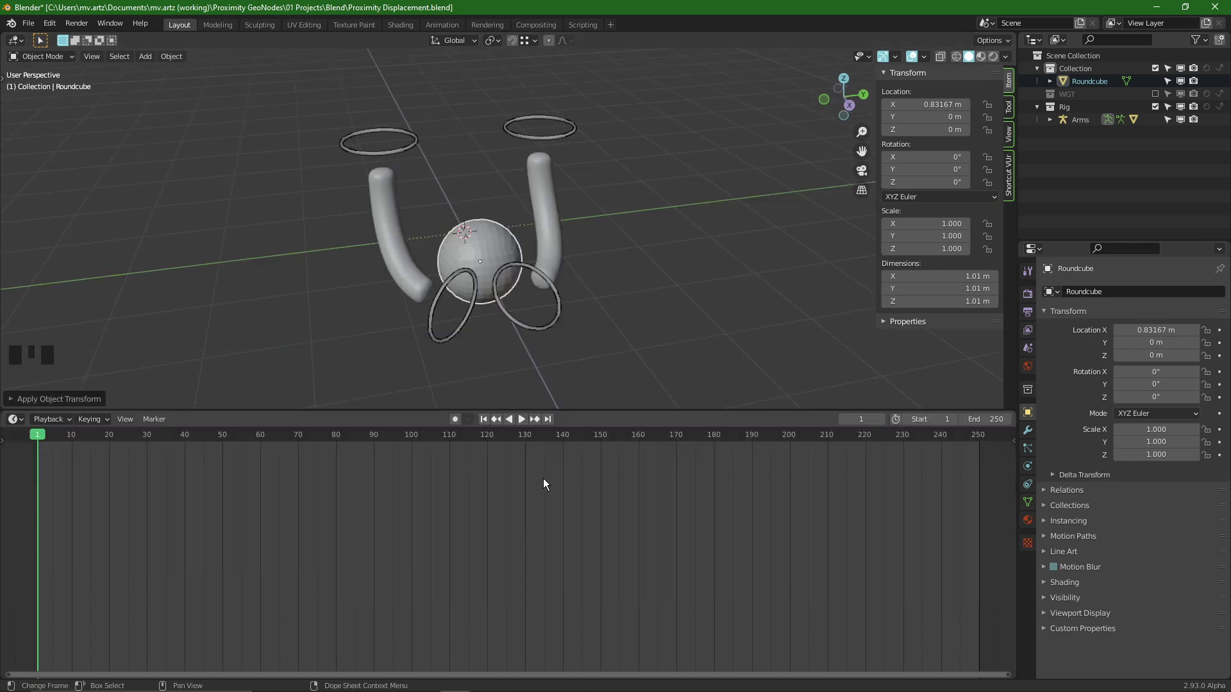
pyautogui.hotkey('shift', 'F3')
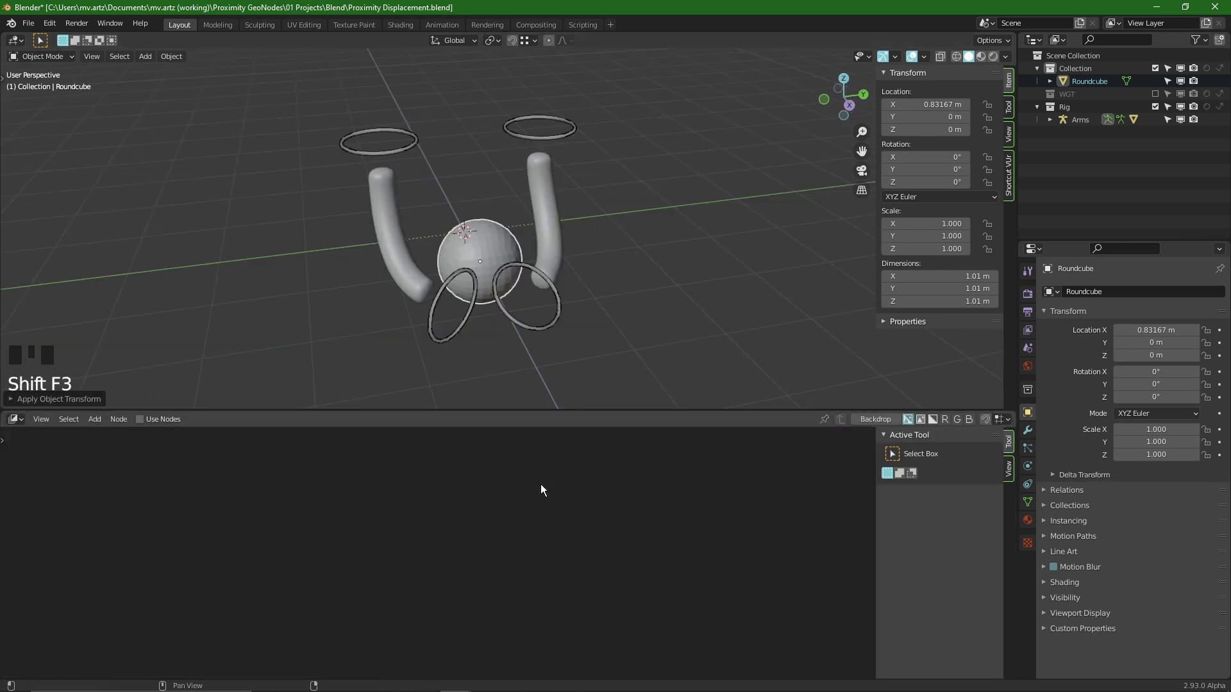
pyautogui.hotkey('shift', 'F3')
pyautogui.hotkey('shift', 'F3')
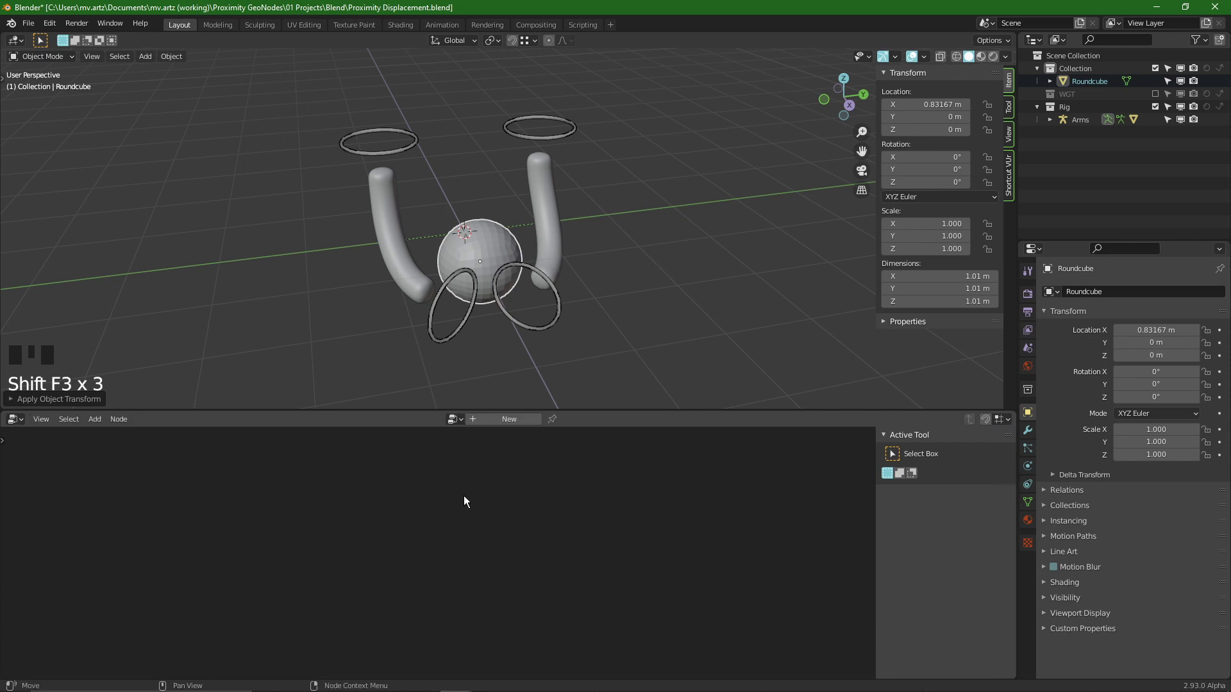
pyautogui.click(497, 418)
# - Spread the Group Input and Group Output nodes apart and insert a Subdivision Surface node on the link between them
pyautogui.scroll(9, 450, 564)
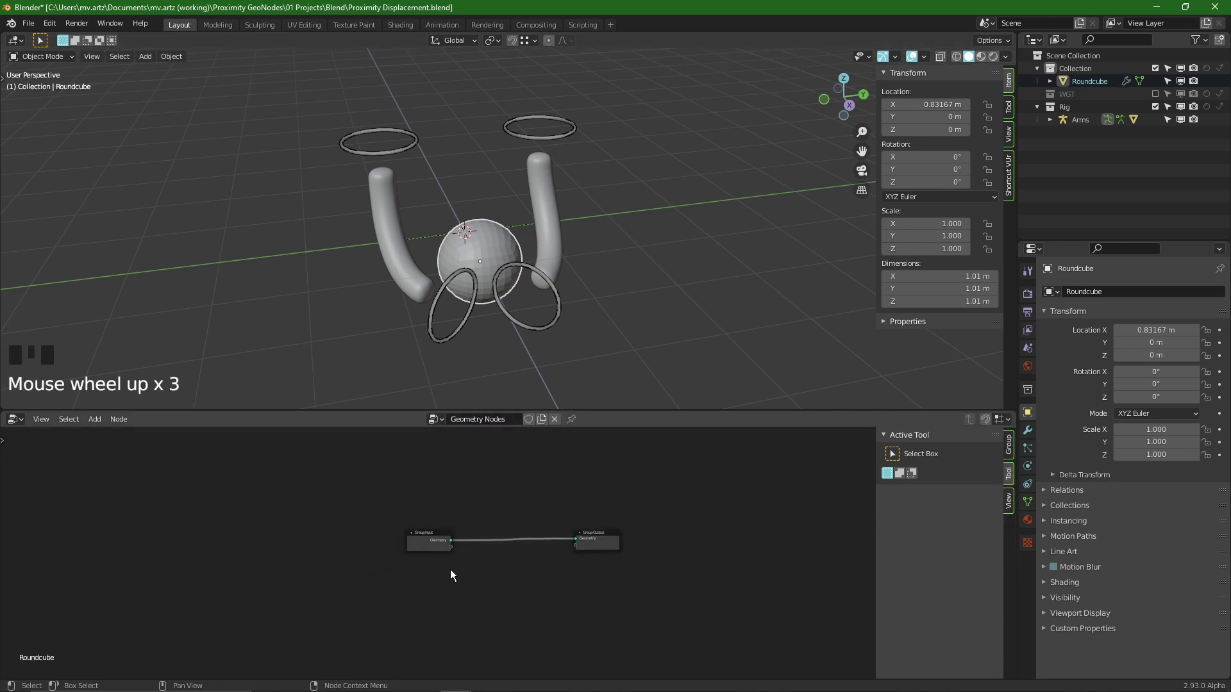
pyautogui.moveTo(507, 548); pyautogui.dragTo(385, 559, button='middle')
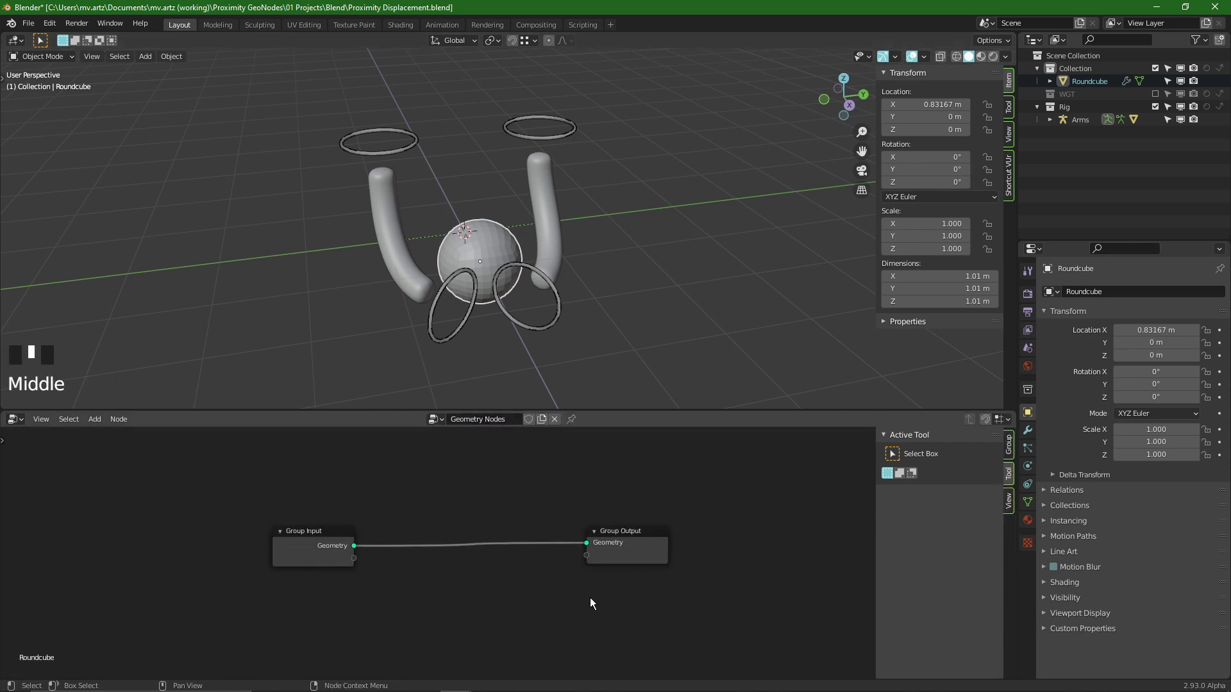
pyautogui.moveTo(609, 548); pyautogui.dragTo(655, 554)
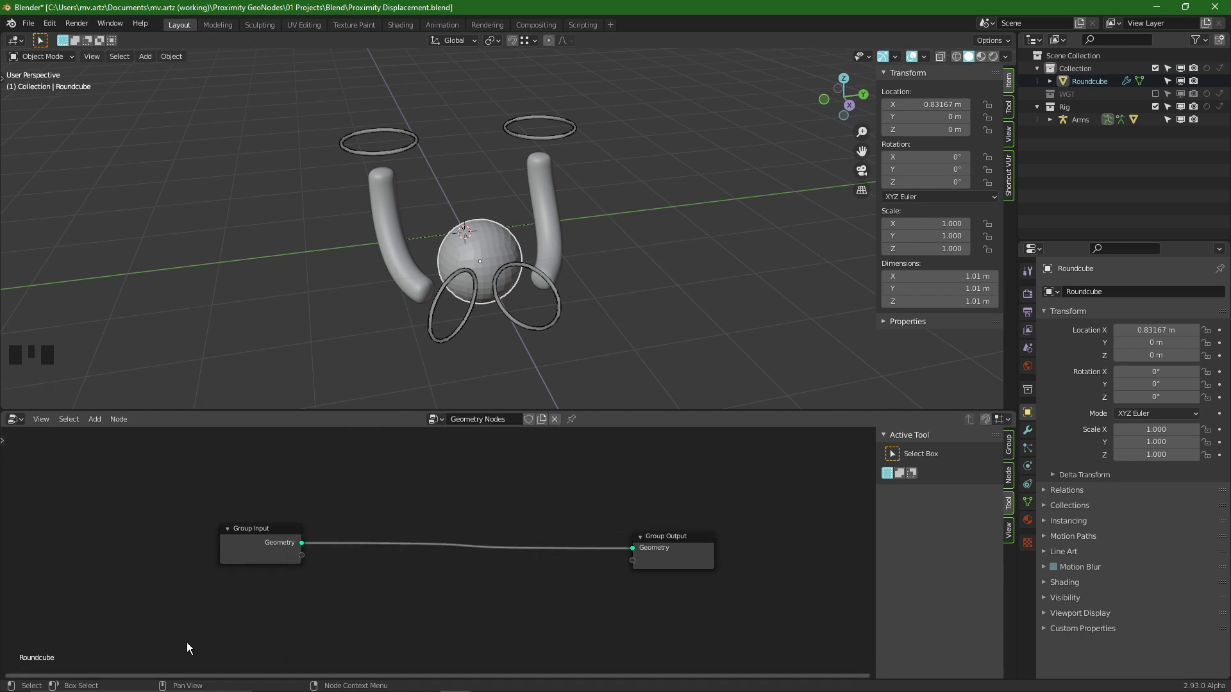
pyautogui.click(186, 643)
pyautogui.hotkey('shift', 'a')
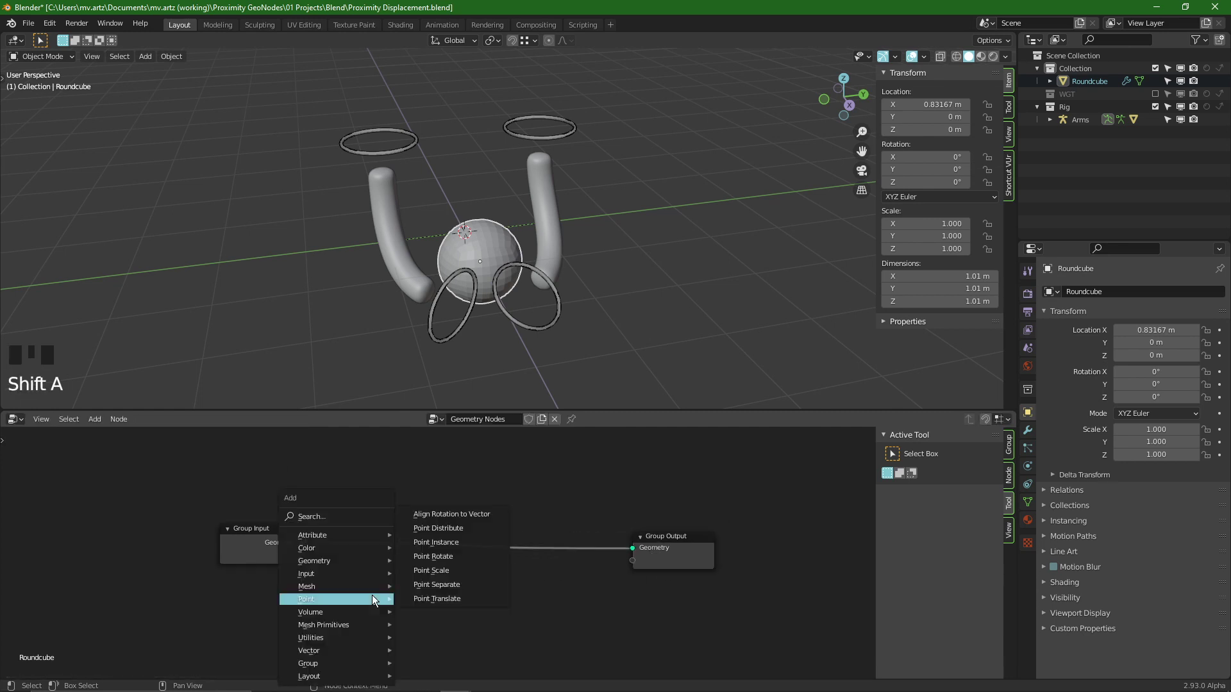
pyautogui.moveTo(372, 587)
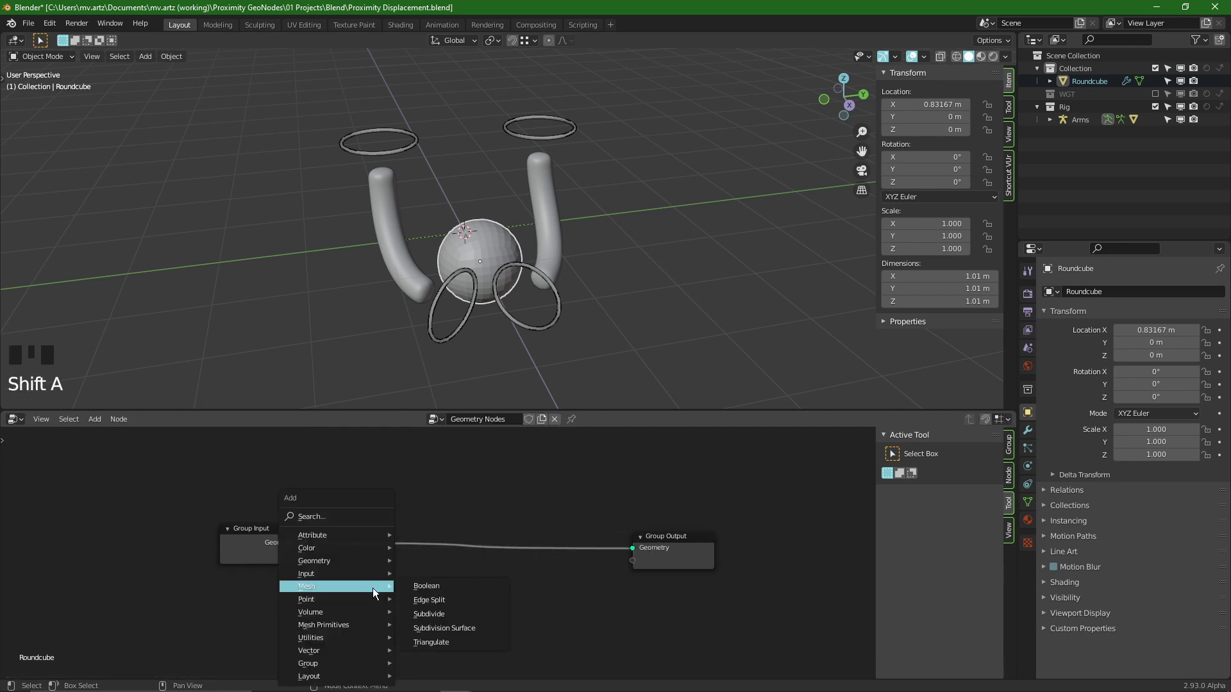
pyautogui.click(434, 628)
pyautogui.click(389, 519)
pyautogui.moveTo(274, 533); pyautogui.dragTo(236, 534)
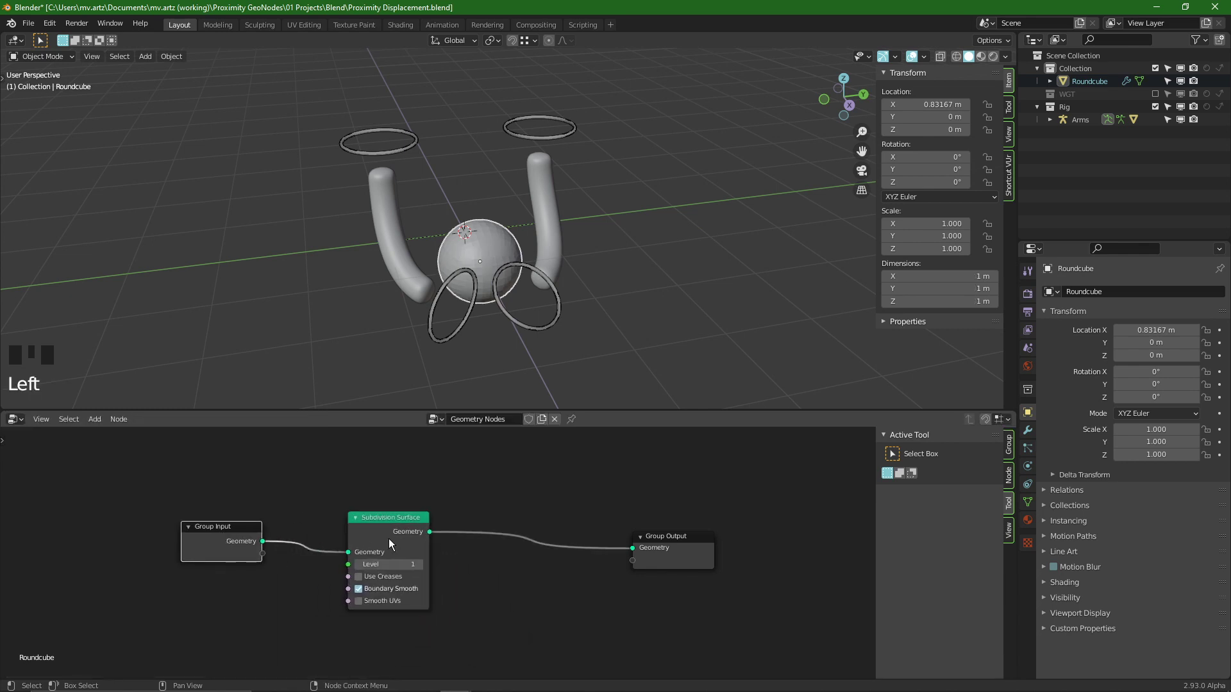
# - Set the Subdivision Surface node's level to 3
pyautogui.moveTo(419, 569); pyautogui.dragTo(380, 552)
pyautogui.scroll(1, 379, 552)
pyautogui.click(382, 550)
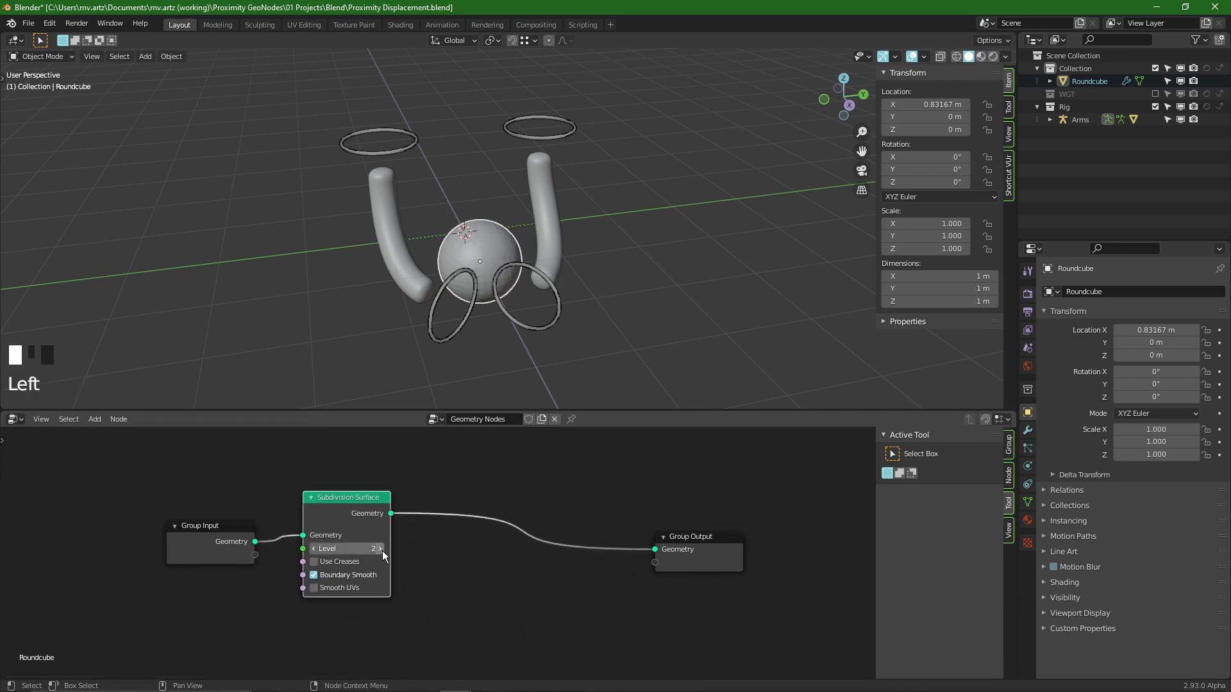
pyautogui.click(382, 550)
pyautogui.click(382, 550)
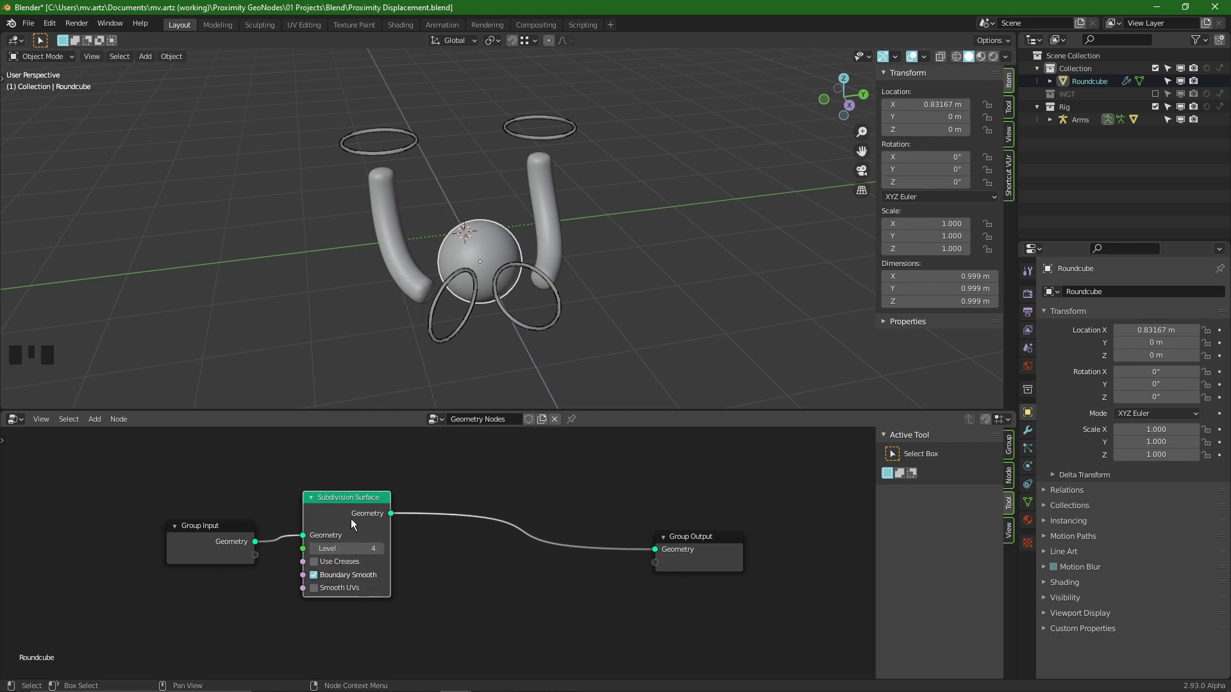
pyautogui.click(314, 550)
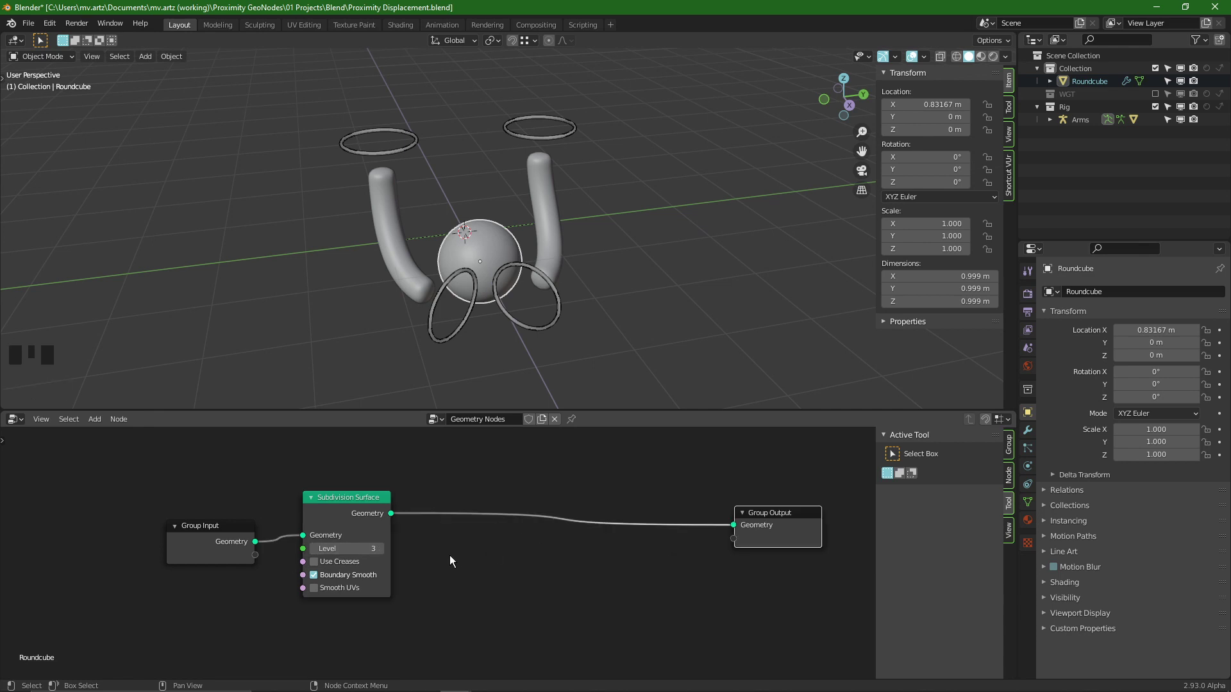
# - Insert an Attribute Sample Texture node between the Subdivision Surface and Group Output nodes
pyautogui.click(449, 555)
pyautogui.hotkey('shift', 'a')
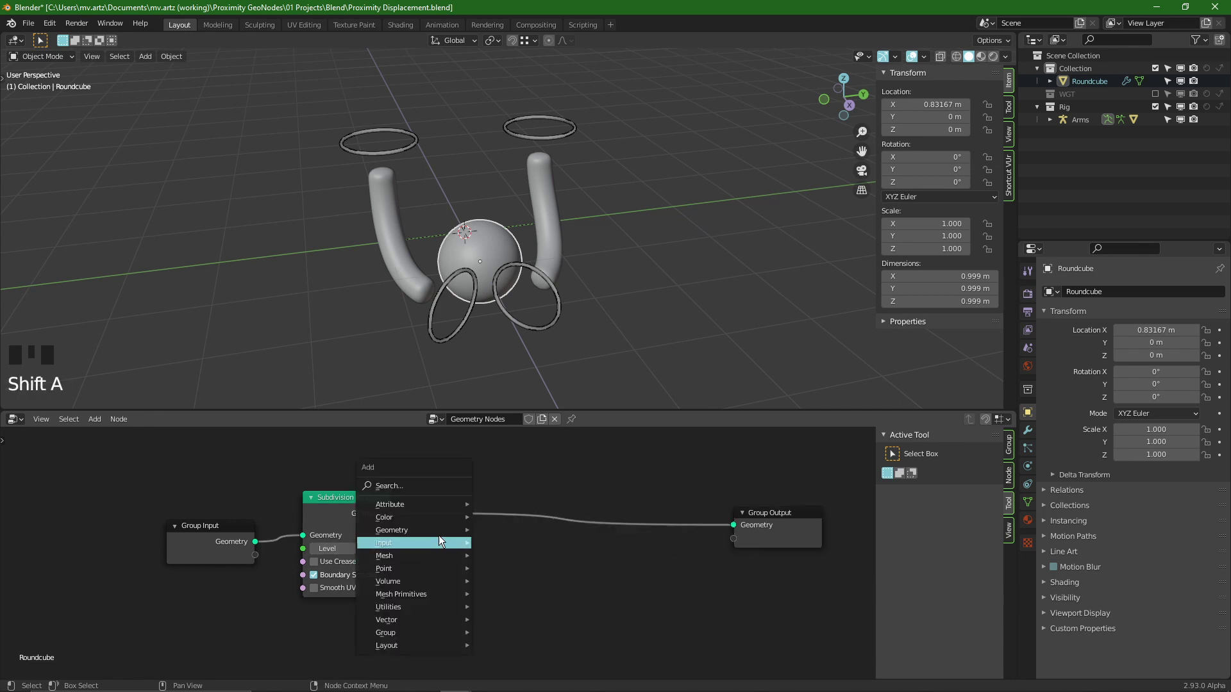
pyautogui.moveTo(429, 499)
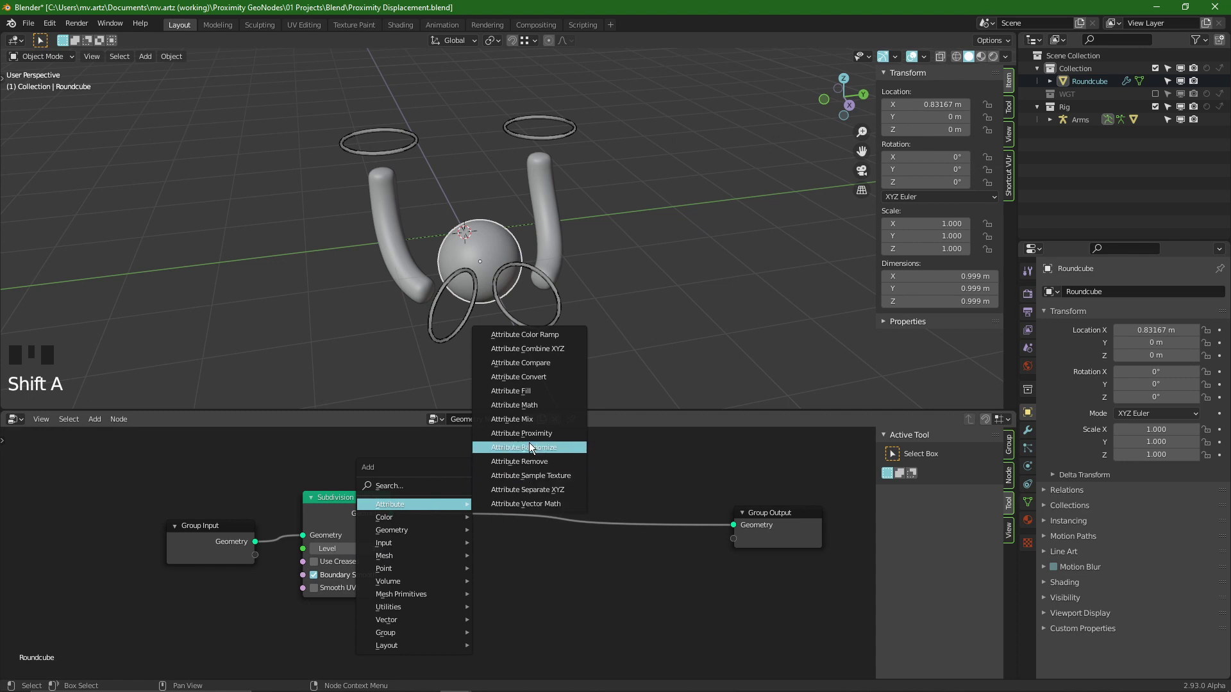
pyautogui.click(561, 478)
pyautogui.click(472, 487)
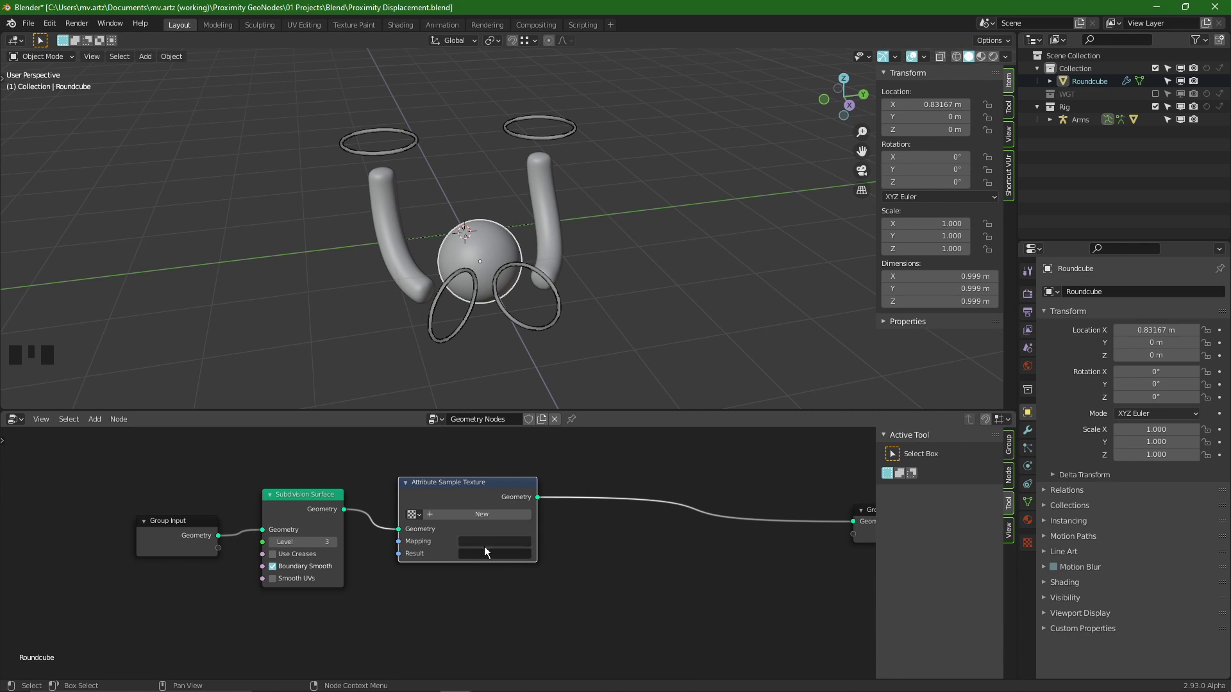
pyautogui.click(542, 602)
pyautogui.moveTo(542, 602); pyautogui.dragTo(517, 605, button='middle')
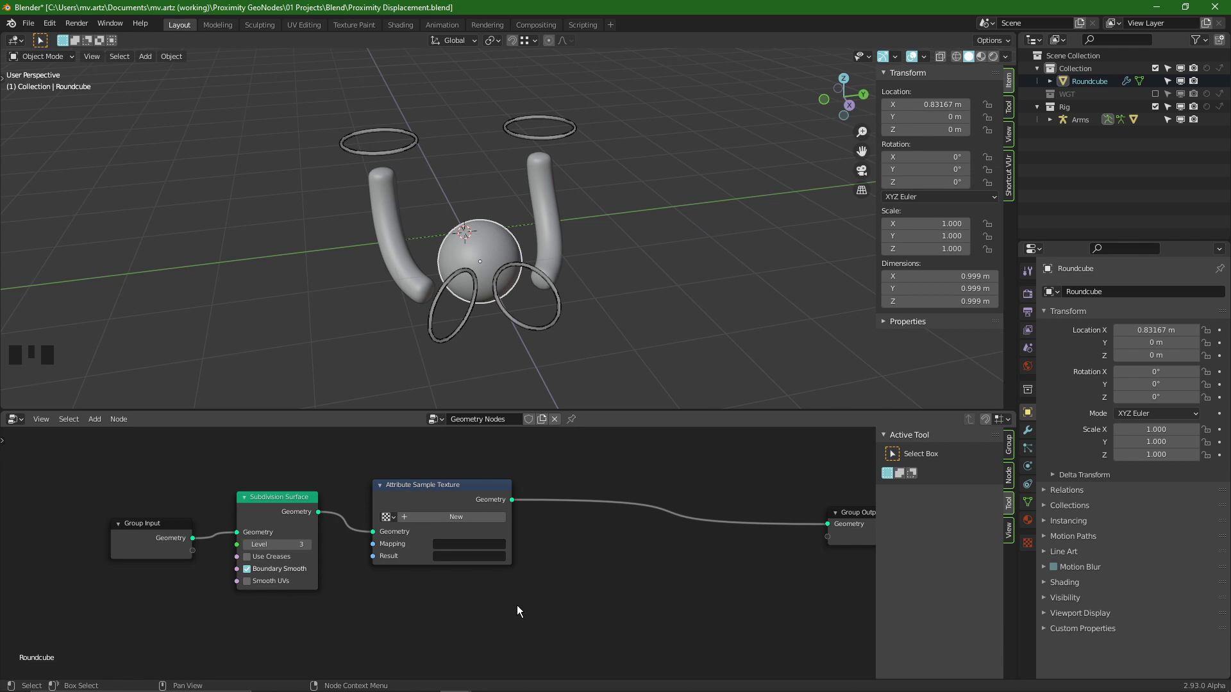
# - Insert an Attribute Mix node between the Attribute Sample Texture and Group Output nodes
pyautogui.click(651, 580)
pyautogui.hotkey('shift', 'a')
pyautogui.moveTo(652, 579)
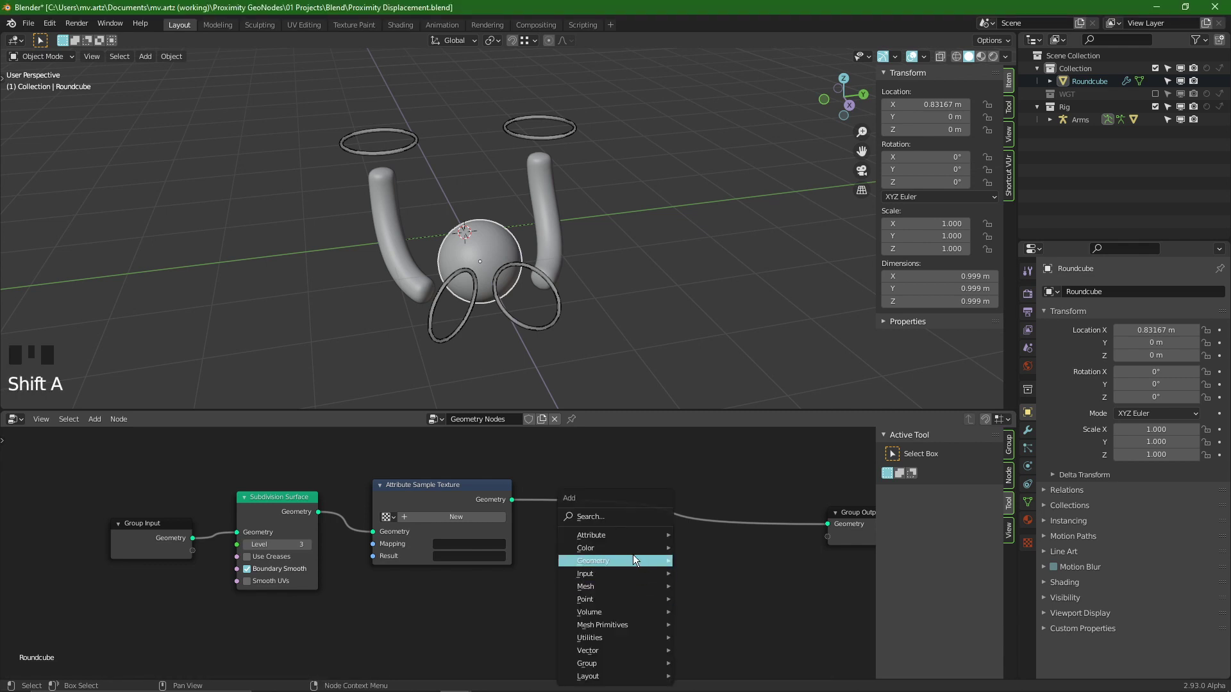
pyautogui.moveTo(628, 534)
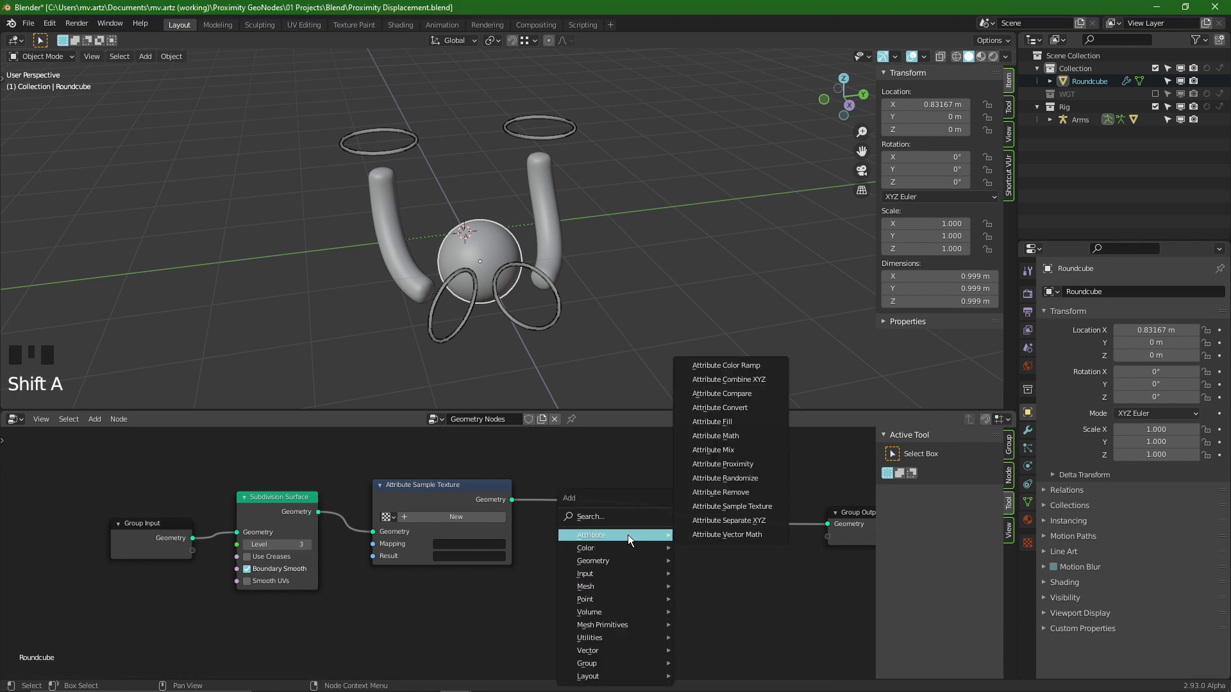
pyautogui.click(735, 450)
pyautogui.click(616, 464)
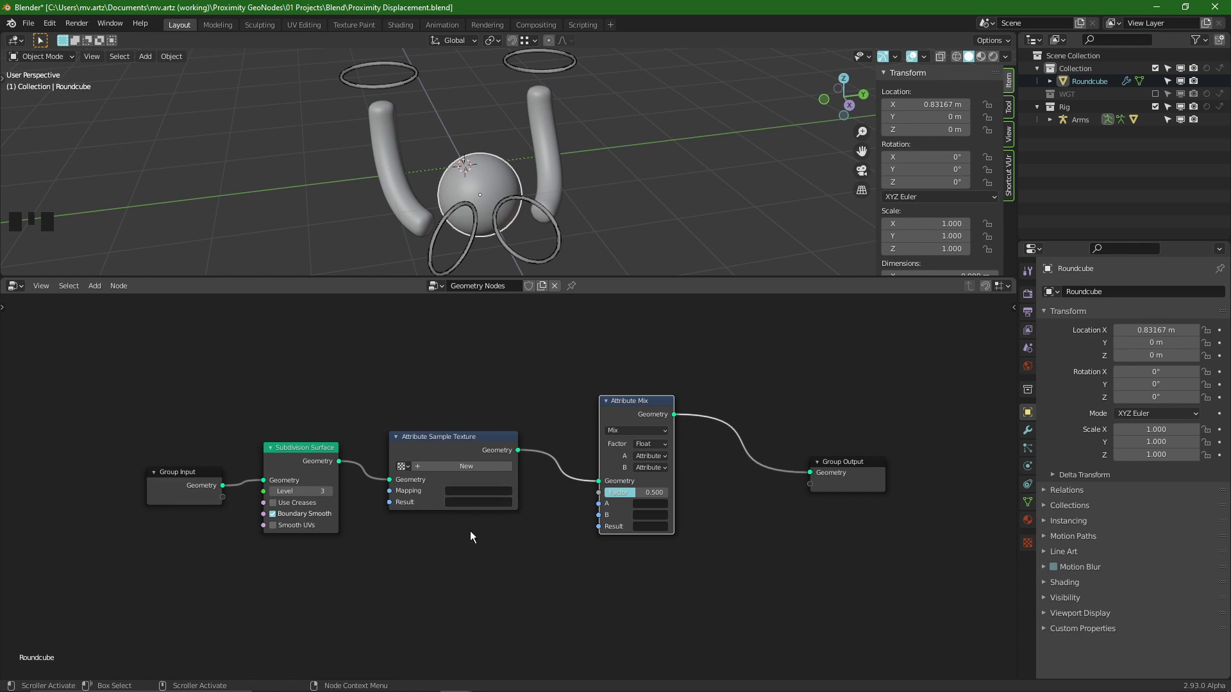
# - Create a new texture in the Attribute Sample Texture node and name it Rough Displacement
pyautogui.click(472, 578)
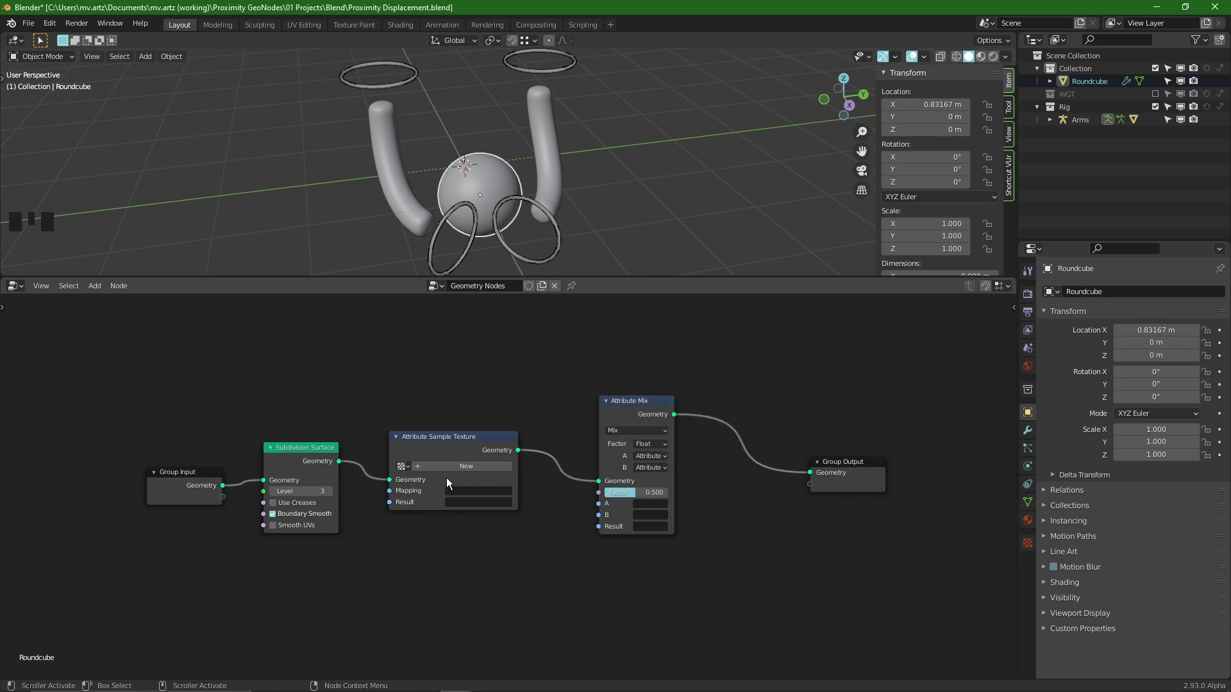
pyautogui.click(475, 463)
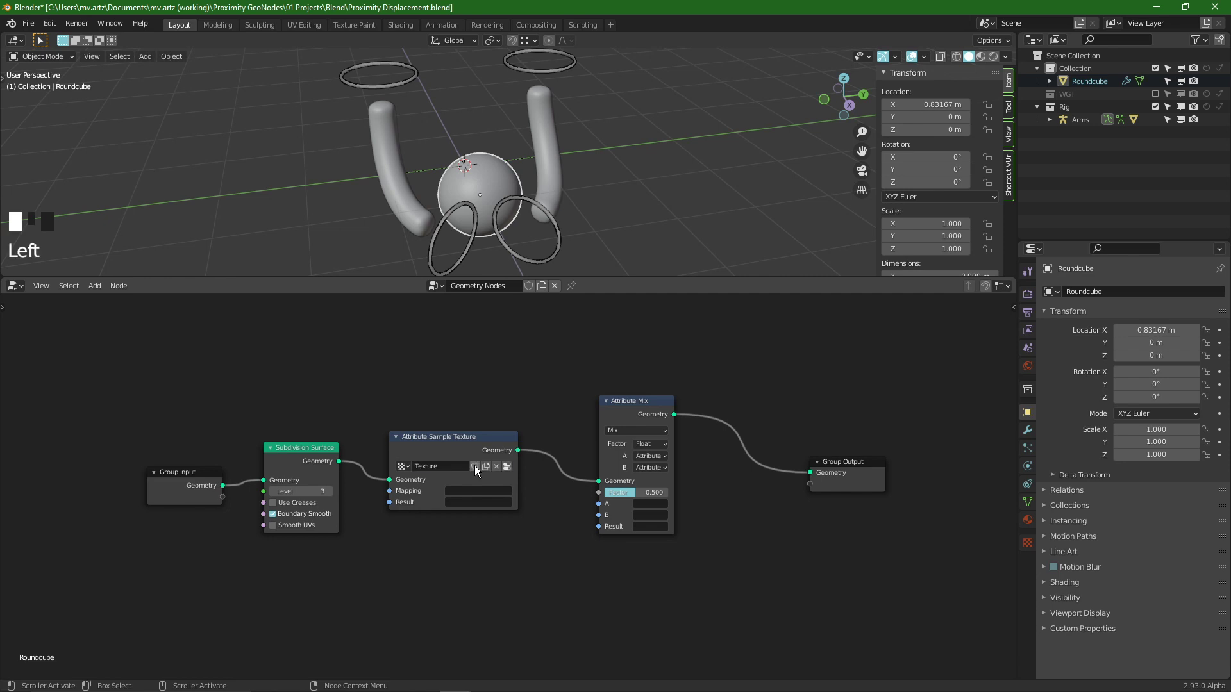
pyautogui.click(452, 466)
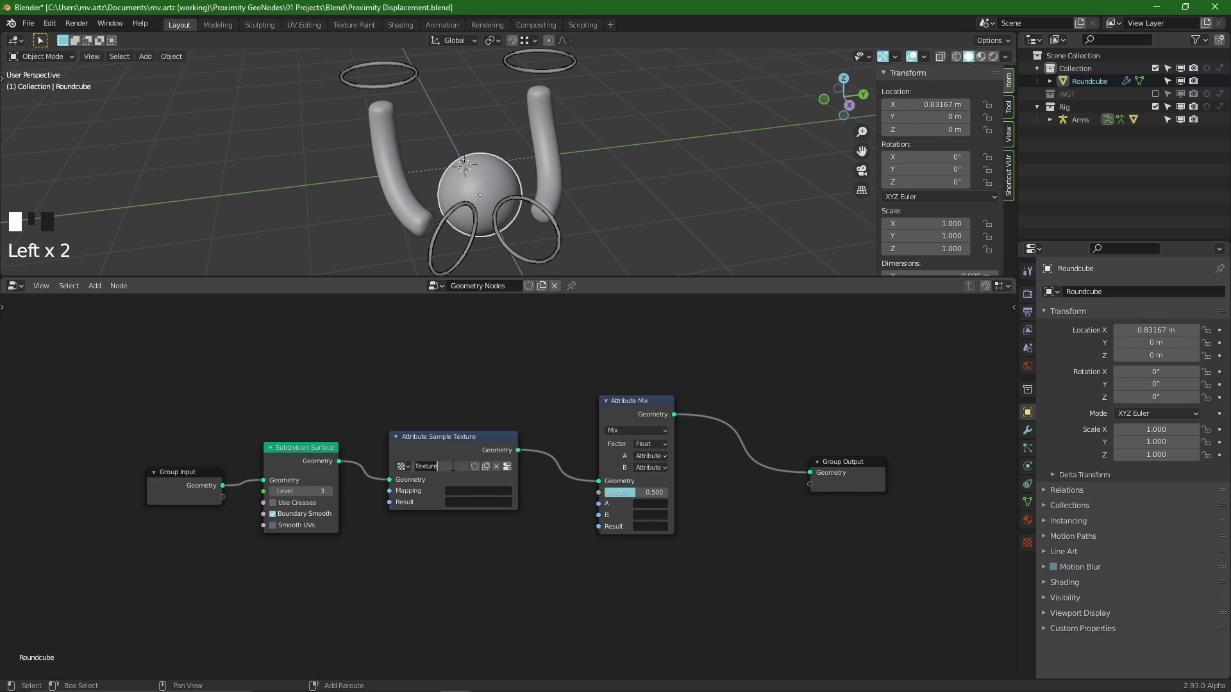
pyautogui.write('Rough')
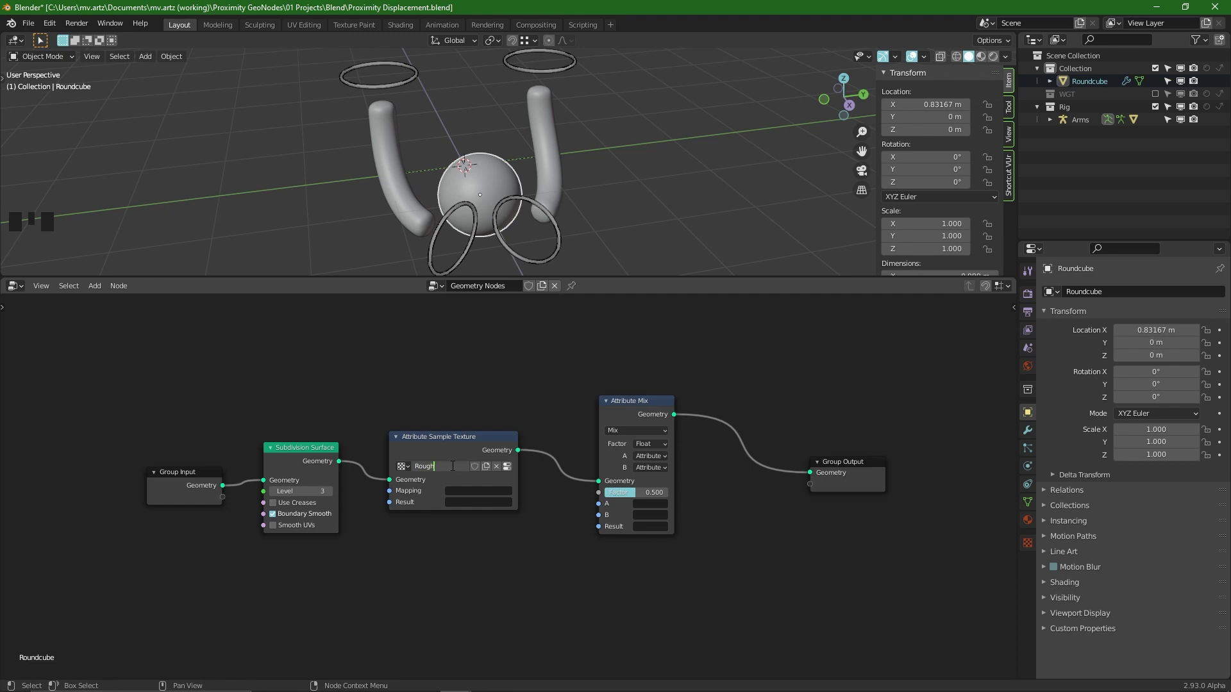
pyautogui.write(' Displacement')
pyautogui.press('Return')
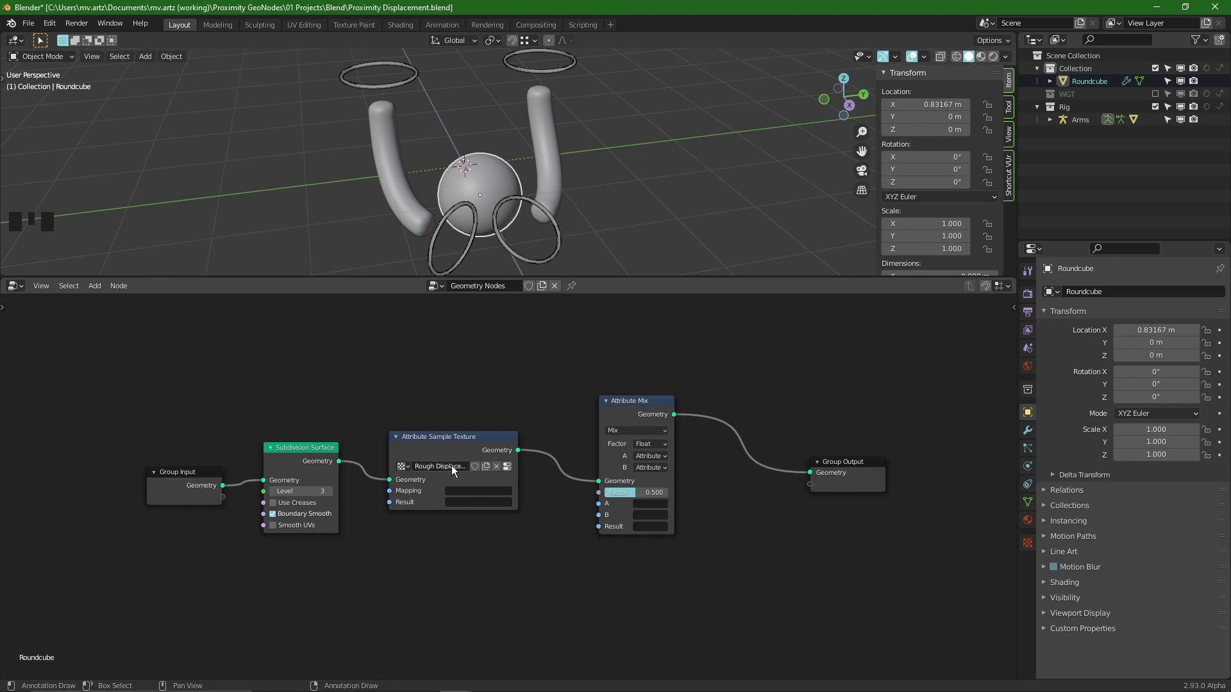
# - Set the Attribute Sample Texture node's Mapping to position and its Result to height
pyautogui.click(471, 491)
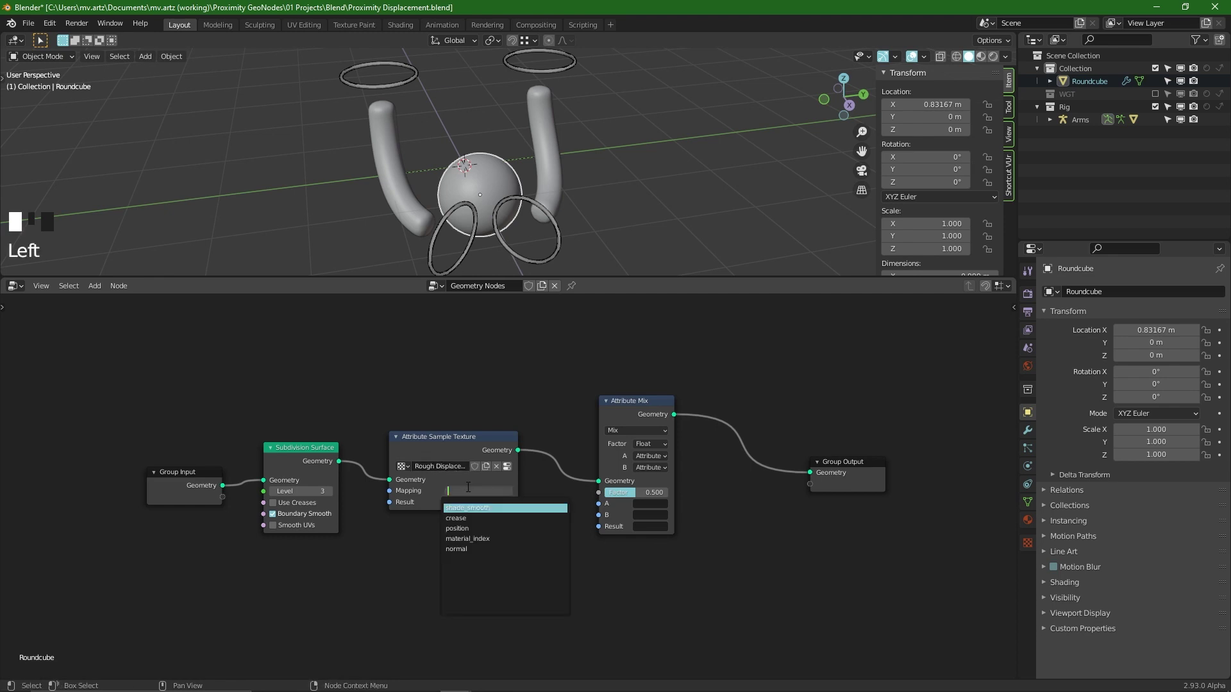
pyautogui.click(469, 533)
pyautogui.click(485, 490)
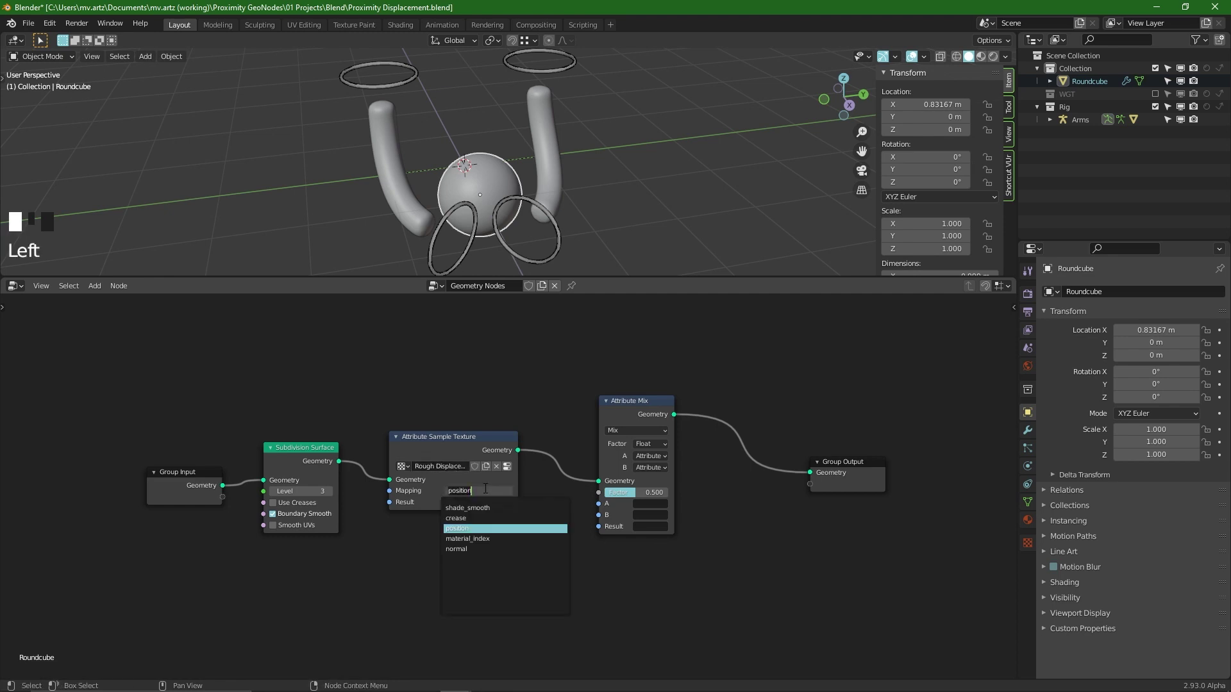
pyautogui.click(469, 527)
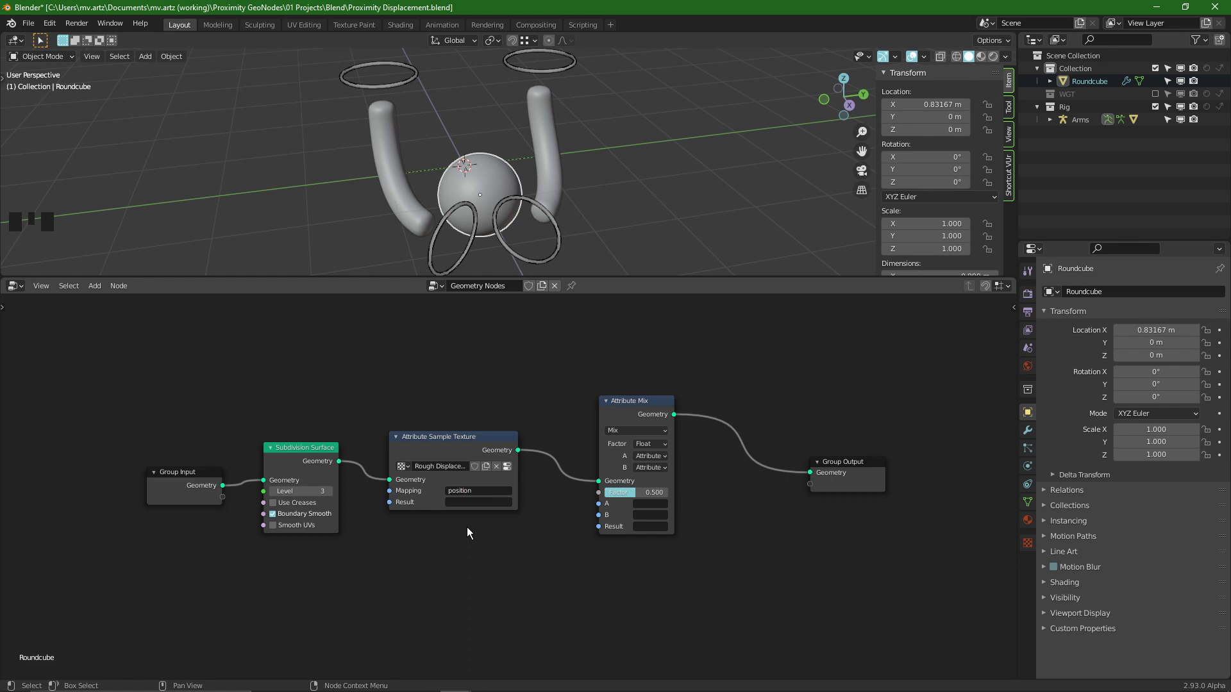
pyautogui.click(479, 503)
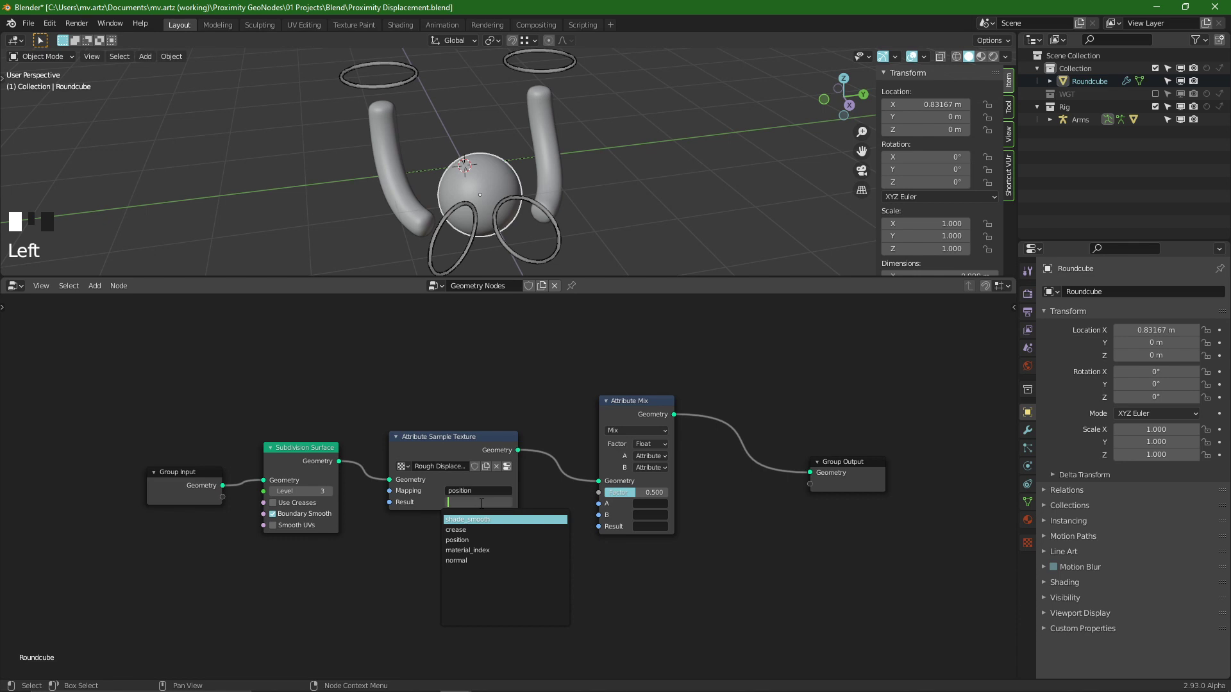
pyautogui.write('Height')
pyautogui.press('Return')
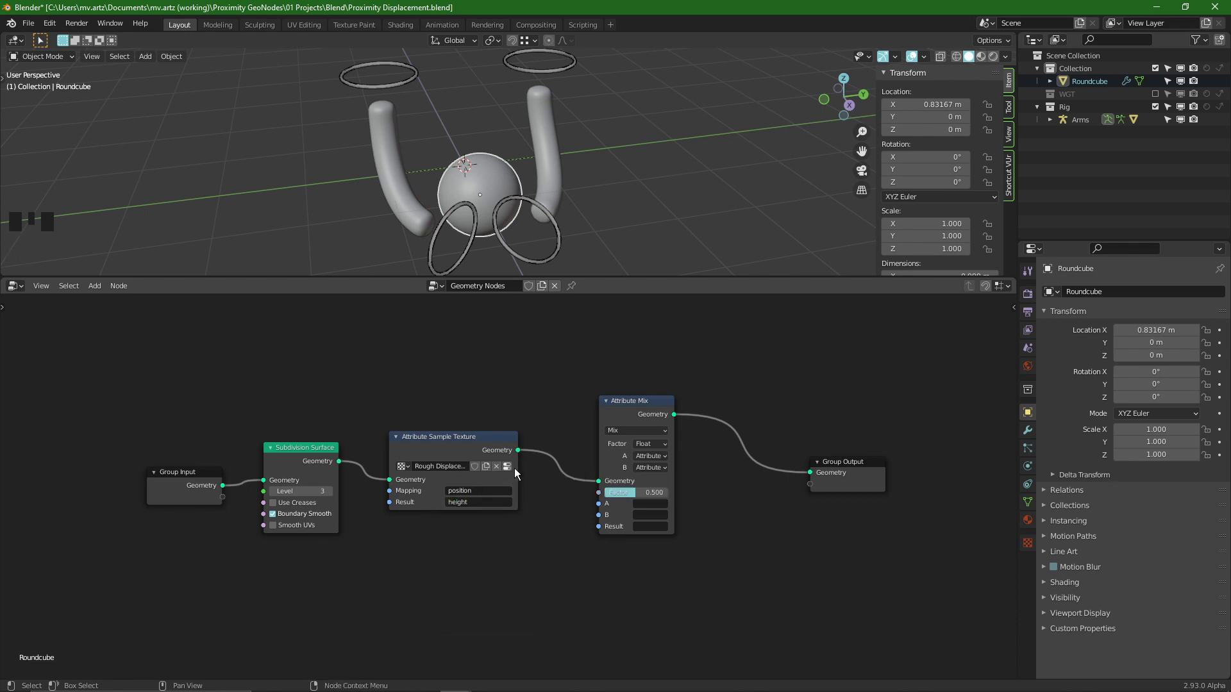
# - Show the Rough Displacement texture's properties in a widened editor and set its type to Musgrave
pyautogui.click(506, 466)
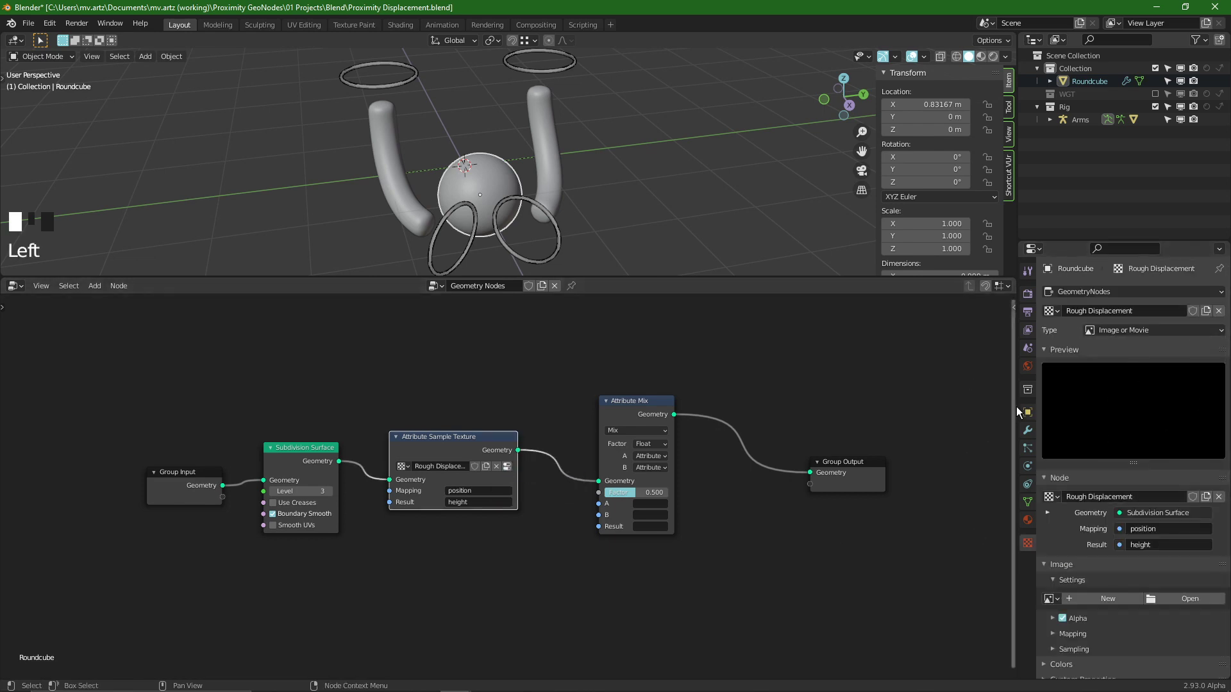
pyautogui.moveTo(1019, 407); pyautogui.dragTo(891, 411)
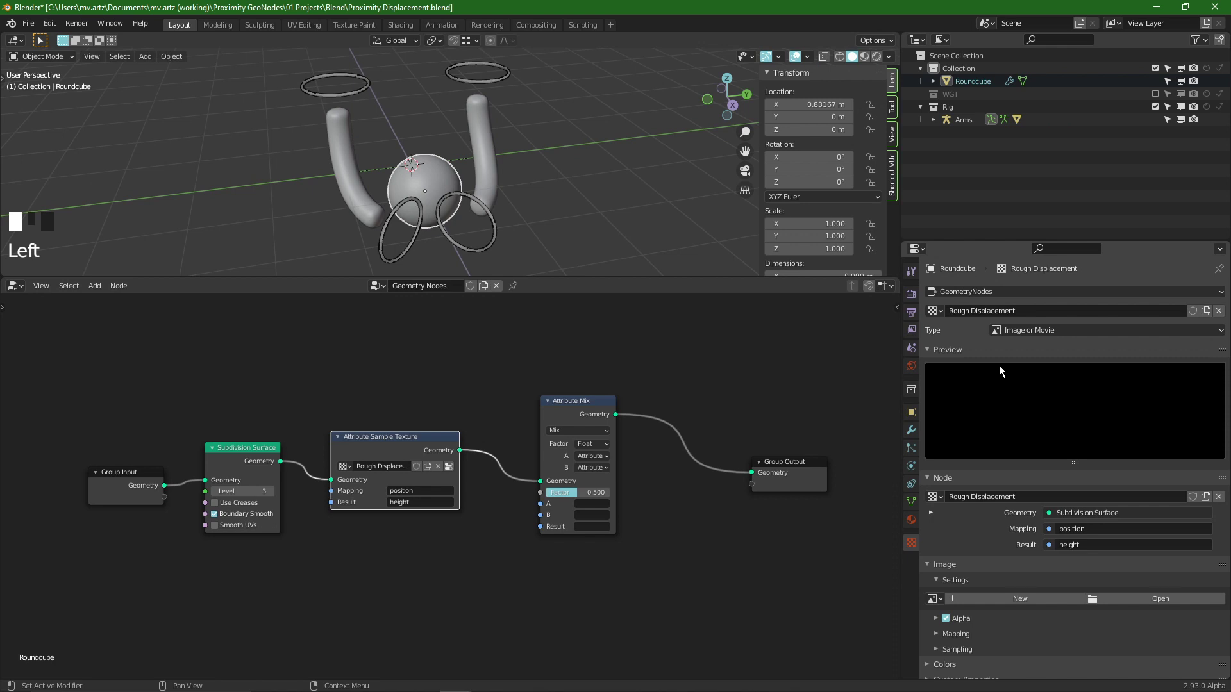
pyautogui.click(1032, 331)
pyautogui.click(1036, 326)
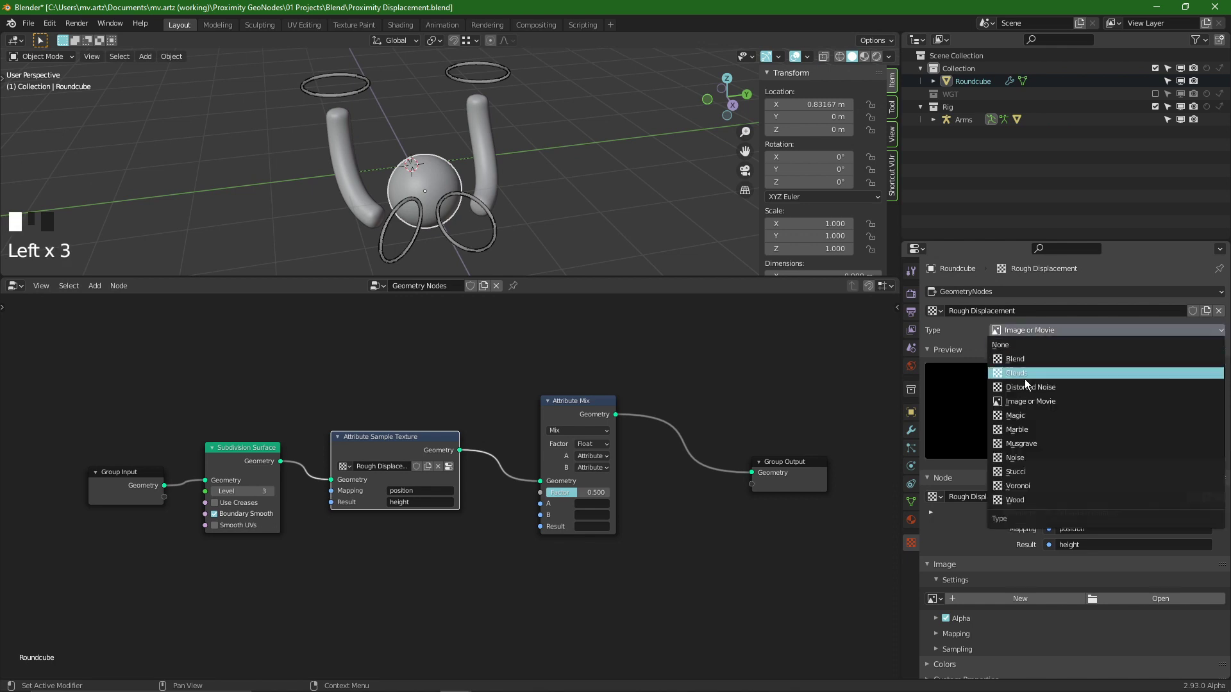
pyautogui.click(1019, 444)
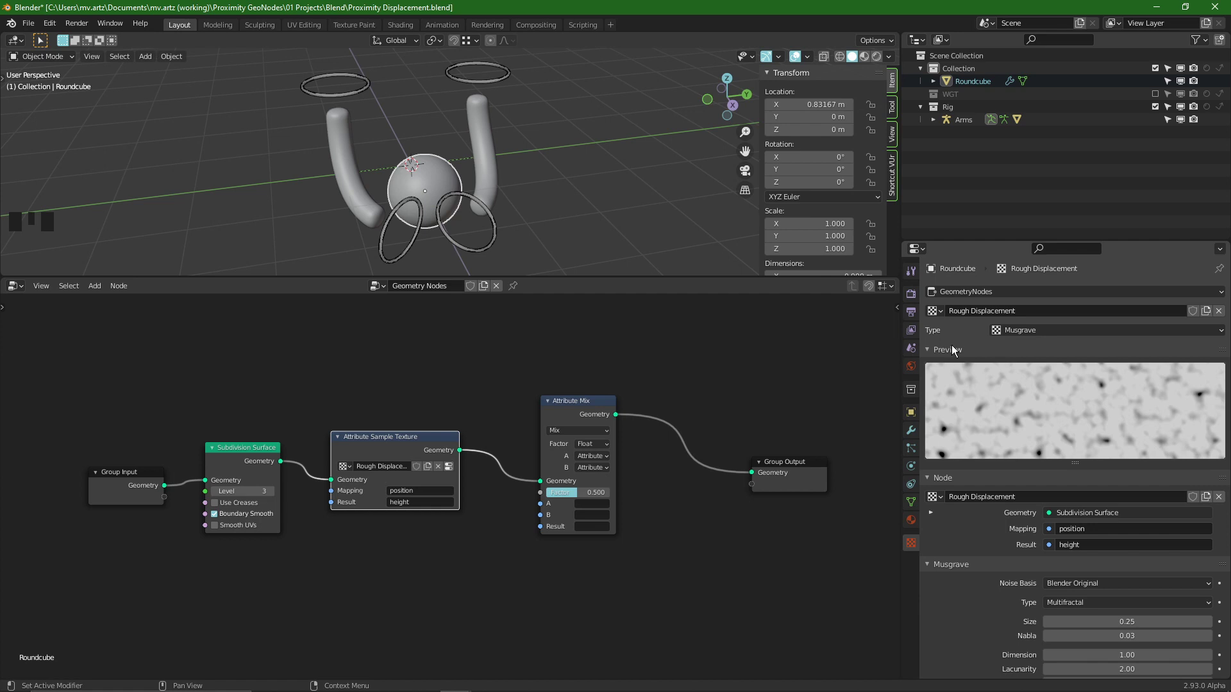
# - Set the Musgrave texture's noise basis to Voronoi F2-F1
pyautogui.click(949, 348)
pyautogui.click(949, 348)
pyautogui.scroll(-4, 1000, 545)
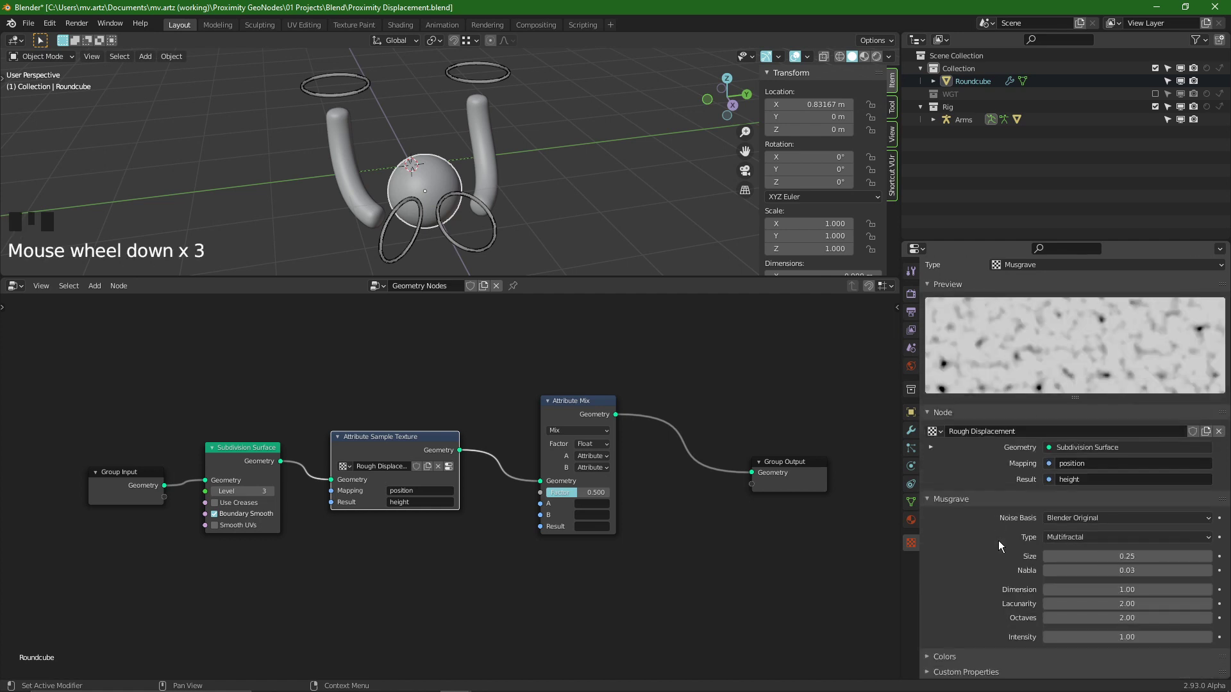
pyautogui.click(1081, 518)
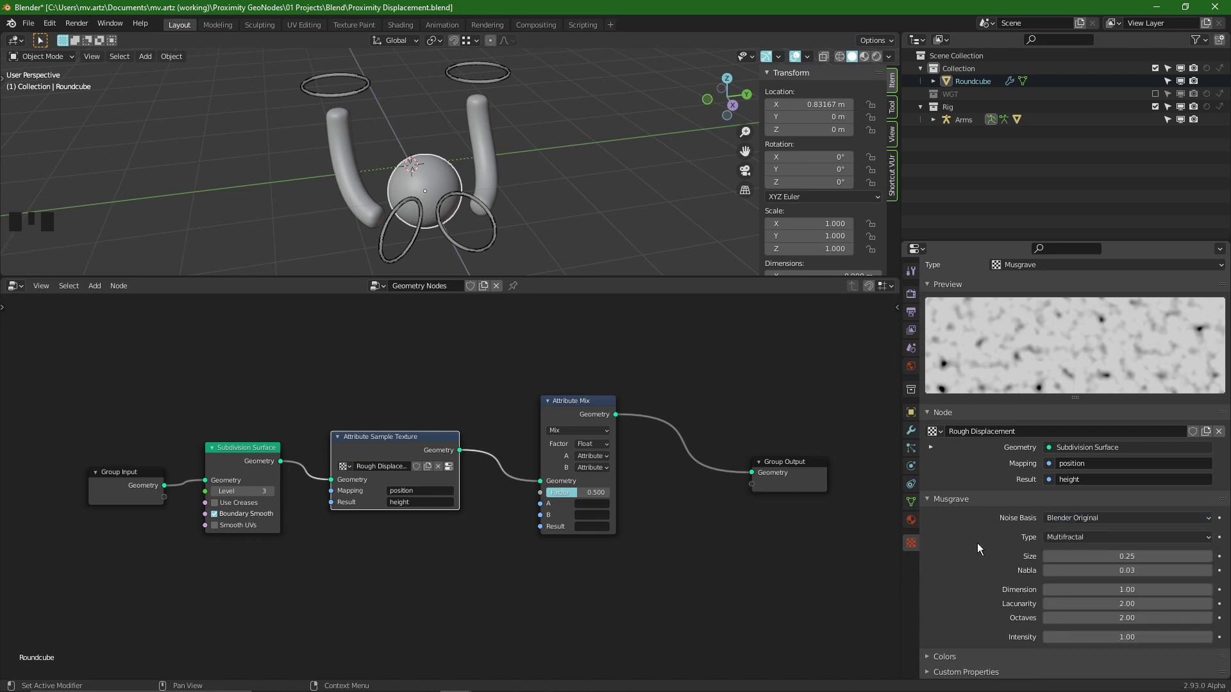
pyautogui.click(1066, 517)
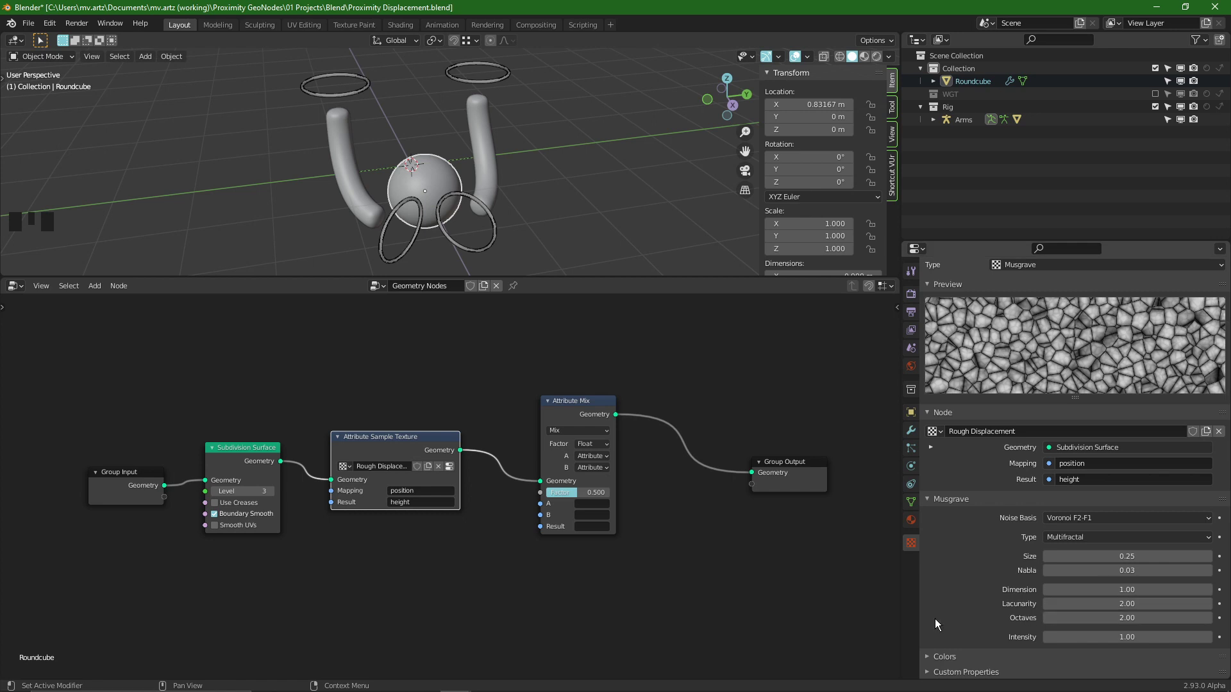
# - Set the Attribute Mix node's A attribute to position and its blending mode to Add
pyautogui.scroll(1, 346, 558)
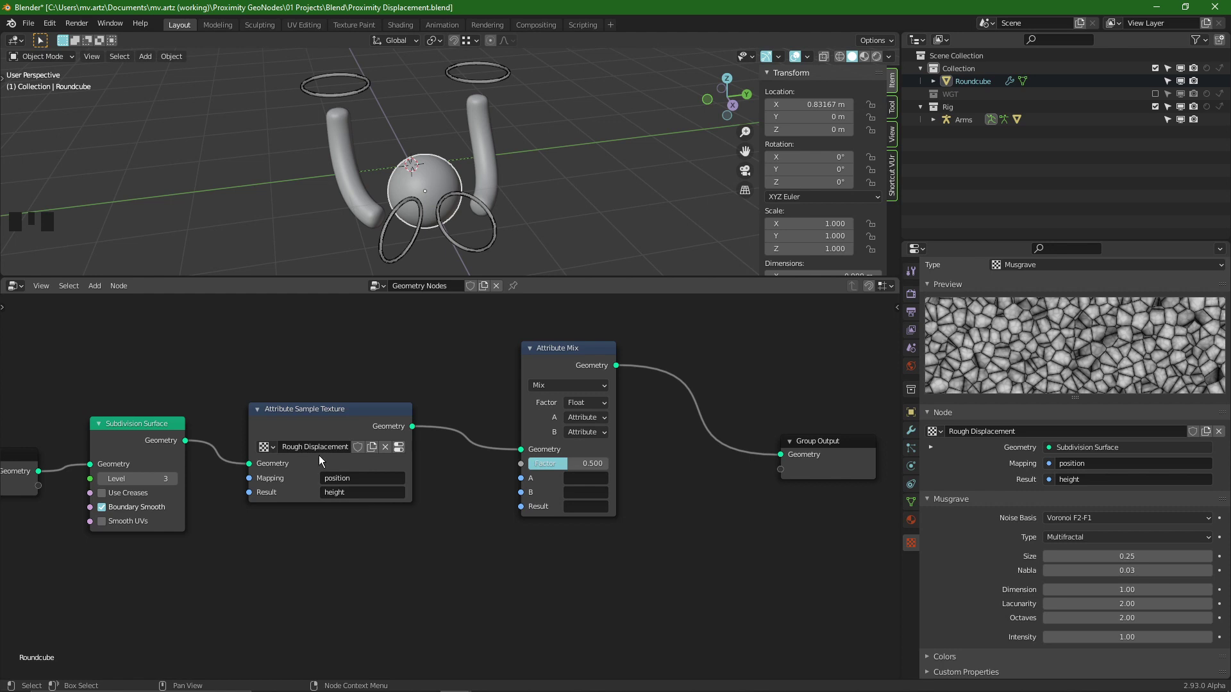
pyautogui.moveTo(561, 360); pyautogui.dragTo(560, 359)
pyautogui.click(583, 477)
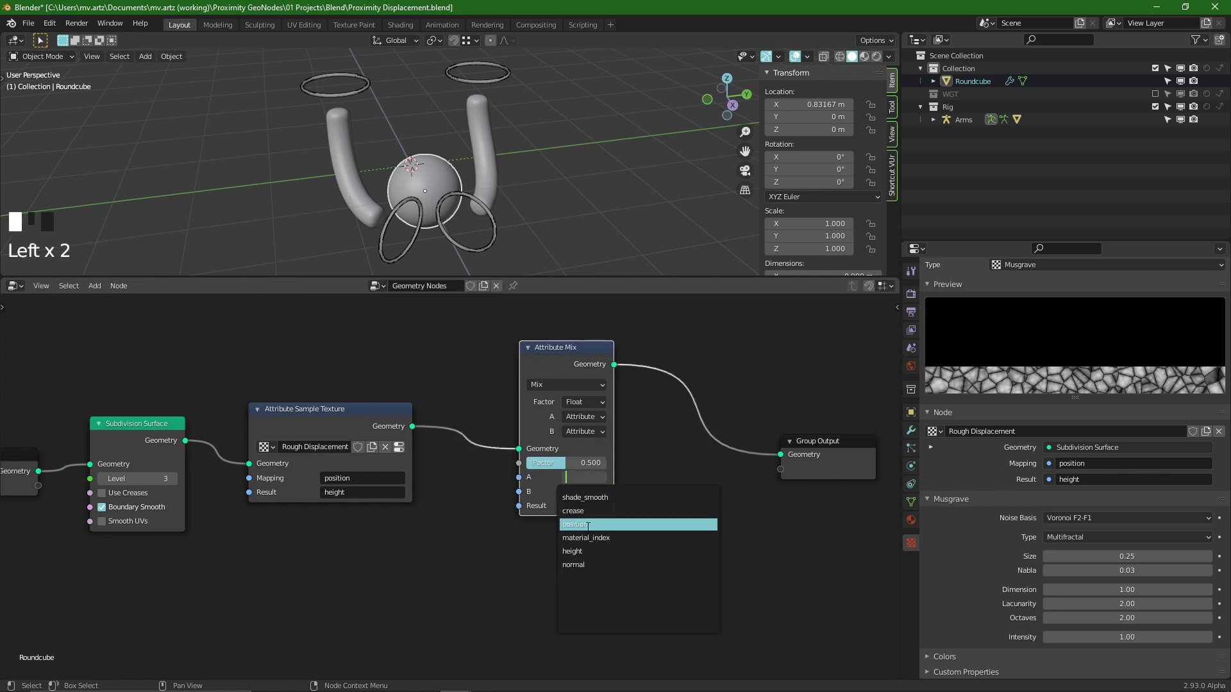
pyautogui.click(587, 526)
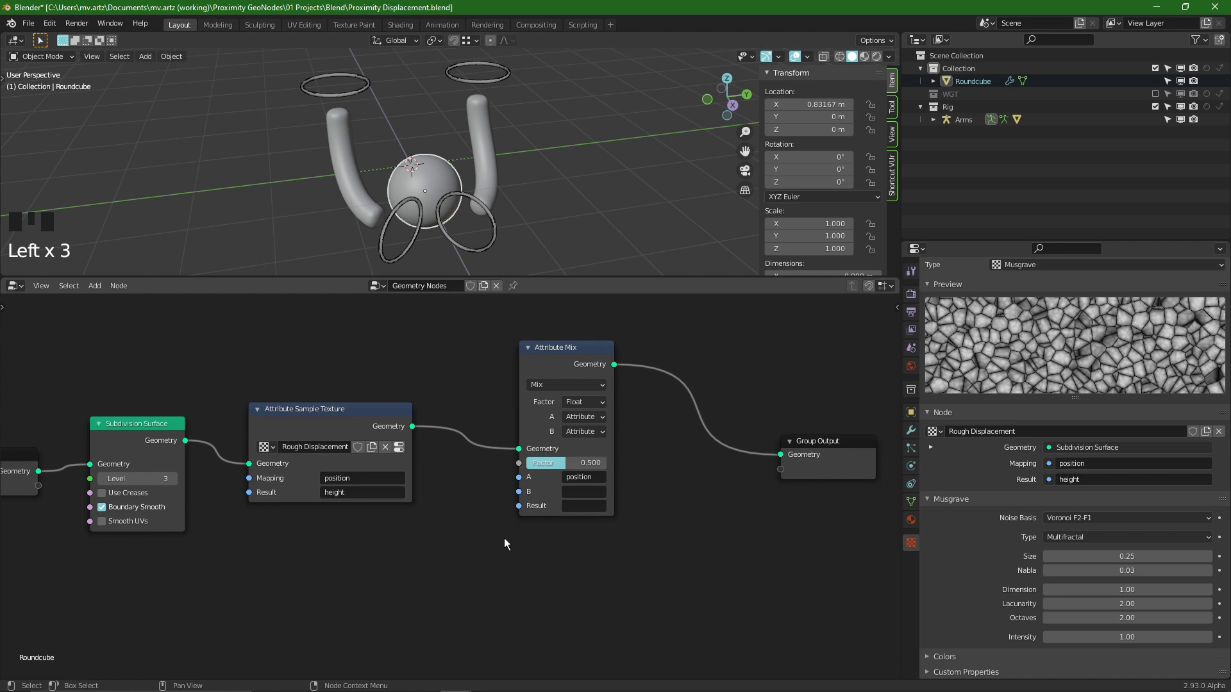
pyautogui.click(571, 384)
pyautogui.click(564, 250)
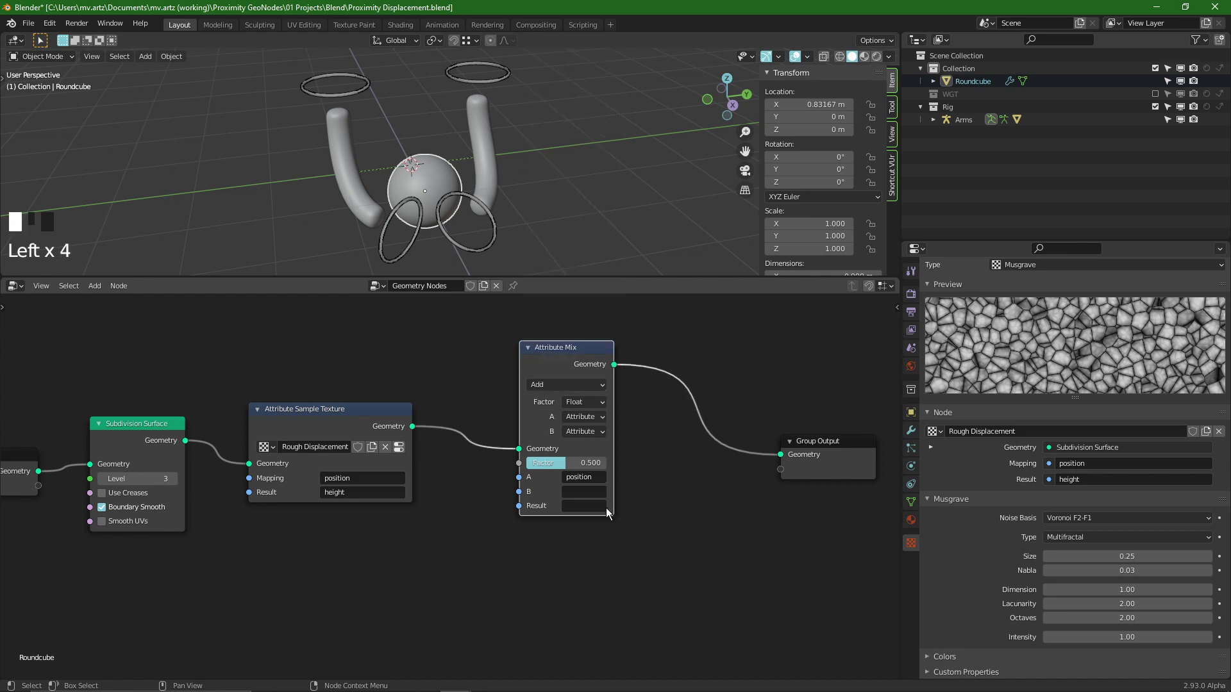
# - Set the Attribute Mix node's B attribute to normal and its Result to position
pyautogui.click(605, 507)
pyautogui.click(585, 492)
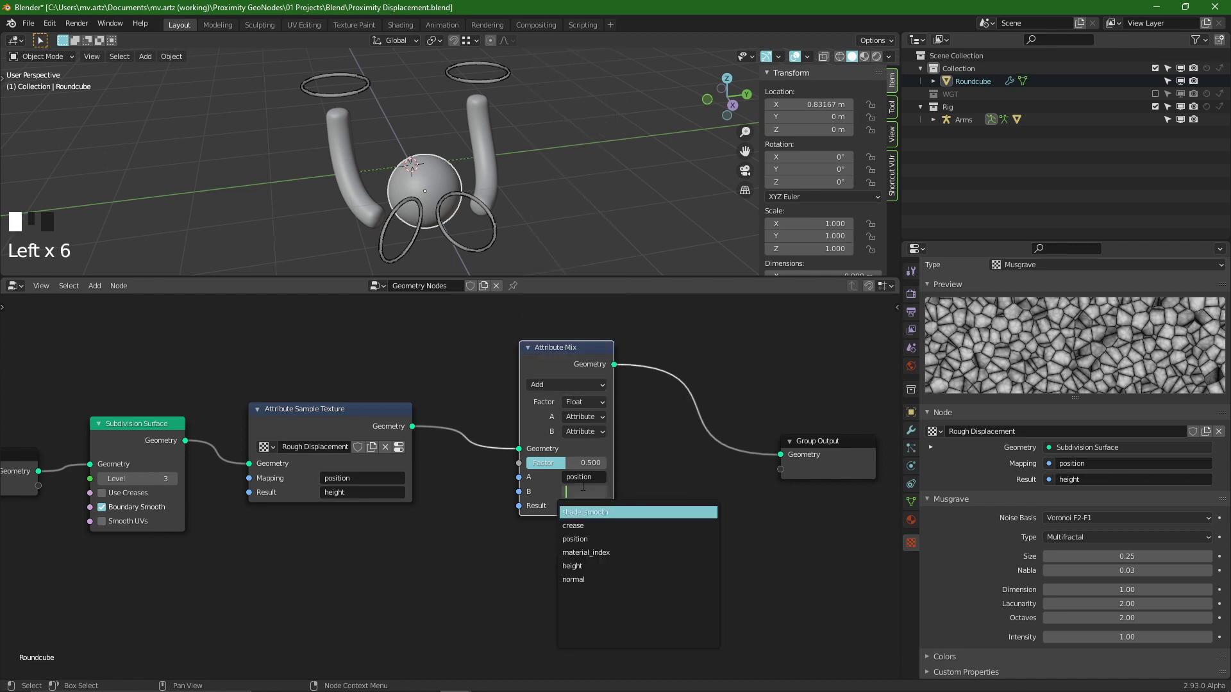
pyautogui.click(590, 580)
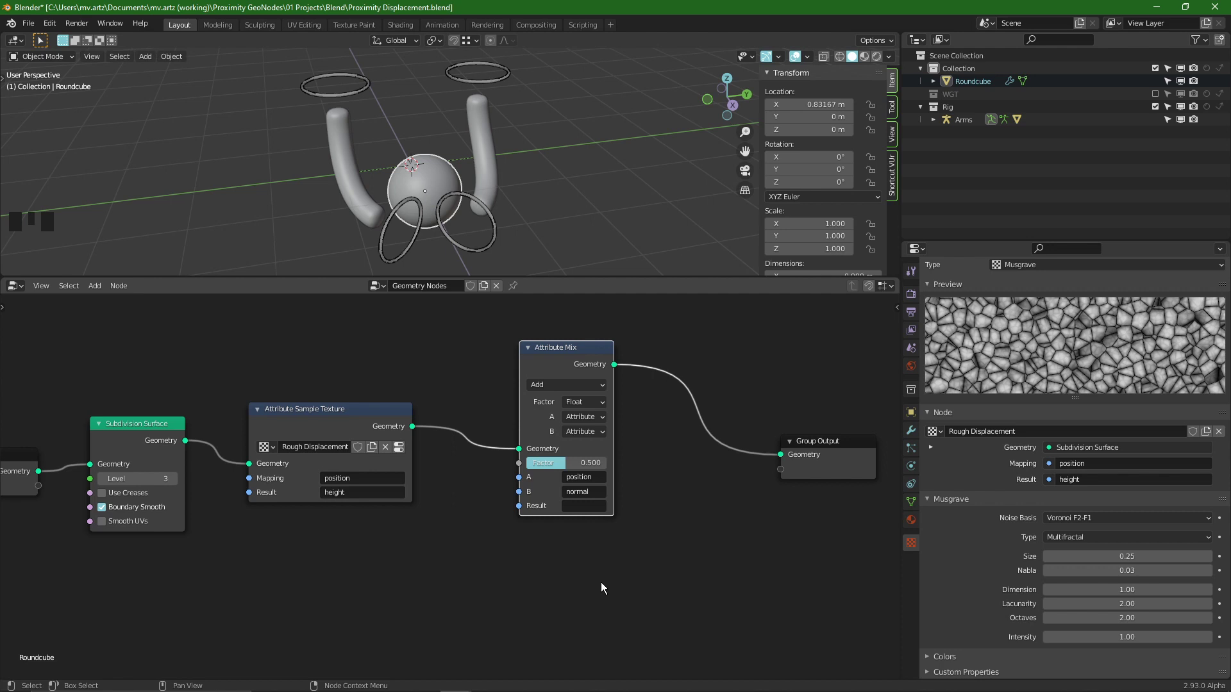
pyautogui.click(580, 507)
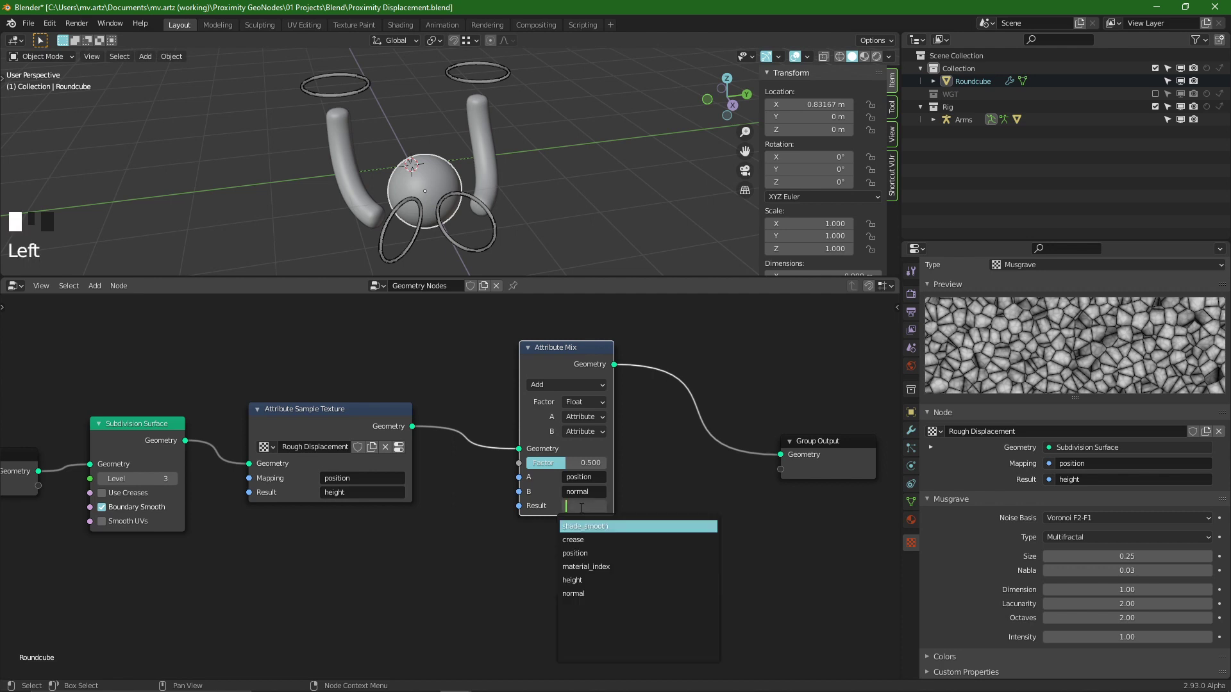
pyautogui.hotkey('ctrl', 'c')
pyautogui.hotkey('ctrl', 'v')
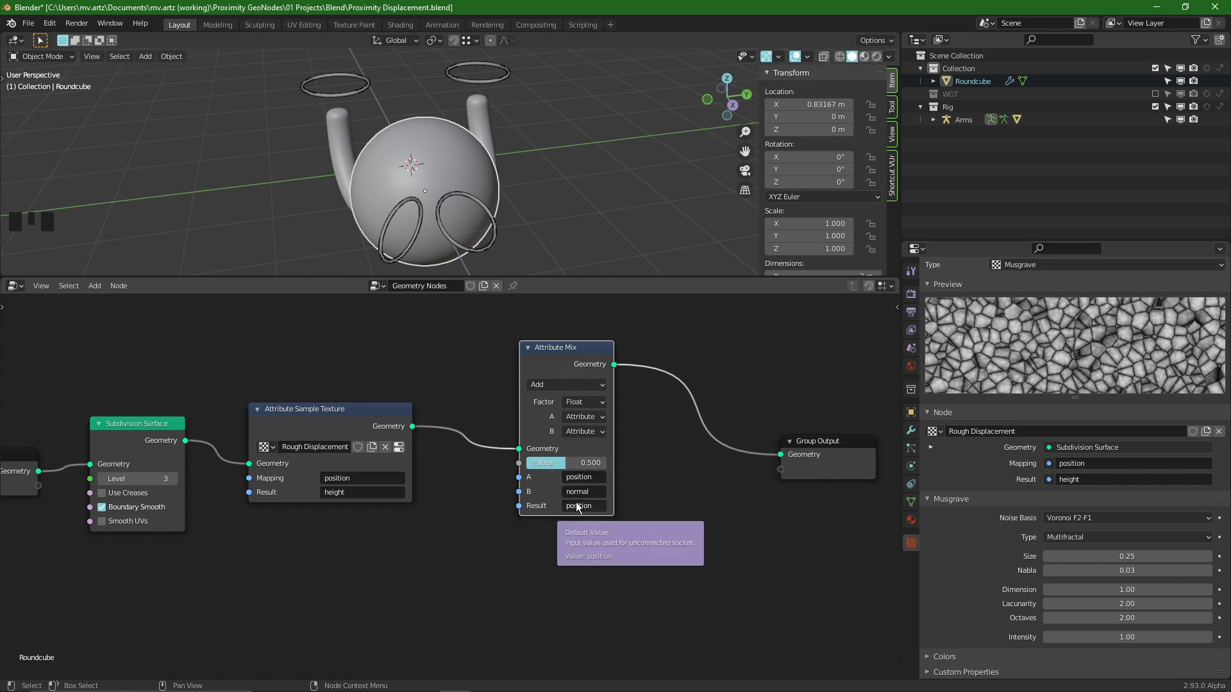
# - Try linking the Attribute Sample Texture's Geometry output to the Attribute Mix node's Factor input, and cut that link
pyautogui.doubleClick(461, 544)
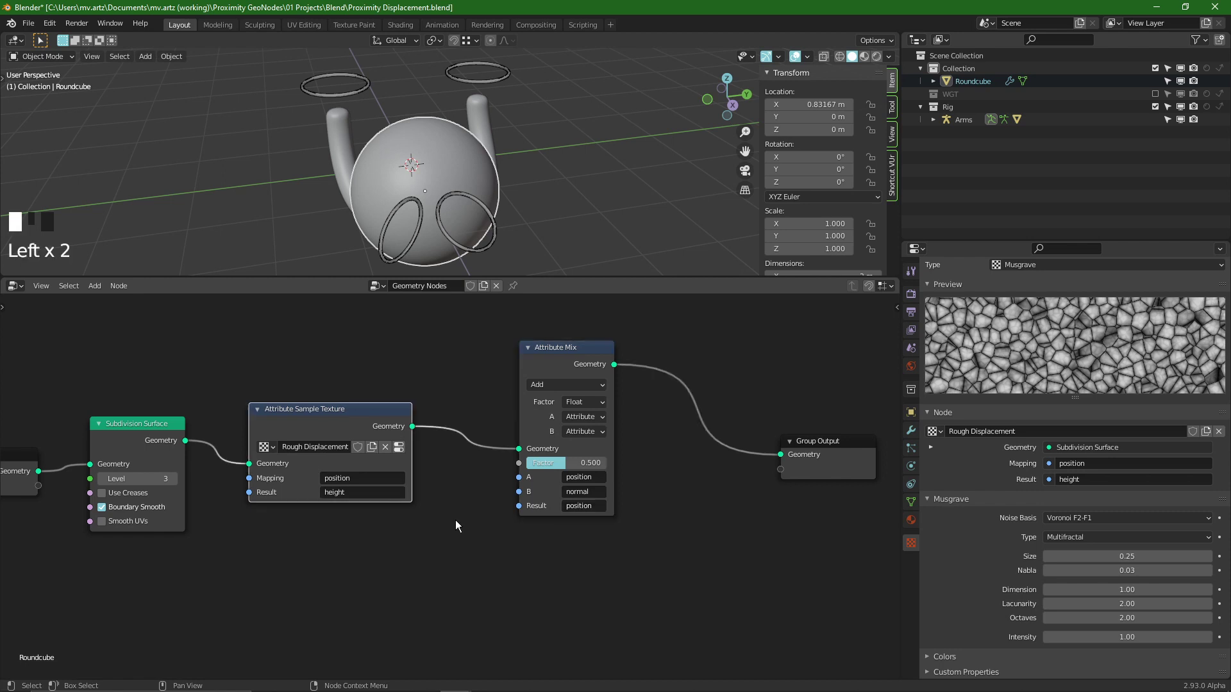
pyautogui.moveTo(413, 426); pyautogui.dragTo(518, 463)
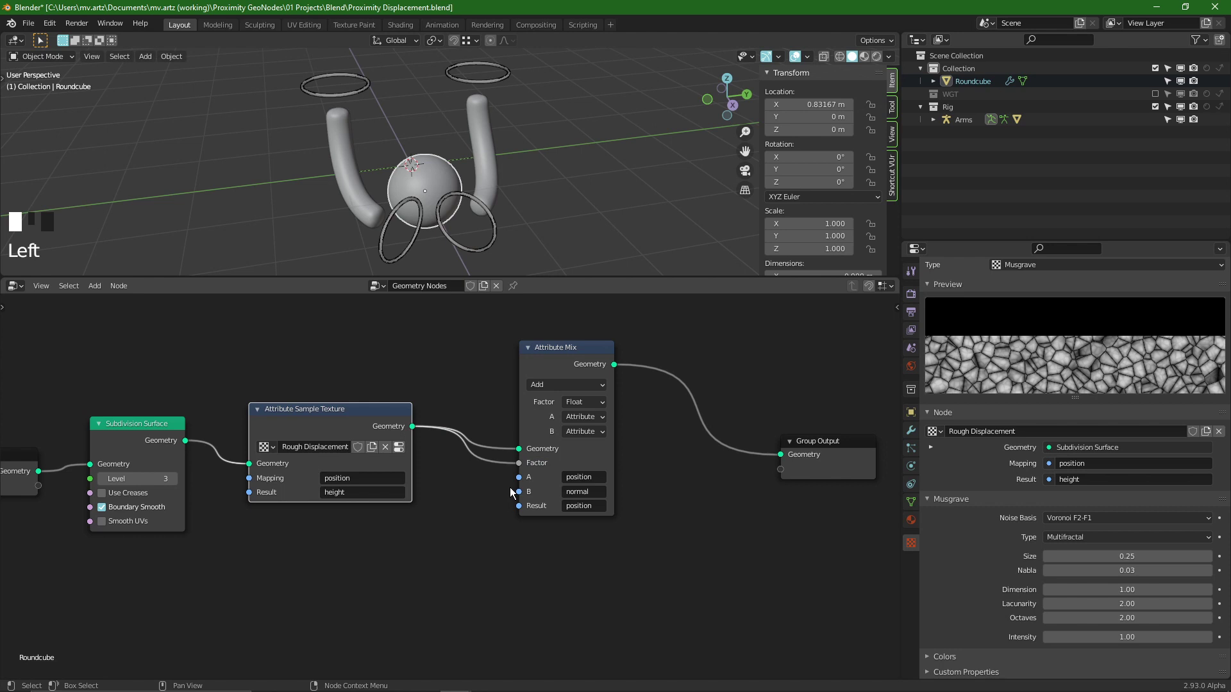
pyautogui.keyDown('ctrl'); pyautogui.moveTo(487, 481); pyautogui.dragTo(505, 444, button='right'); pyautogui.keyUp('ctrl')
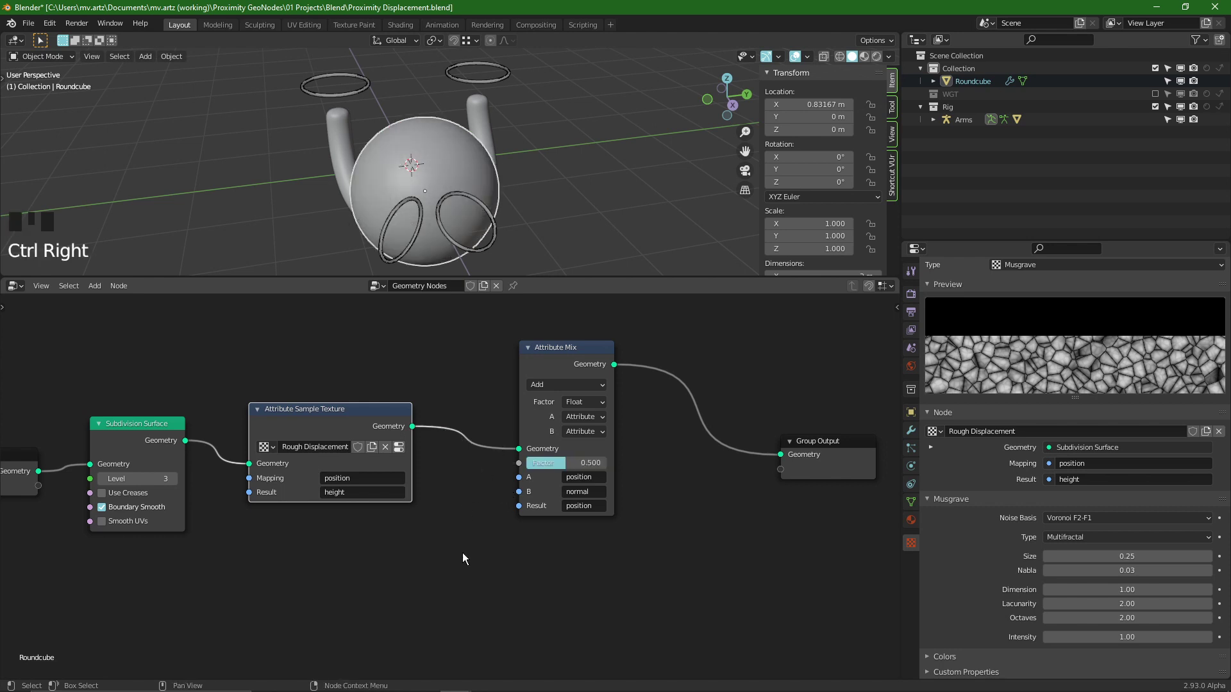
# - Change the Attribute Mix node's Factor type to Attribute and set the factor to height
pyautogui.click(579, 401)
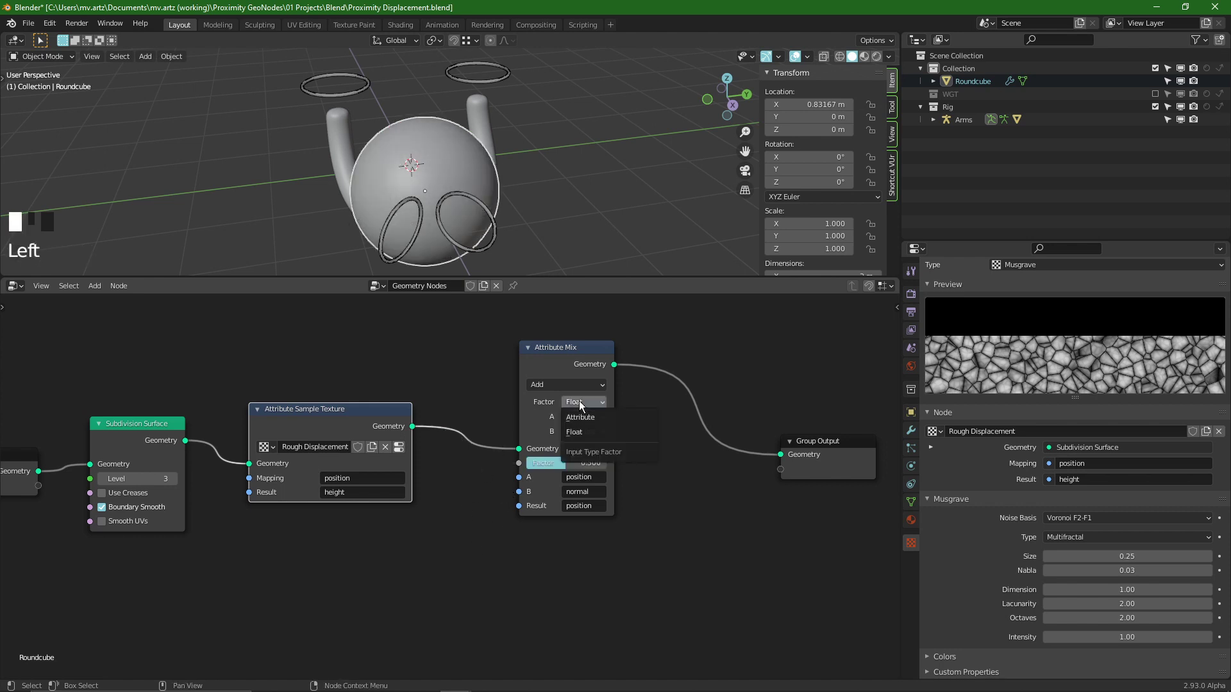
pyautogui.click(582, 420)
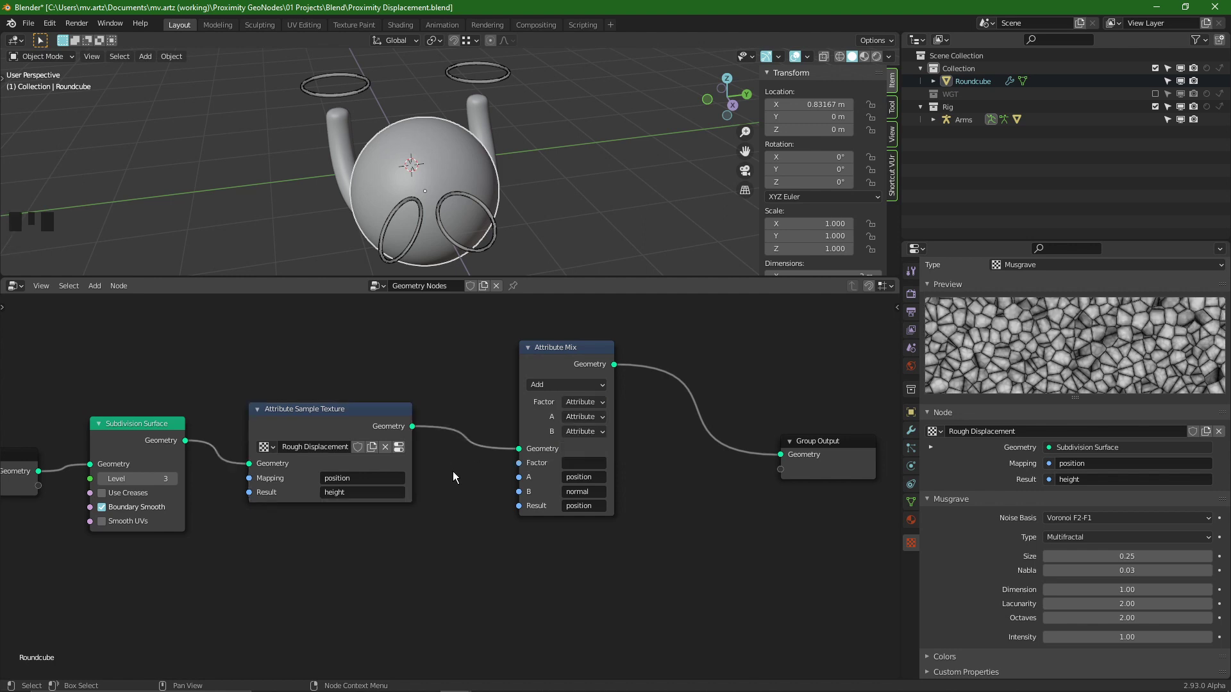
pyautogui.click(437, 527)
pyautogui.hotkey('ctrl', 'c')
pyautogui.hotkey('ctrl', 'v')
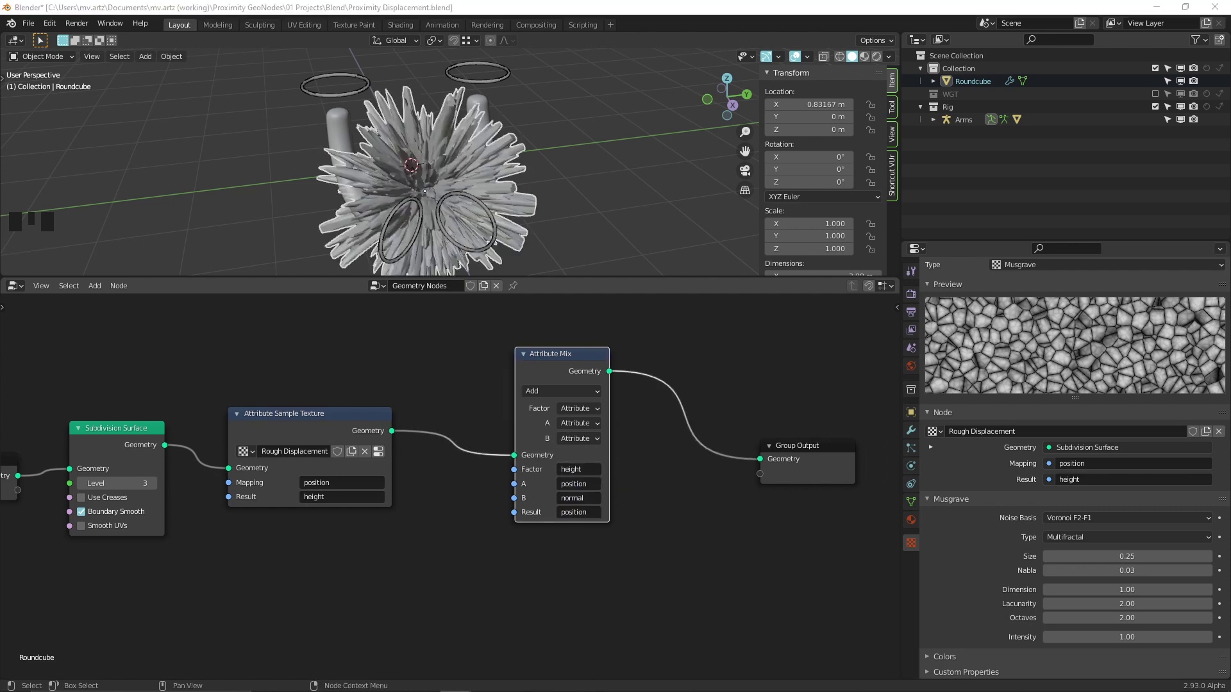
# - Insert a second Attribute Mix node between the Attribute Sample Texture node and the existing Attribute Mix node
pyautogui.scroll(-5, 509, 558)
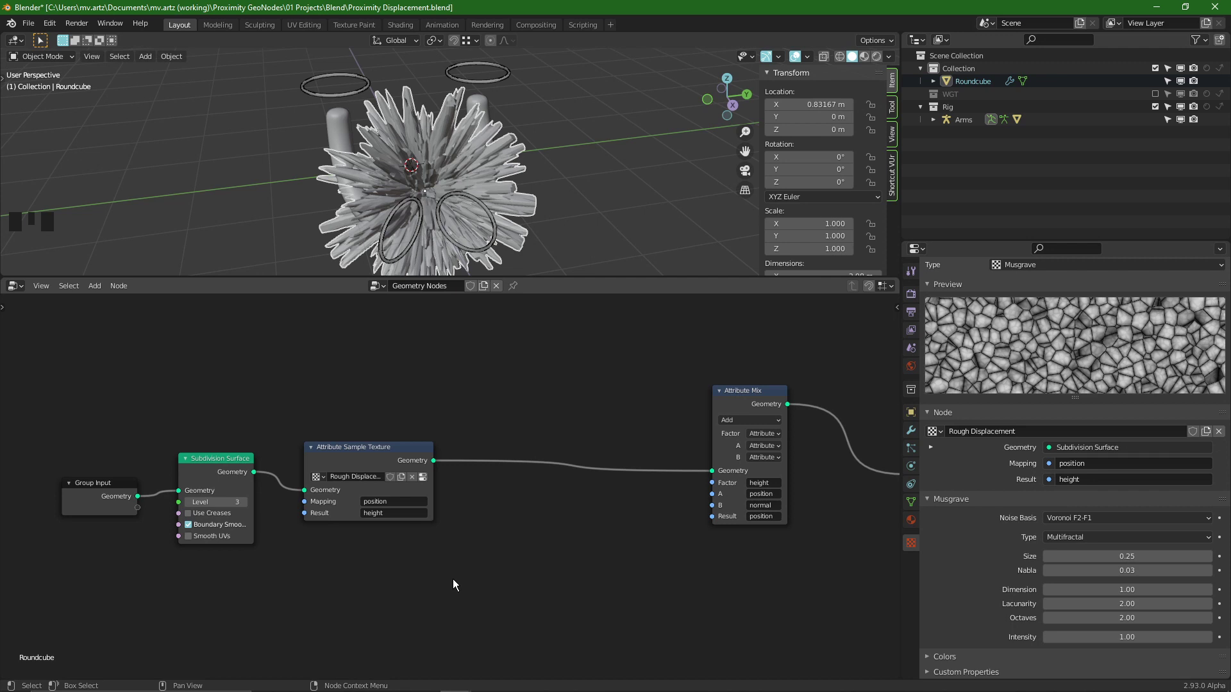
pyautogui.hotkey('shift', 'a')
pyautogui.moveTo(447, 534)
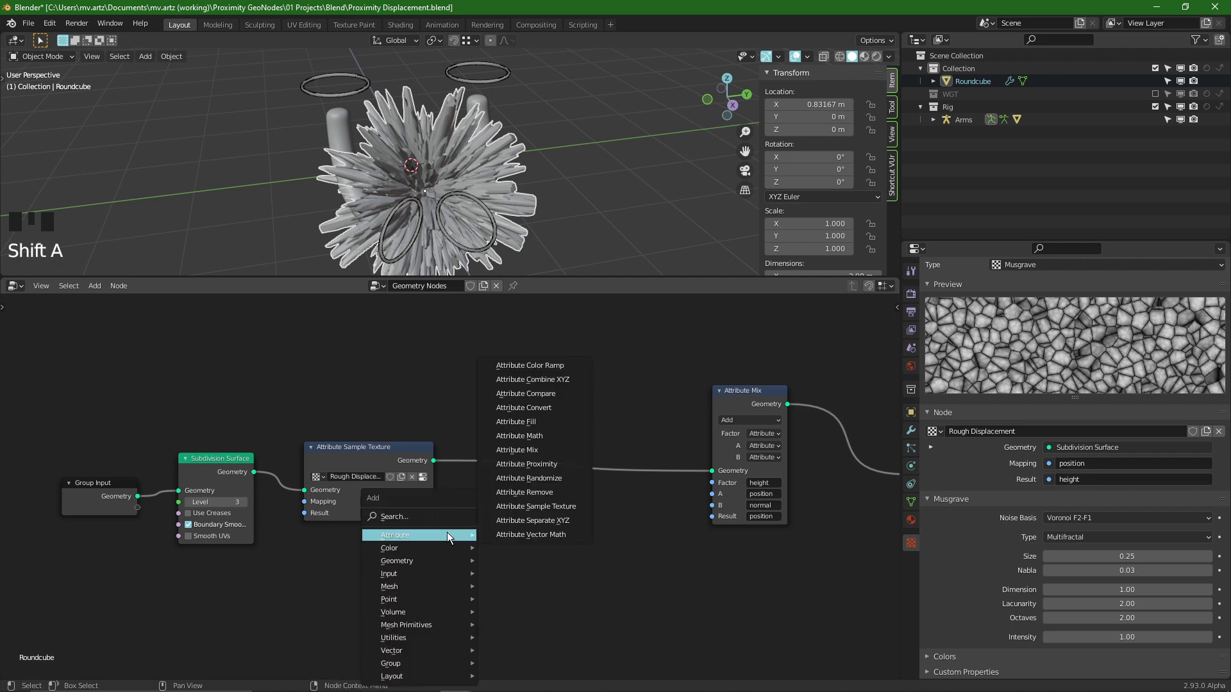
pyautogui.click(532, 449)
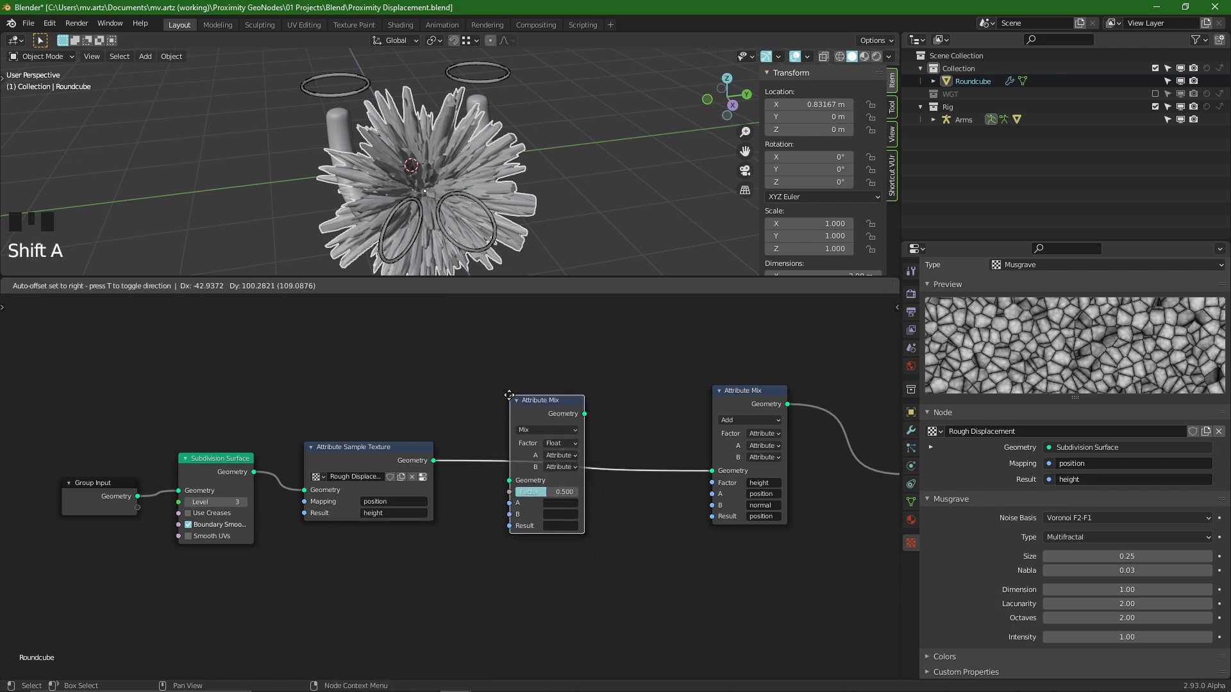
pyautogui.click(547, 410)
# - On the new Attribute Mix node, set A and Result to height and change B's type to Float
pyautogui.scroll(1, 403, 514)
pyautogui.hotkey('ctrl', 'c')
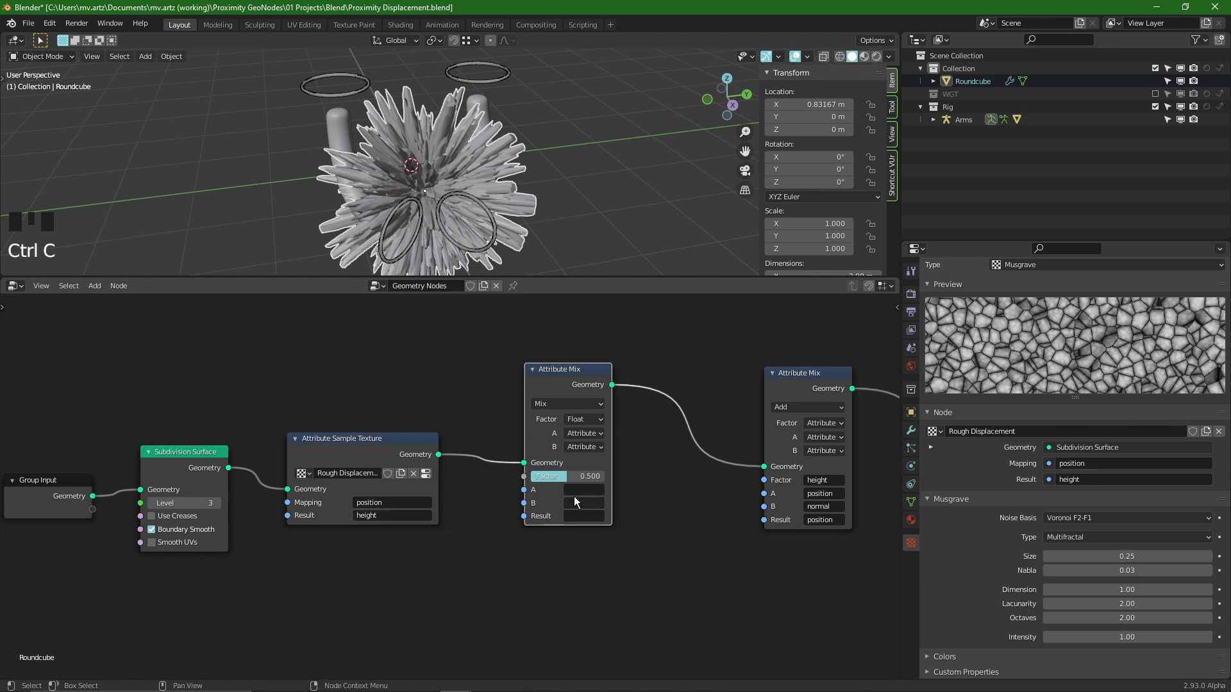
pyautogui.hotkey('ctrl', 'v')
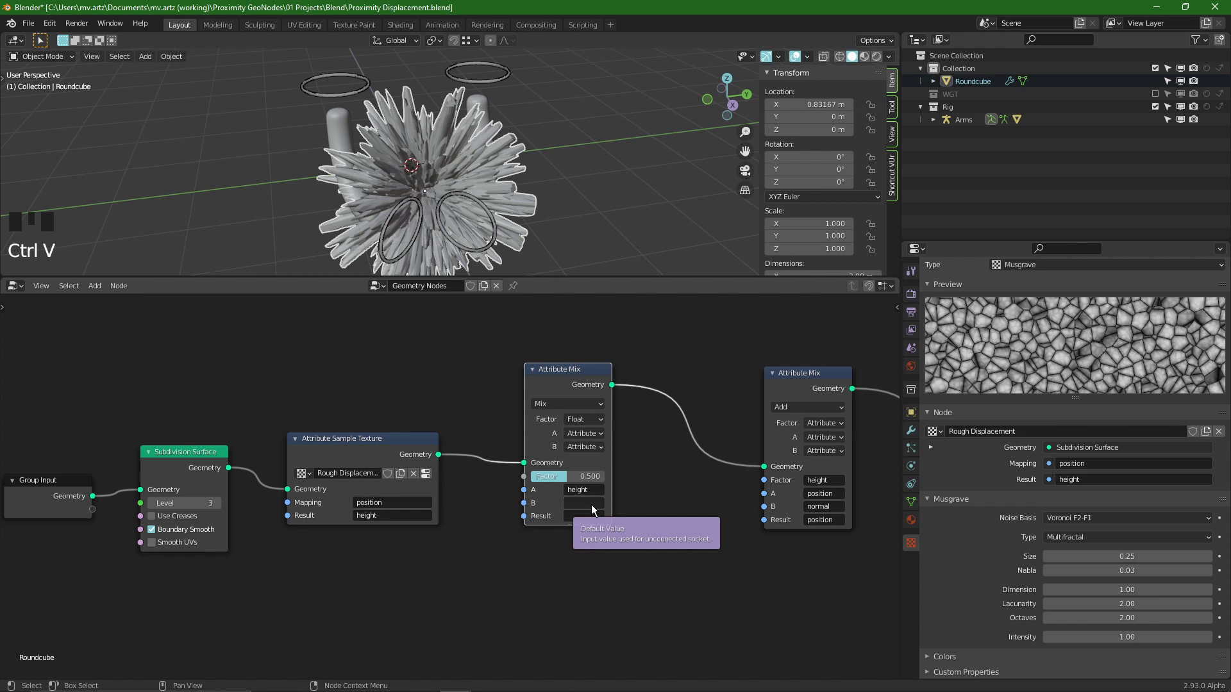
pyautogui.click(583, 446)
pyautogui.click(562, 410)
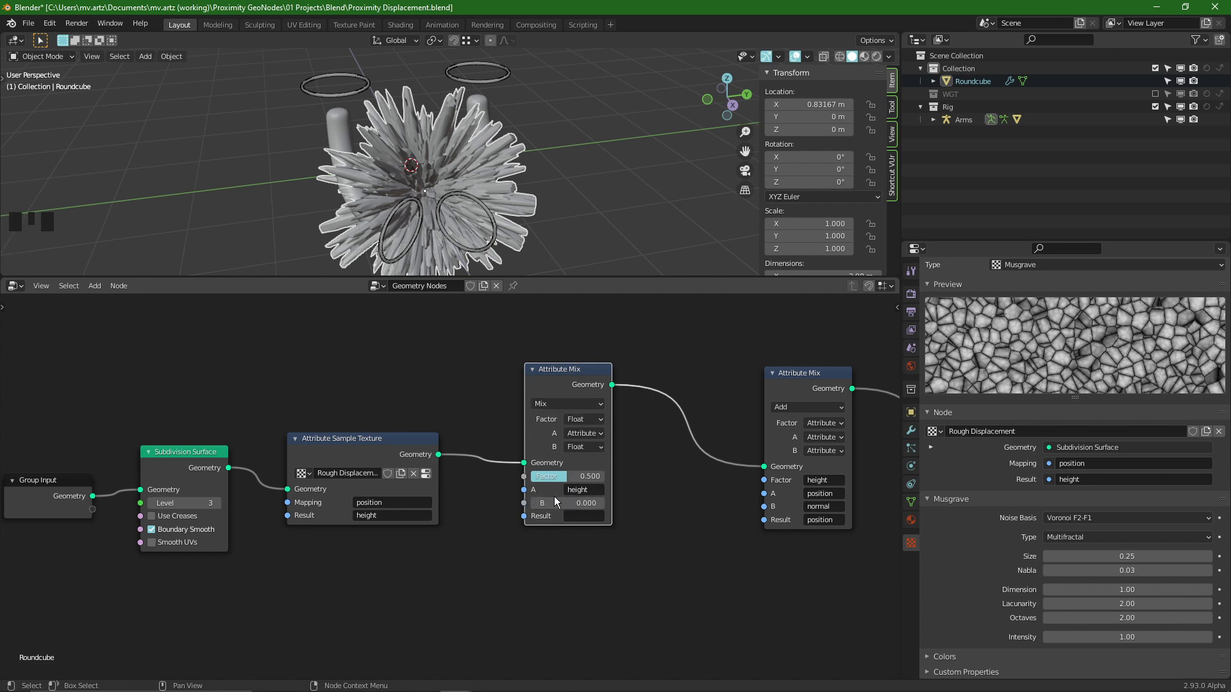
pyautogui.hotkey('ctrl', 'c')
pyautogui.hotkey('ctrl', 'v')
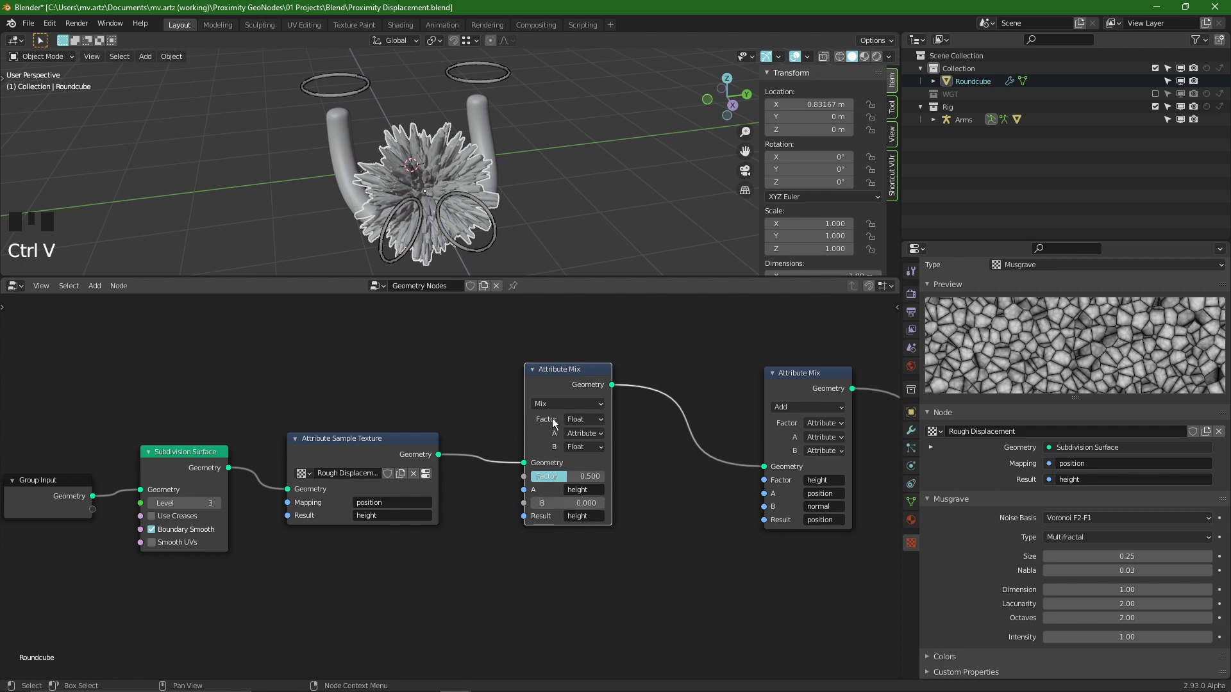
# - Set the new Attribute Mix node's blending mode to Multiply
pyautogui.click(564, 403)
pyautogui.click(564, 403)
pyautogui.click(562, 398)
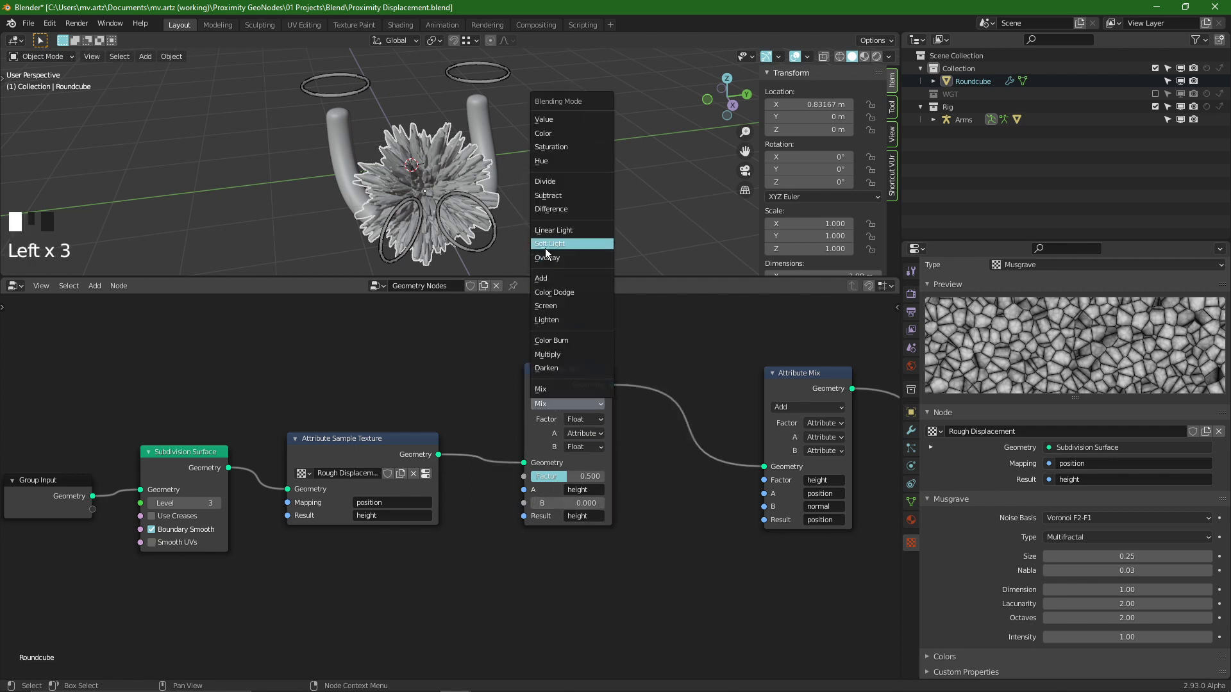
pyautogui.click(557, 355)
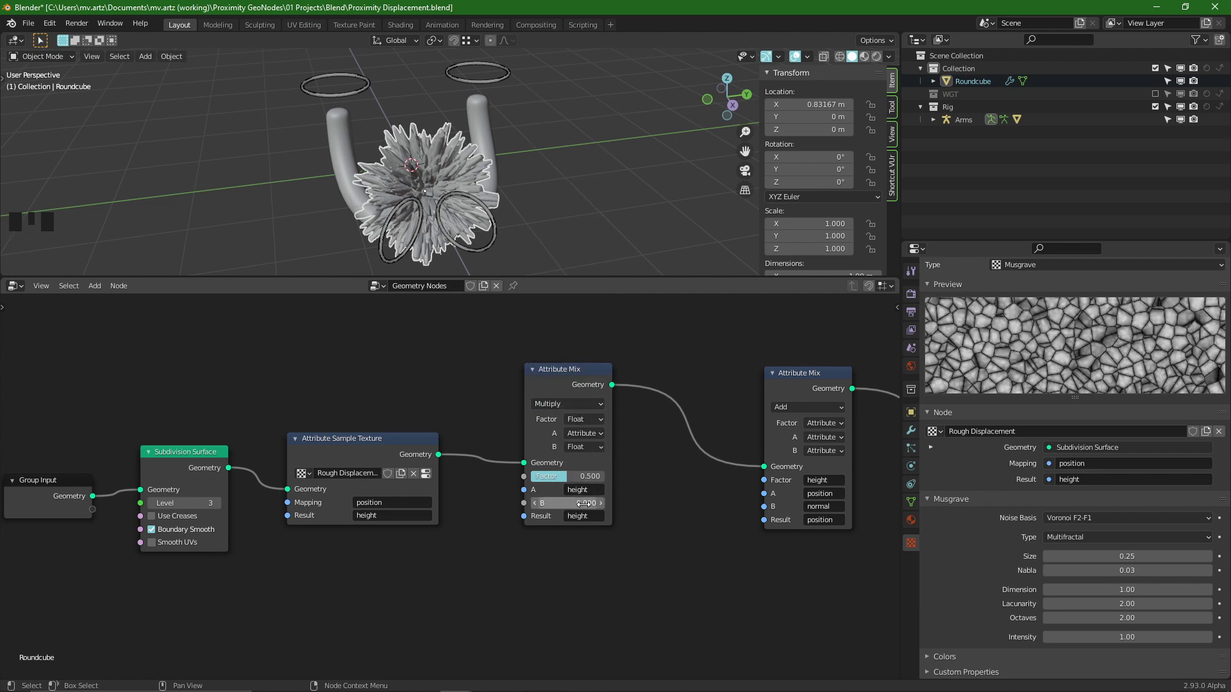
# - On the Multiply Attribute Mix node, set the Factor to 1.000 and B to 0.100
pyautogui.click(559, 477)
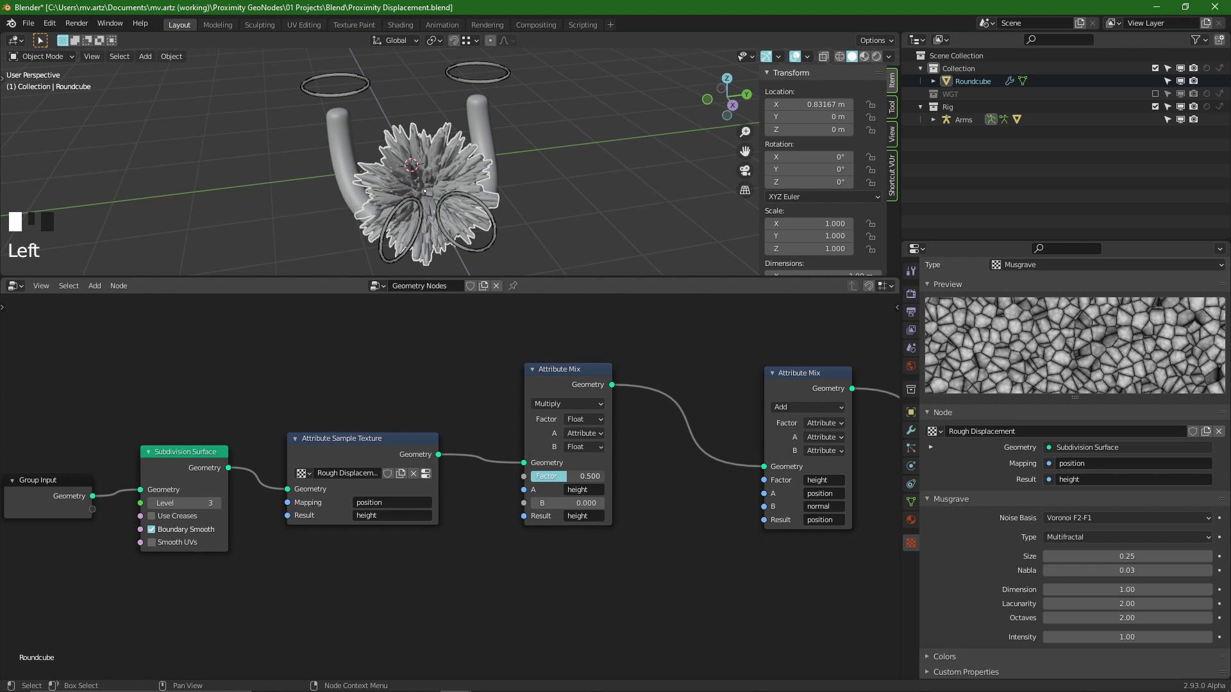
pyautogui.moveTo(563, 482); pyautogui.dragTo(609, 482)
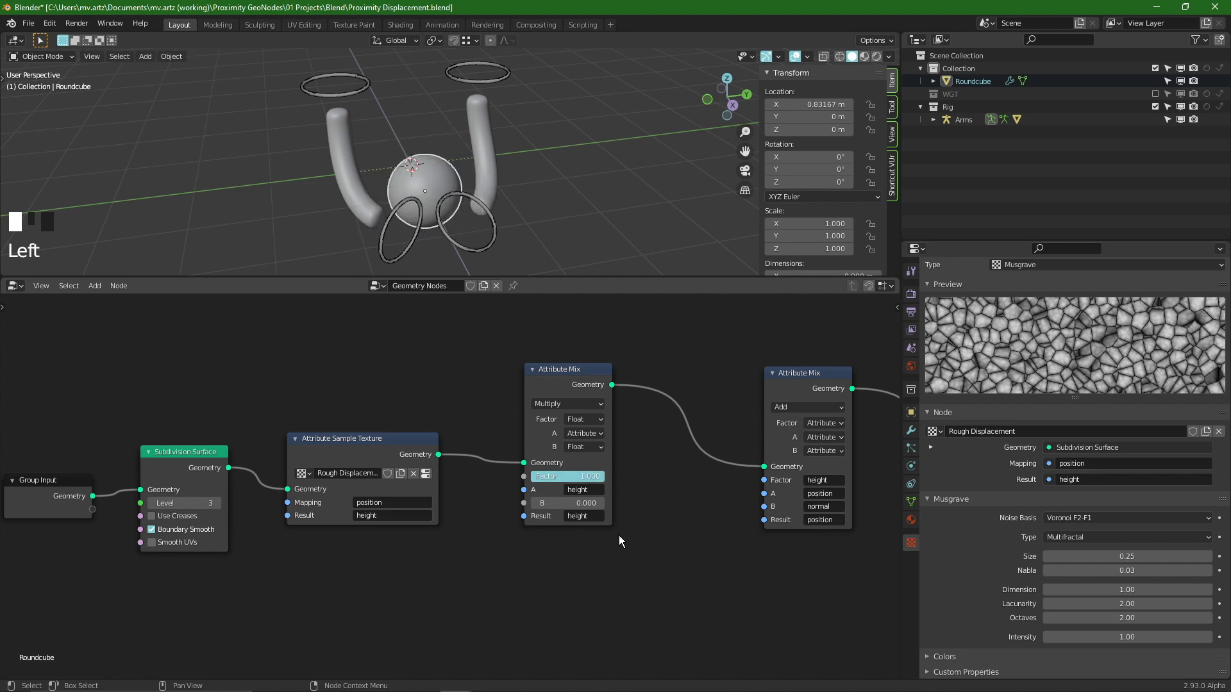
pyautogui.click(580, 503)
pyautogui.click(581, 503)
pyautogui.write('.1')
pyautogui.press('Return')
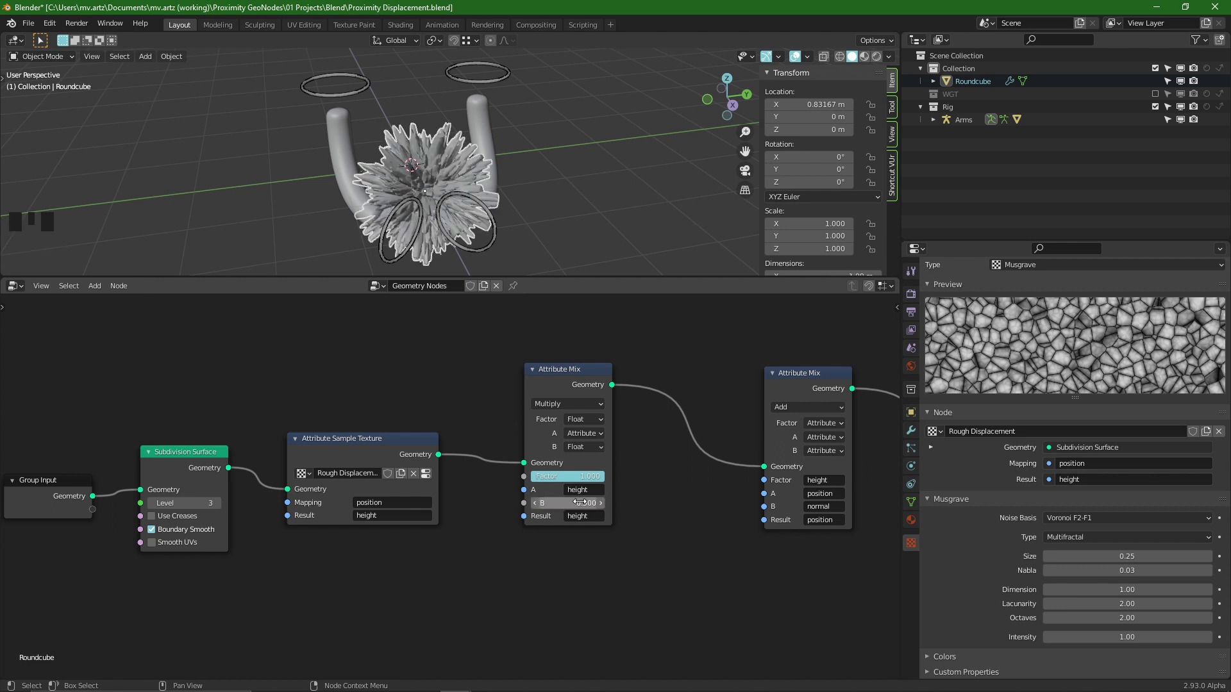
pyautogui.moveTo(576, 502); pyautogui.dragTo(551, 502)
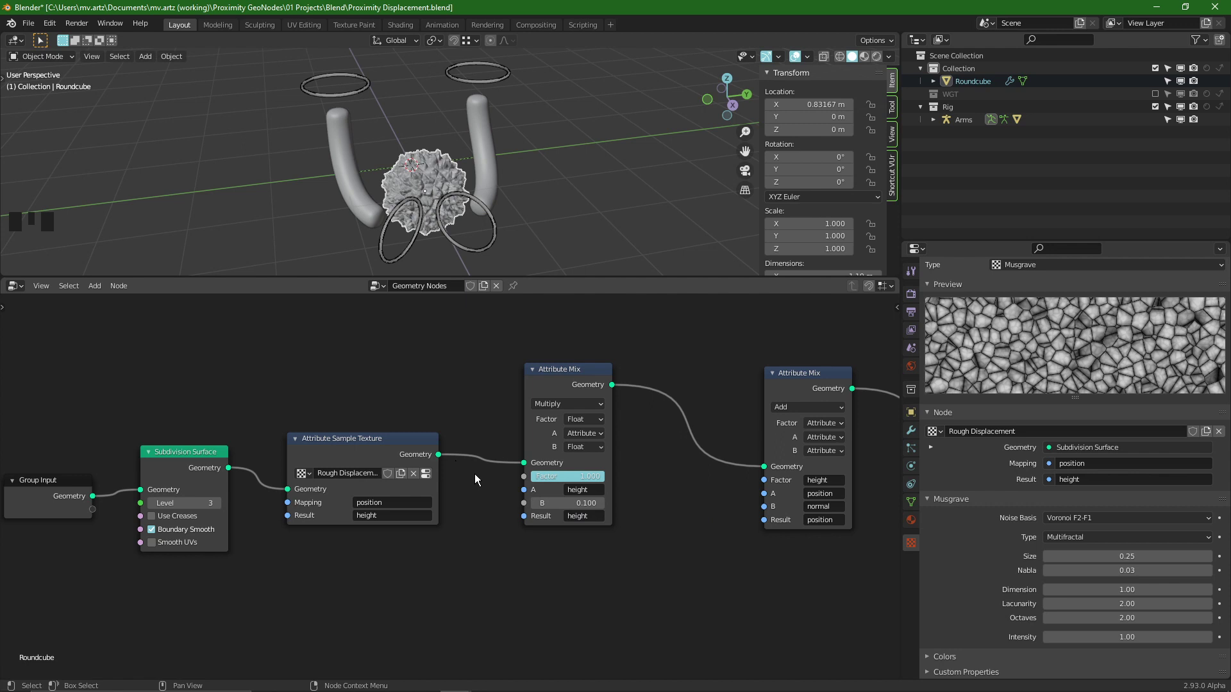
# - Move the Add Attribute Mix node and the Group Output node right to make room in the node chain
pyautogui.press('KP_Decimal')
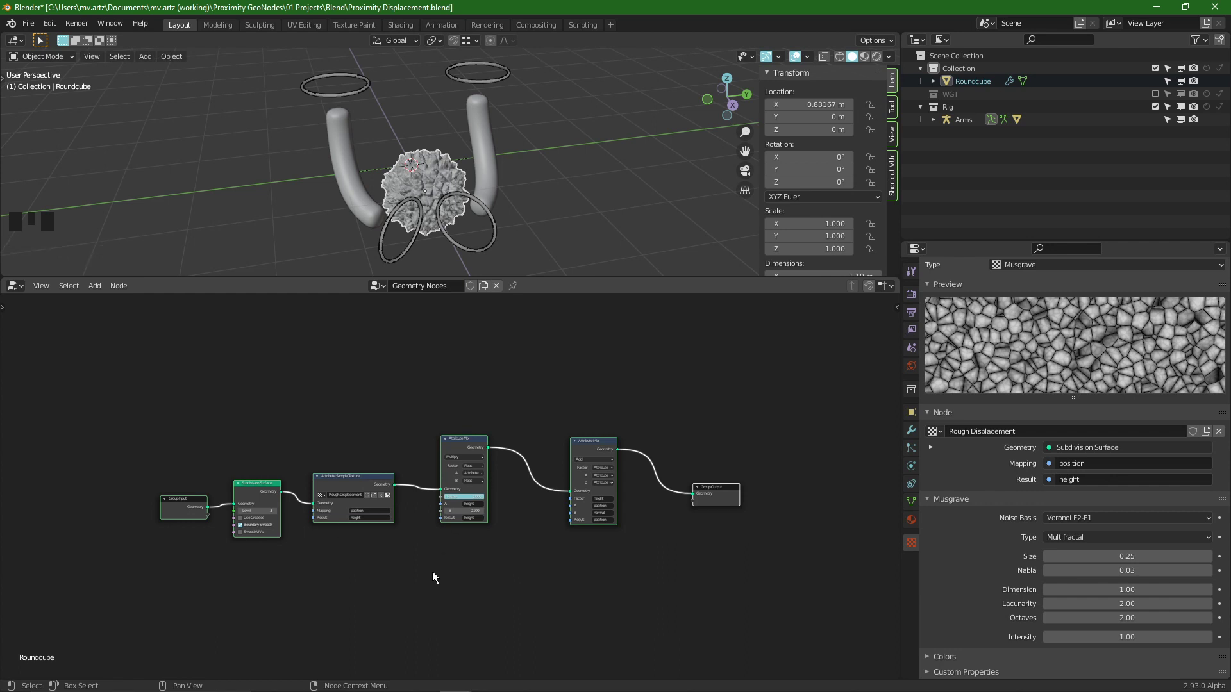
pyautogui.click(699, 492)
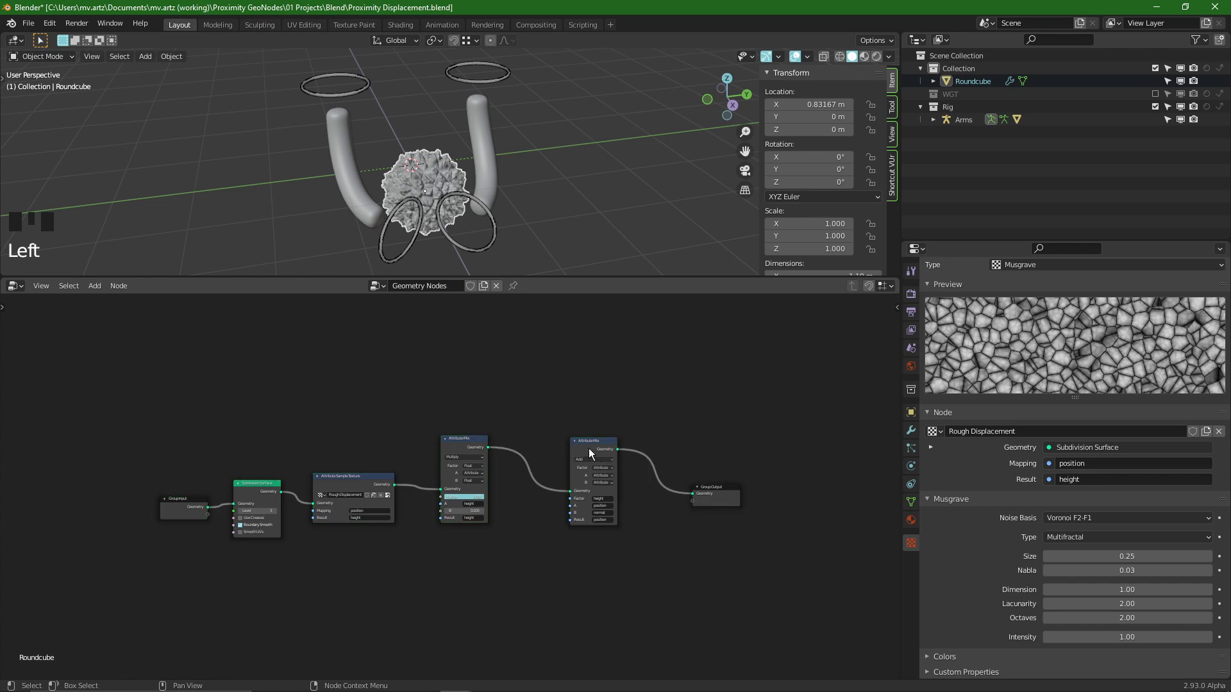
pyautogui.moveTo(579, 404); pyautogui.dragTo(737, 560)
pyautogui.press('g')
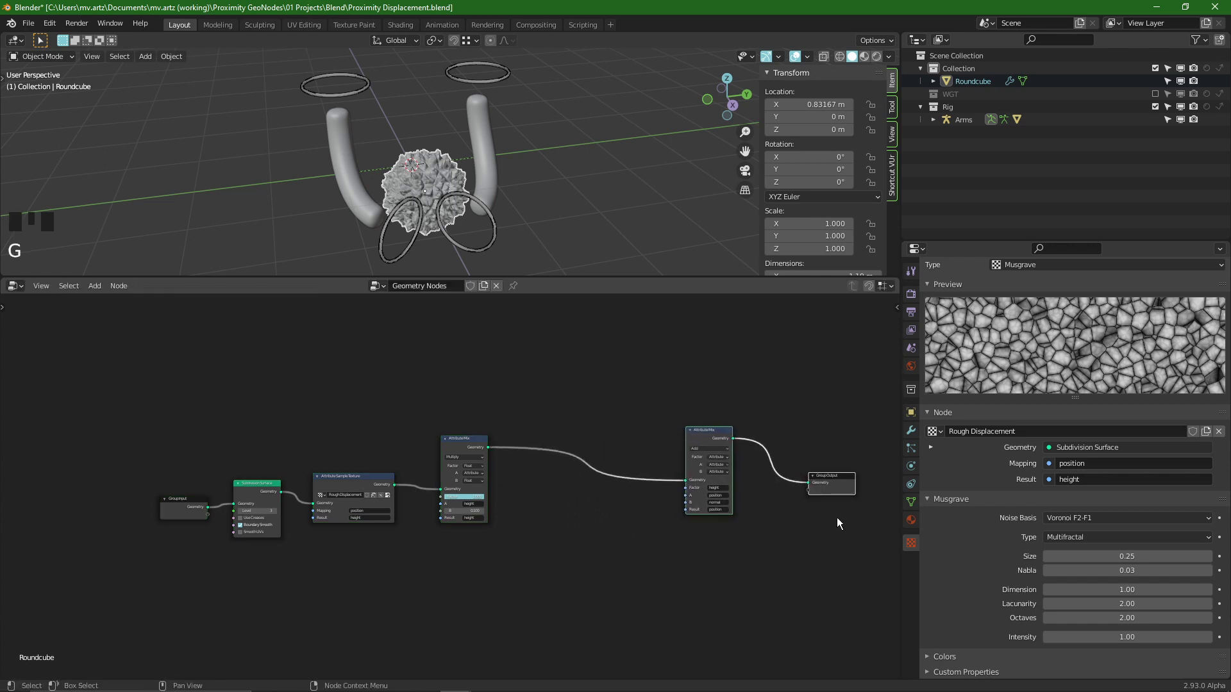
pyautogui.press('s')
pyautogui.click(826, 498)
pyautogui.scroll(6, 531, 461)
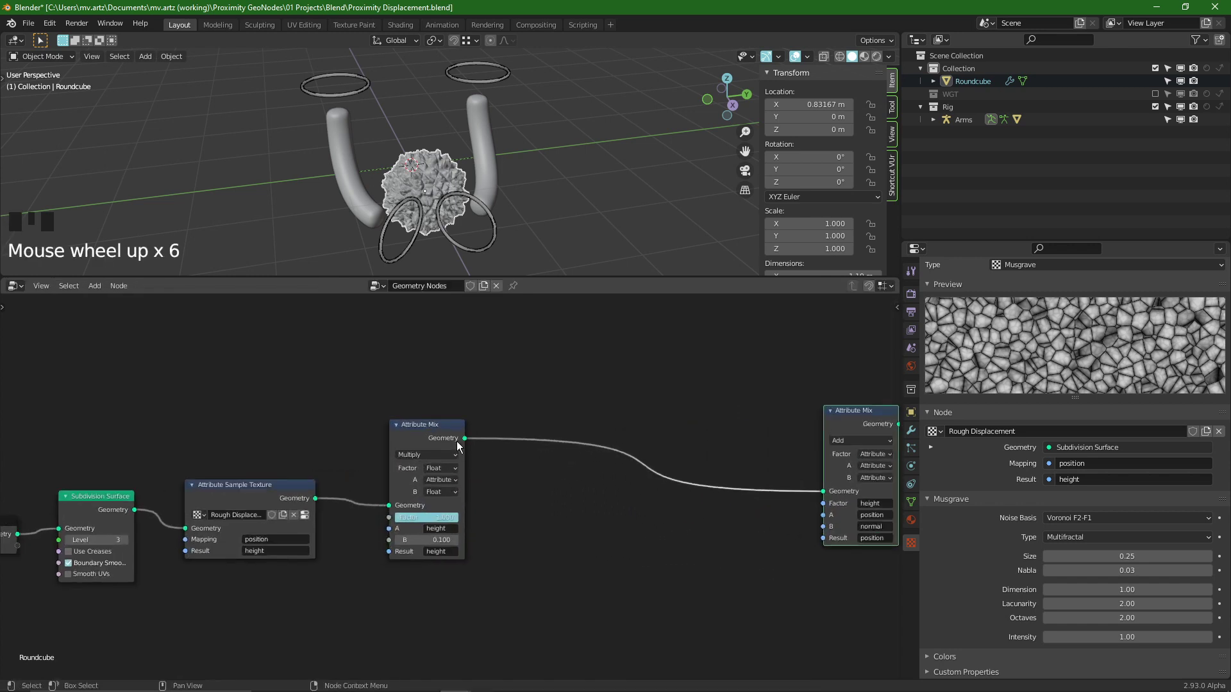
# - Shift the Multiply Attribute Mix node closer to the Attribute Sample Texture node and duplicate both nodes into the gap before the Add node
pyautogui.moveTo(430, 426); pyautogui.dragTo(397, 426)
pyautogui.click(464, 560)
pyautogui.click(233, 475)
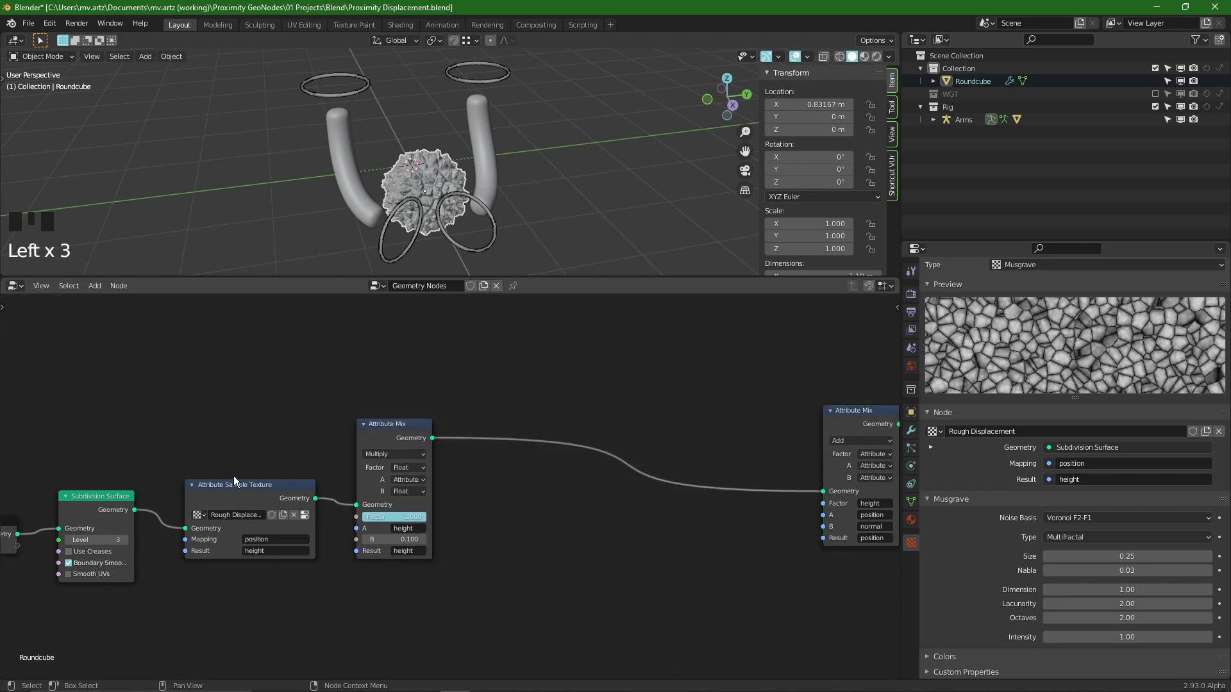
pyautogui.click(234, 478)
pyautogui.keyDown('shift'); pyautogui.click(370, 440); pyautogui.keyUp('shift')
pyautogui.hotkey('shift', 'd')
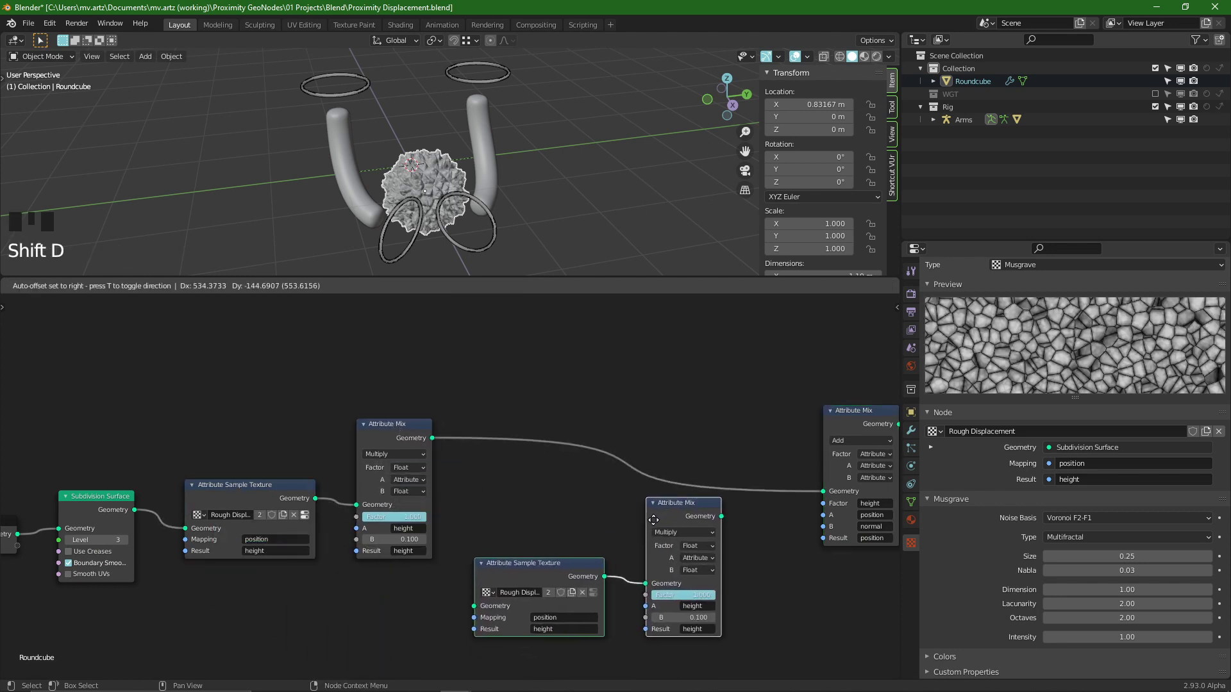
pyautogui.click(637, 532)
pyautogui.click(545, 514)
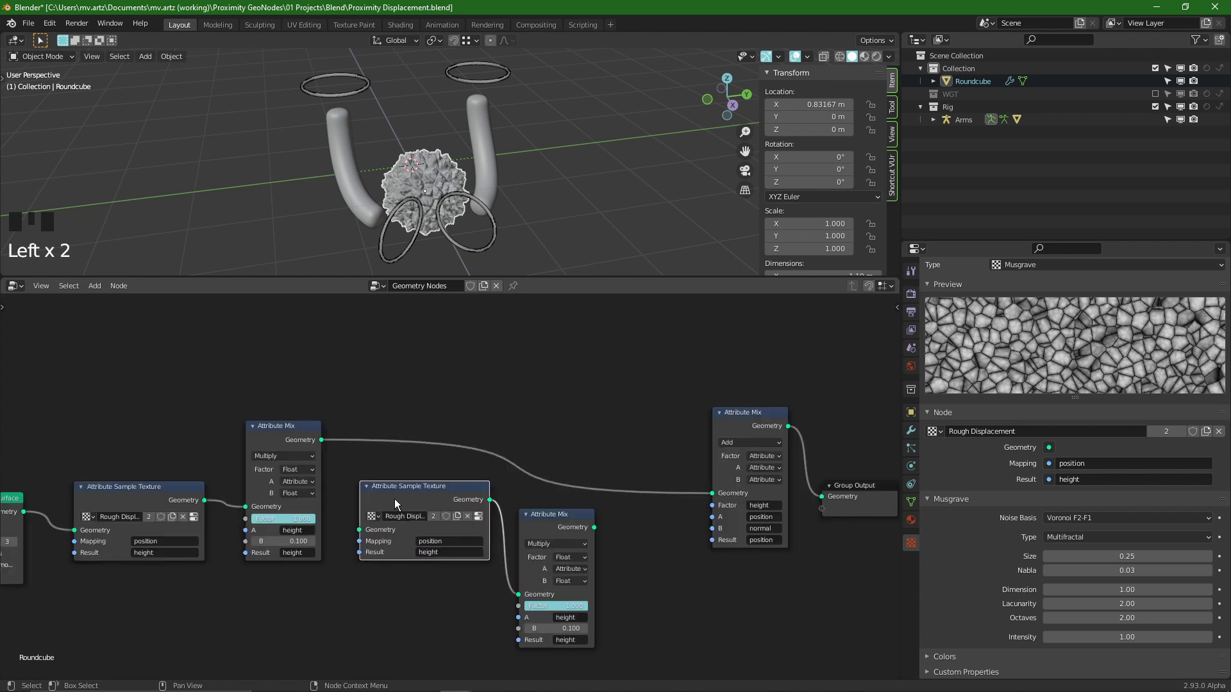
# - Arrange the duplicated Attribute Sample Texture and Multiply nodes in a row between the first Multiply node and the Add node
pyautogui.moveTo(395, 499); pyautogui.dragTo(395, 447)
pyautogui.moveTo(539, 532); pyautogui.dragTo(589, 450)
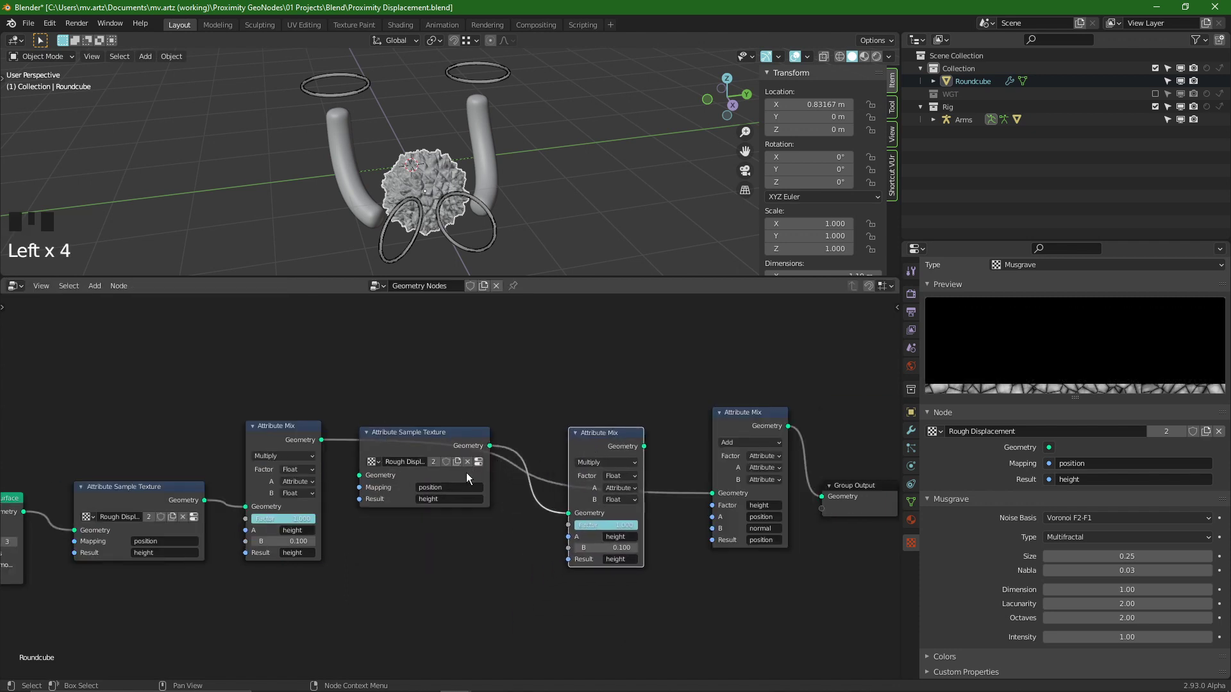
pyautogui.moveTo(444, 451); pyautogui.dragTo(444, 505)
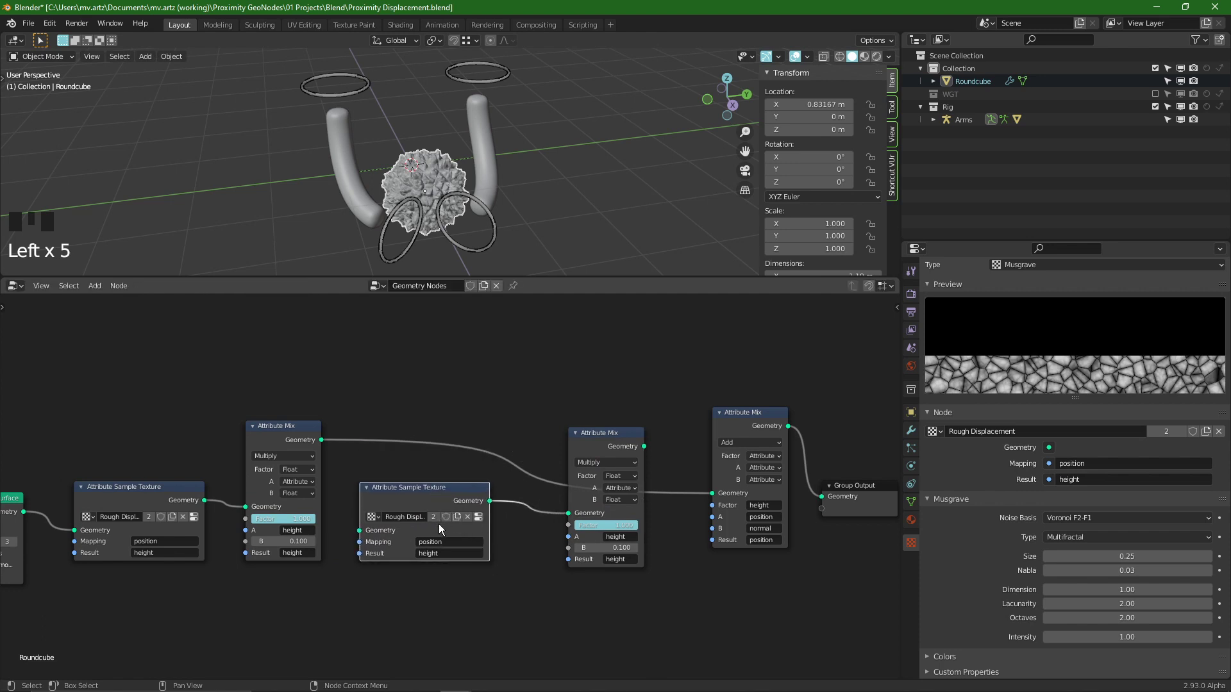
# - Make the duplicated Attribute Sample Texture node's texture a single-user copy and rename it Small Displacement
pyautogui.click(434, 518)
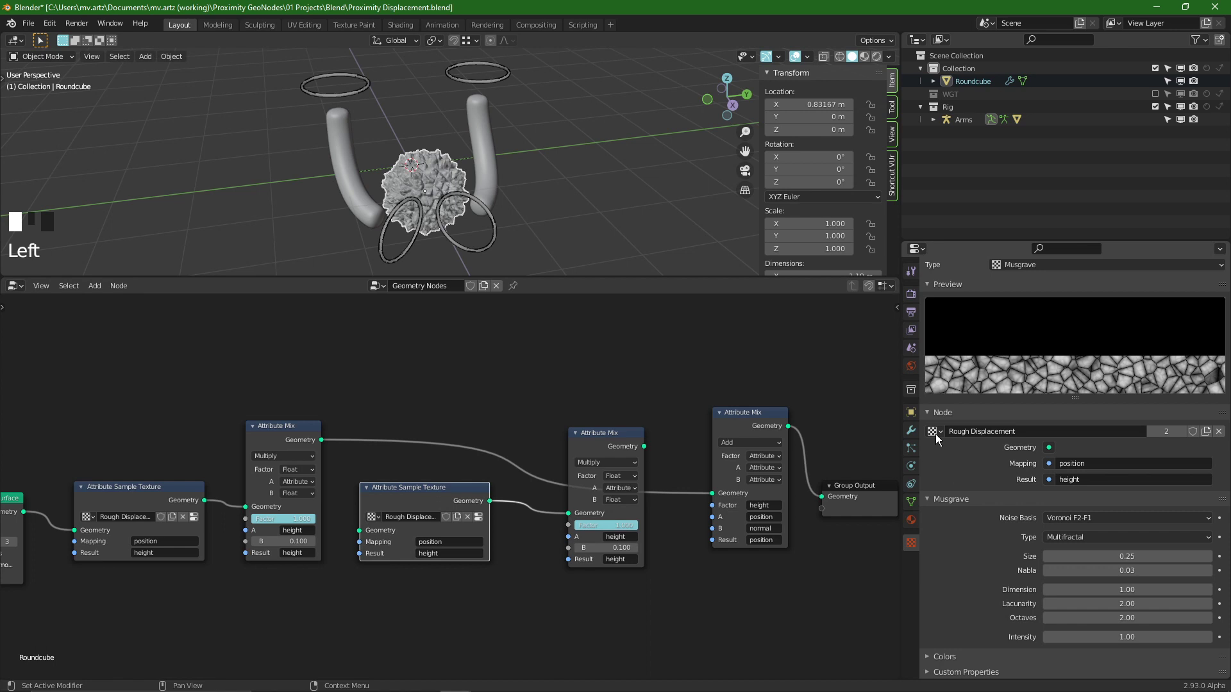
pyautogui.click(1043, 432)
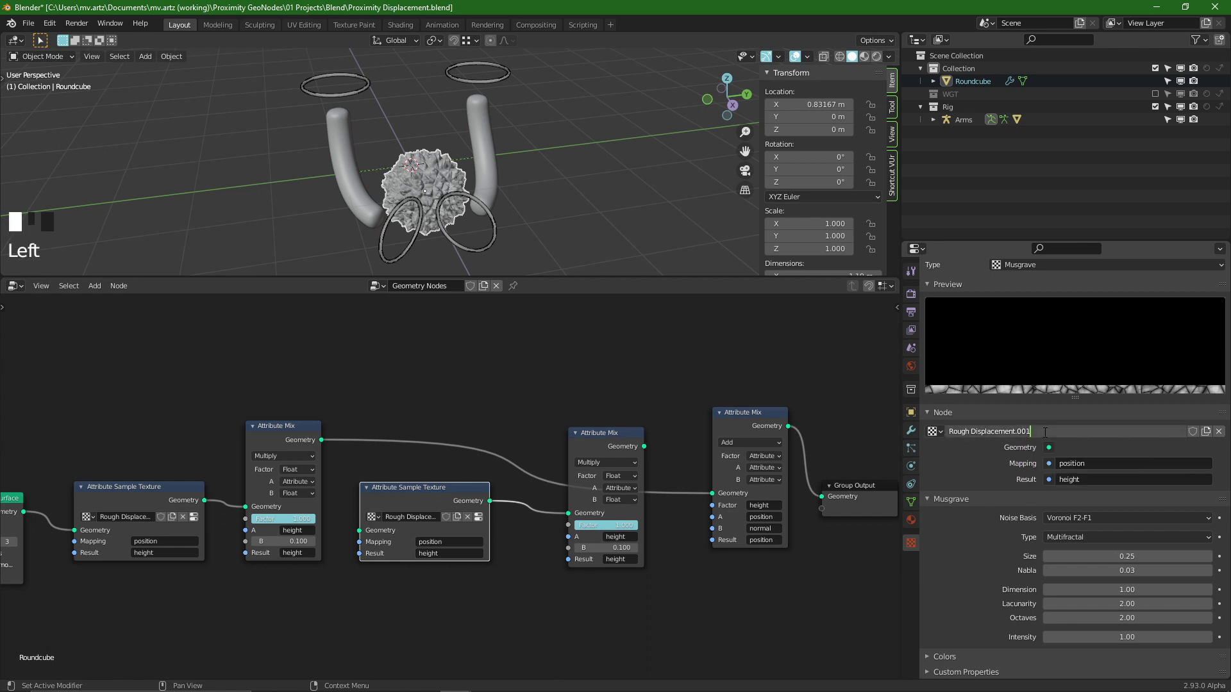
pyautogui.press('BackSpace')
pyautogui.press('BackSpace')
pyautogui.press('BackSpace')
pyautogui.press('BackSpace')
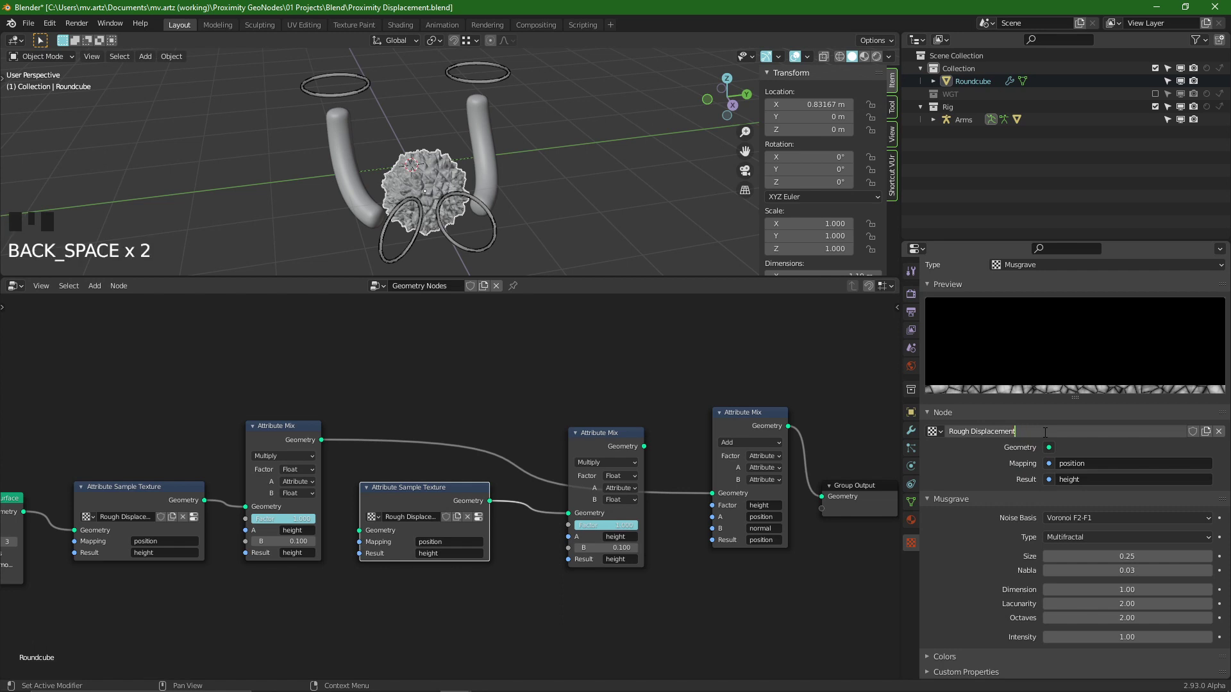
pyautogui.press('Delete')
pyautogui.press('Delete')
pyautogui.press('Delete')
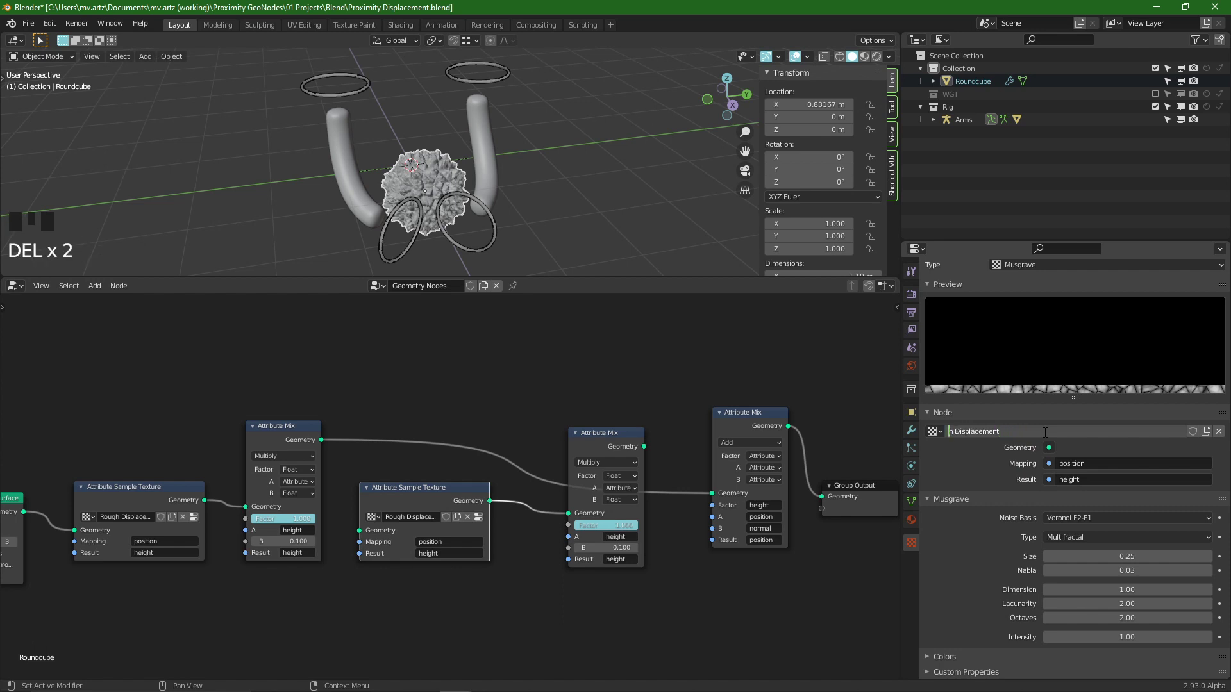
pyautogui.write('W')
pyautogui.press('BackSpace')
pyautogui.write('Small')
pyautogui.press('Return')
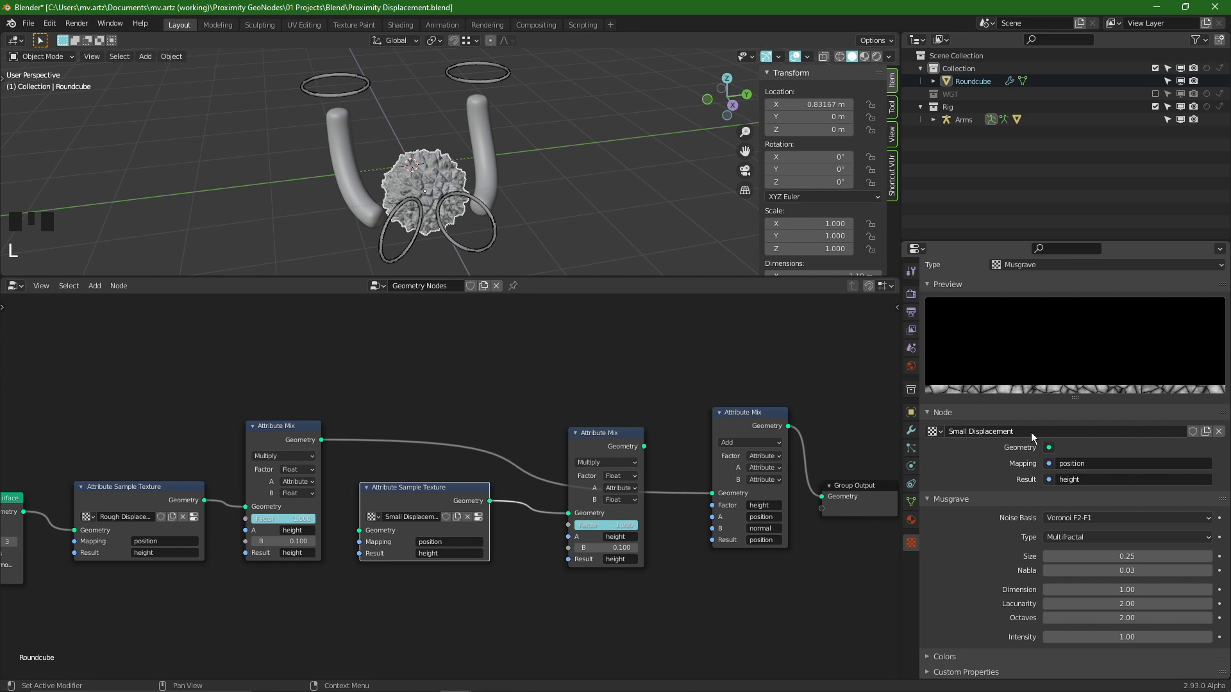
# - Switch the duplicated sample node's texture to Rough Displacement and set that texture's Musgrave type to Ridged Multifractal
pyautogui.click(943, 412)
pyautogui.click(937, 312)
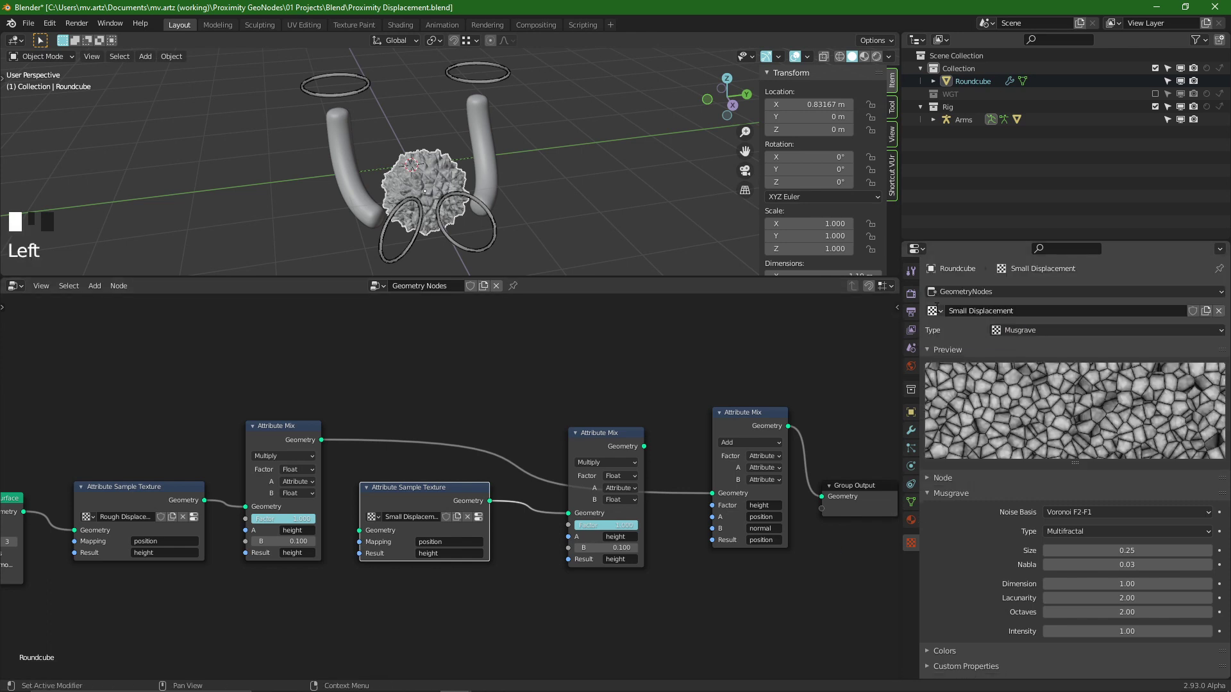
pyautogui.click(979, 329)
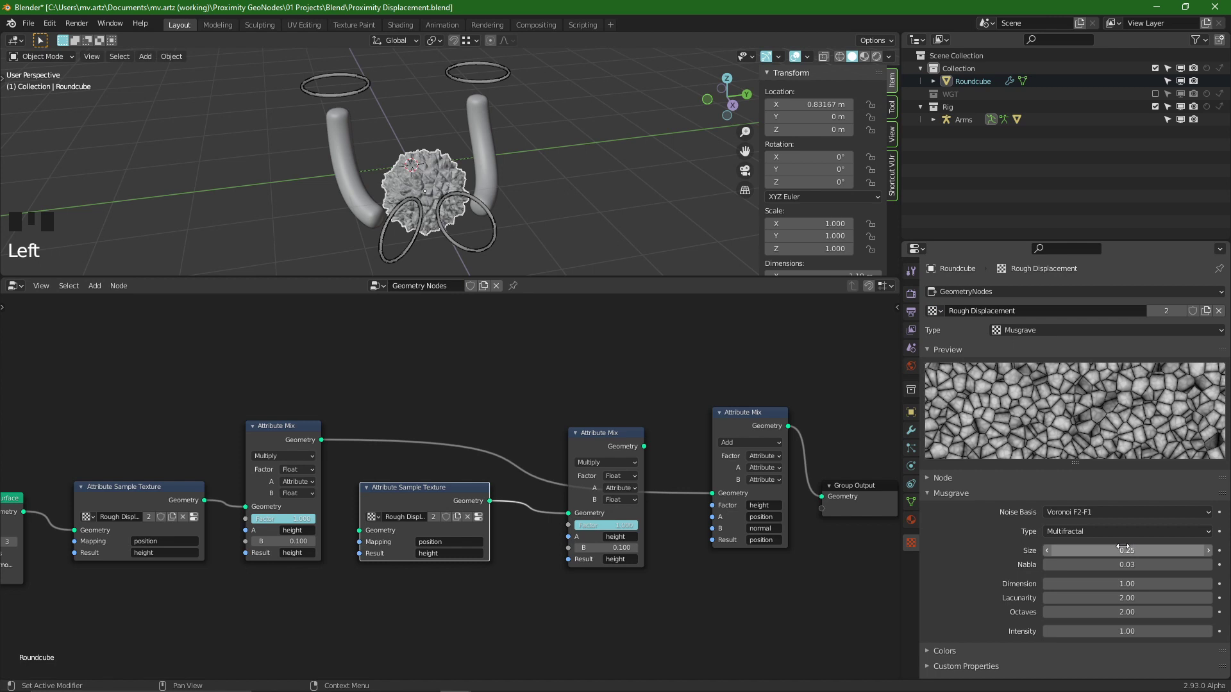
pyautogui.click(1097, 535)
pyautogui.click(1094, 560)
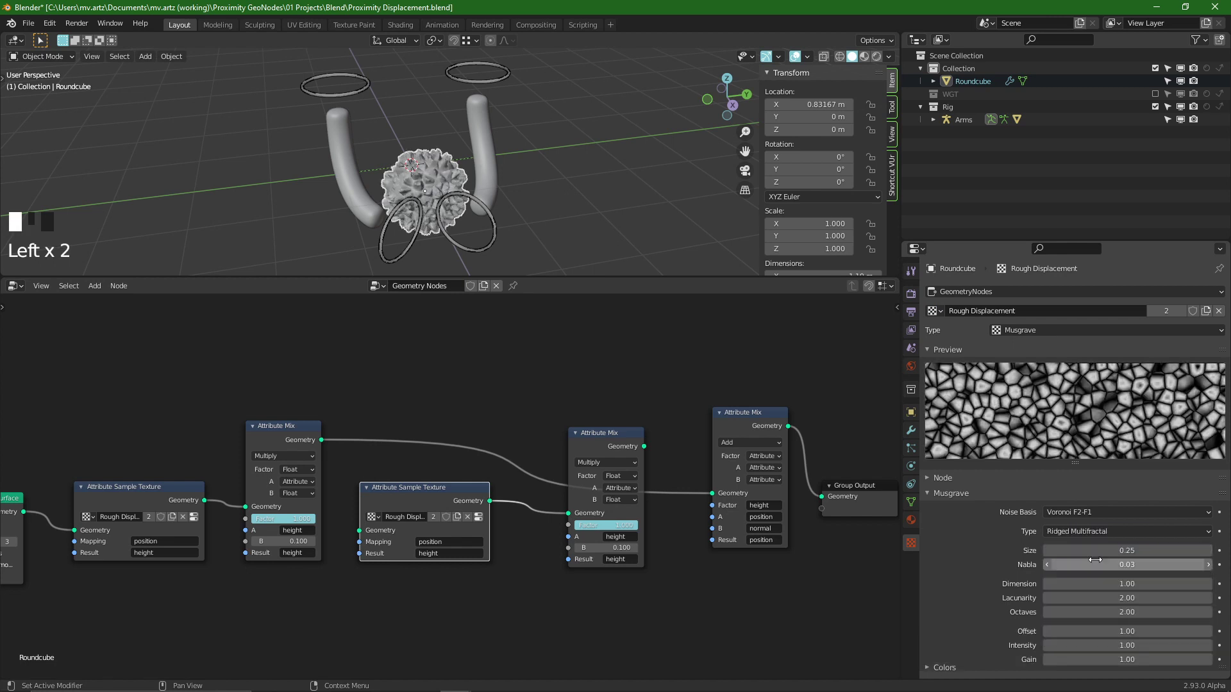
# - Set the Rough Displacement texture's size to 0.74 and assign Small Displacement back to the duplicated sample node
pyautogui.moveTo(1126, 551); pyautogui.dragTo(1230, 550)
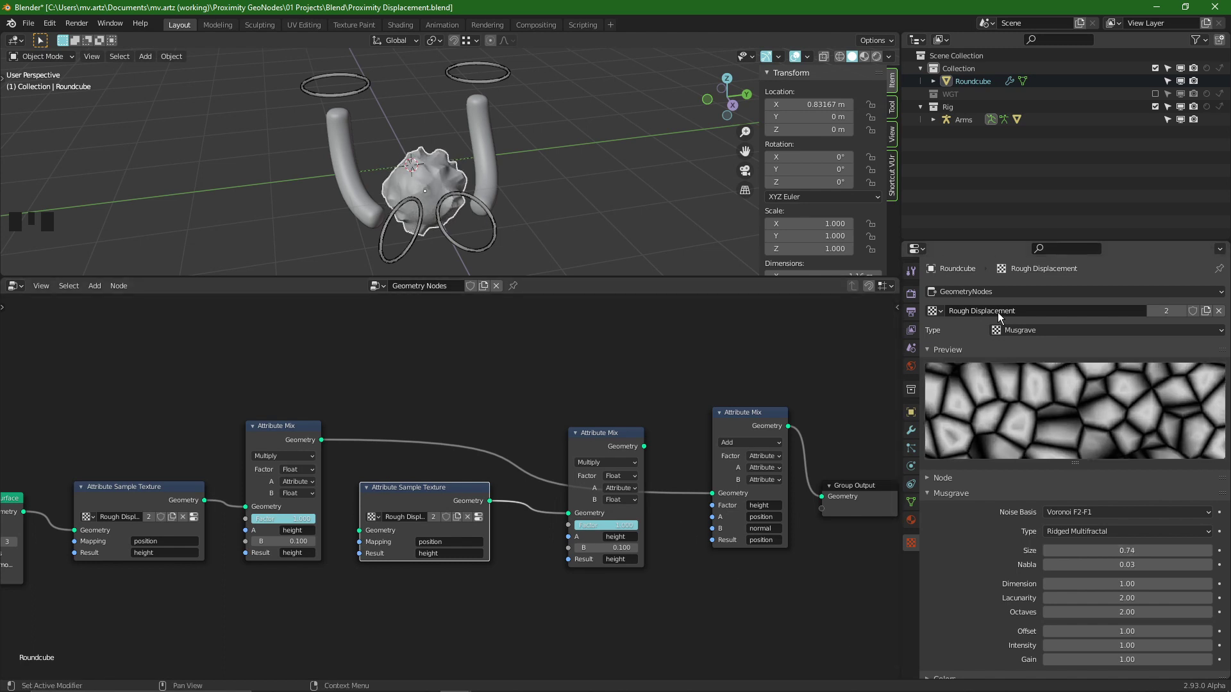
pyautogui.click(934, 311)
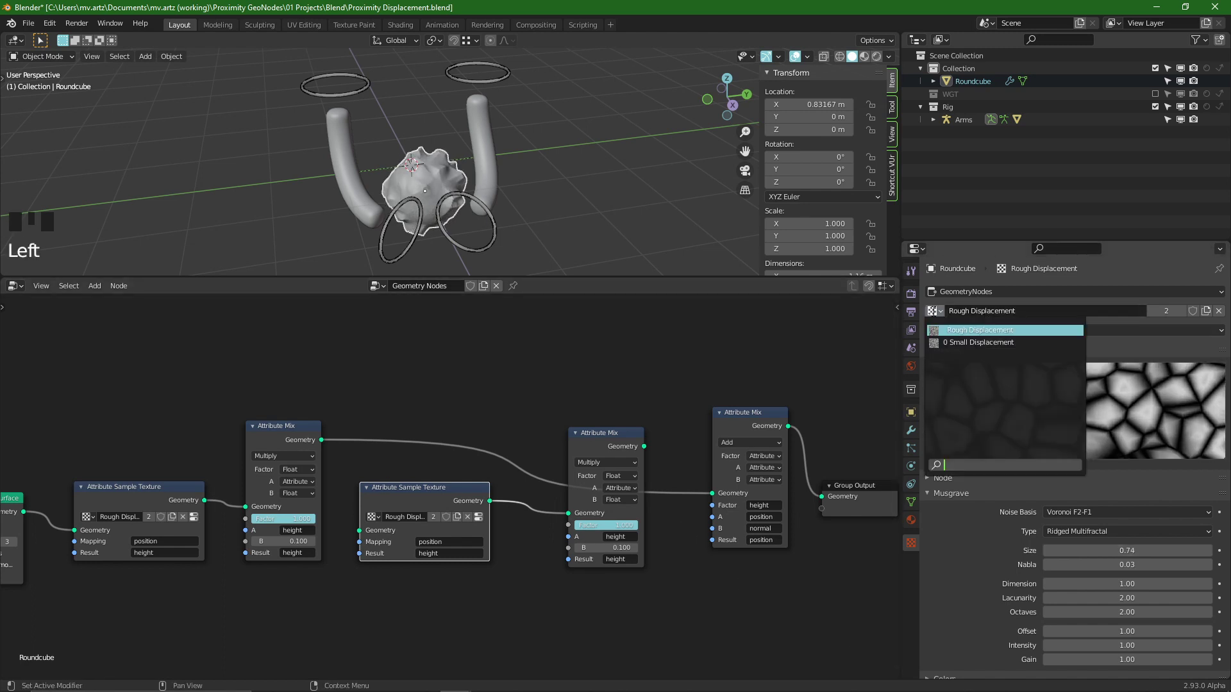
pyautogui.click(958, 342)
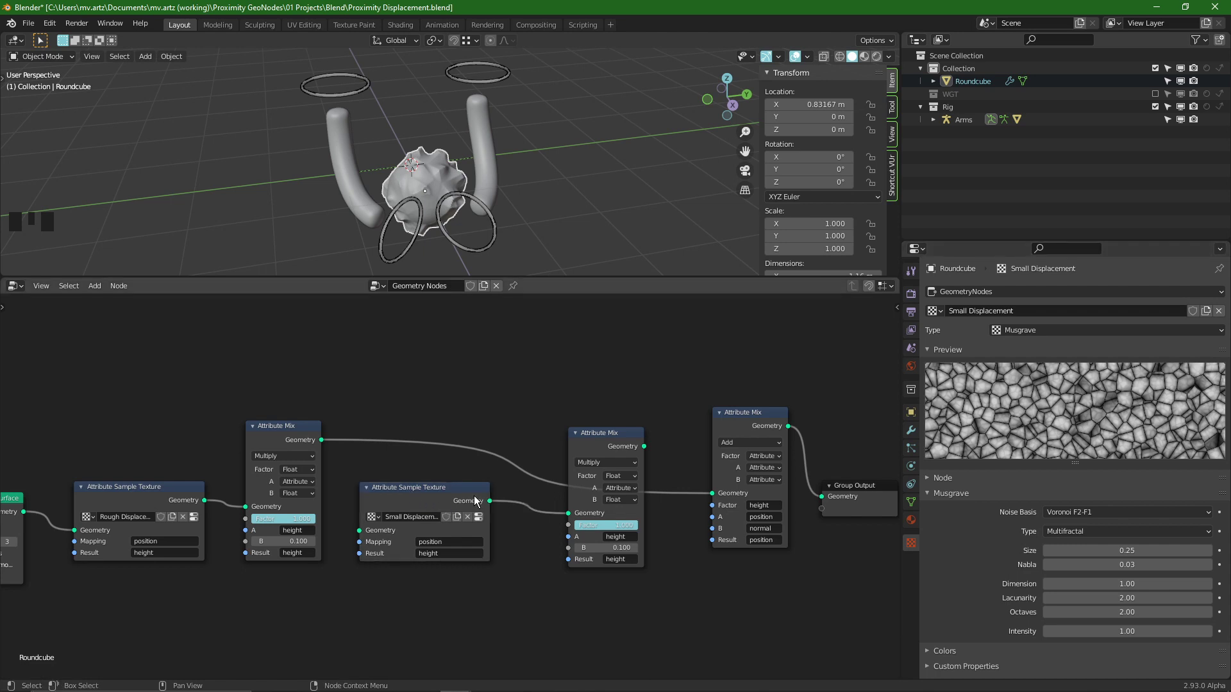
pyautogui.scroll(2, 394, 505)
pyautogui.click(417, 467)
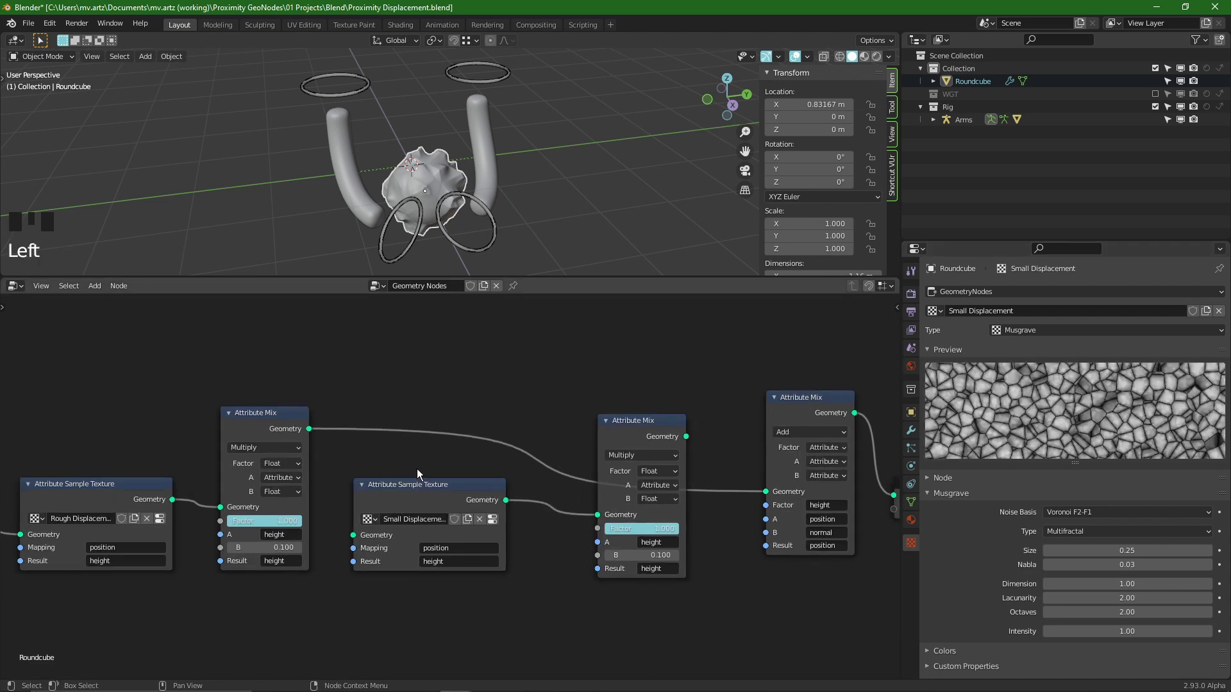
pyautogui.moveTo(423, 488); pyautogui.dragTo(446, 447)
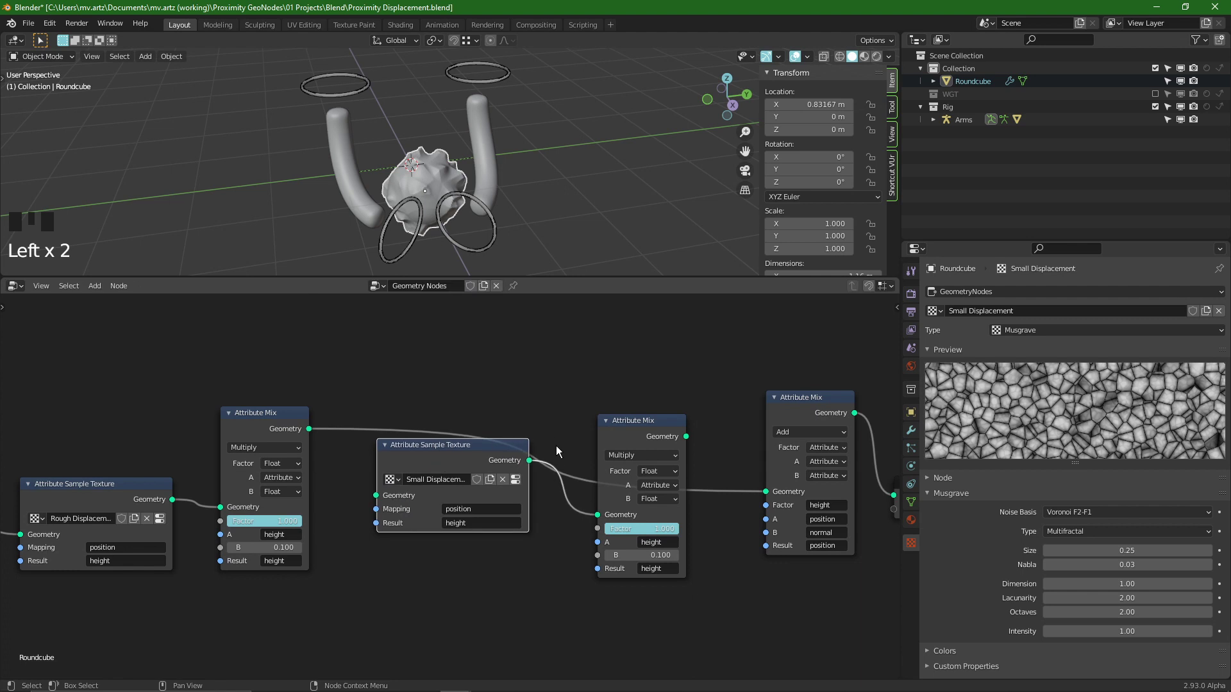
pyautogui.hotkey('ctrl', 'z')
pyautogui.hotkey('ctrl', 'z')
# - Cut the old links and wire the first Multiply node through the Small Displacement sample node into the second Multiply node
pyautogui.moveTo(536, 343)
pyautogui.keyDown('ctrl'); pyautogui.mouseDown(button='right')
pyautogui.moveTo(520, 512)
pyautogui.moveTo(575, 385)
pyautogui.mouseUp(button='right'); pyautogui.keyUp('ctrl')
pyautogui.moveTo(489, 546); pyautogui.dragTo(494, 439)
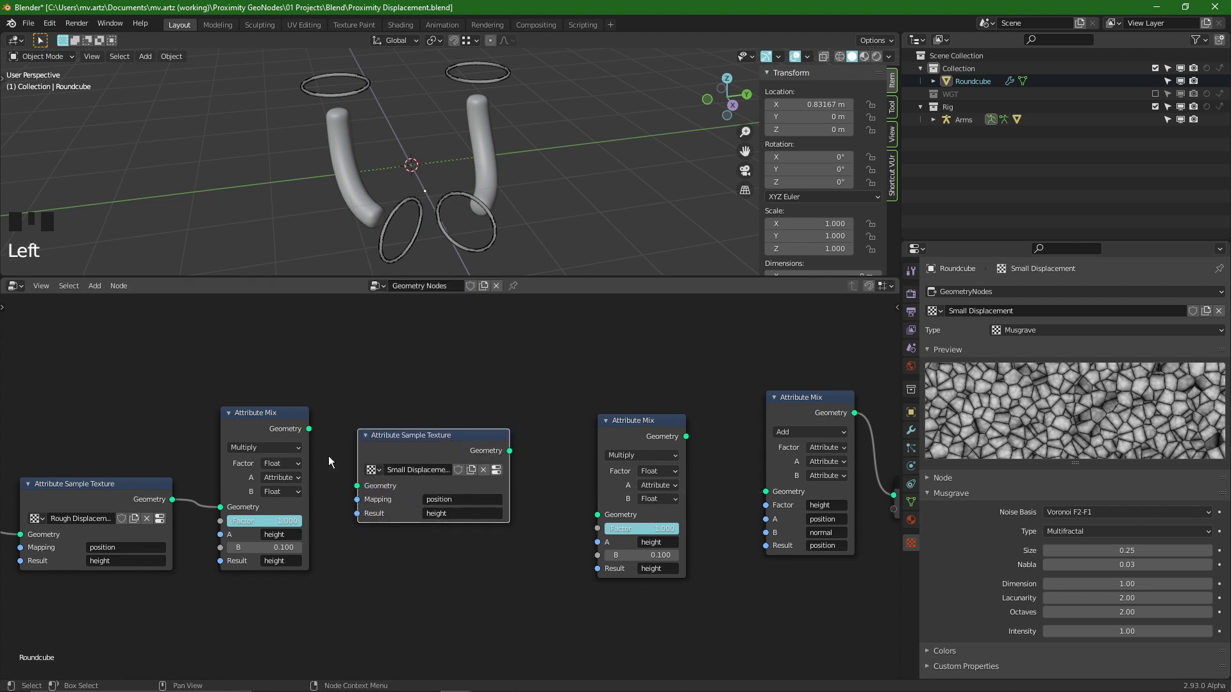
pyautogui.moveTo(308, 429); pyautogui.dragTo(357, 486)
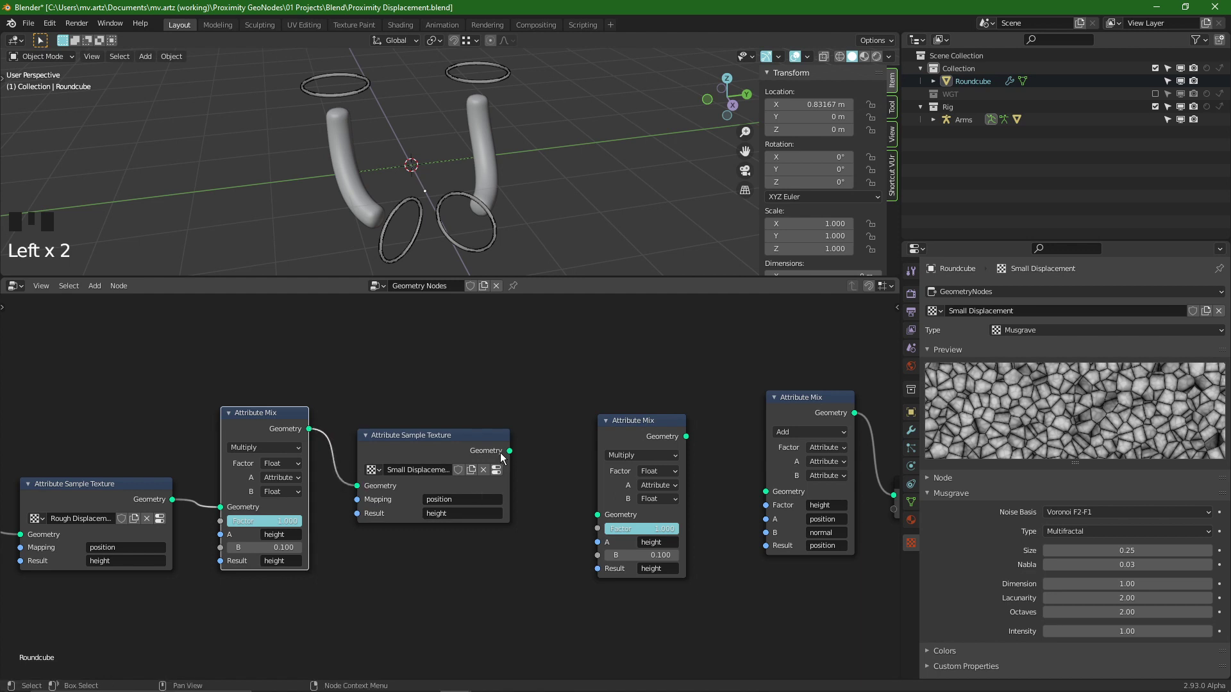
pyautogui.click(512, 456)
pyautogui.moveTo(513, 456); pyautogui.dragTo(597, 515)
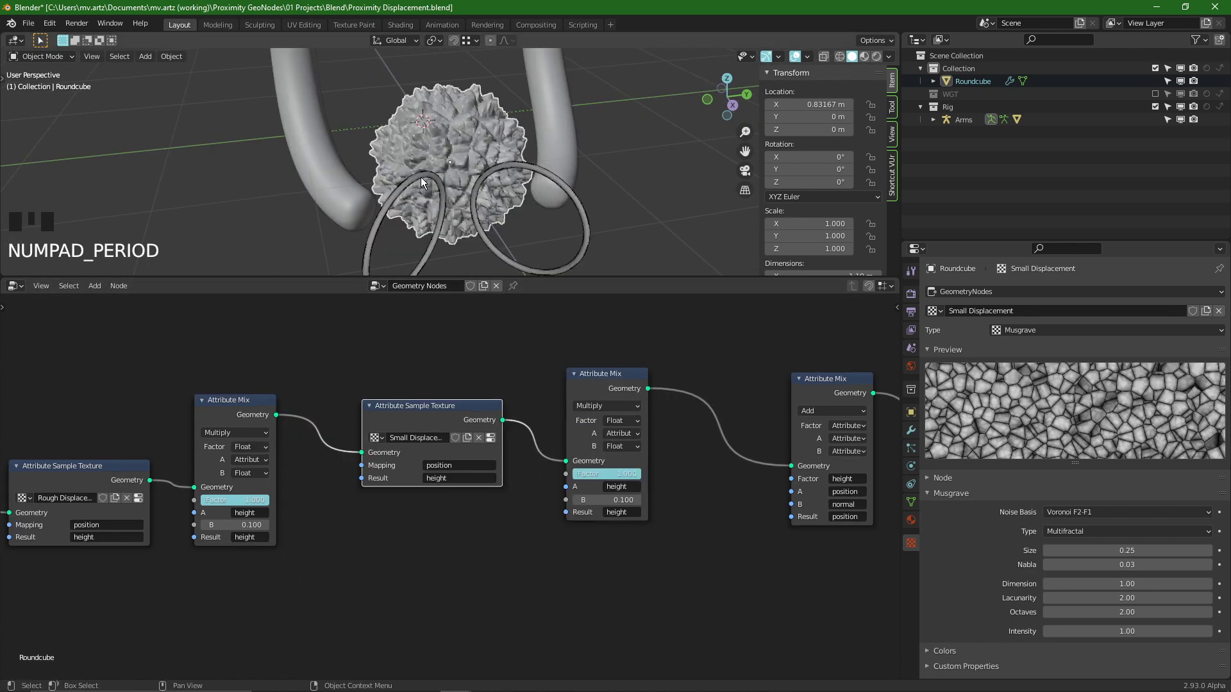
# - Apply Shade Smooth to the displaced Roundcube and inspect its surface from another angle
pyautogui.scroll(3, 423, 180)
pyautogui.rightClick(443, 143)
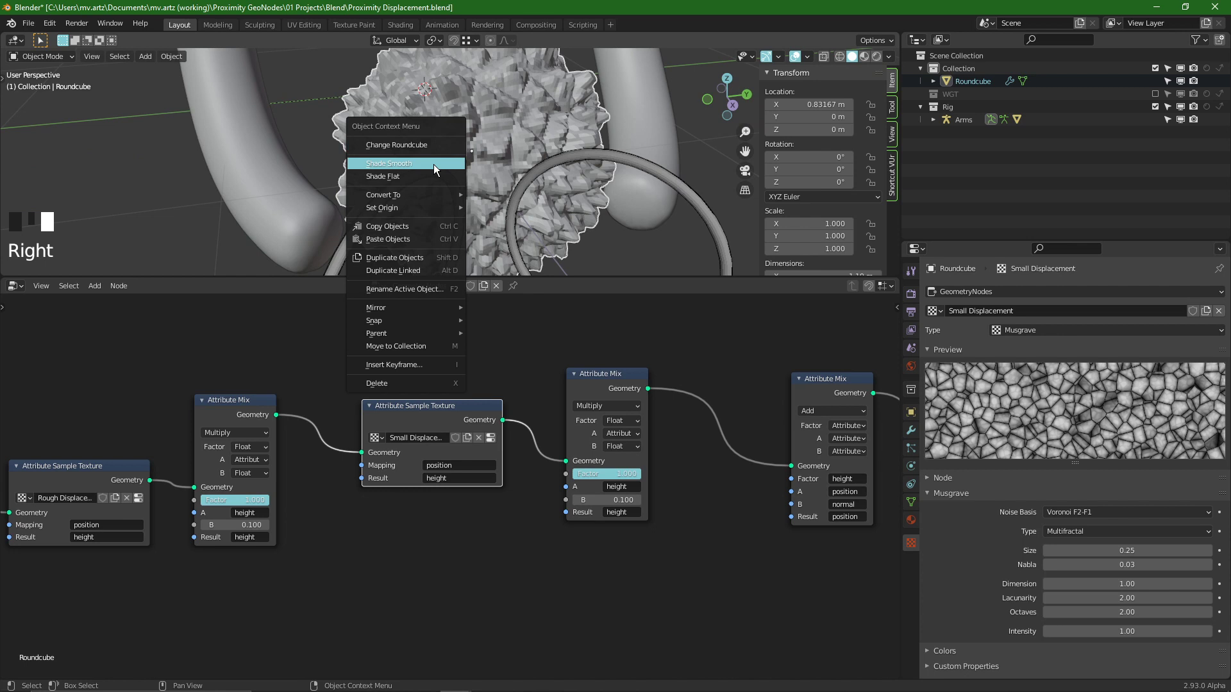
pyautogui.click(434, 164)
pyautogui.scroll(-4, 462, 146)
pyautogui.scroll(3, 465, 137)
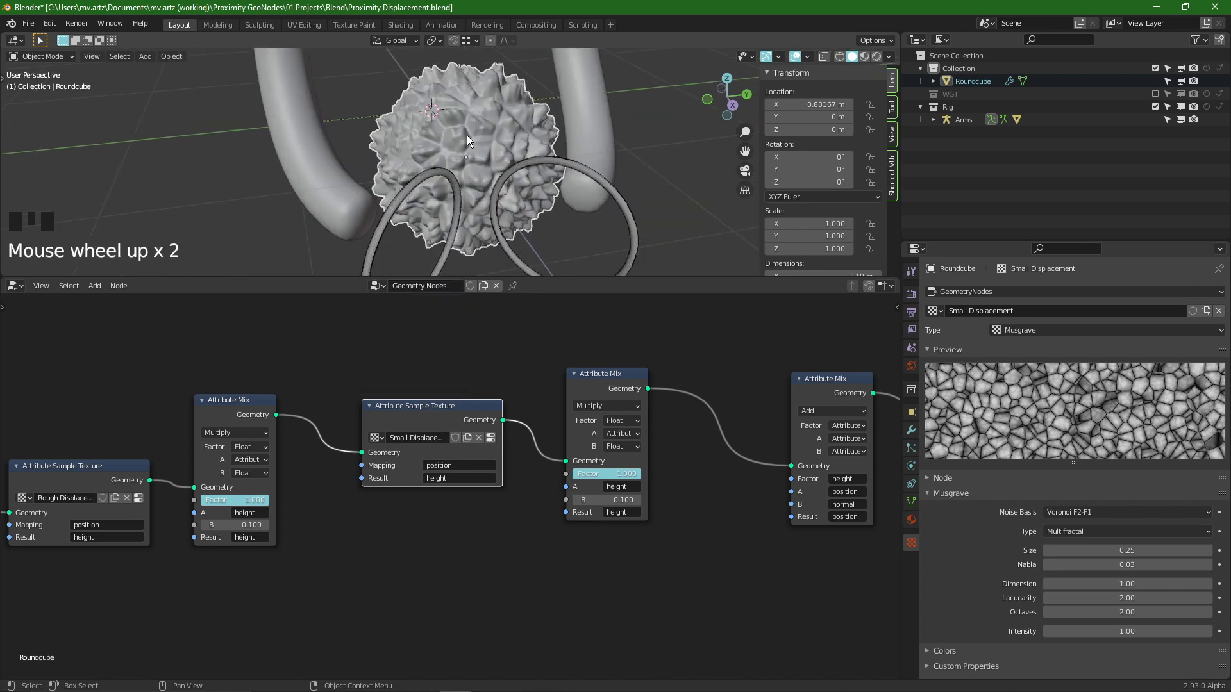
pyautogui.keyDown('alt'); pyautogui.moveTo(511, 140); pyautogui.dragTo(348, 115, button='middle'); pyautogui.keyUp('alt')
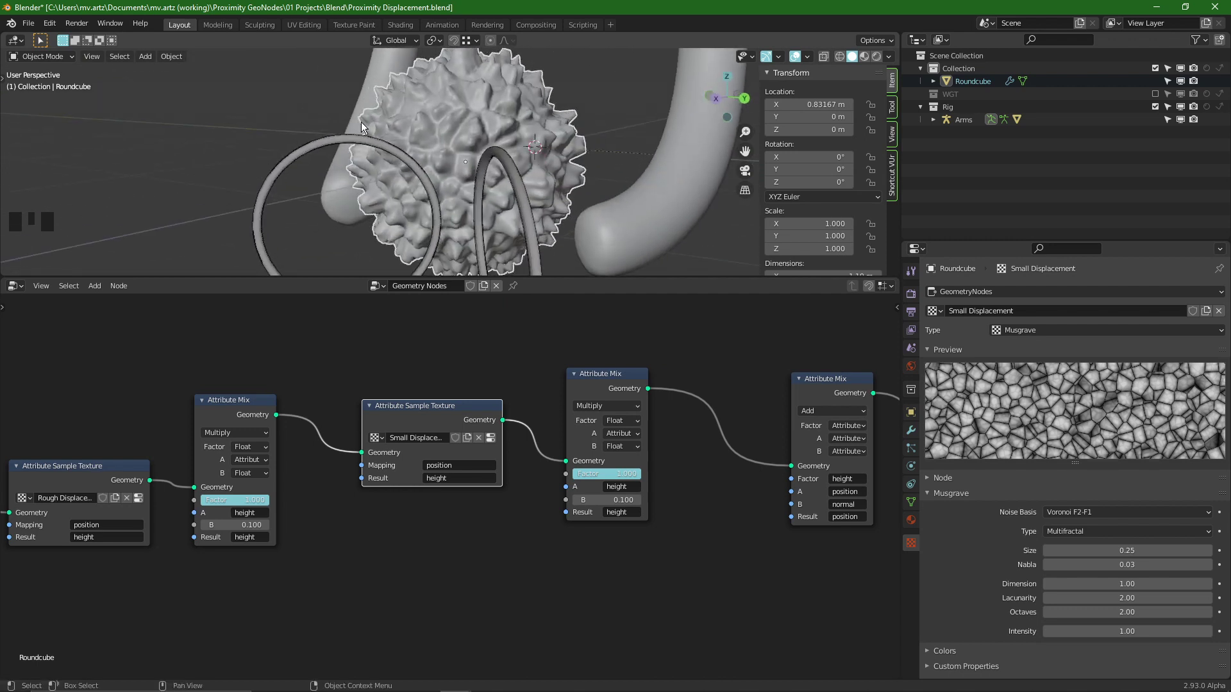
# - Rename the Rough Displacement sample node's result attribute to height1
pyautogui.scroll(-6, 497, 567)
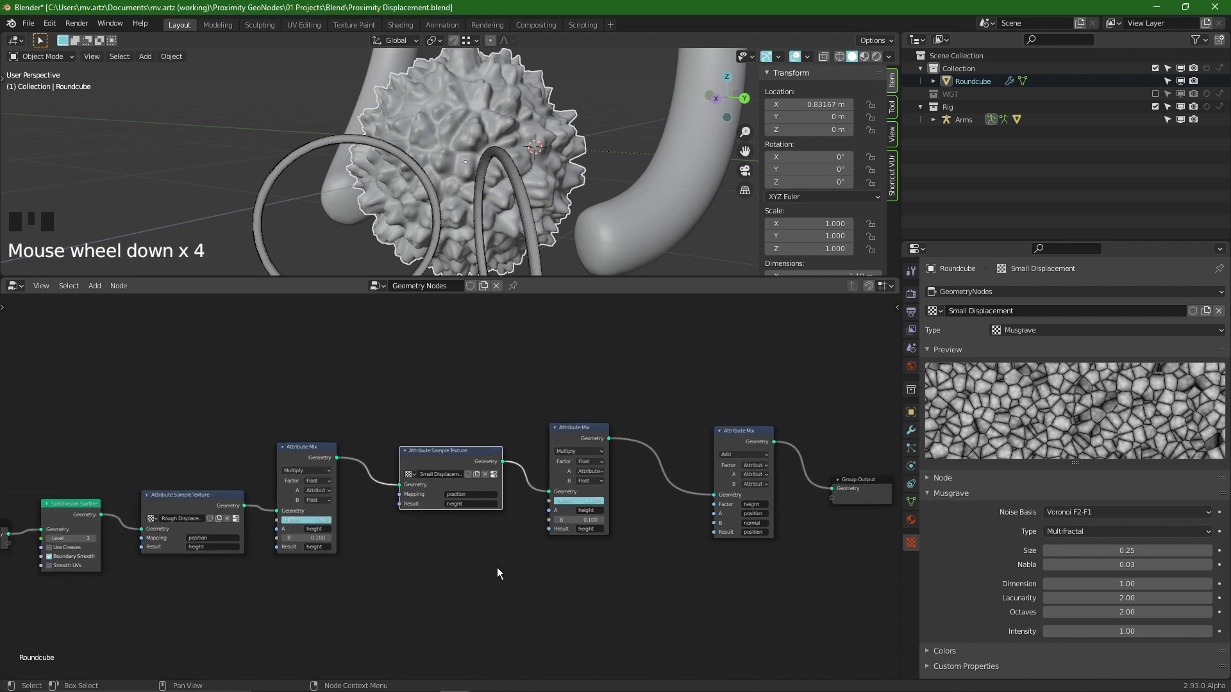
pyautogui.scroll(1, 474, 560)
pyautogui.moveTo(475, 560); pyautogui.dragTo(550, 509, button='middle')
pyautogui.scroll(2, 509, 528)
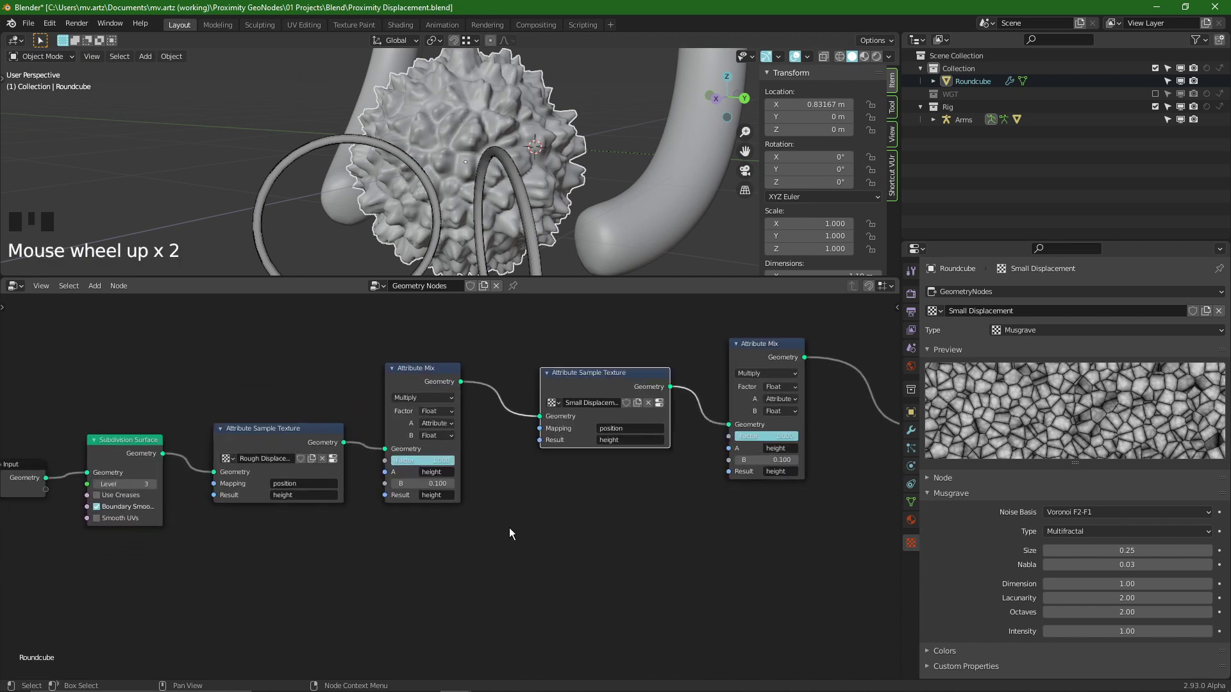
pyautogui.click(315, 496)
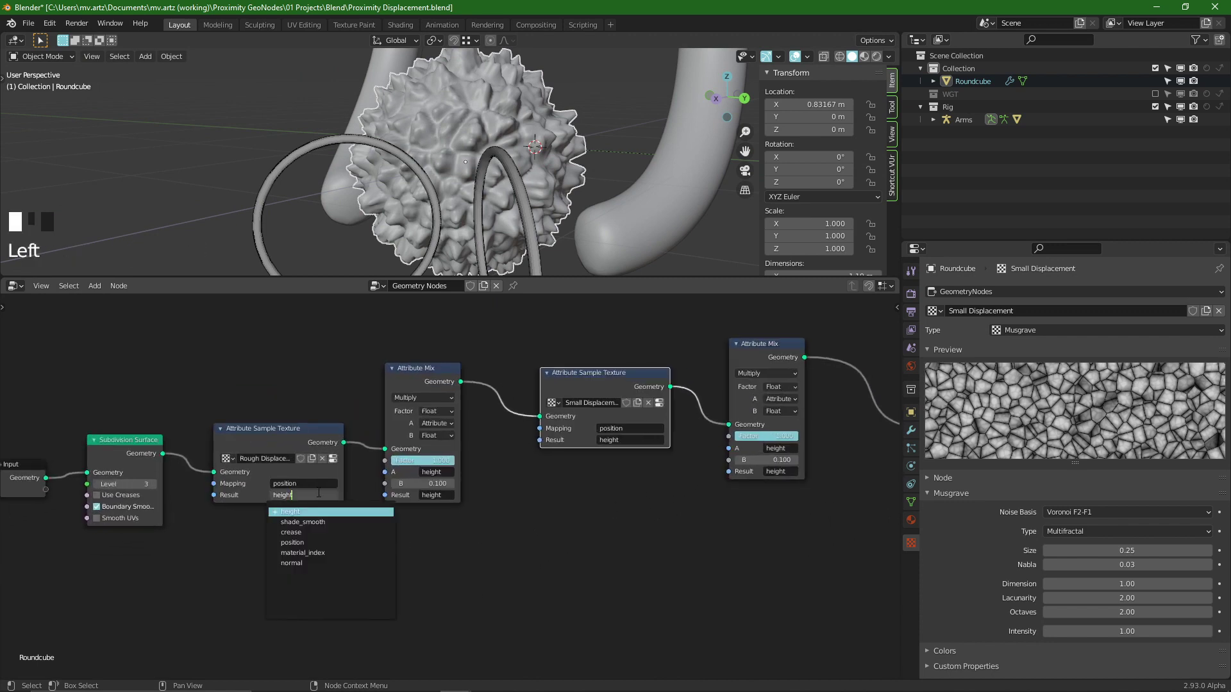
pyautogui.write('1')
pyautogui.press('Return')
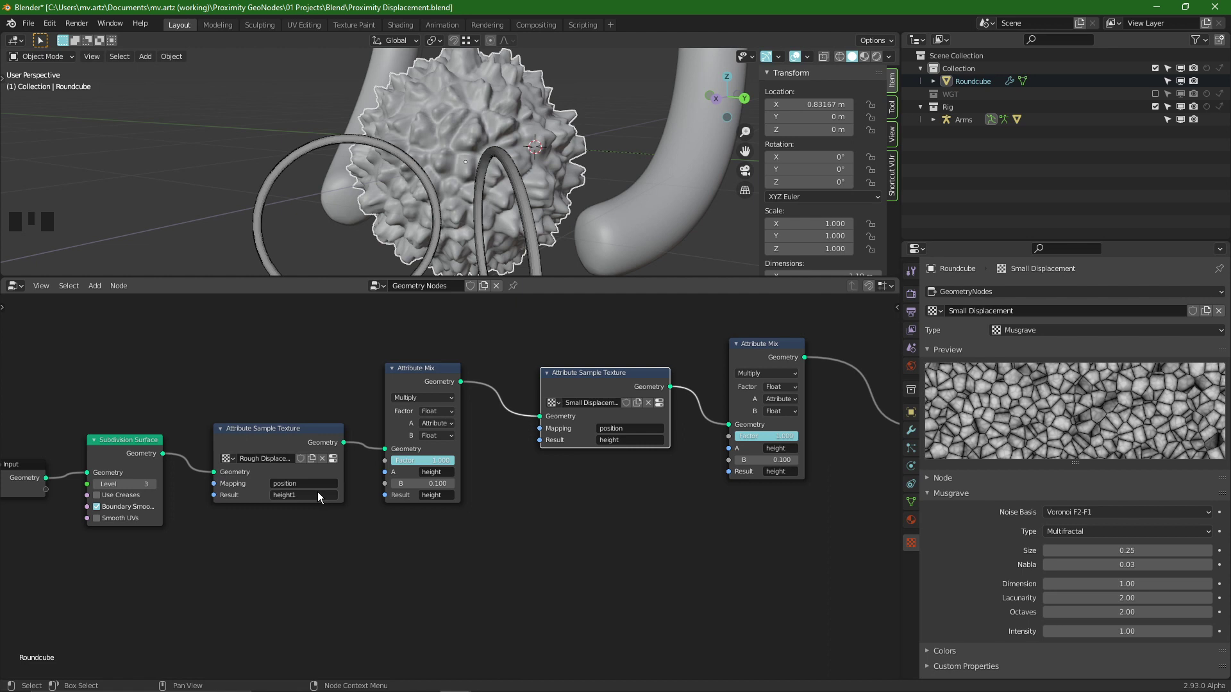
# - Copy height1 into attribute A and the result of the first Multiply node
pyautogui.click(318, 494)
pyautogui.hotkey('ctrl', 'c')
pyautogui.click(440, 480)
pyautogui.hotkey('ctrl', 'v')
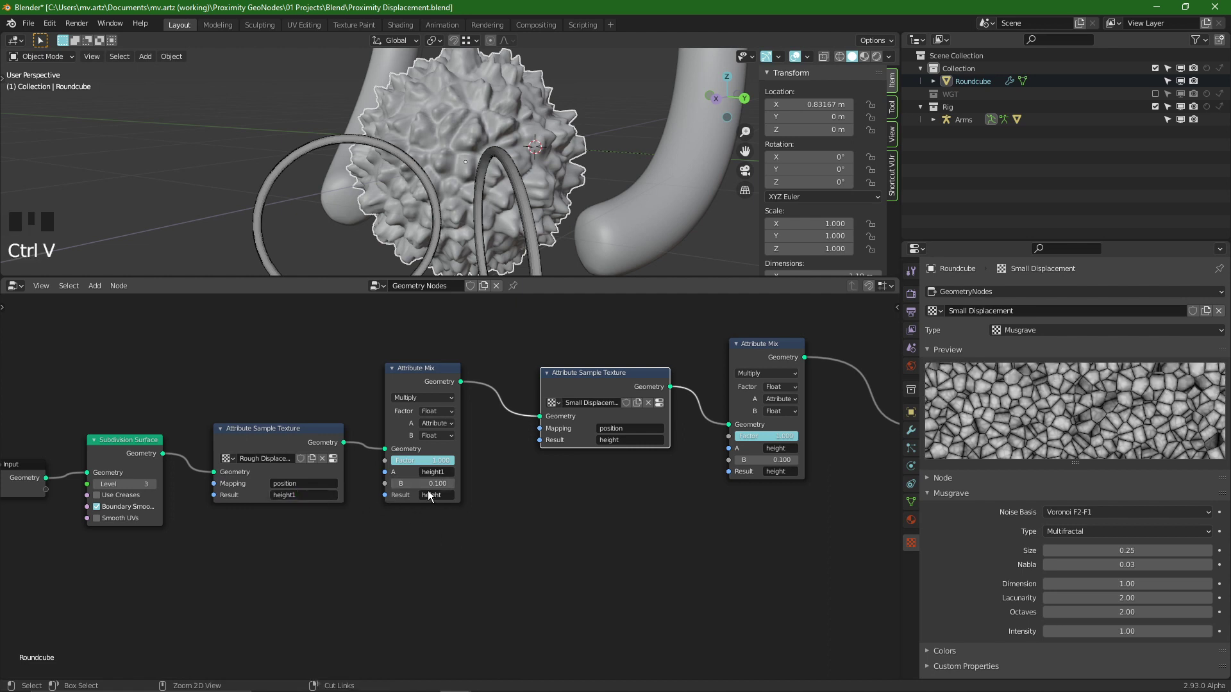
pyautogui.hotkey('ctrl', 'v')
# - Shift the final Add node slightly and rename the Small Displacement sample node's result attribute to height2
pyautogui.moveTo(531, 519); pyautogui.dragTo(393, 557, button='middle')
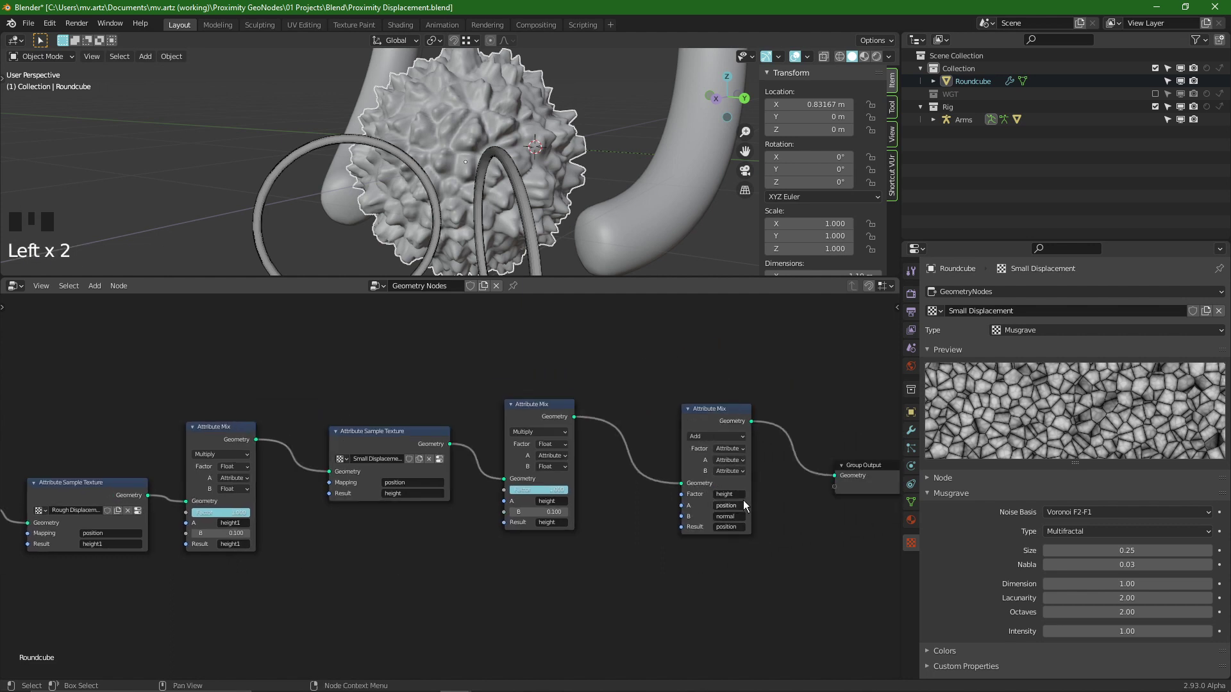
pyautogui.moveTo(710, 416); pyautogui.dragTo(736, 438)
pyautogui.scroll(2, 643, 544)
pyautogui.moveTo(459, 556); pyautogui.dragTo(512, 558, button='middle')
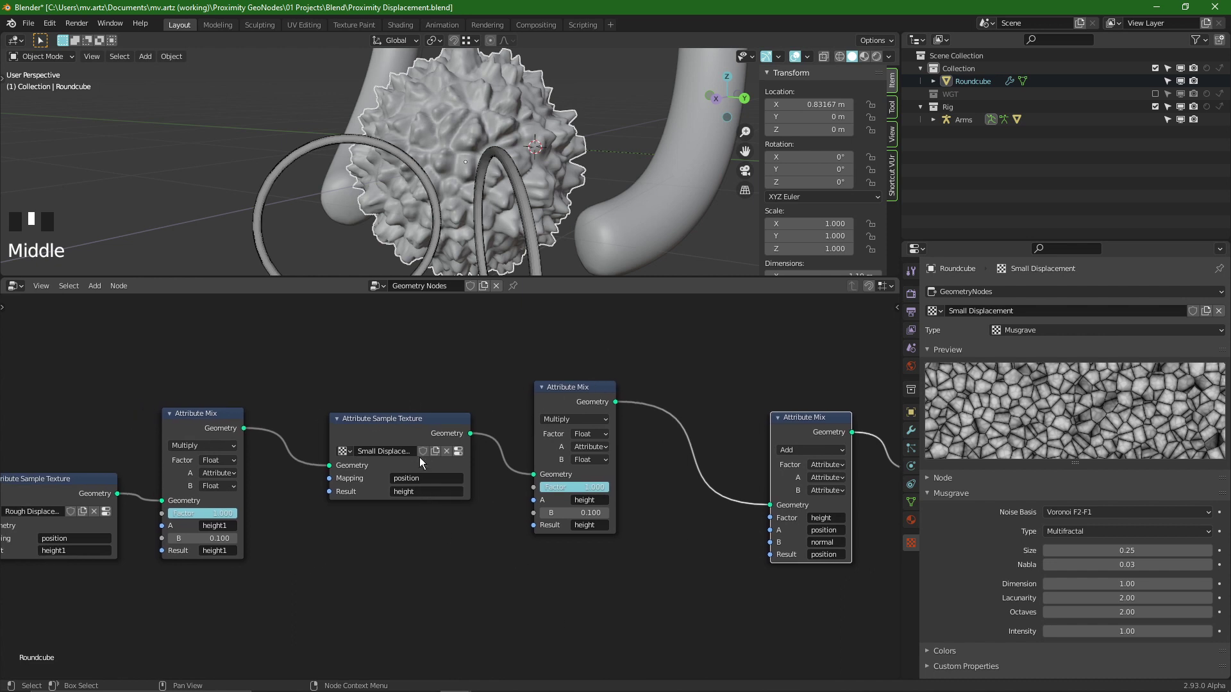
pyautogui.moveTo(339, 375); pyautogui.dragTo(528, 647)
pyautogui.click(403, 540)
pyautogui.scroll(3, 408, 533)
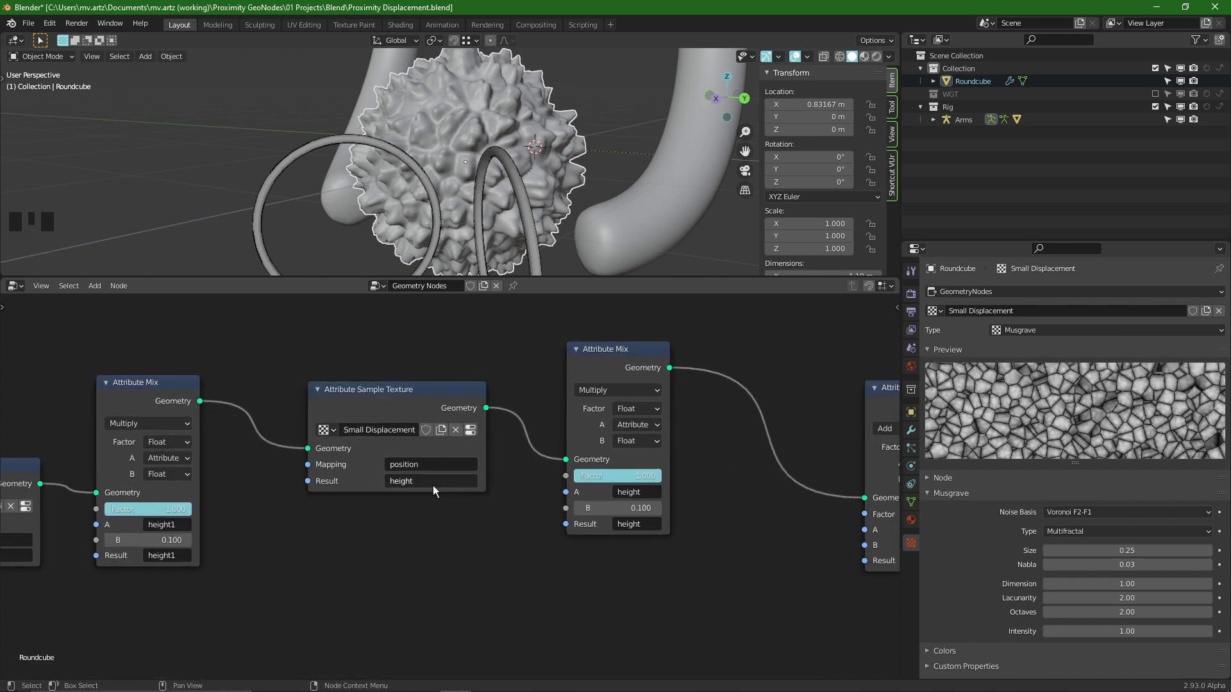
pyautogui.click(432, 484)
pyautogui.click(433, 482)
pyautogui.write('2')
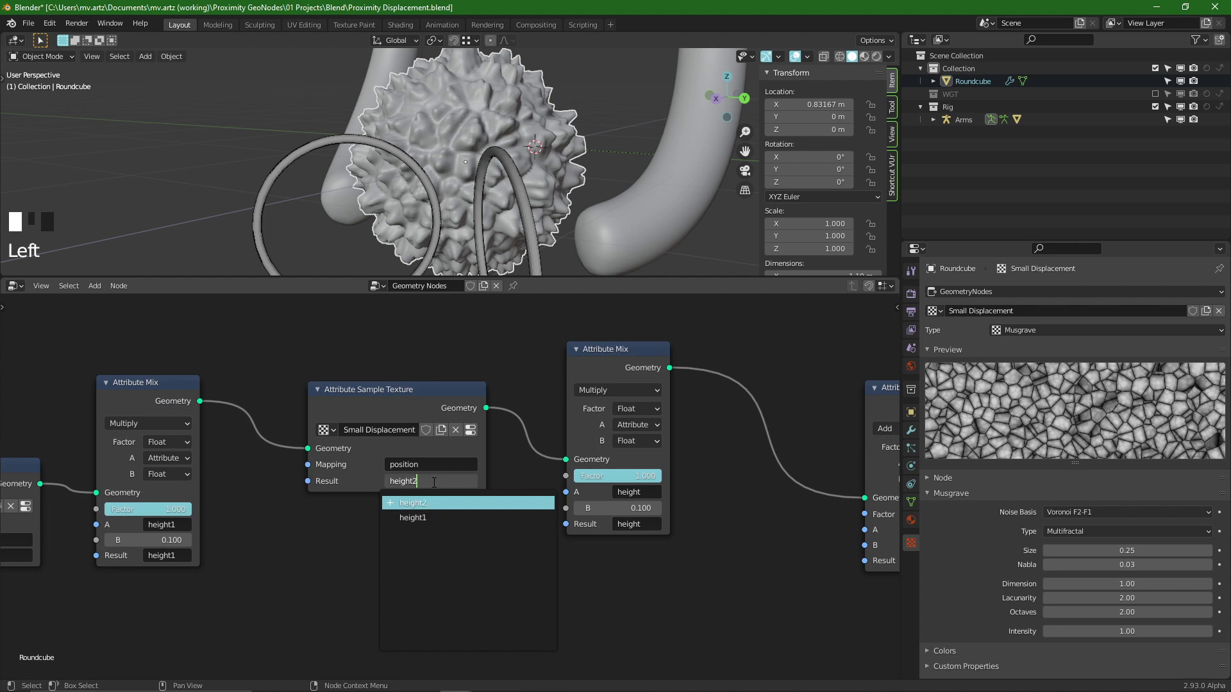
pyautogui.press('Return')
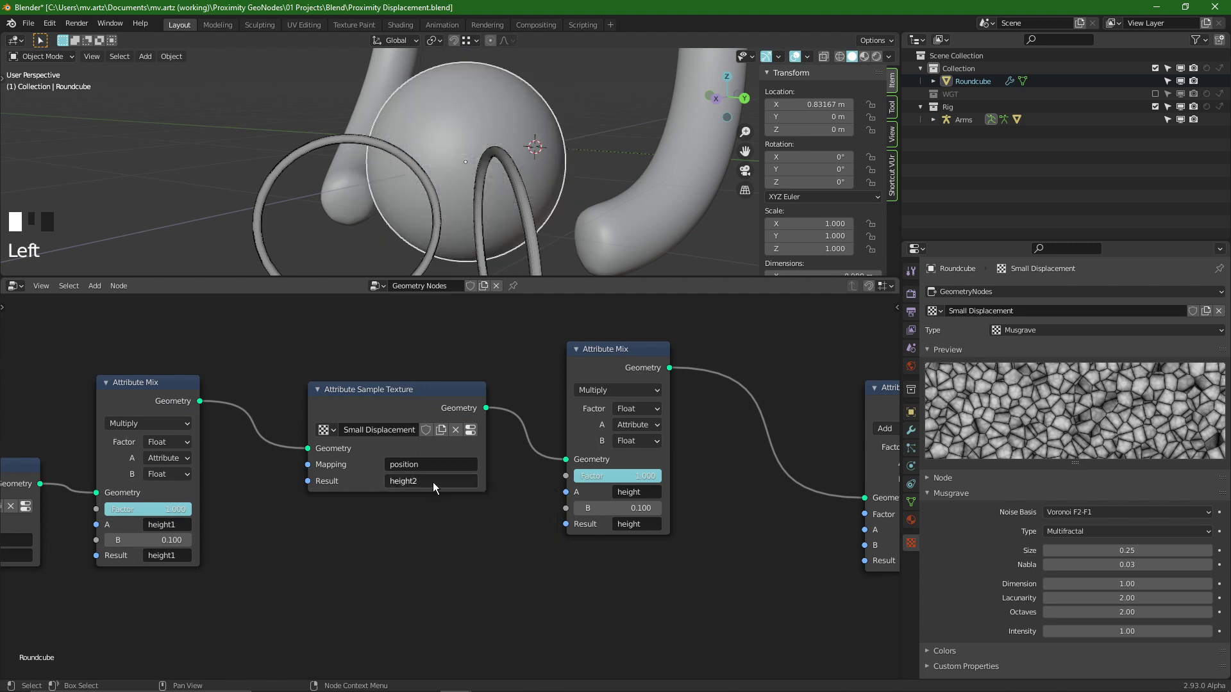
# - Copy height2 into attribute A and the result of the second Multiply node
pyautogui.click(482, 530)
pyautogui.click(482, 529)
pyautogui.hotkey('ctrl', 'c')
pyautogui.hotkey('ctrl', 'v')
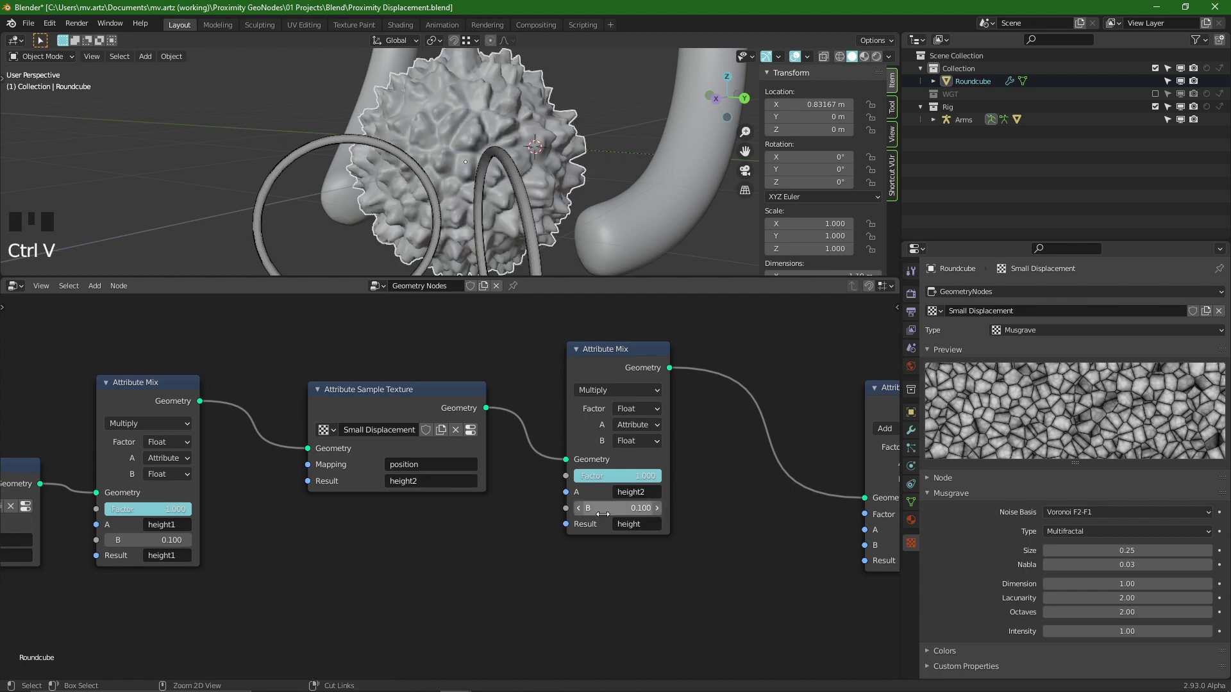
pyautogui.hotkey('ctrl', 'v')
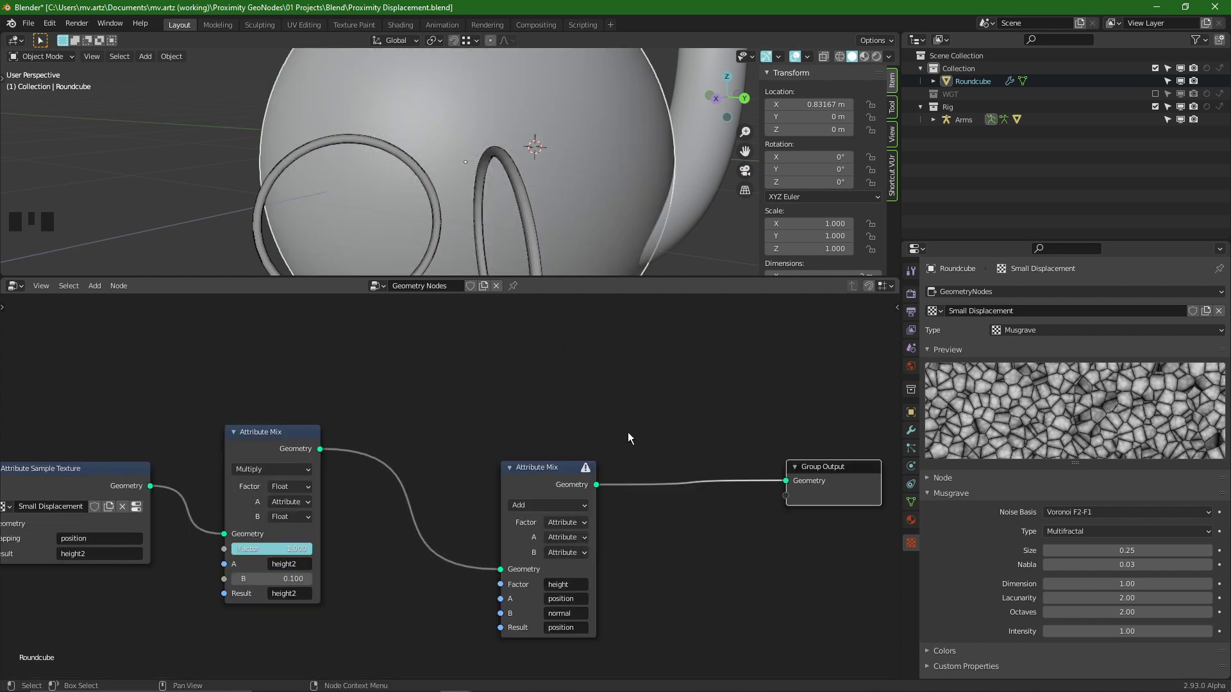
# - Duplicate the second Multiply Attribute Mix node and place the copy below the node chain
pyautogui.scroll(1, 628, 432)
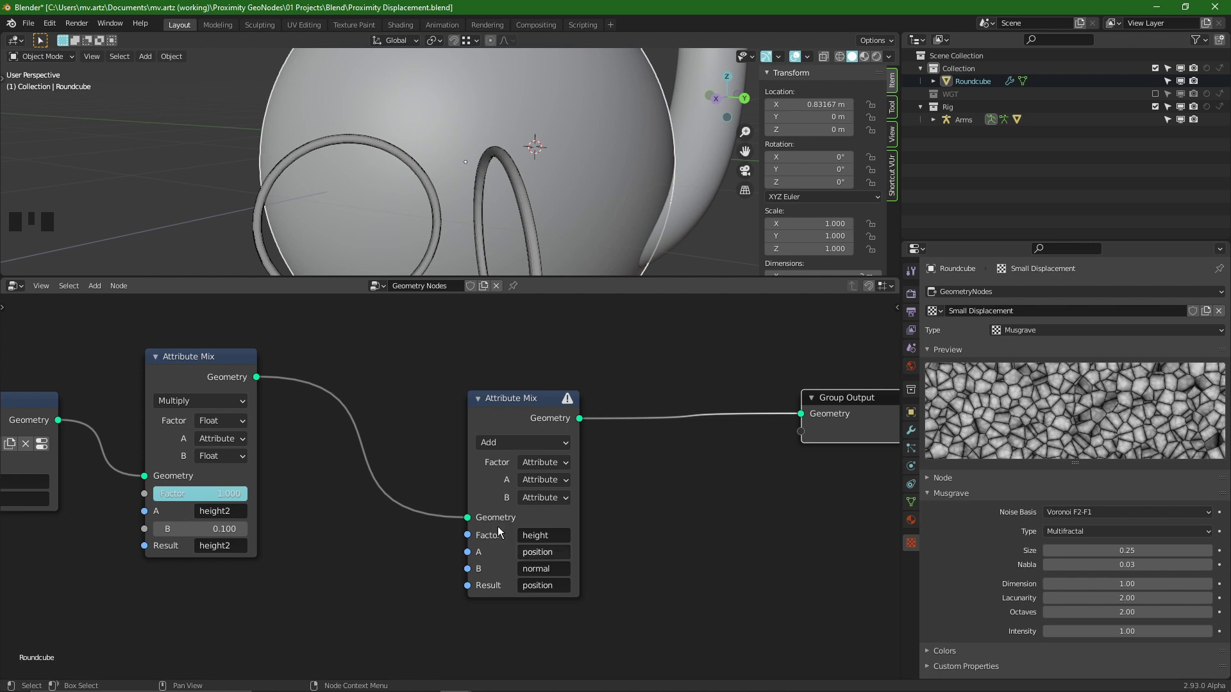
pyautogui.moveTo(326, 532); pyautogui.dragTo(580, 529, button='middle')
pyautogui.moveTo(166, 577); pyautogui.dragTo(490, 565, button='middle')
pyautogui.scroll(-6, 490, 569)
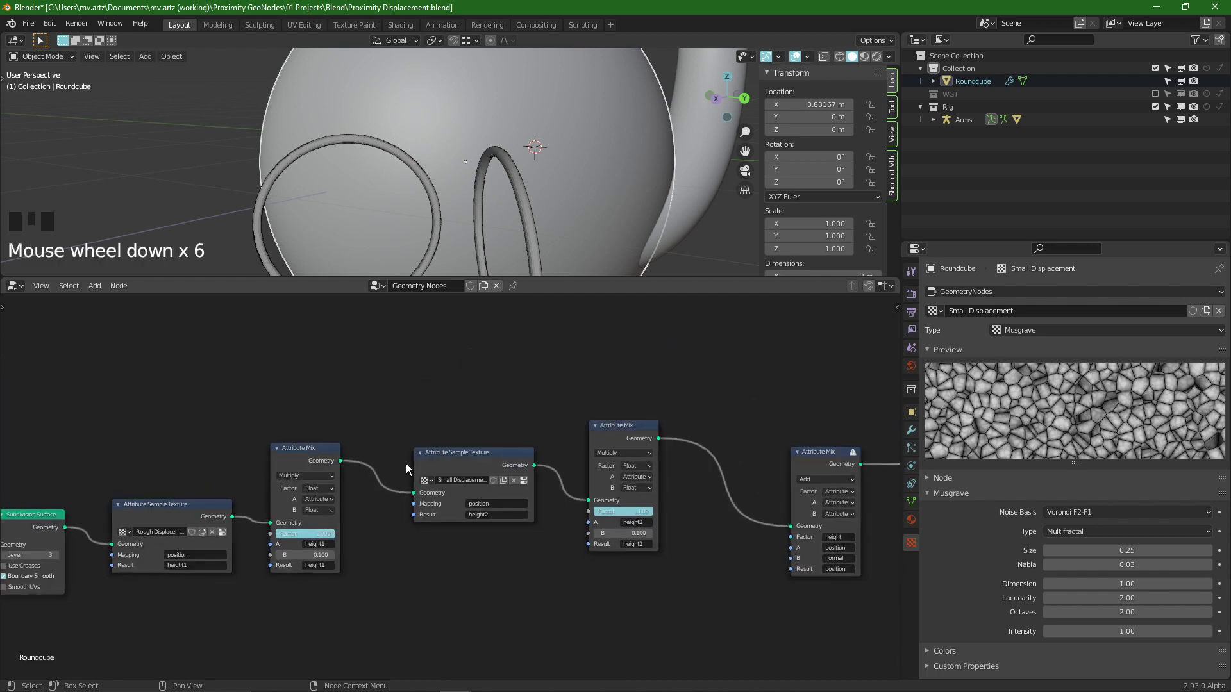
pyautogui.scroll(-1, 472, 544)
pyautogui.scroll(-2, 544, 163)
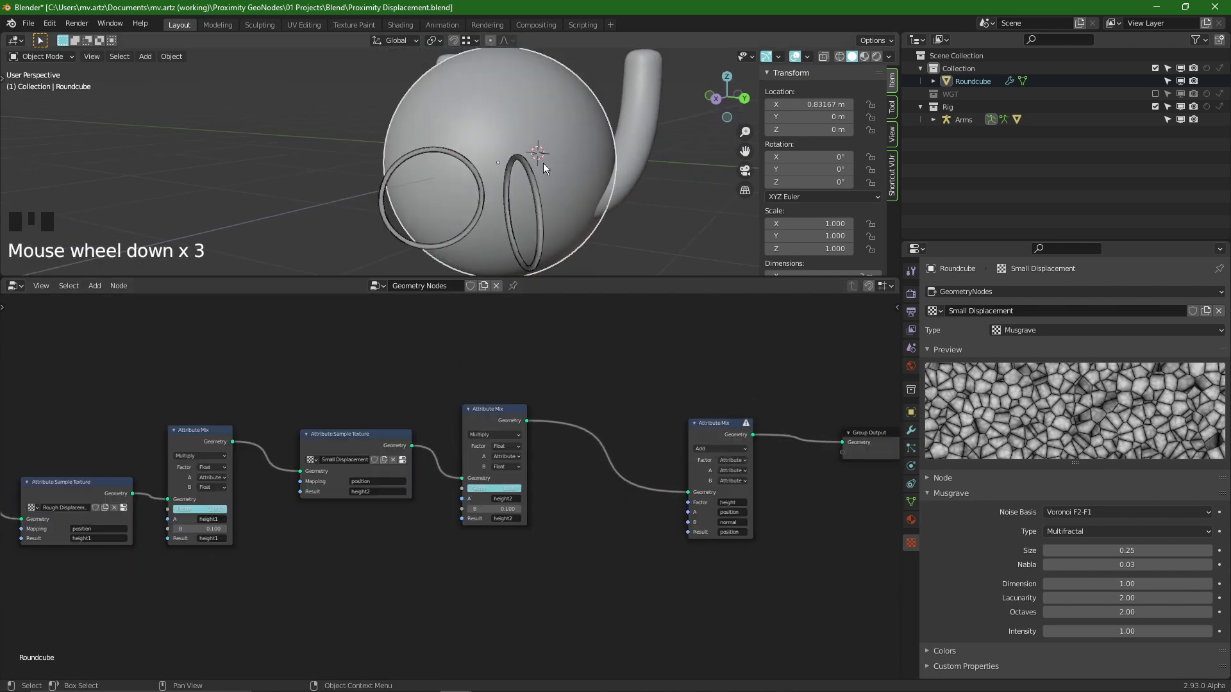
pyautogui.scroll(-1, 547, 157)
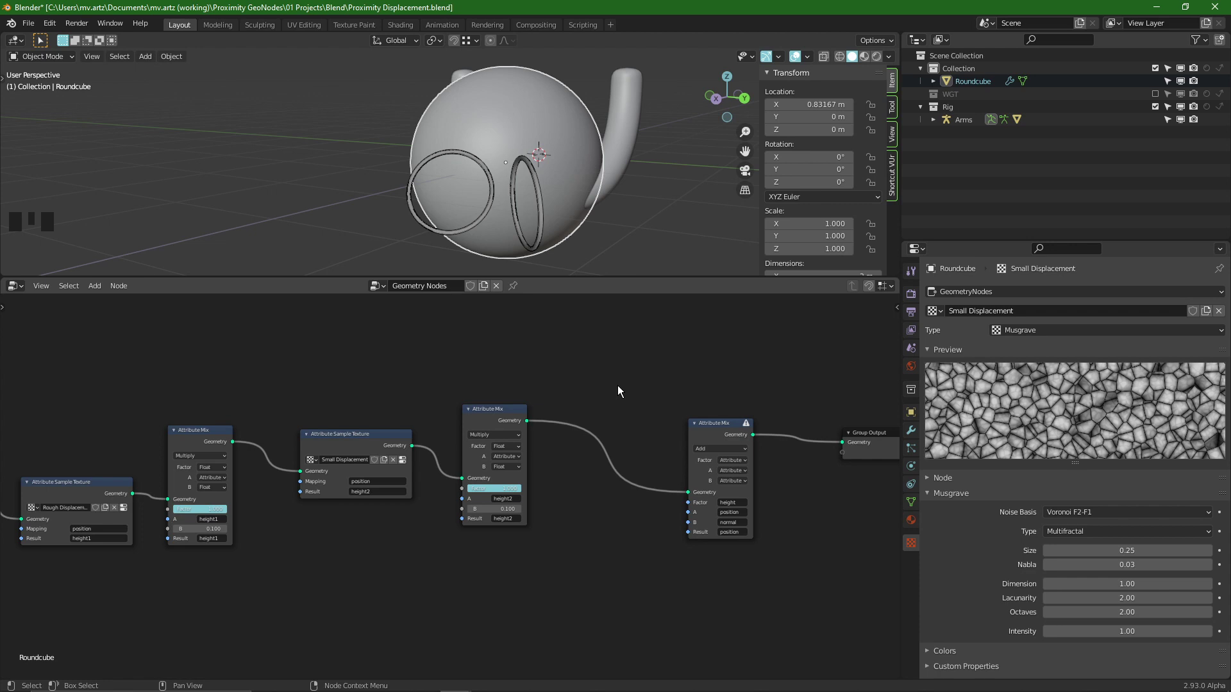
pyautogui.click(576, 517)
pyautogui.scroll(1, 577, 517)
pyautogui.click(483, 401)
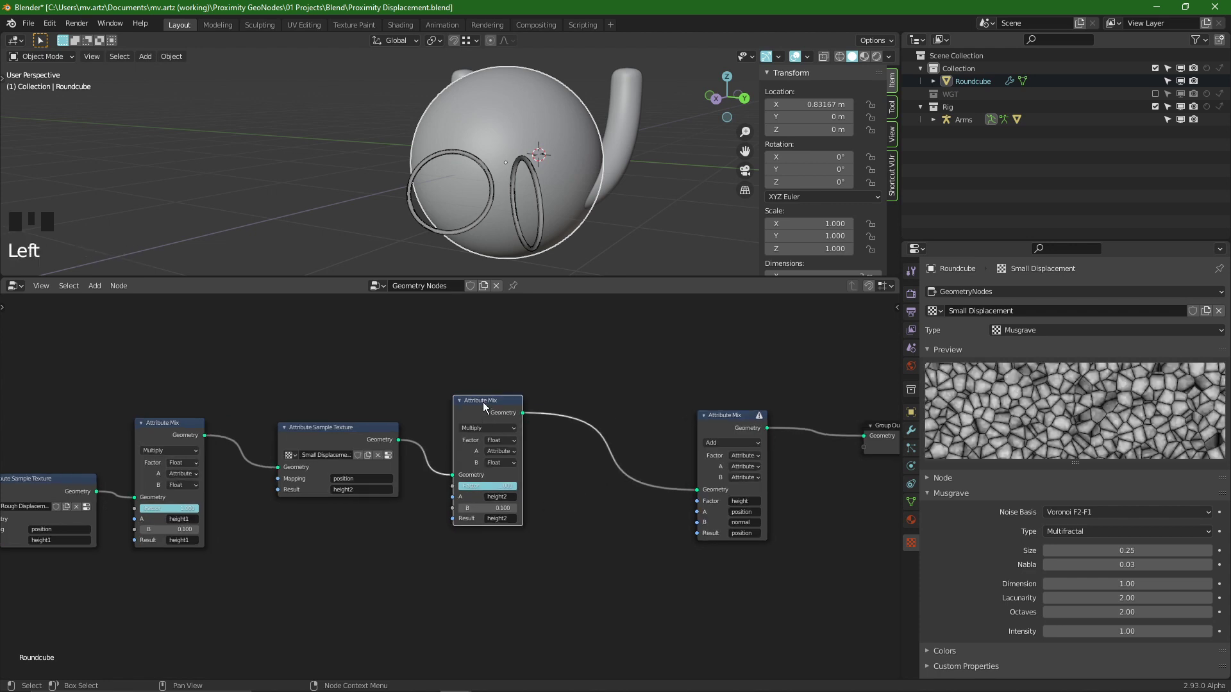
pyautogui.hotkey('shift', 'd')
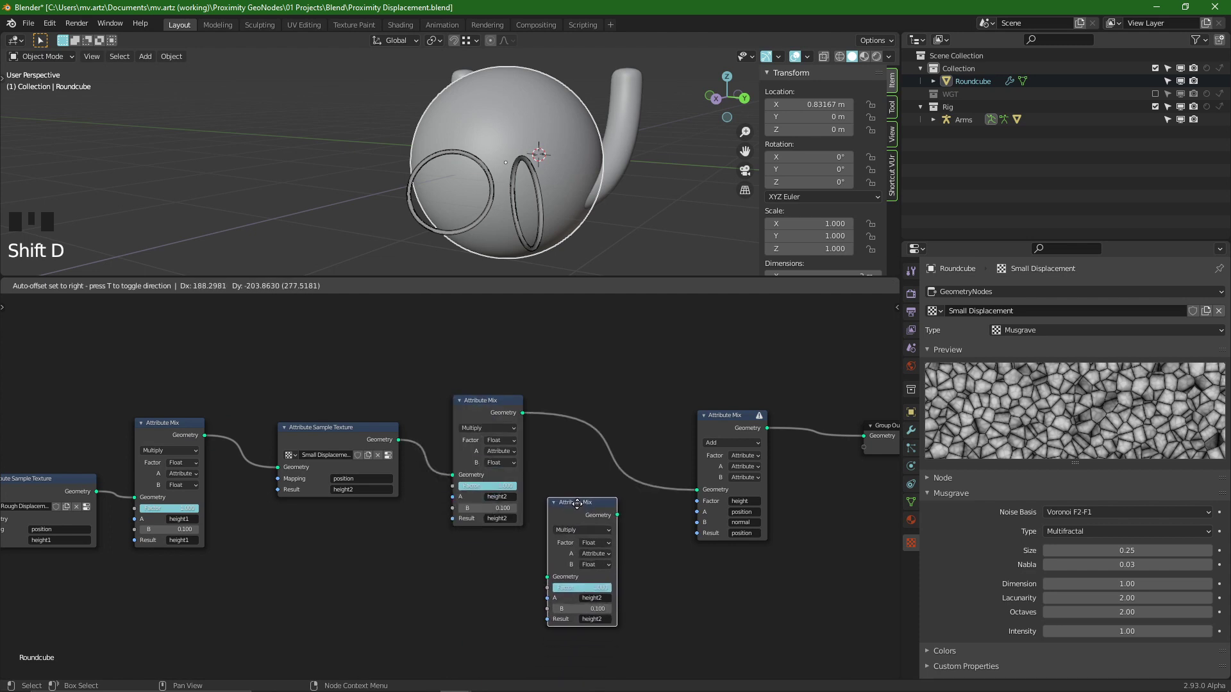
pyautogui.click(615, 582)
# - Set the duplicated mix node to Add and insert it between the second Multiply node and the final Add node
pyautogui.scroll(1, 616, 582)
pyautogui.click(574, 519)
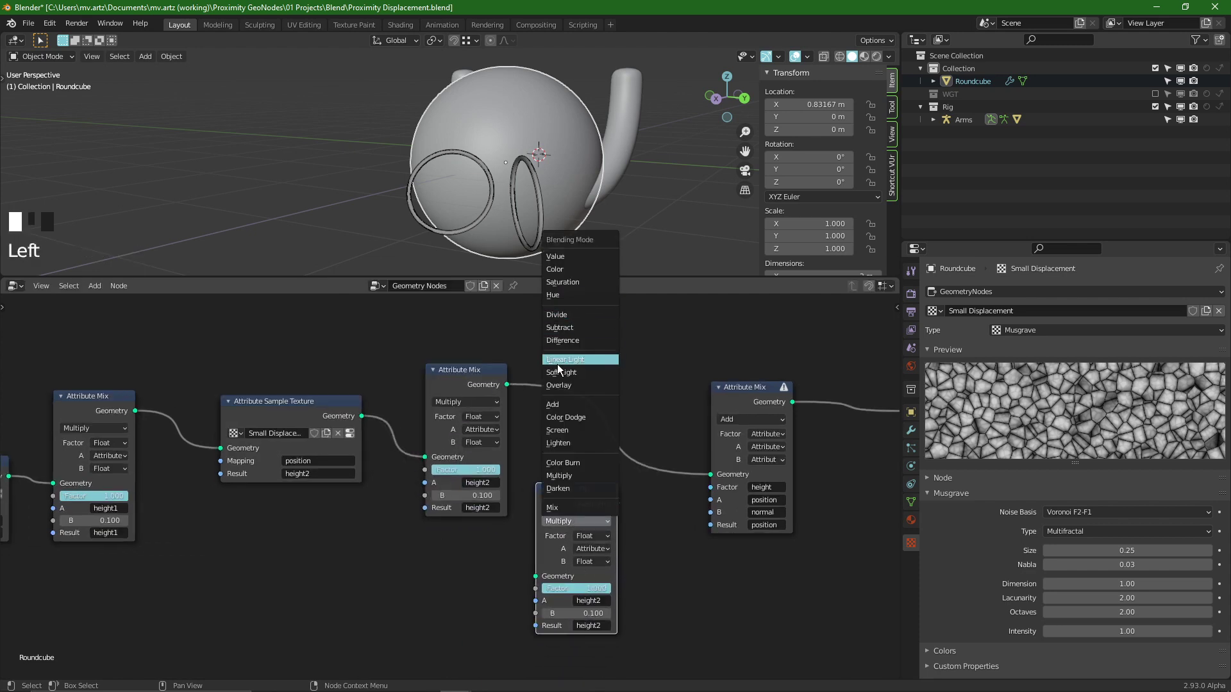
pyautogui.click(571, 406)
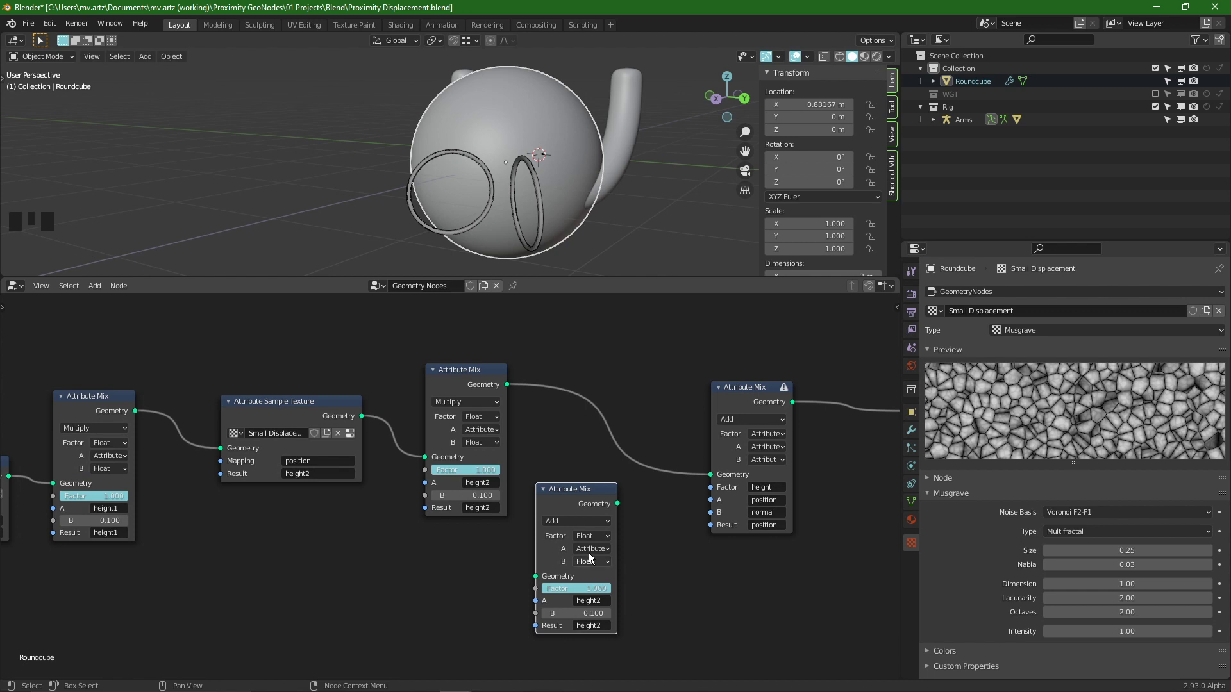
pyautogui.moveTo(580, 504); pyautogui.dragTo(620, 387)
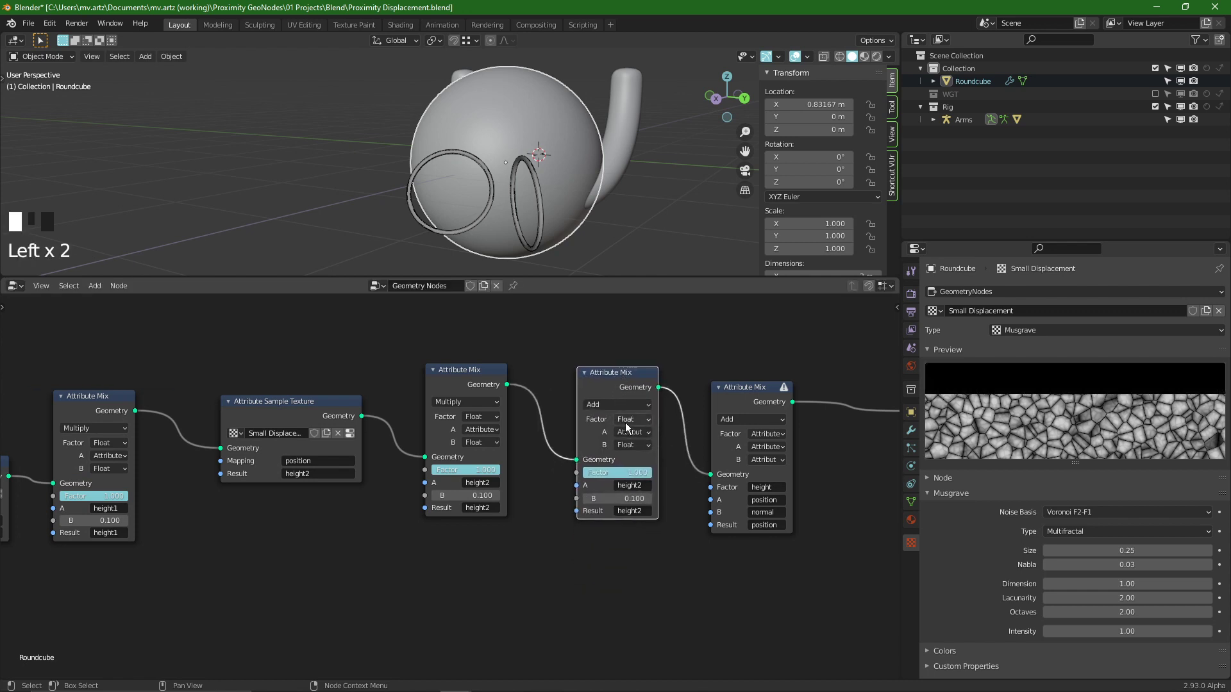
# - Clear the inserted Add node's result name and change its B input type to Attribute
pyautogui.scroll(2, 631, 475)
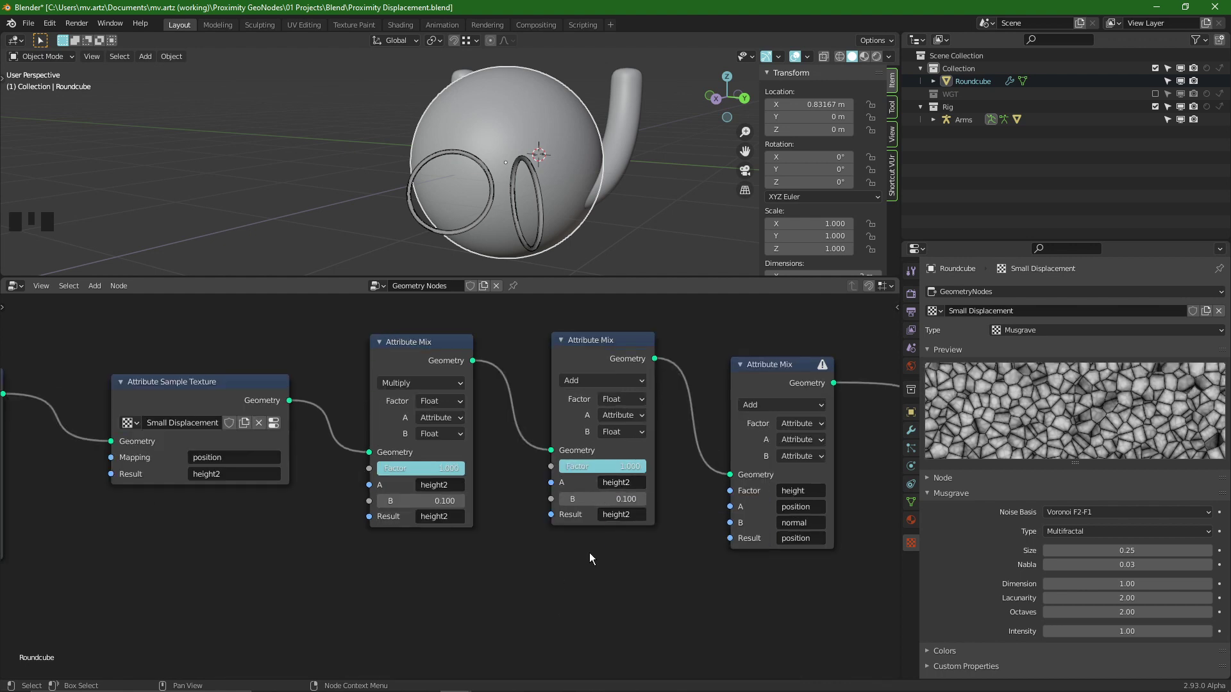
pyautogui.click(612, 513)
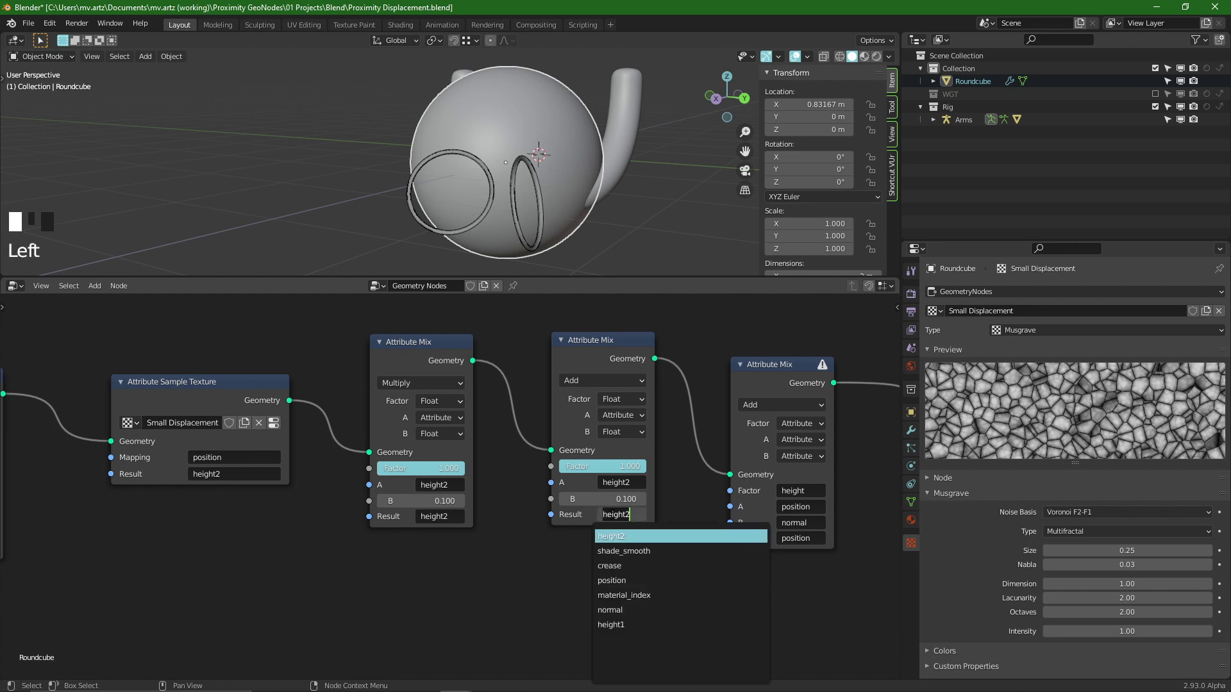
pyautogui.press('Escape')
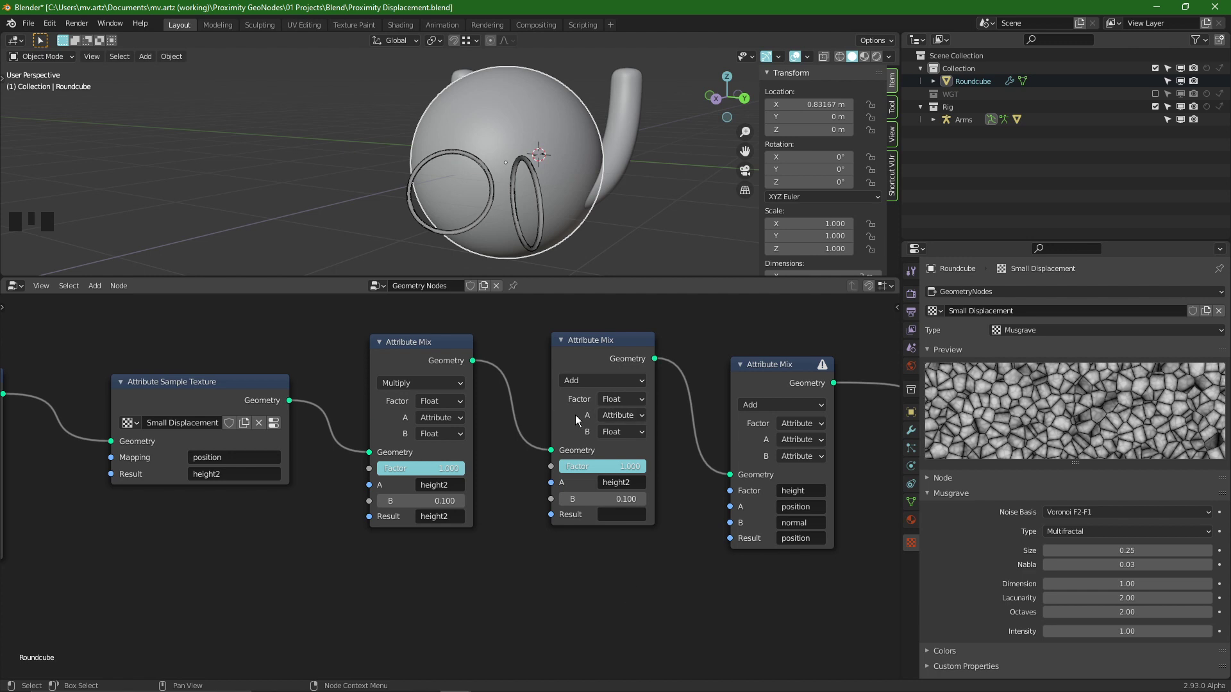
pyautogui.click(623, 432)
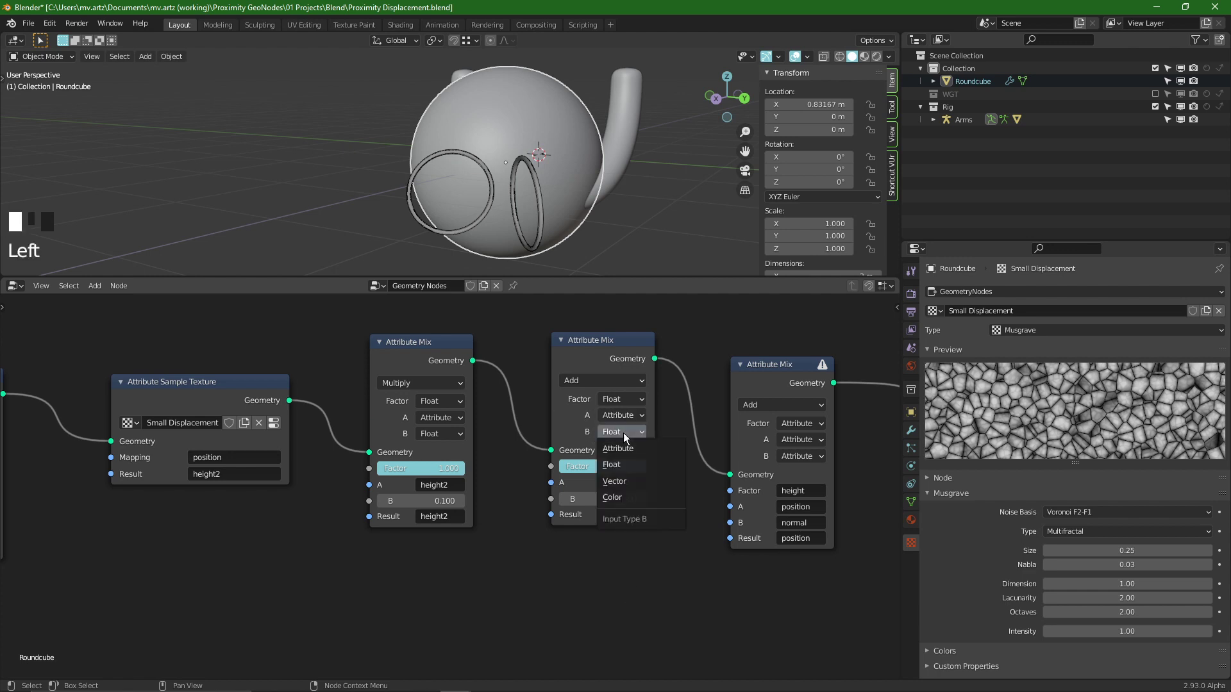
pyautogui.click(617, 448)
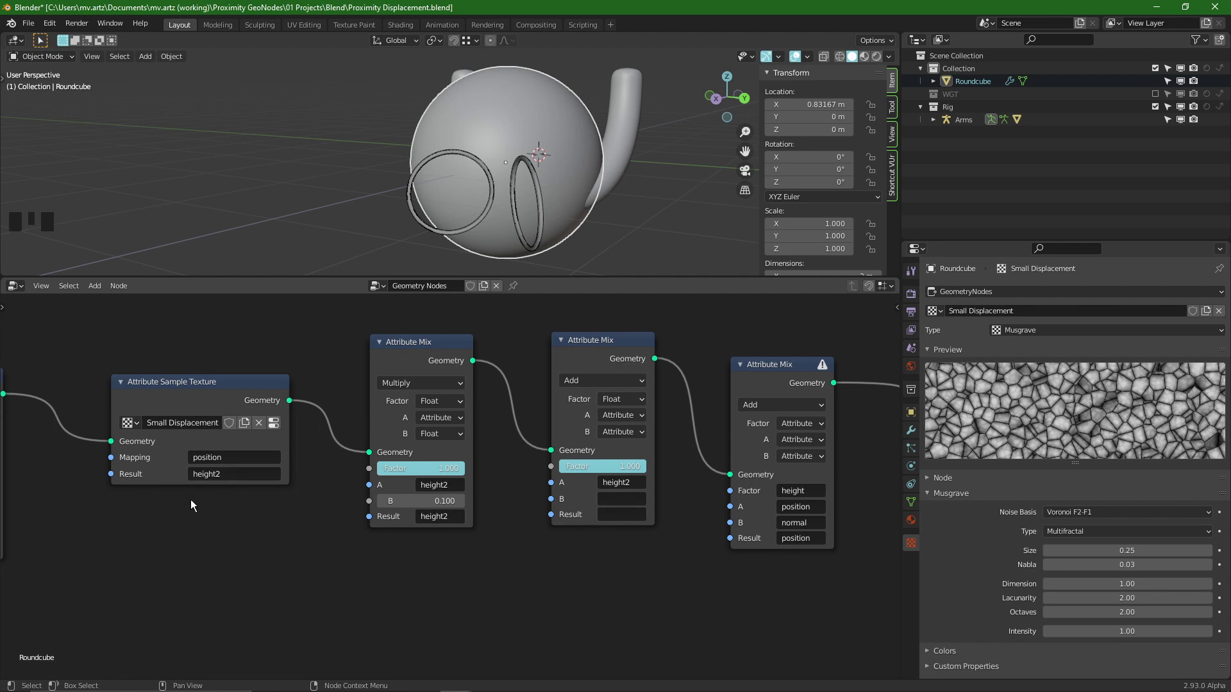
# - Set the inserted Add node's B attribute to height1 and its result to height
pyautogui.scroll(-3, 187, 510)
pyautogui.moveTo(187, 511); pyautogui.dragTo(329, 511, button='middle')
pyautogui.hotkey('ctrl', 'c')
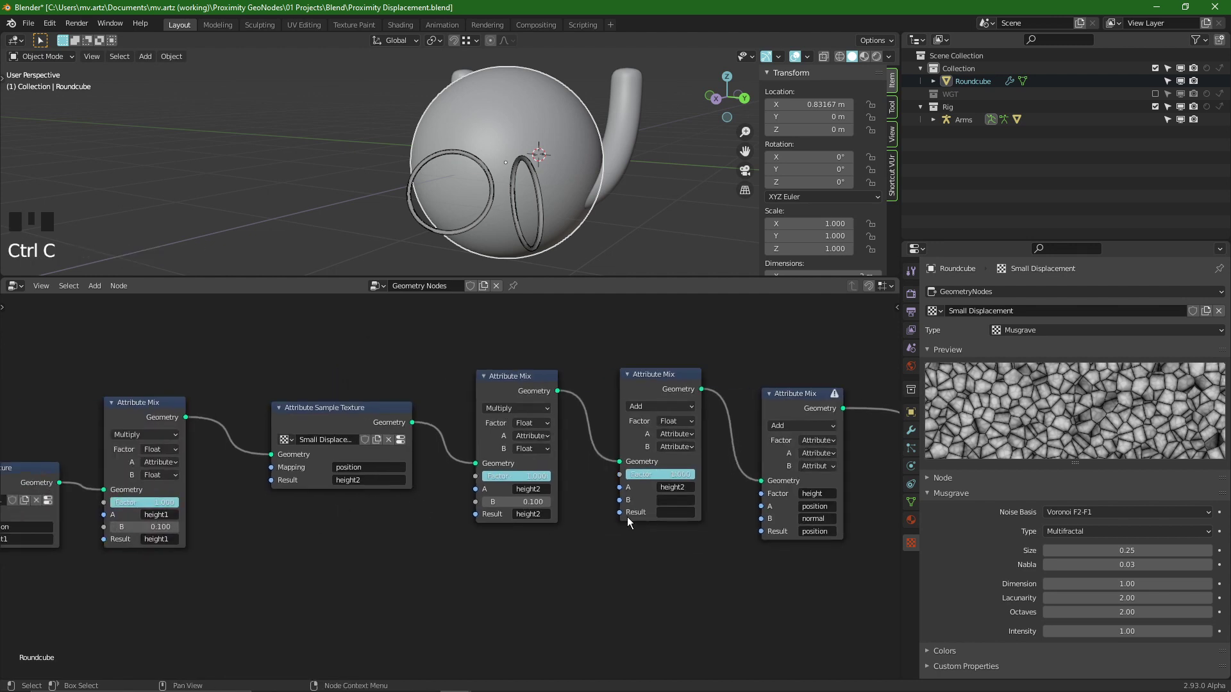
pyautogui.hotkey('ctrl', 'v')
pyautogui.moveTo(668, 547); pyautogui.dragTo(660, 548, button='middle')
pyautogui.scroll(7, 593, 506)
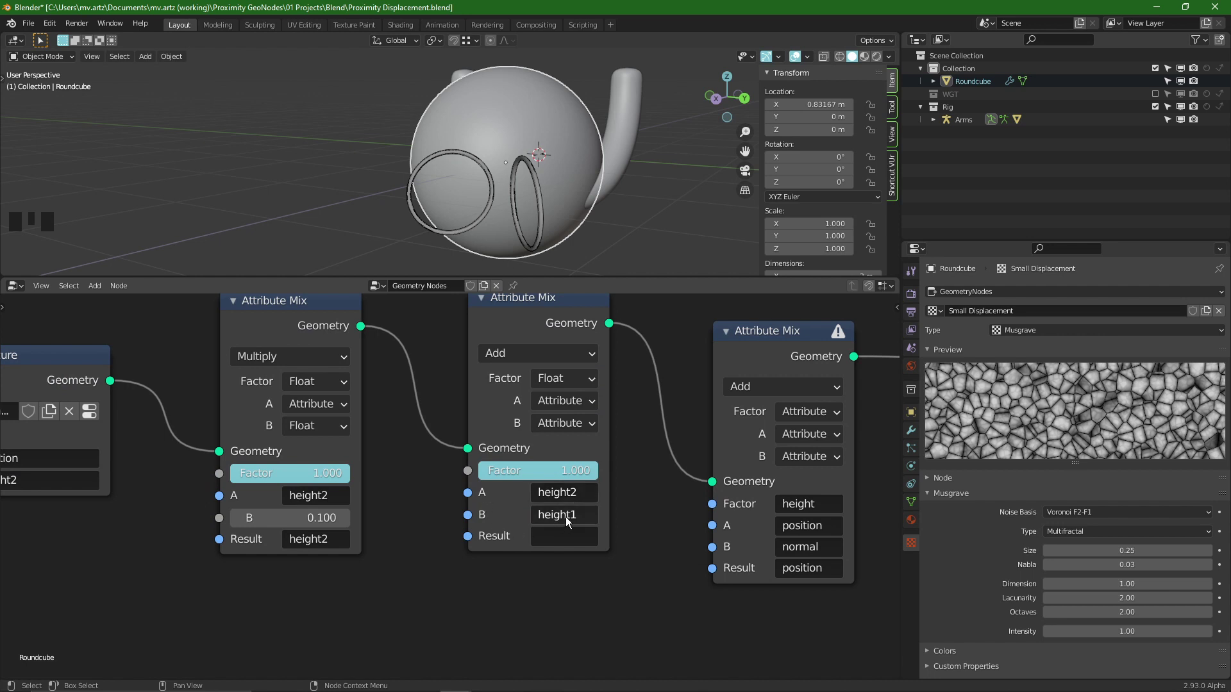
pyautogui.click(563, 536)
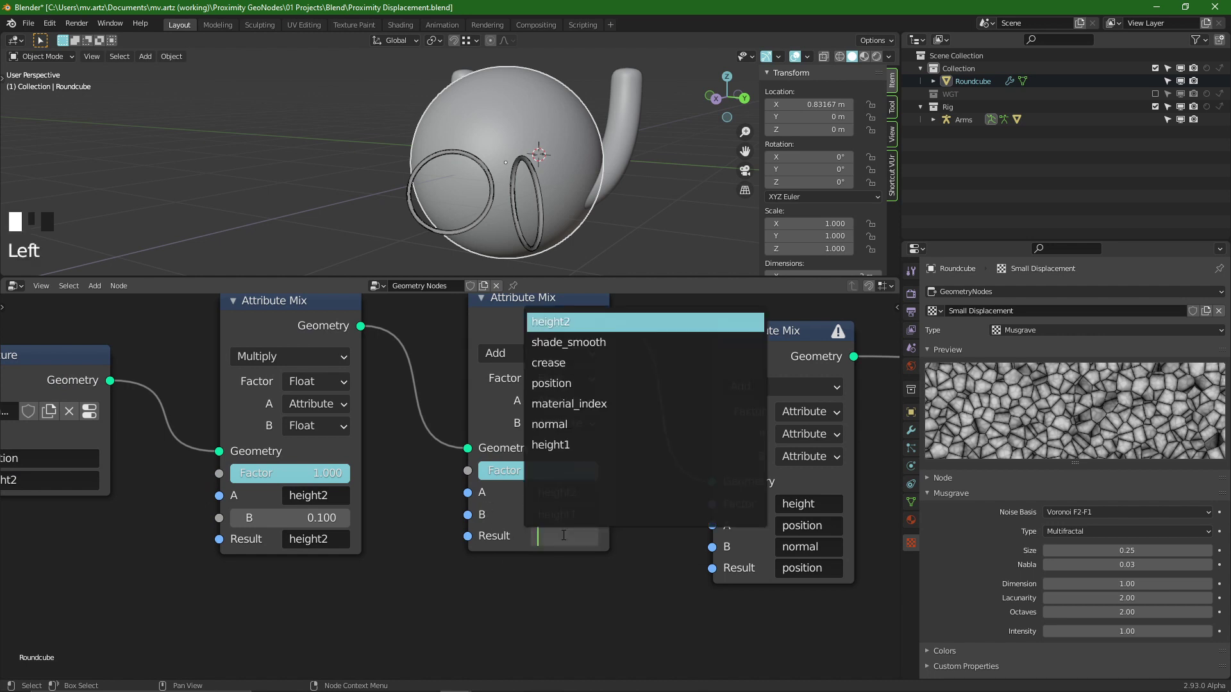
pyautogui.write('height')
pyautogui.press('Return')
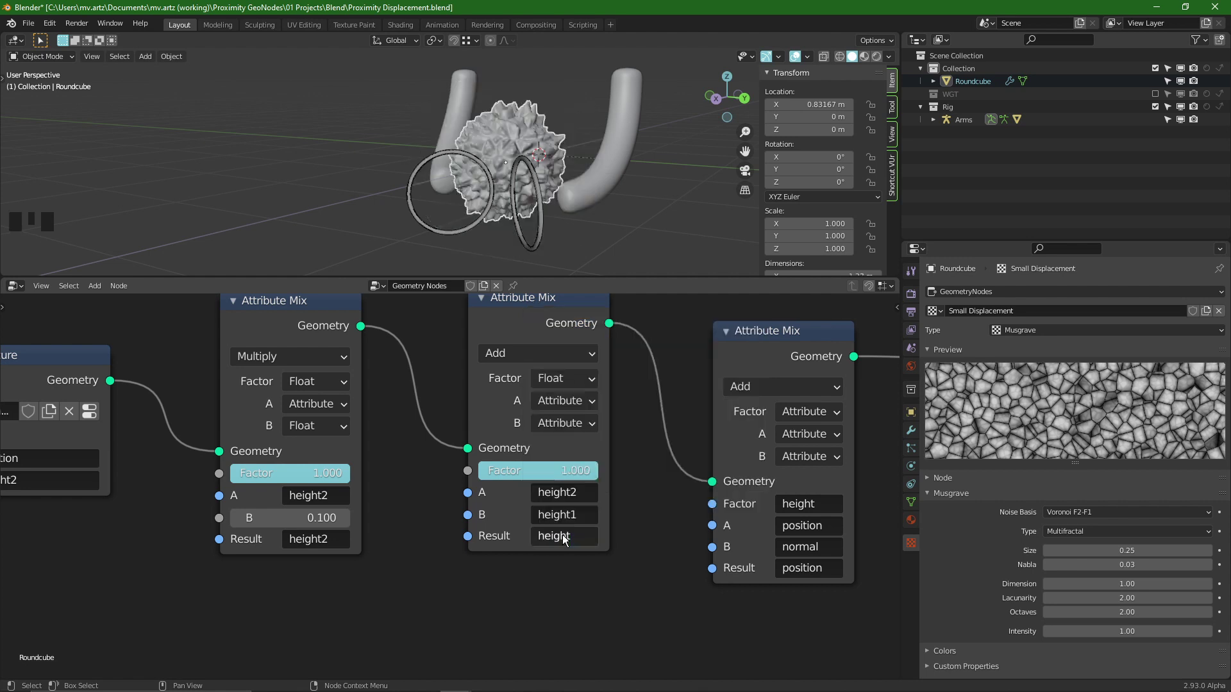
# - Set the first Multiply node's B value to 0.500 and the inserted Add node's factor to 0.500
pyautogui.scroll(-3, 519, 502)
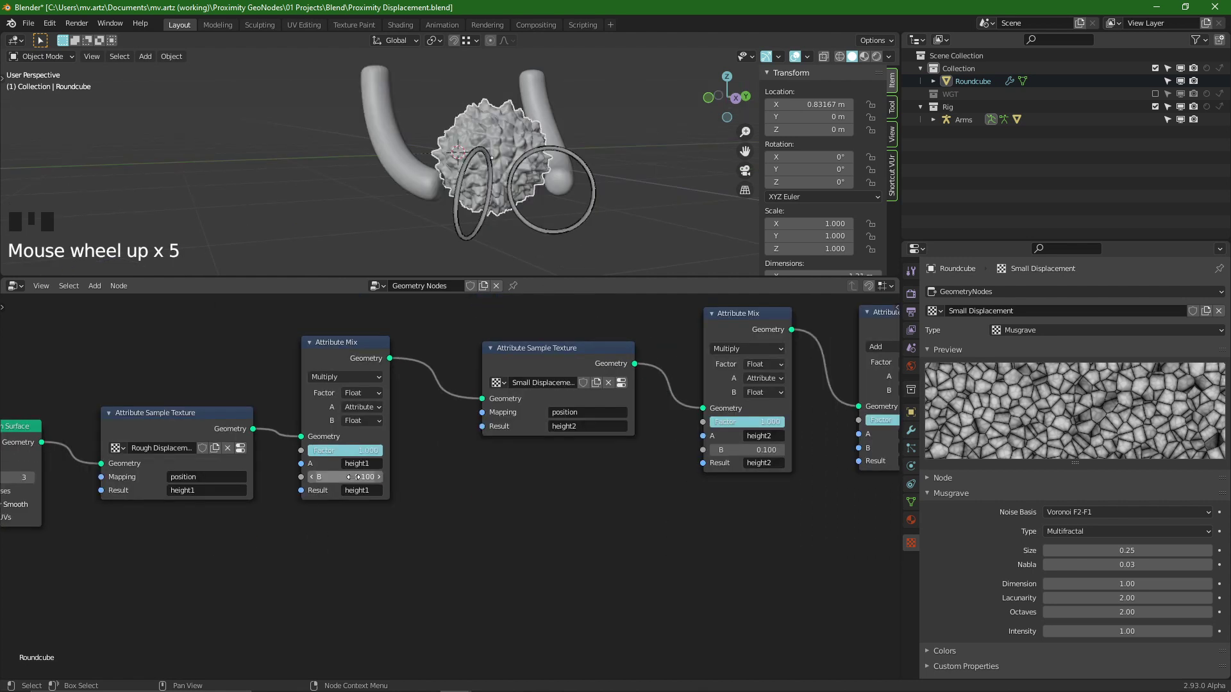
pyautogui.moveTo(346, 476); pyautogui.dragTo(378, 476)
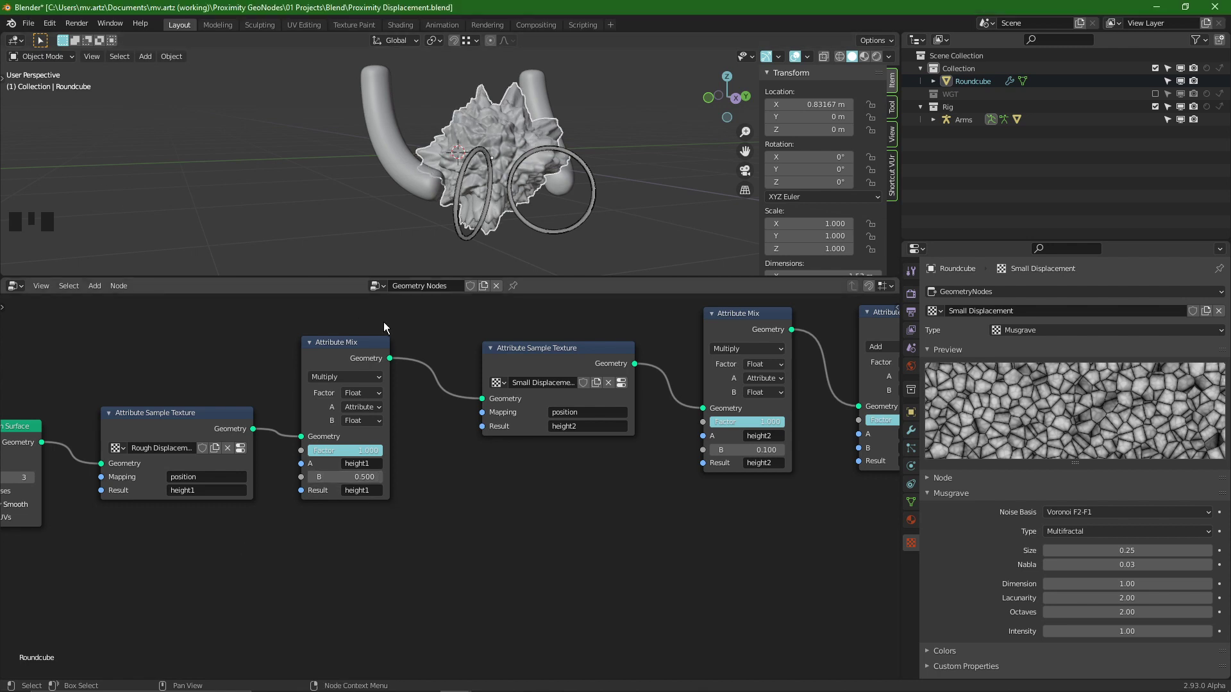
pyautogui.keyDown('alt'); pyautogui.middleClick(444, 436); pyautogui.keyUp('alt')
pyautogui.moveTo(463, 480); pyautogui.dragTo(415, 483, button='middle')
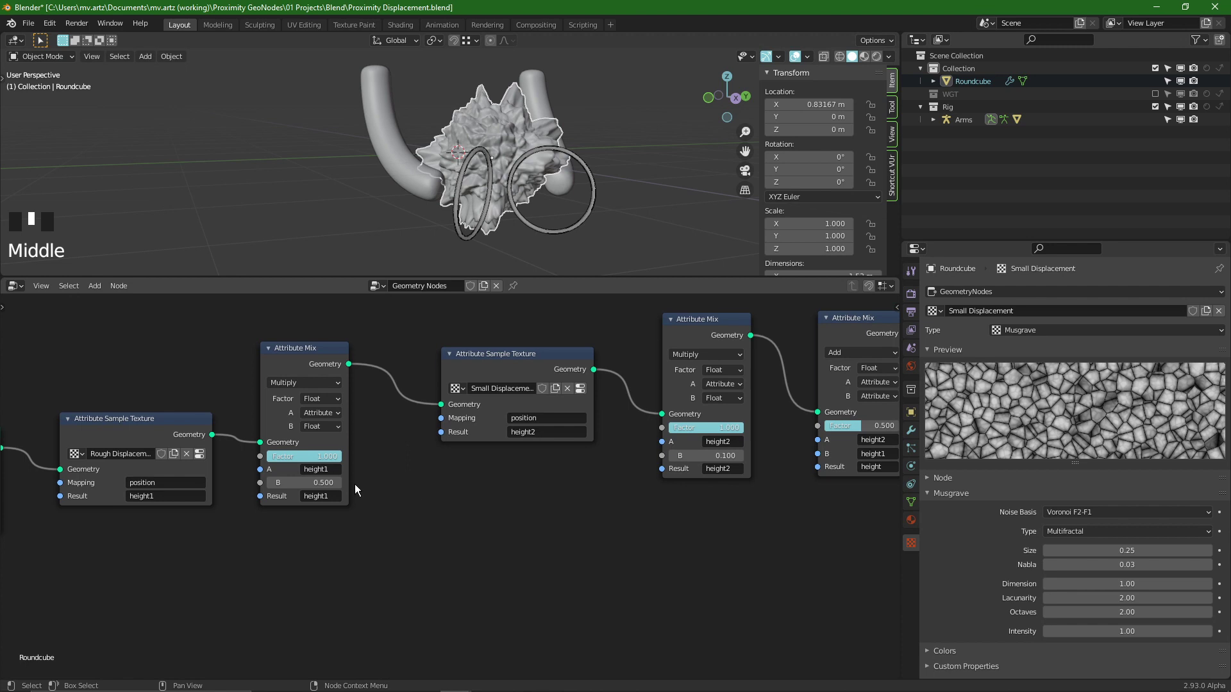
pyautogui.scroll(2, 350, 483)
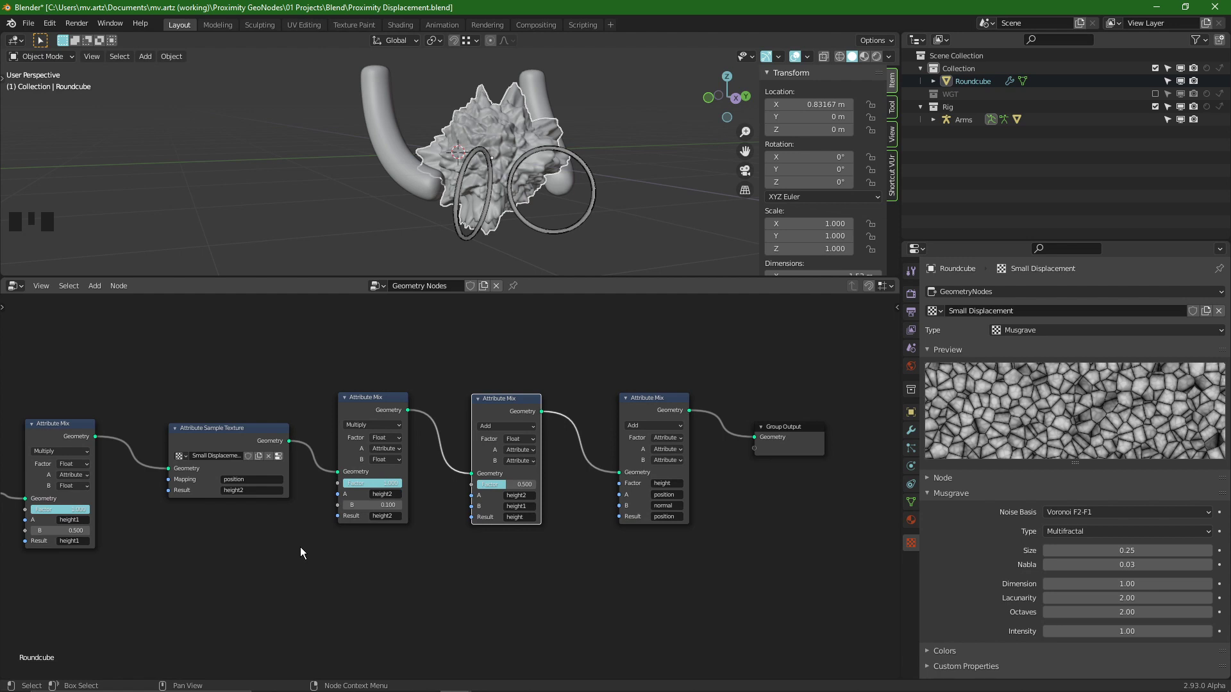
pyautogui.scroll(2, 749, 530)
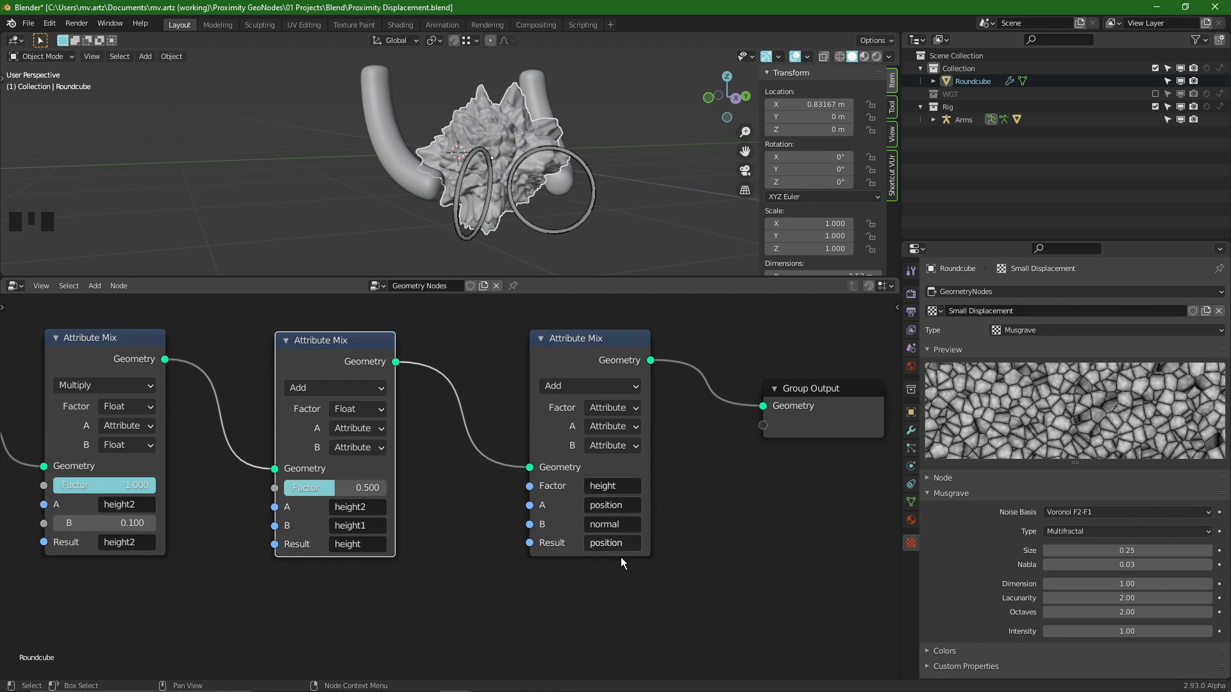
# - Add a sphere-shaped empty to the scene
pyautogui.scroll(-3, 620, 556)
pyautogui.scroll(-4, 568, 140)
pyautogui.keyDown('alt'); pyautogui.moveTo(567, 141); pyautogui.dragTo(509, 159, button='middle'); pyautogui.keyUp('alt')
pyautogui.scroll(2, 482, 186)
pyautogui.hotkey('shift', 'a')
pyautogui.moveTo(509, 159)
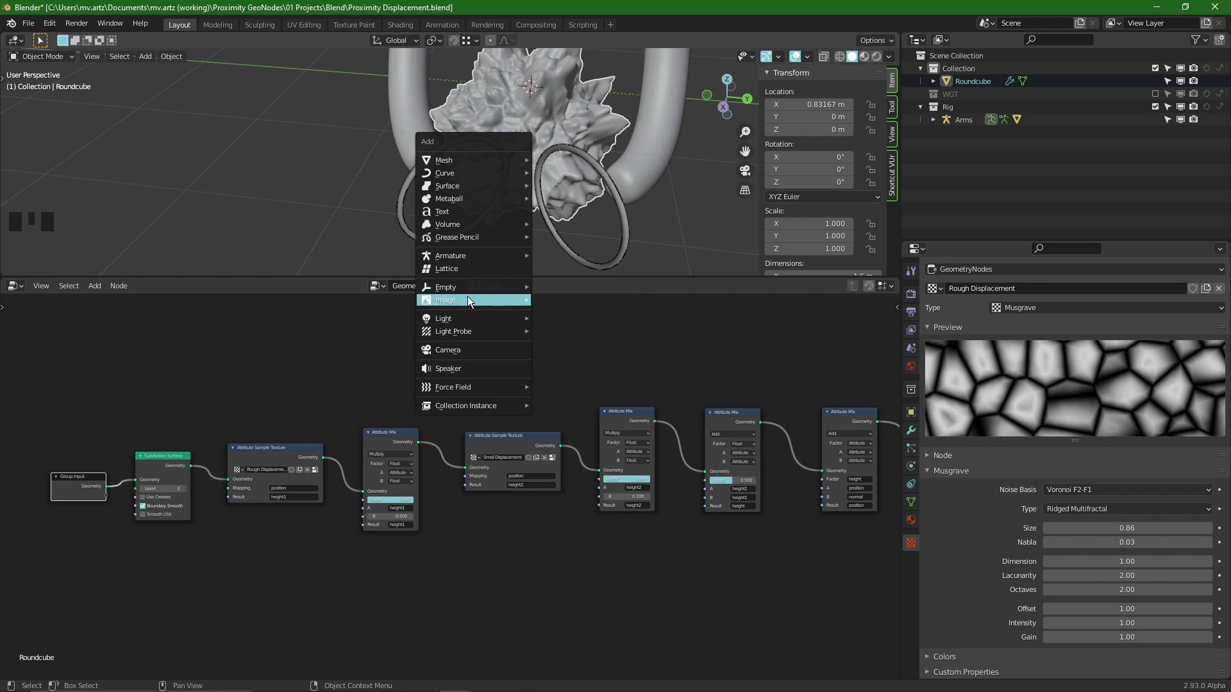
pyautogui.moveTo(471, 286)
pyautogui.click(575, 354)
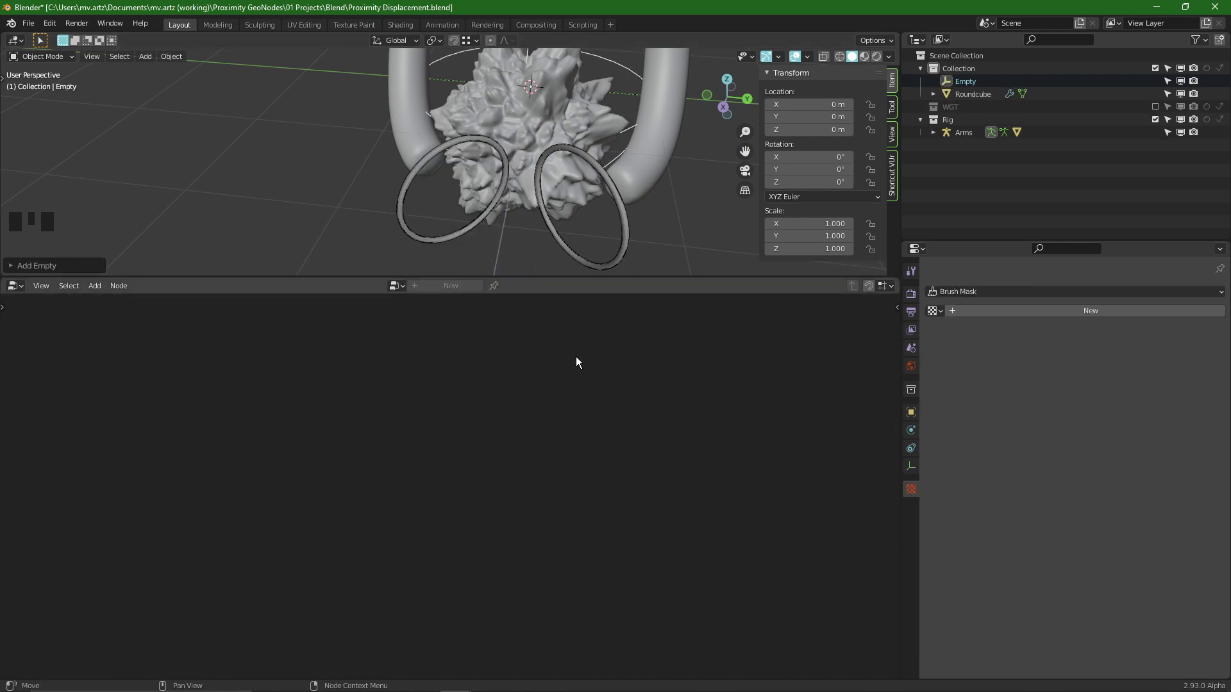
# - Select the displaced Roundcube and snap the 3D cursor to its origin
pyautogui.scroll(-2, 549, 113)
pyautogui.keyDown('alt'); pyautogui.moveTo(549, 113); pyautogui.dragTo(521, 168, button='middle'); pyautogui.keyUp('alt')
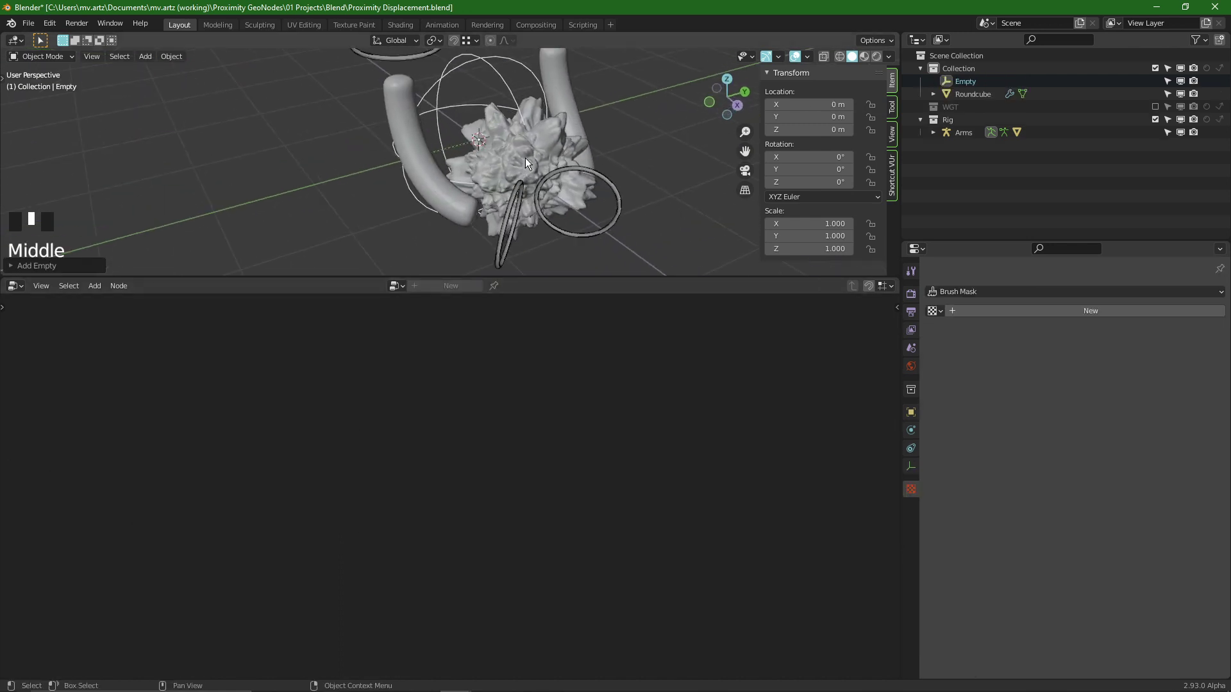
pyautogui.click(517, 141)
pyautogui.hotkey('shift', 's')
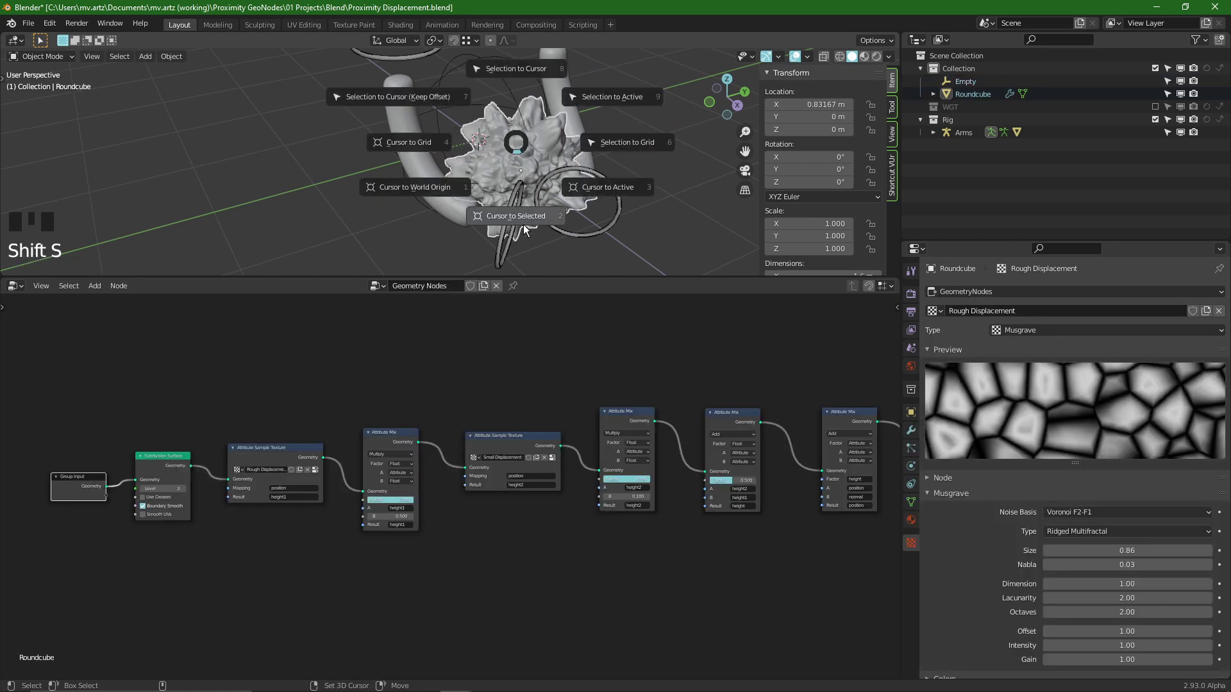
pyautogui.click(523, 224)
# - Snap the sphere empty to the 3D cursor
pyautogui.click(495, 78)
pyautogui.hotkey('shift', 's')
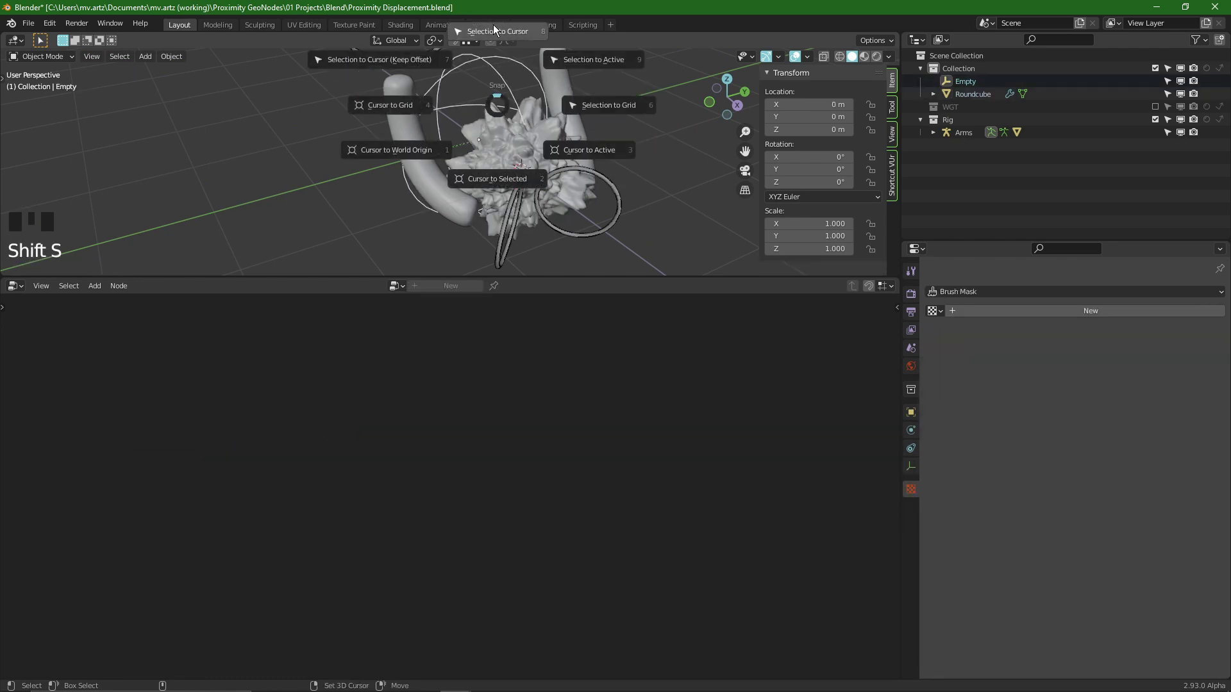
pyautogui.click(494, 29)
# - Select the Roundcube again and pin its geometry node tree in the node editor
pyautogui.scroll(-2, 483, 130)
pyautogui.click(494, 122)
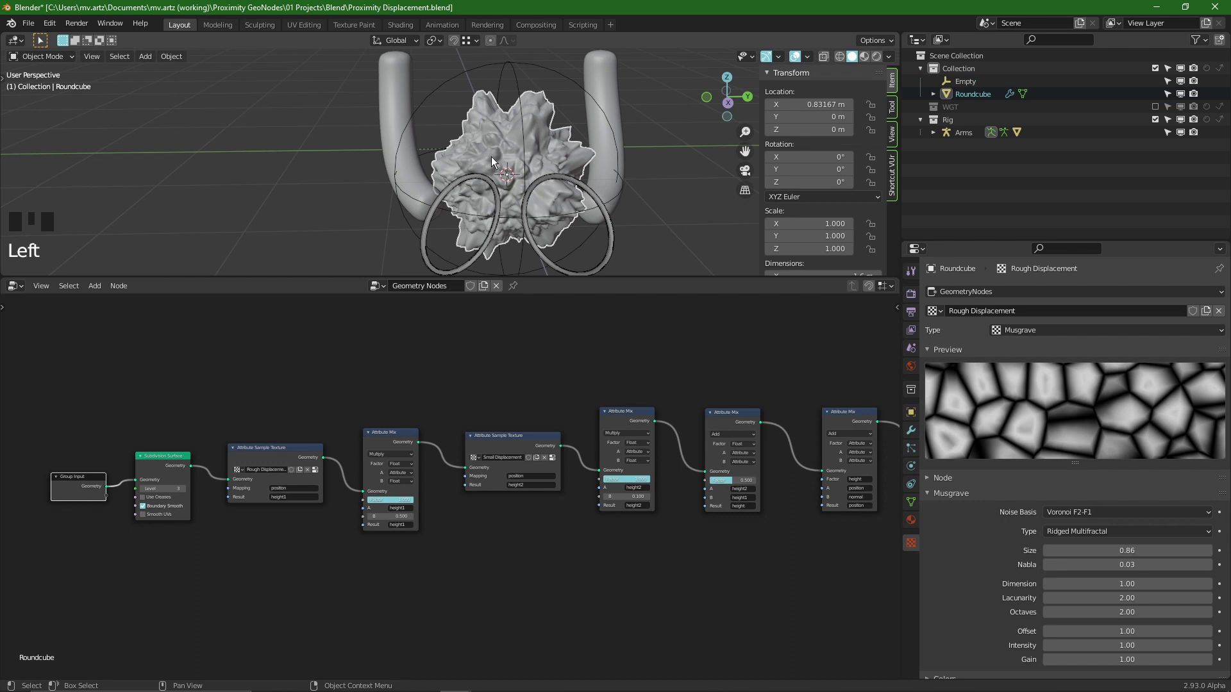
pyautogui.click(514, 286)
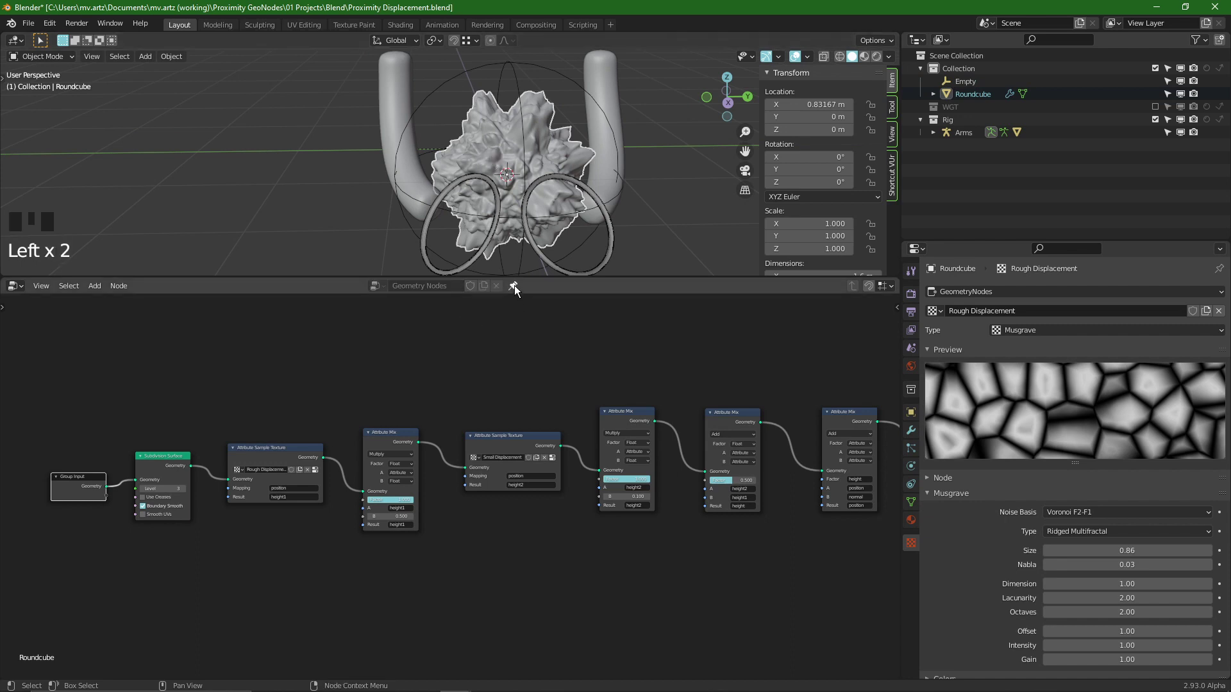
pyautogui.click(578, 95)
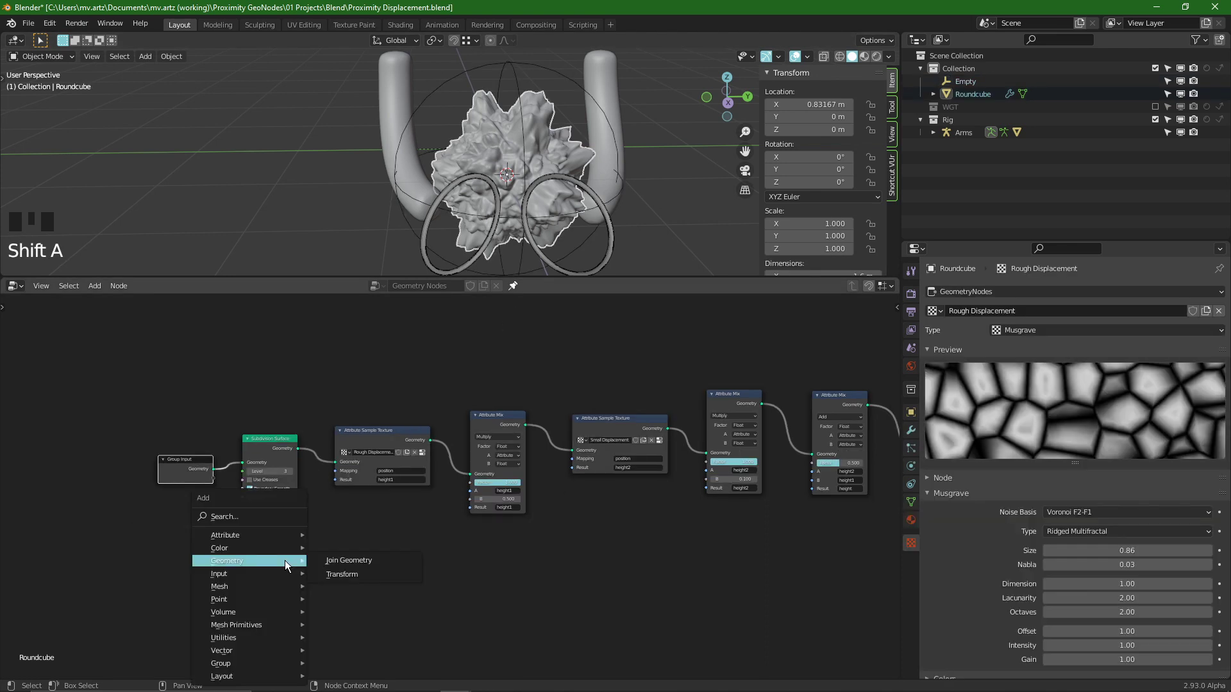
# - Add an Object Info node and place it below the Subdivision Surface node
pyautogui.moveTo(260, 572)
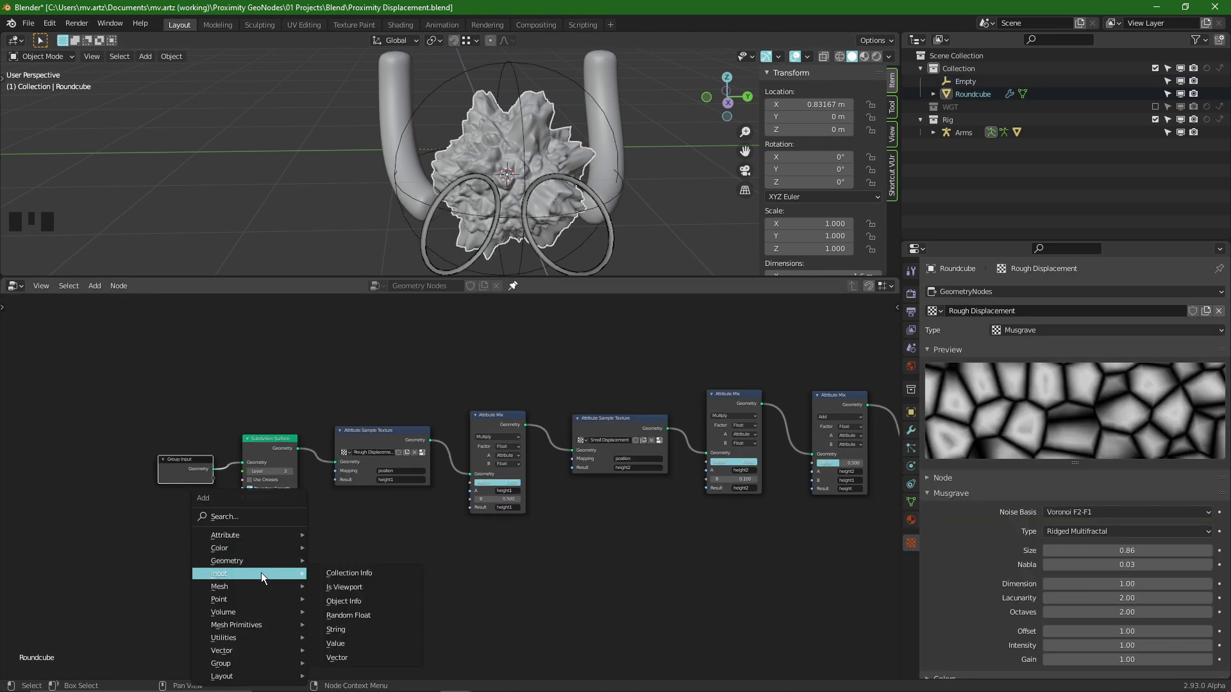
pyautogui.click(367, 601)
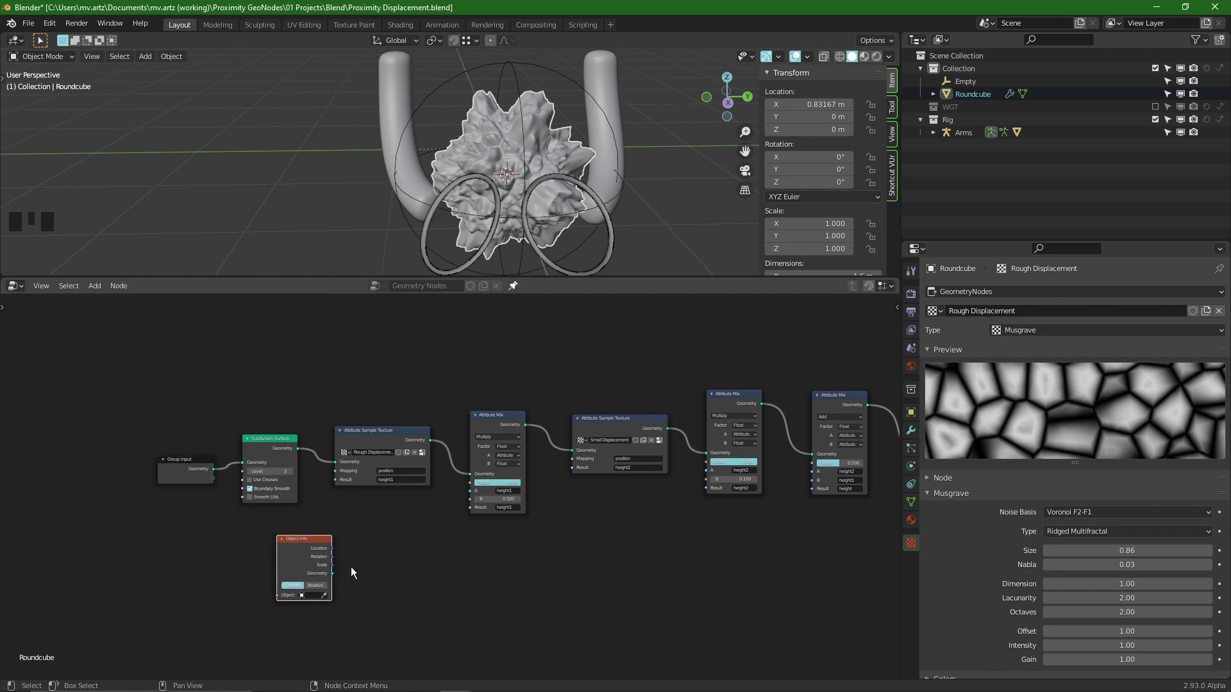
pyautogui.scroll(3, 351, 567)
pyautogui.click(308, 552)
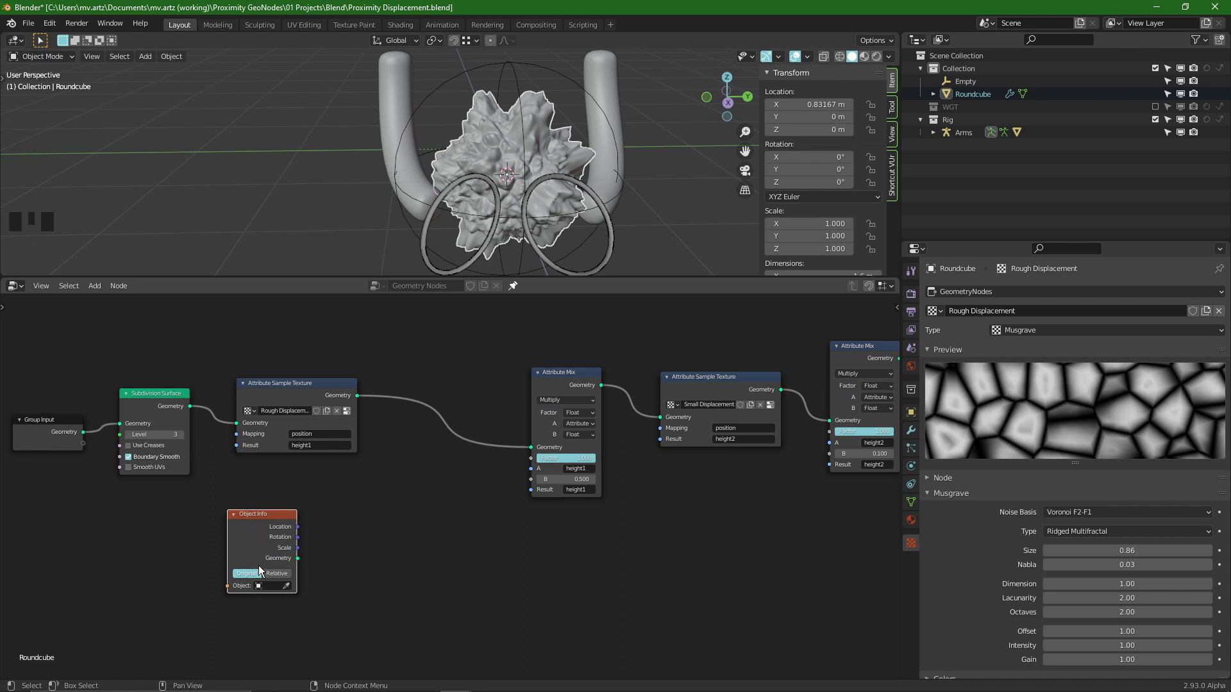
pyautogui.moveTo(267, 520); pyautogui.dragTo(361, 515)
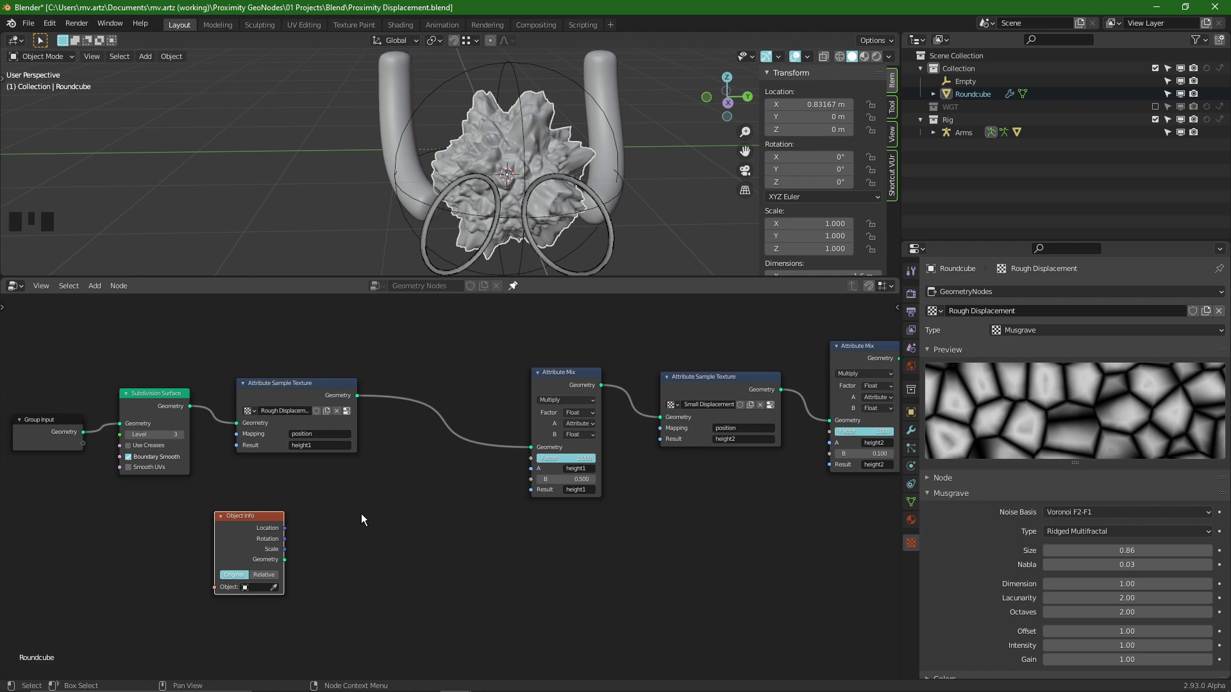
# - Add an Attribute Vector Math node and insert it after the Rough Displacement sample texture node
pyautogui.hotkey('shift', 'a')
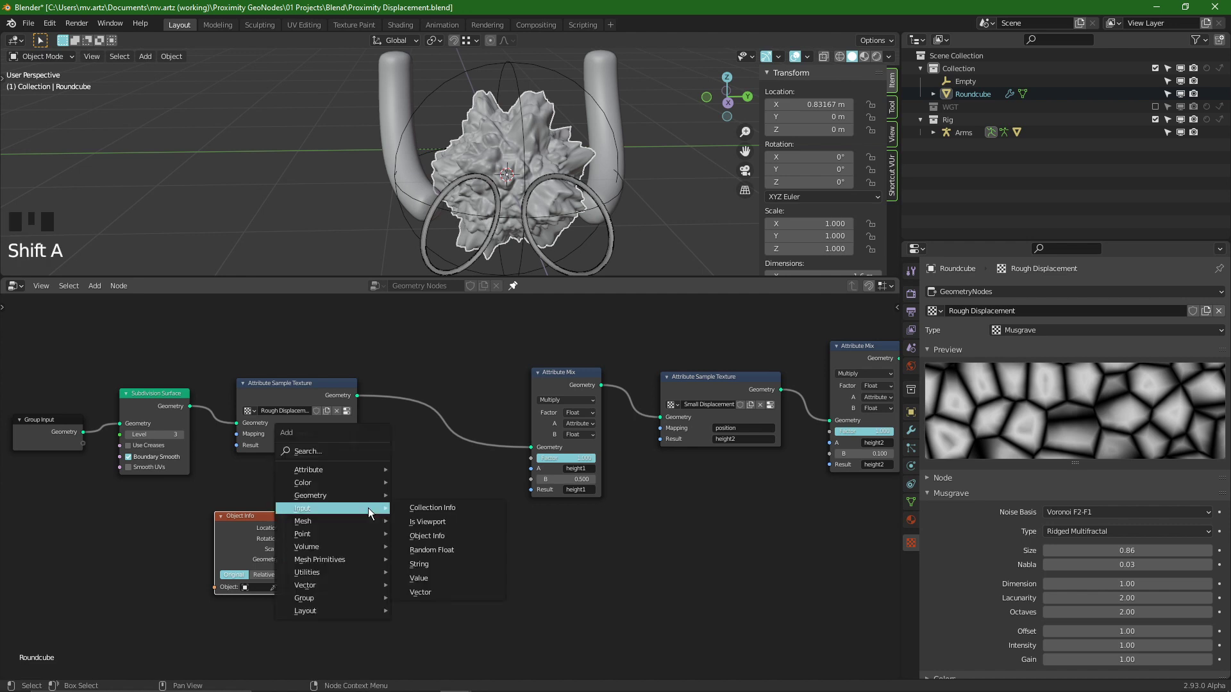
pyautogui.moveTo(343, 475)
pyautogui.click(444, 638)
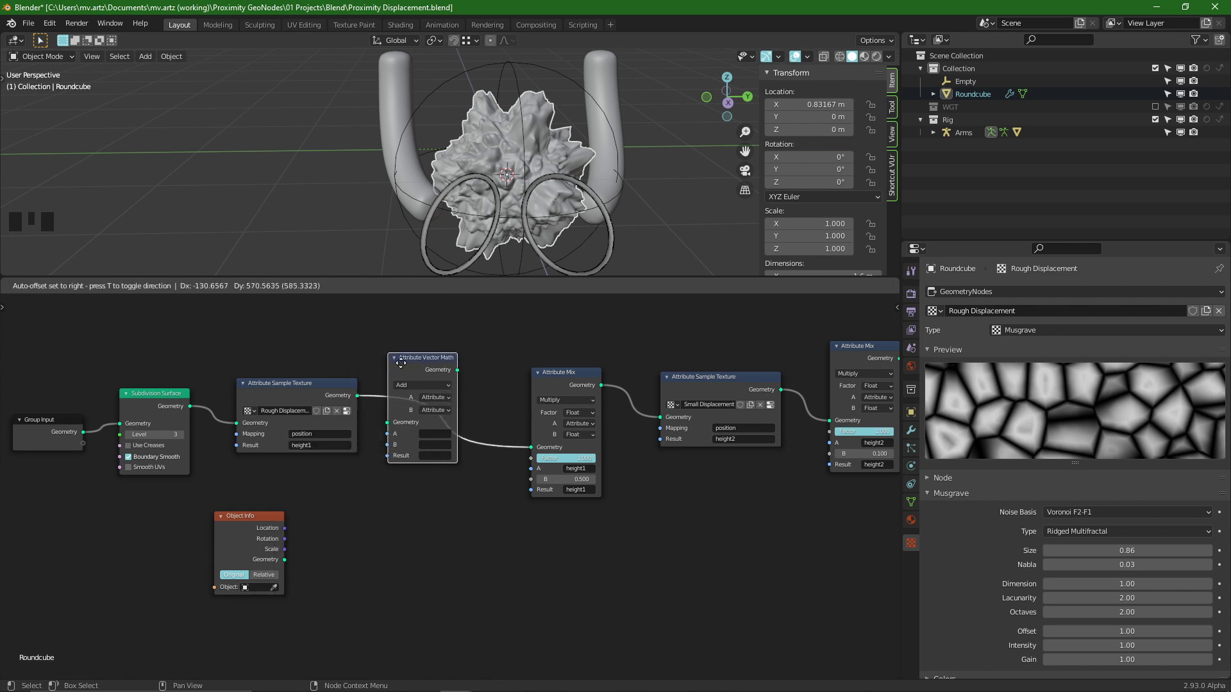
pyautogui.click(414, 382)
# - Detach the Attribute Vector Math node and reinsert it between the Subdivision Surface and Rough Displacement sample texture nodes
pyautogui.moveTo(285, 528); pyautogui.dragTo(343, 514)
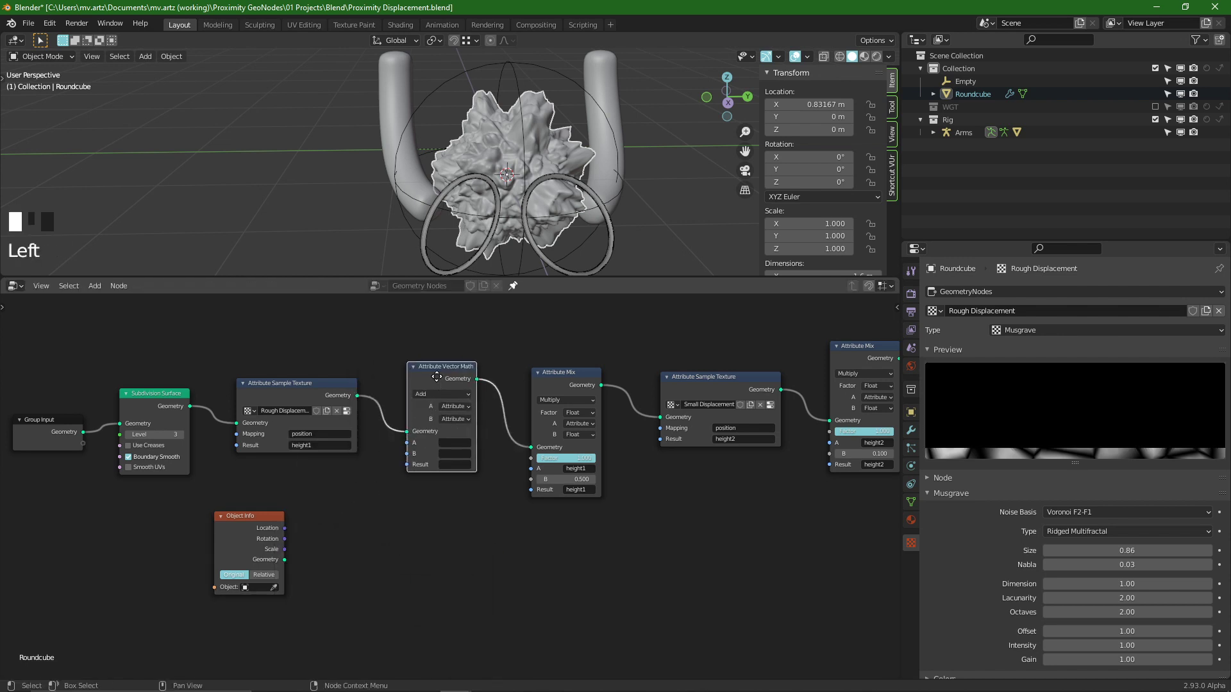
pyautogui.keyDown('alt'); pyautogui.moveTo(441, 367); pyautogui.dragTo(441, 560); pyautogui.keyUp('alt')
pyautogui.moveTo(304, 548); pyautogui.dragTo(211, 616)
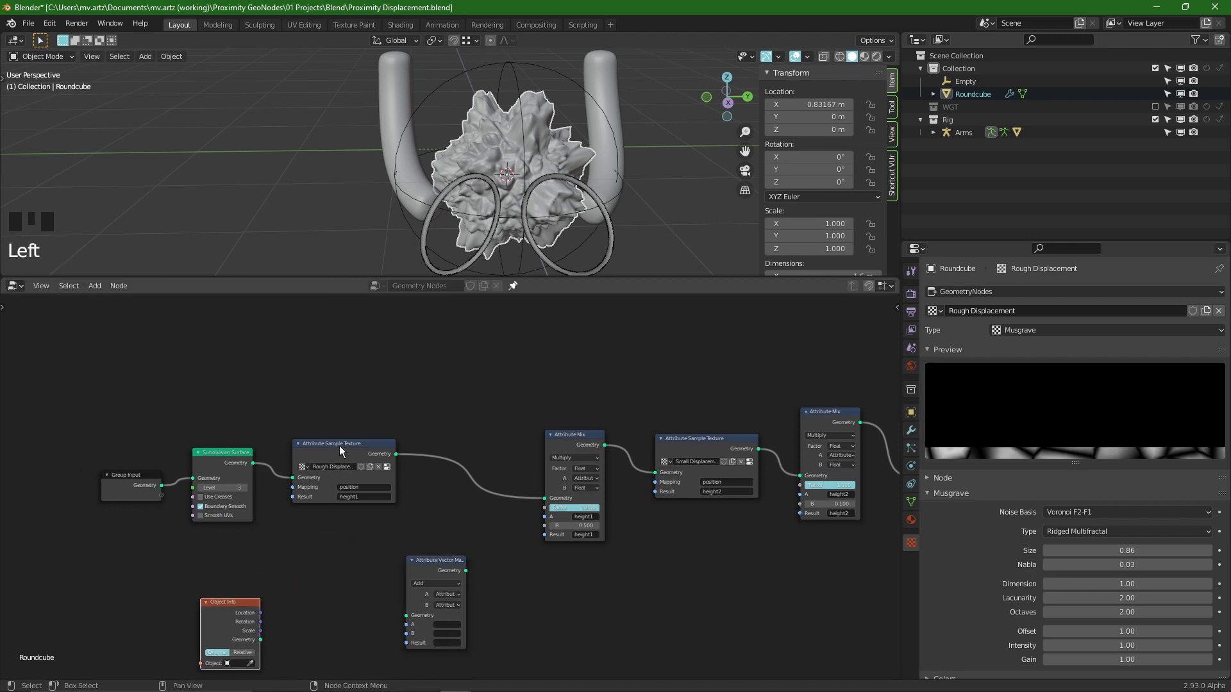
pyautogui.moveTo(340, 445); pyautogui.dragTo(443, 445)
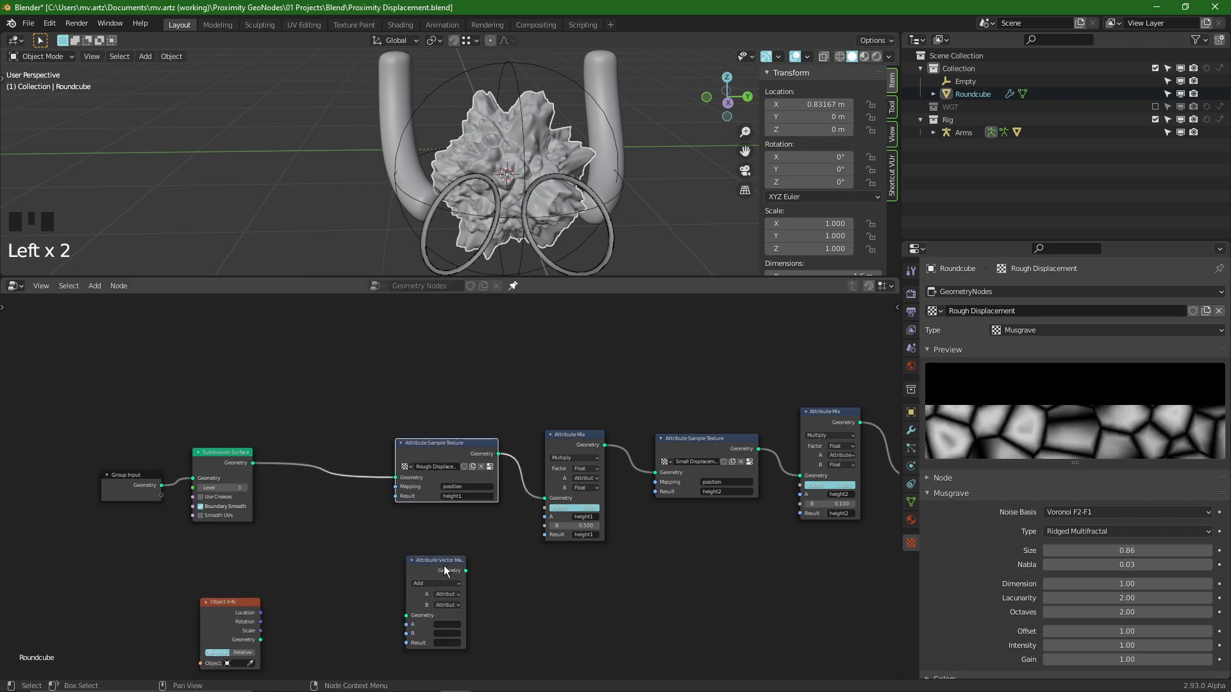
pyautogui.moveTo(443, 565); pyautogui.dragTo(338, 443)
pyautogui.click(451, 441)
pyautogui.moveTo(292, 476); pyautogui.dragTo(398, 485, button='middle')
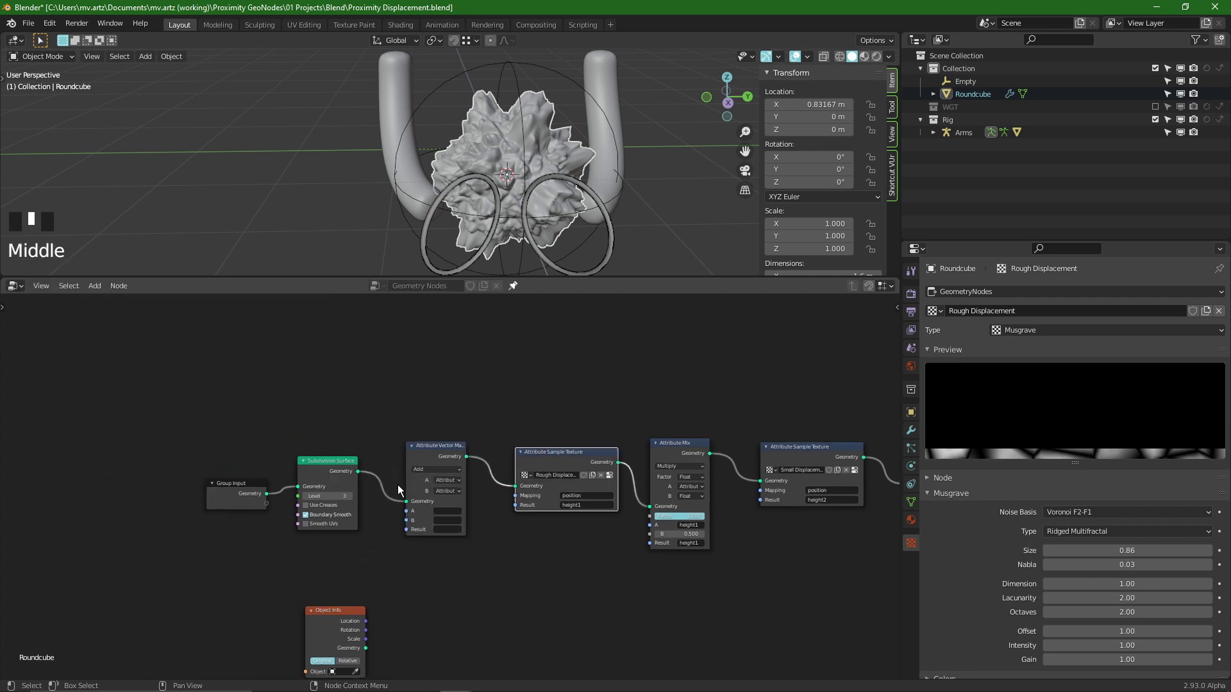
# - Move the Group Input, Subdivision Surface and Object Info nodes away from the Attribute Vector Math node to widen the gap
pyautogui.moveTo(167, 400); pyautogui.dragTo(369, 536)
pyautogui.press('g')
pyautogui.click(260, 532)
pyautogui.moveTo(340, 554); pyautogui.dragTo(369, 546, button='middle')
pyautogui.moveTo(361, 616); pyautogui.dragTo(272, 581)
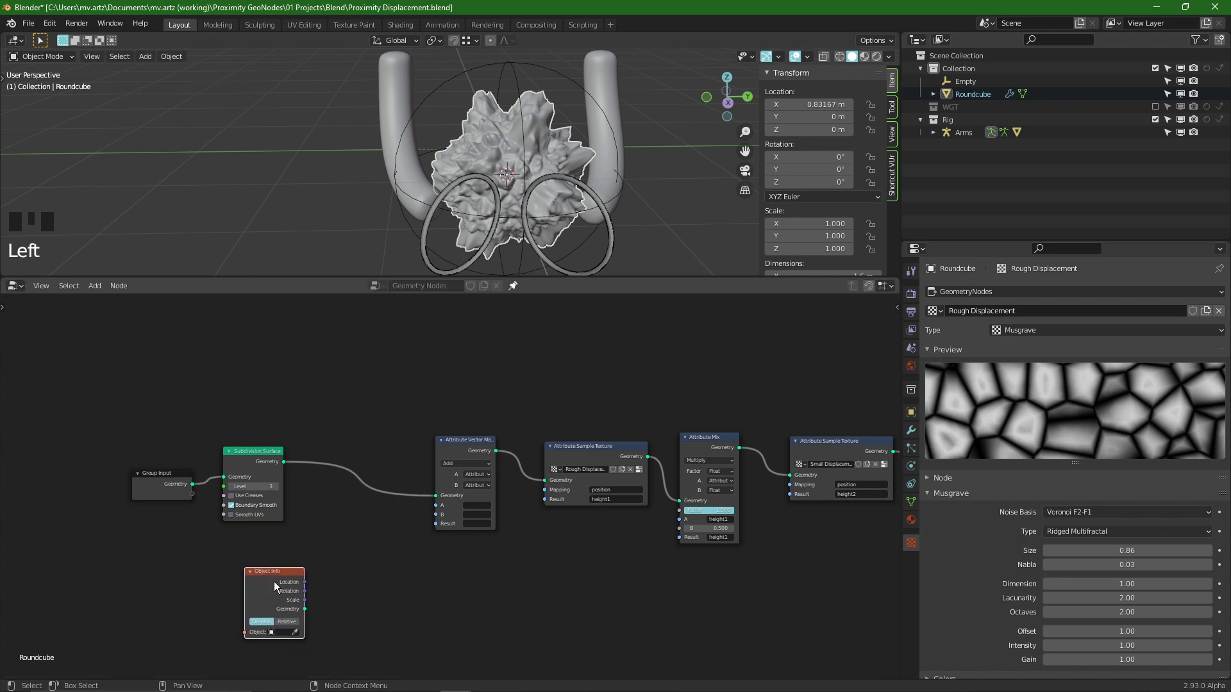
# - Set the Attribute Vector Math node's operation to Distance and its A attribute to position
pyautogui.scroll(3, 353, 569)
pyautogui.click(460, 436)
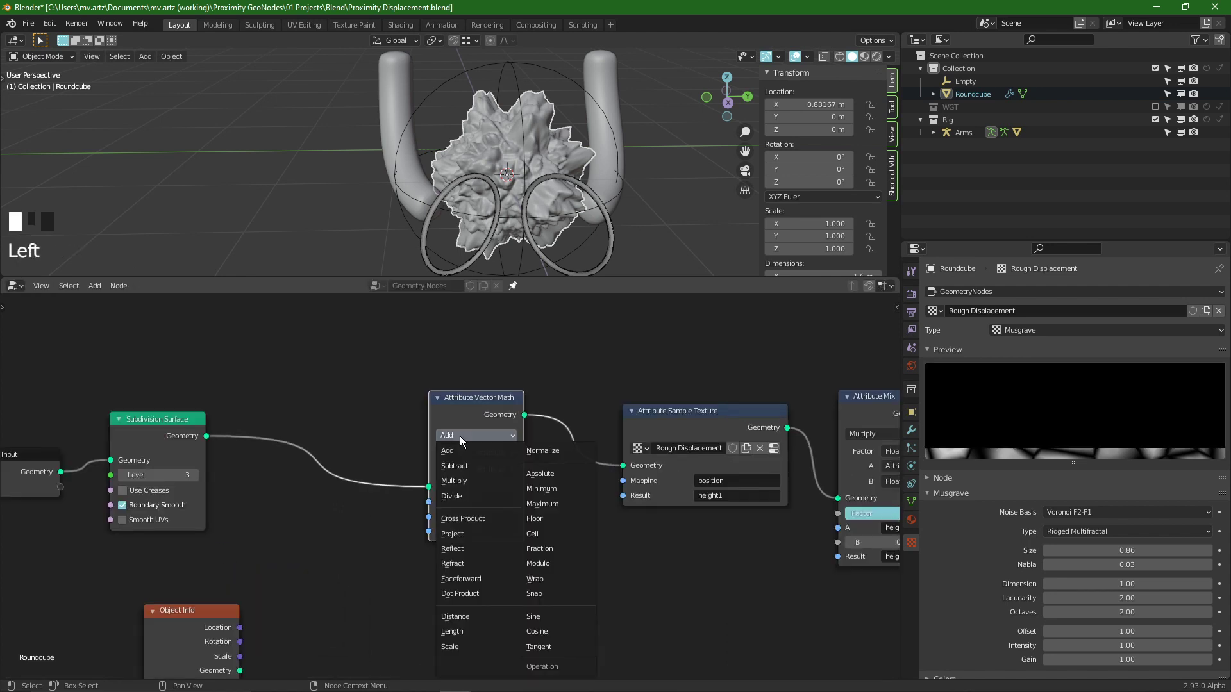
pyautogui.click(475, 616)
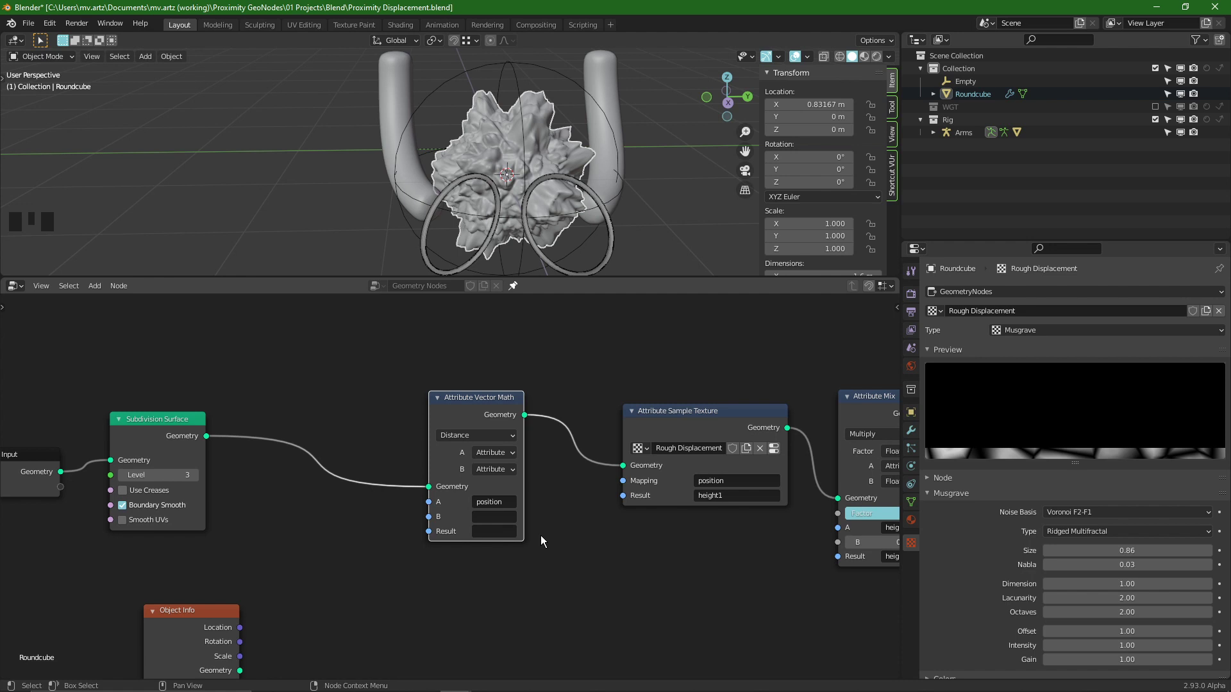
pyautogui.moveTo(541, 536); pyautogui.dragTo(529, 498, button='middle')
pyautogui.scroll(-1, 529, 498)
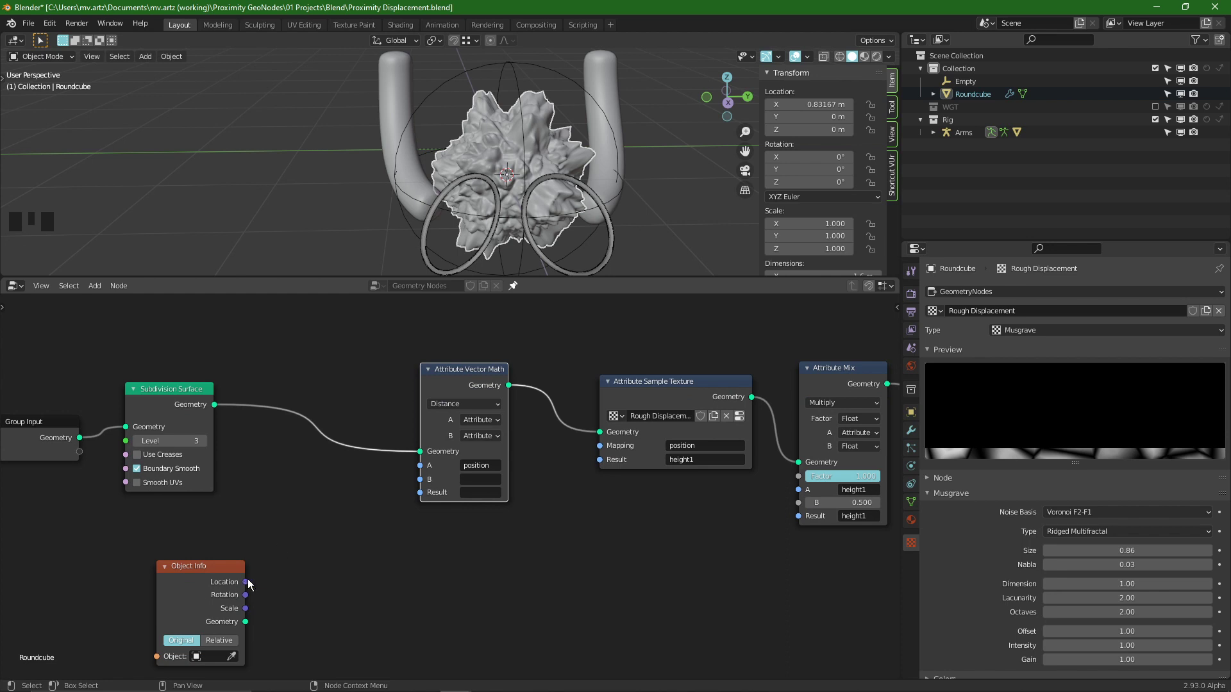
# - Change the Distance node's B input type to Vector and link the Object Info node's Location output to it
pyautogui.click(480, 437)
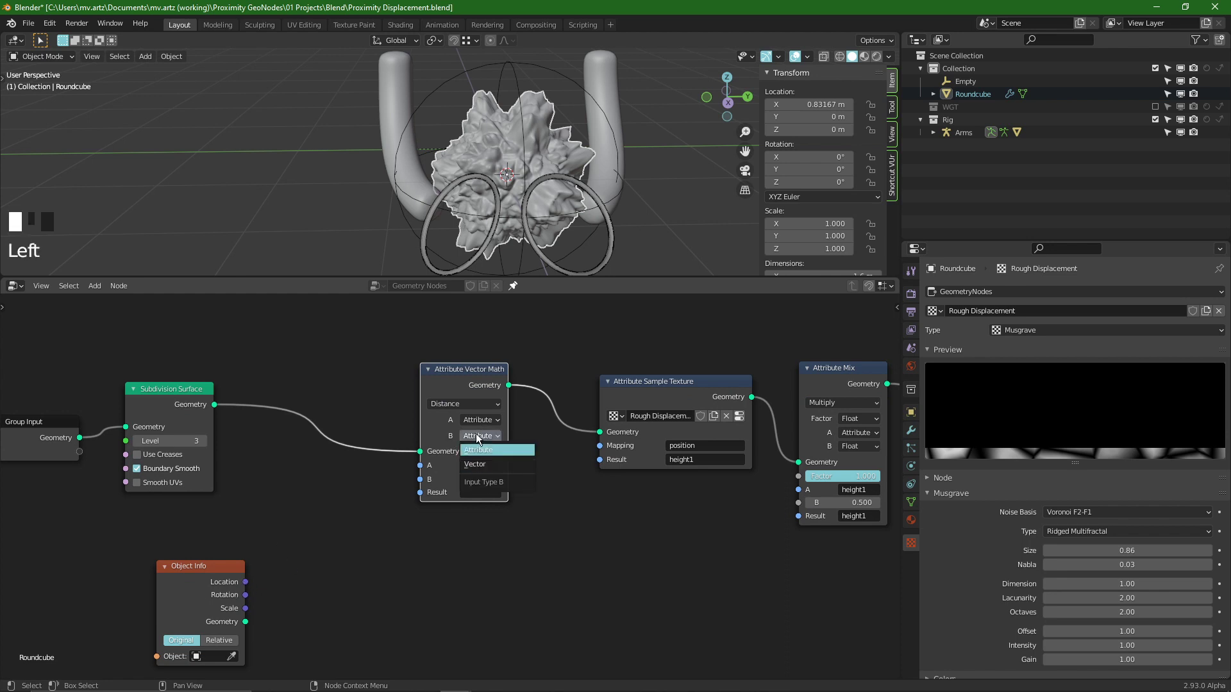
pyautogui.click(475, 464)
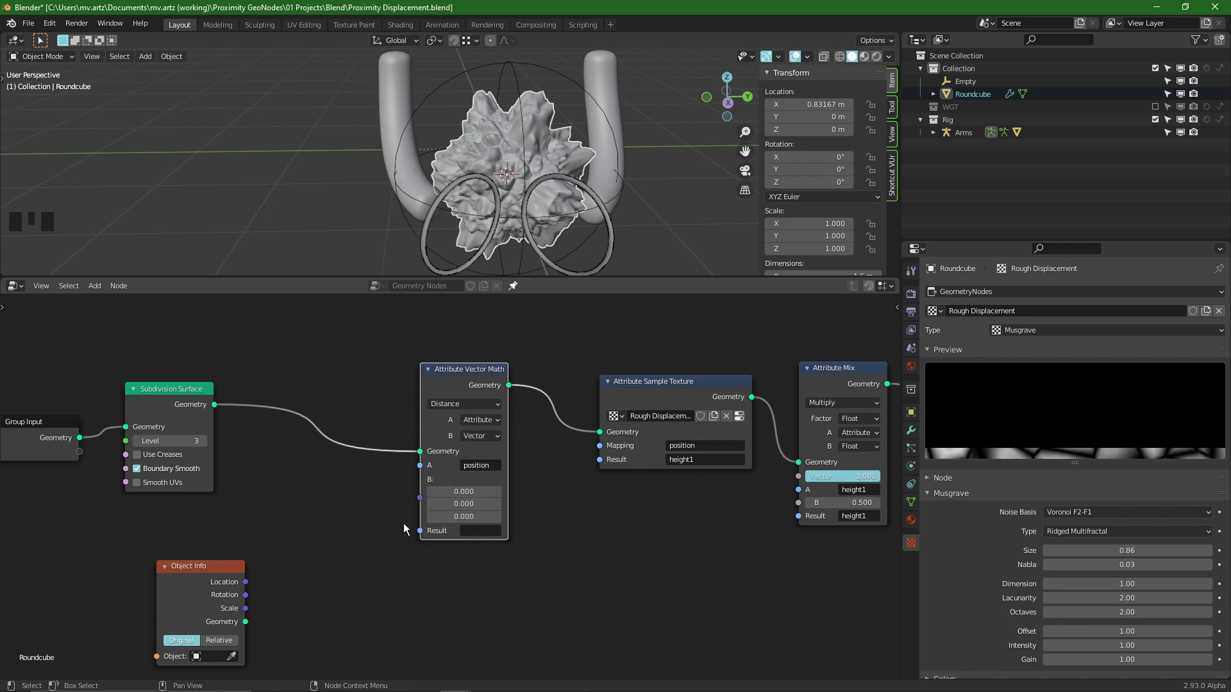
pyautogui.moveTo(247, 582); pyautogui.dragTo(414, 497)
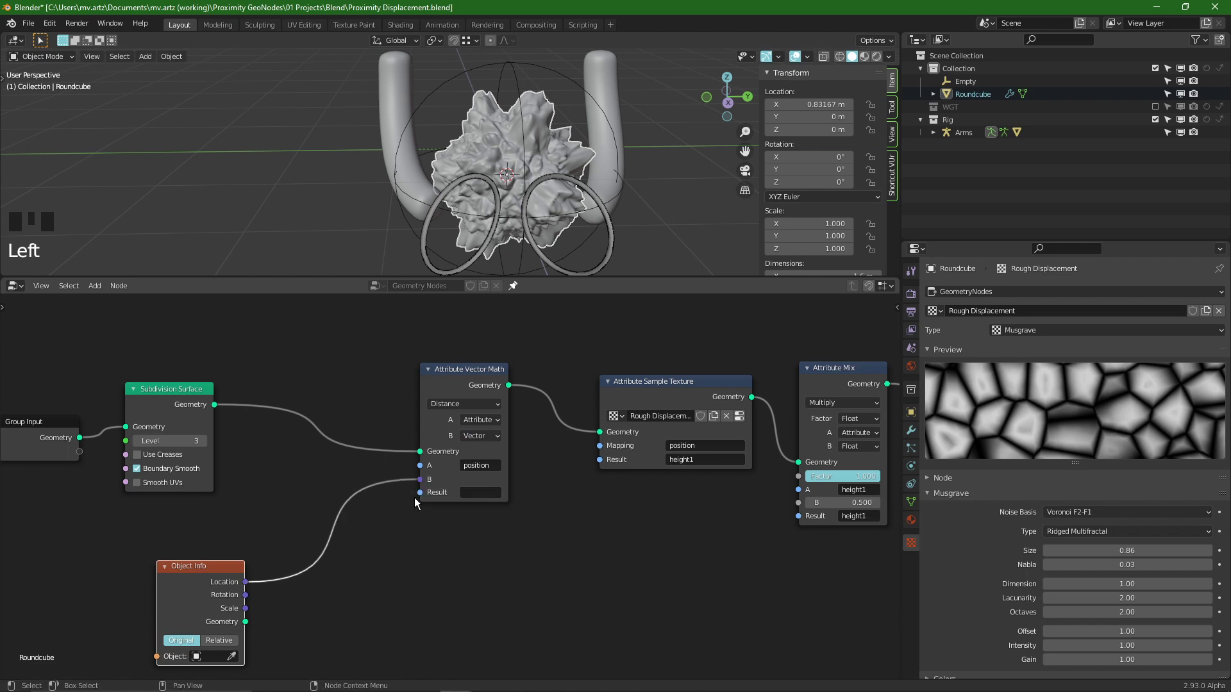
pyautogui.moveTo(192, 566); pyautogui.dragTo(179, 555)
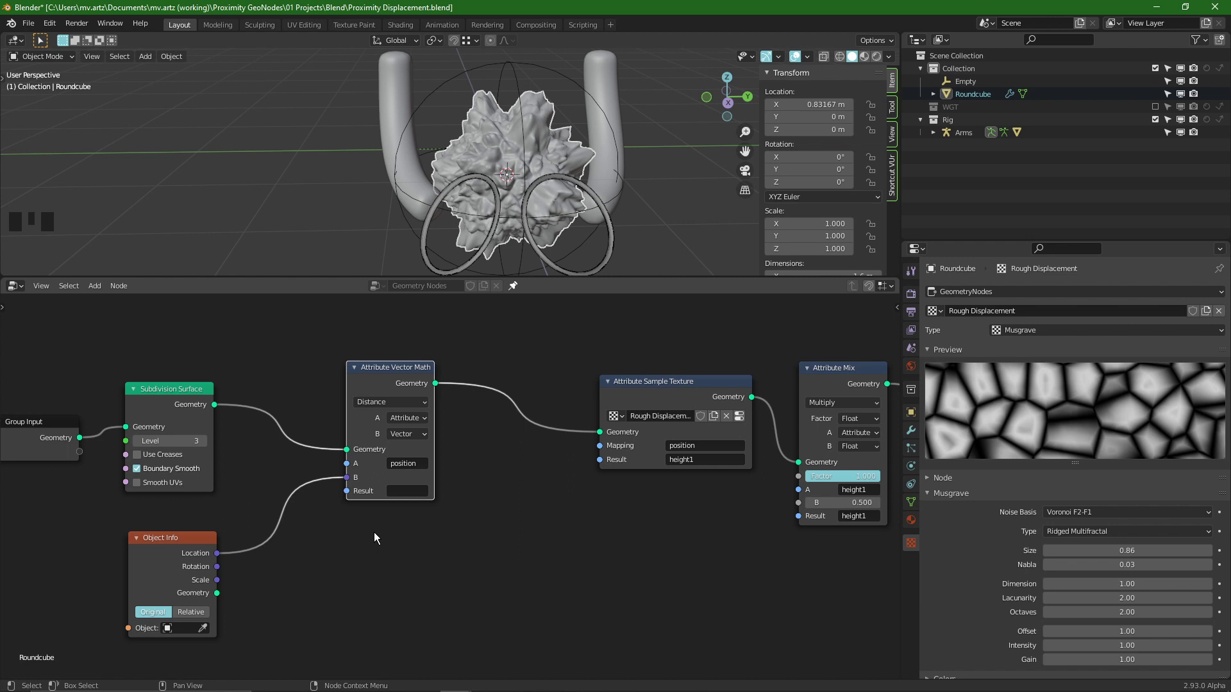
# - Set the Distance node's result to proximity and insert an Attribute Math node between it and the Rough Displacement sample texture node
pyautogui.hotkey('shift', 'a')
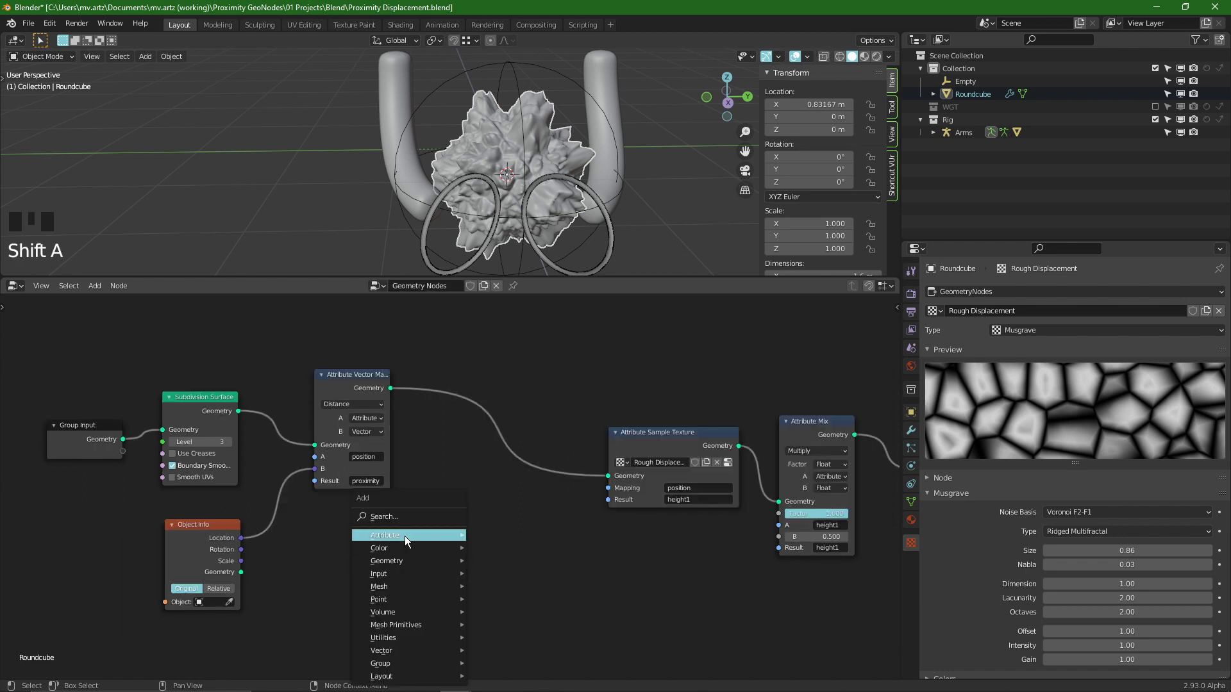
pyautogui.moveTo(408, 536)
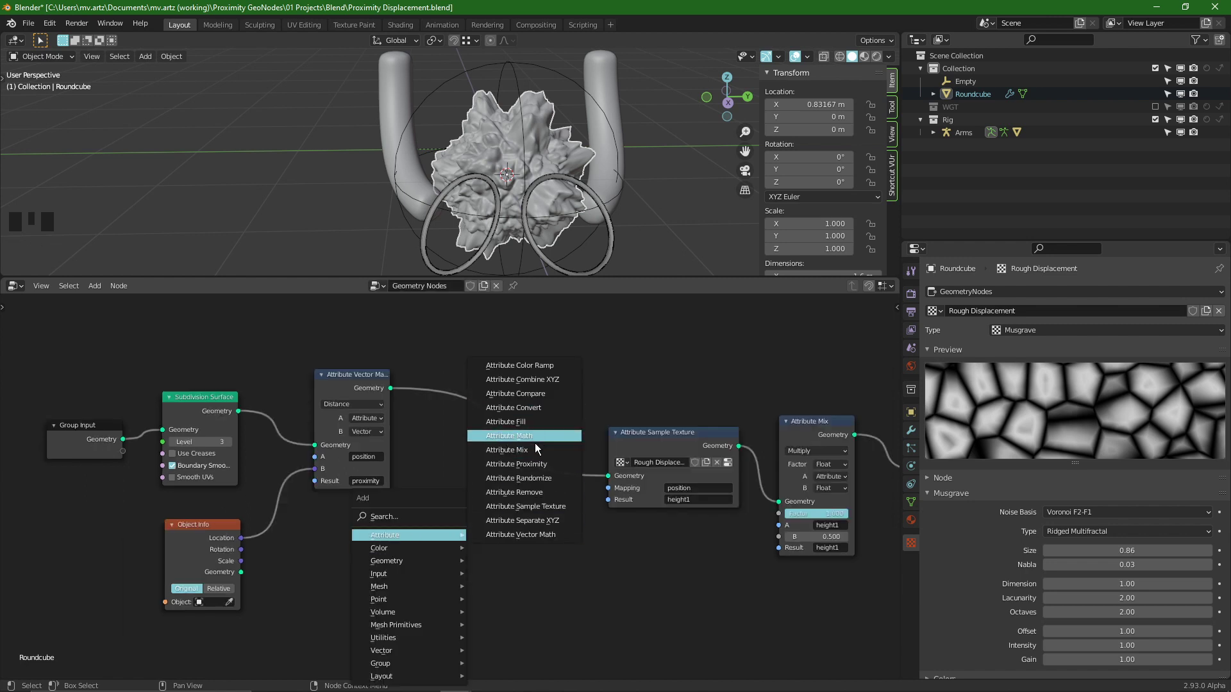
pyautogui.click(510, 437)
pyautogui.click(497, 387)
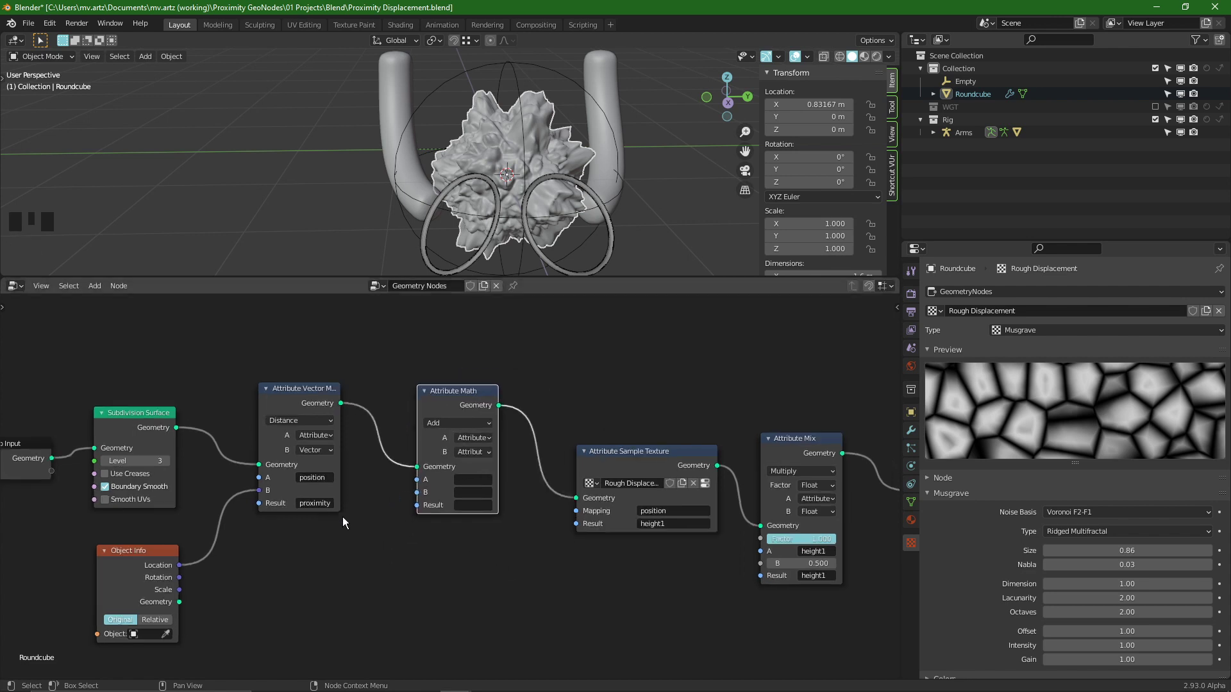
# - Set the Attribute Math node's A attribute and result to proximity and its operation to Divide
pyautogui.hotkey('ctrl', 'c')
pyautogui.hotkey('ctrl', 'v')
pyautogui.hotkey('ctrl', 'v')
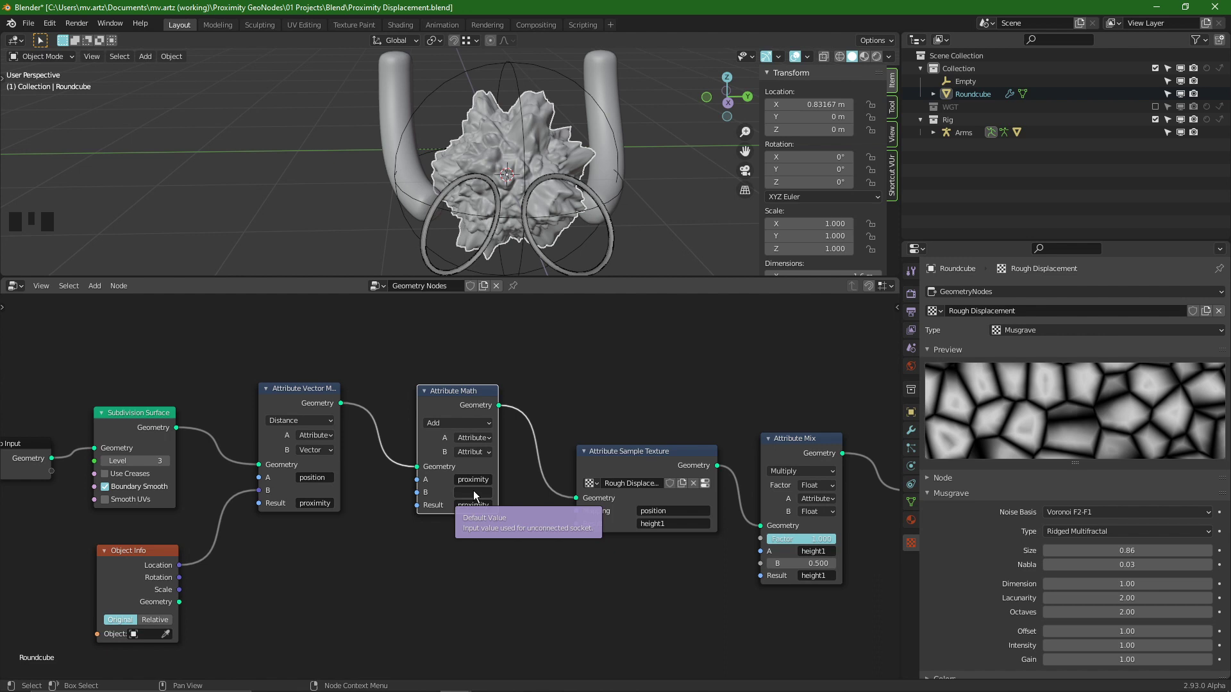
pyautogui.click(459, 422)
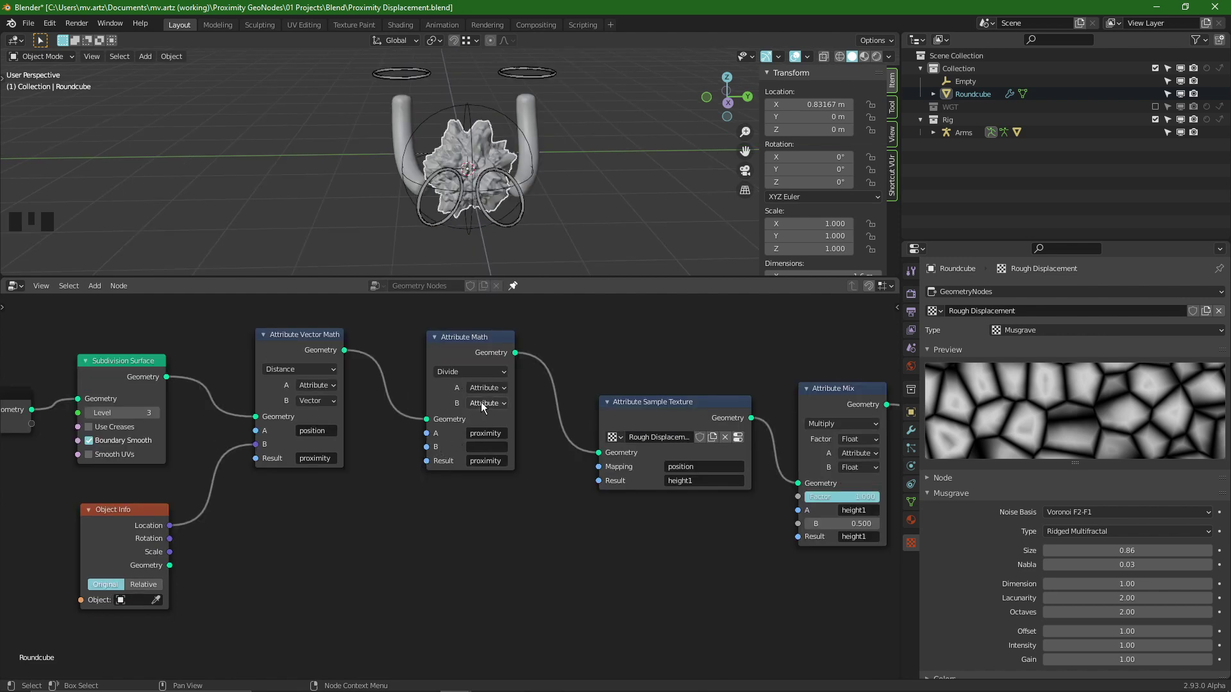
# - Change the Divide node's B type to Float, link the Object Info Scale output to it, and tidy the two math nodes
pyautogui.moveTo(168, 552); pyautogui.dragTo(369, 515)
pyautogui.moveTo(487, 403); pyautogui.dragTo(490, 433)
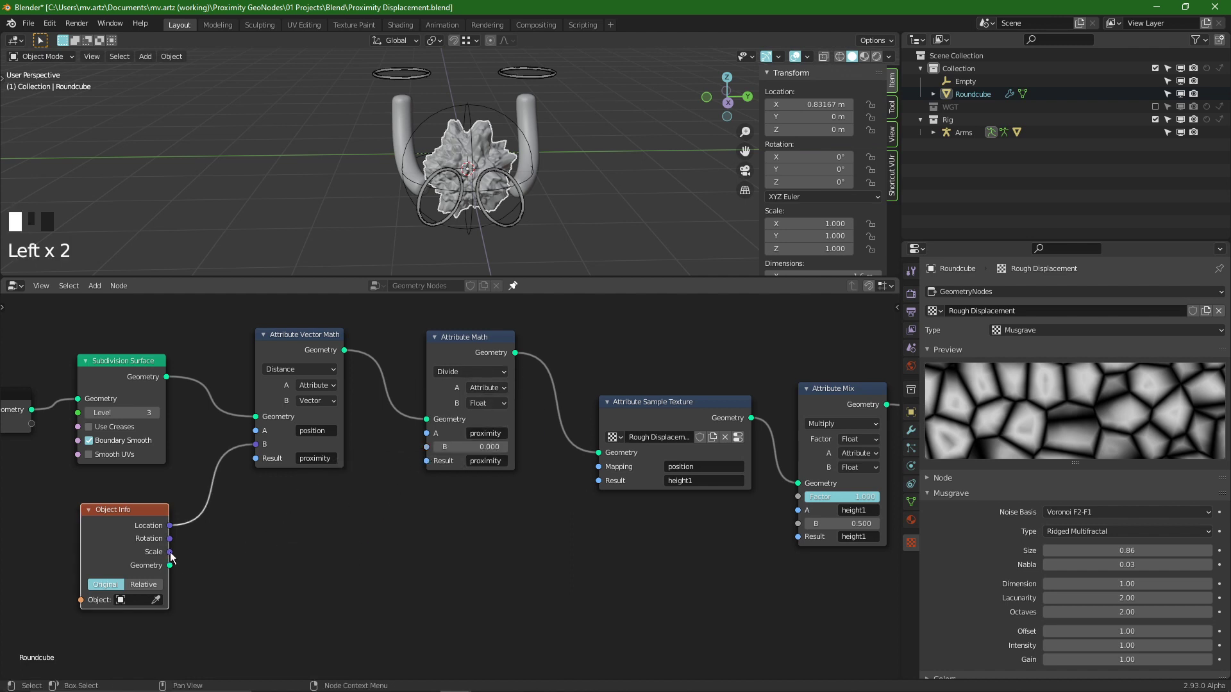
pyautogui.moveTo(171, 553); pyautogui.dragTo(425, 453)
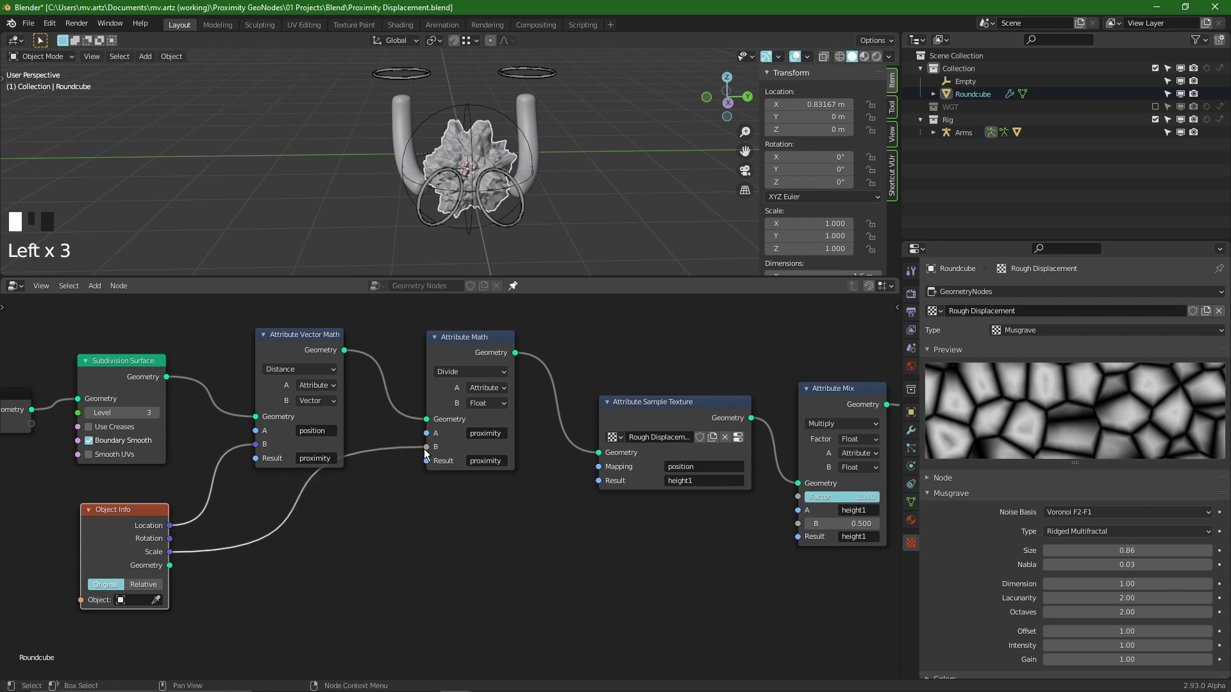
pyautogui.moveTo(312, 343); pyautogui.dragTo(310, 331)
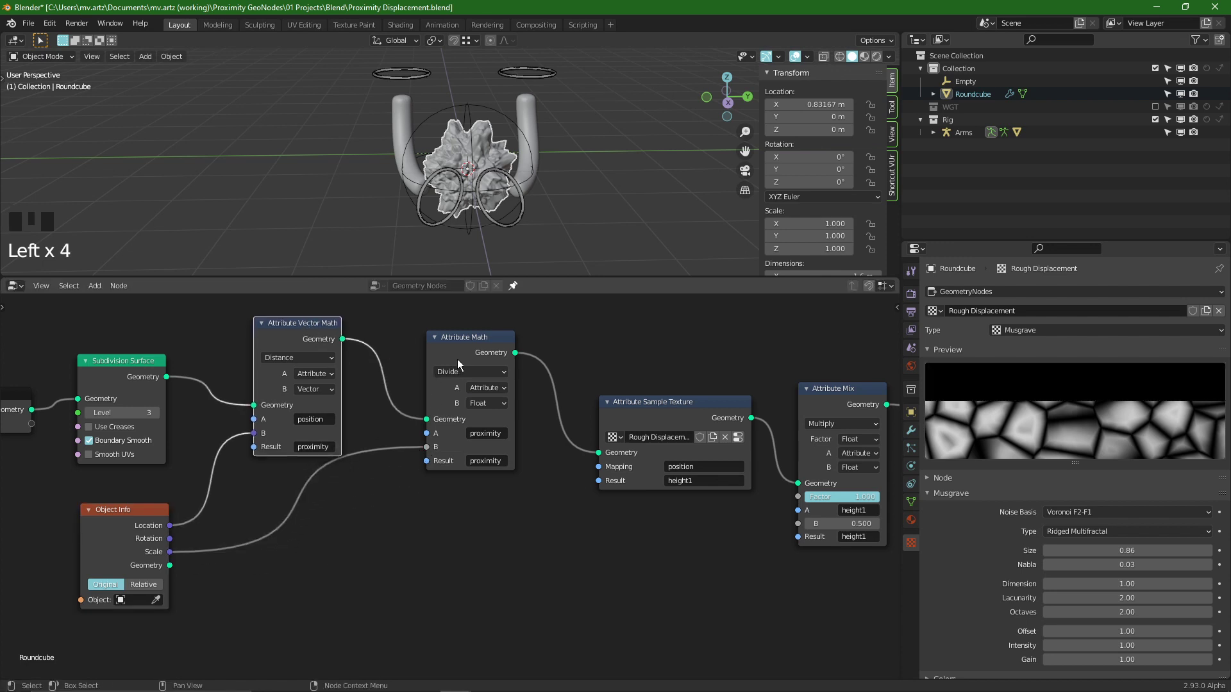
pyautogui.moveTo(456, 359); pyautogui.dragTo(451, 357)
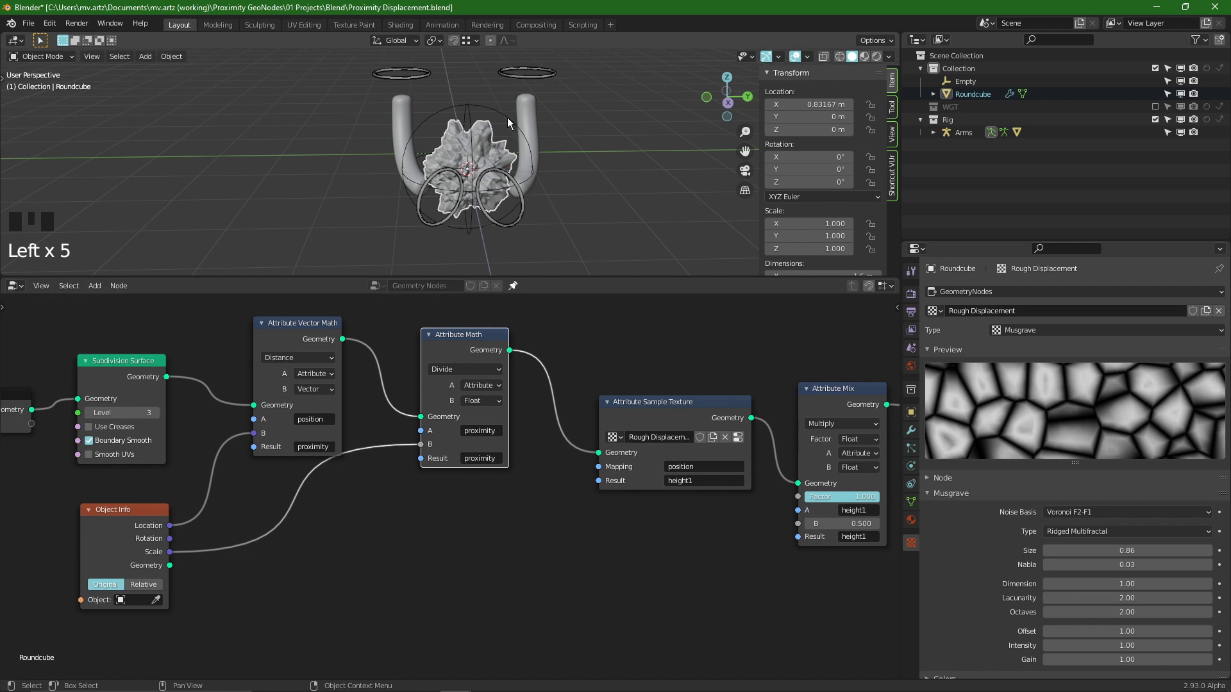
# - Assign the Empty as the Object Info node's object, sampled from the viewport, and switch the node to Relative
pyautogui.click(157, 599)
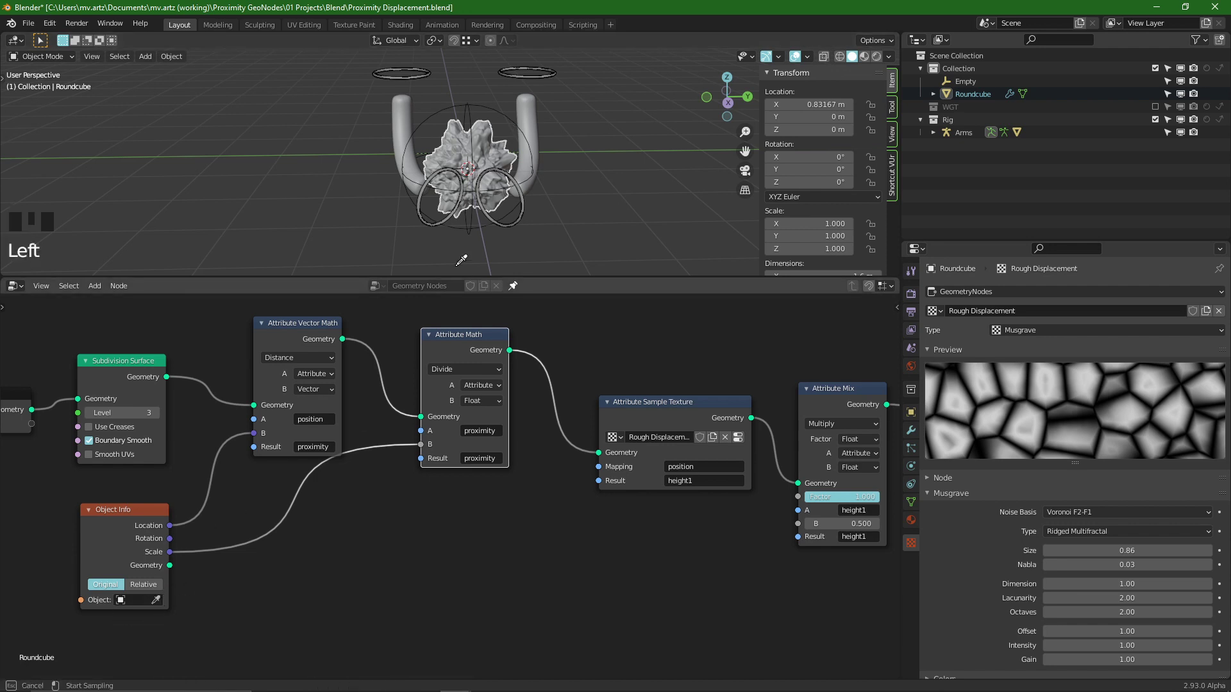
pyautogui.click(487, 108)
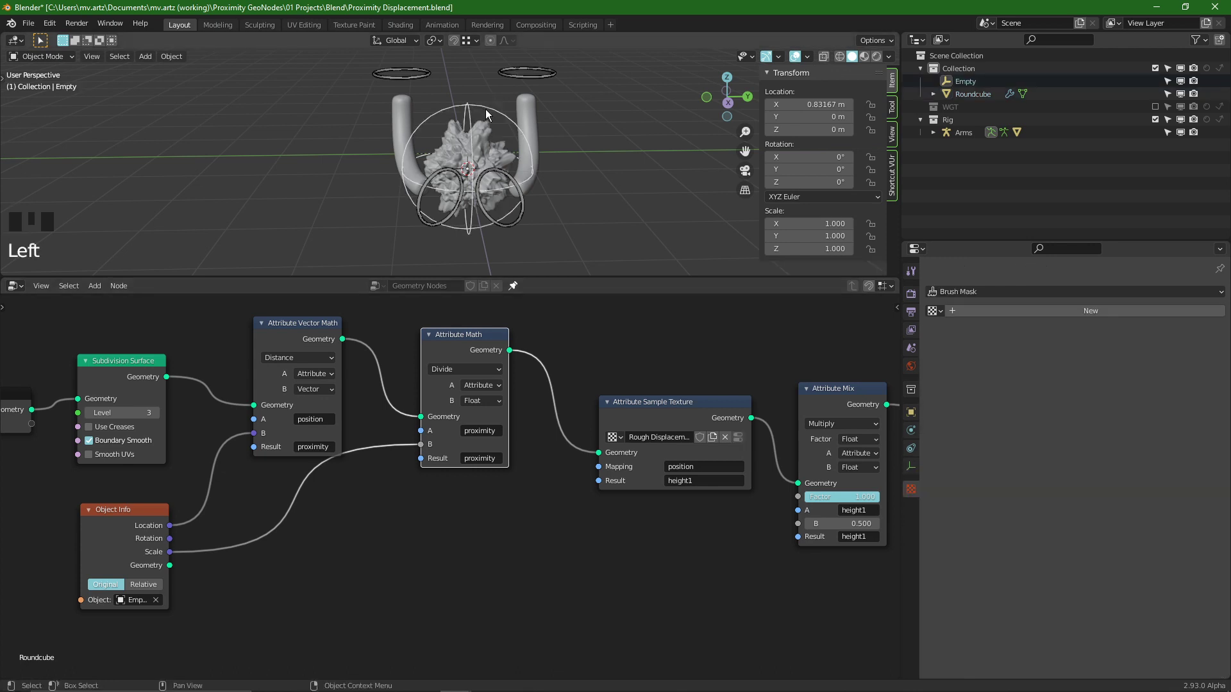
pyautogui.click(142, 585)
pyautogui.scroll(2, 168, 591)
pyautogui.scroll(1, 170, 593)
pyautogui.click(130, 570)
pyautogui.click(165, 570)
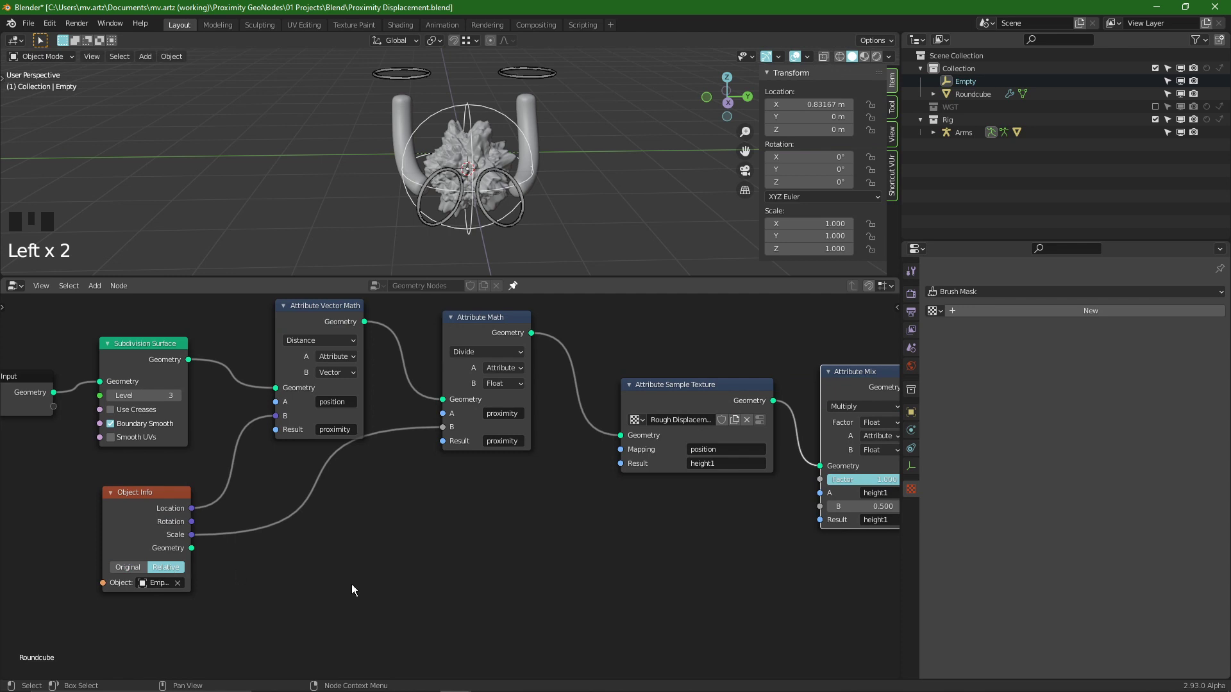
# - Tidy the node layout by repositioning the two math nodes, the Rough Displacement texture node and the height1 Attribute Mix node
pyautogui.moveTo(352, 583)
pyautogui.mouseDown(button='middle')
pyautogui.moveTo(376, 579)
pyautogui.moveTo(360, 600)
pyautogui.mouseUp(button='middle')
pyautogui.scroll(2, 421, 471)
pyautogui.moveTo(420, 470)
pyautogui.mouseDown()
pyautogui.moveTo(407, 483)
pyautogui.moveTo(420, 475)
pyautogui.mouseUp()
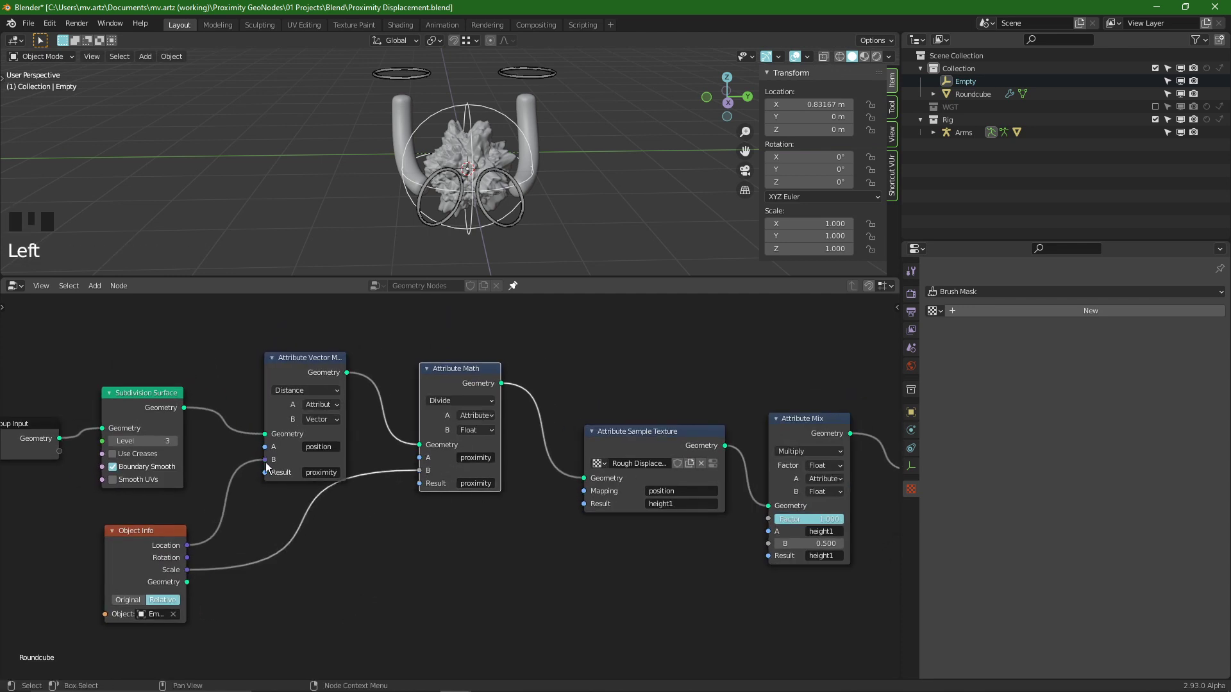
pyautogui.moveTo(265, 463)
pyautogui.mouseDown()
pyautogui.moveTo(221, 494)
pyautogui.moveTo(264, 478)
pyautogui.mouseUp()
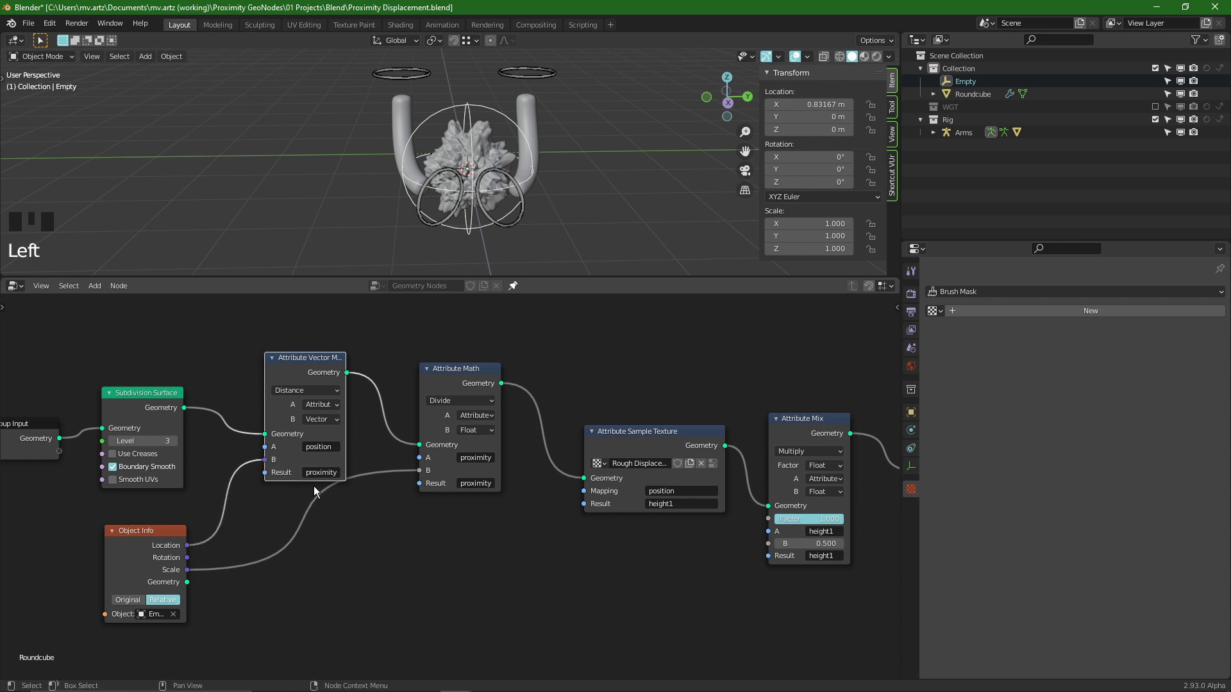
pyautogui.moveTo(542, 571); pyautogui.dragTo(372, 569, button='middle')
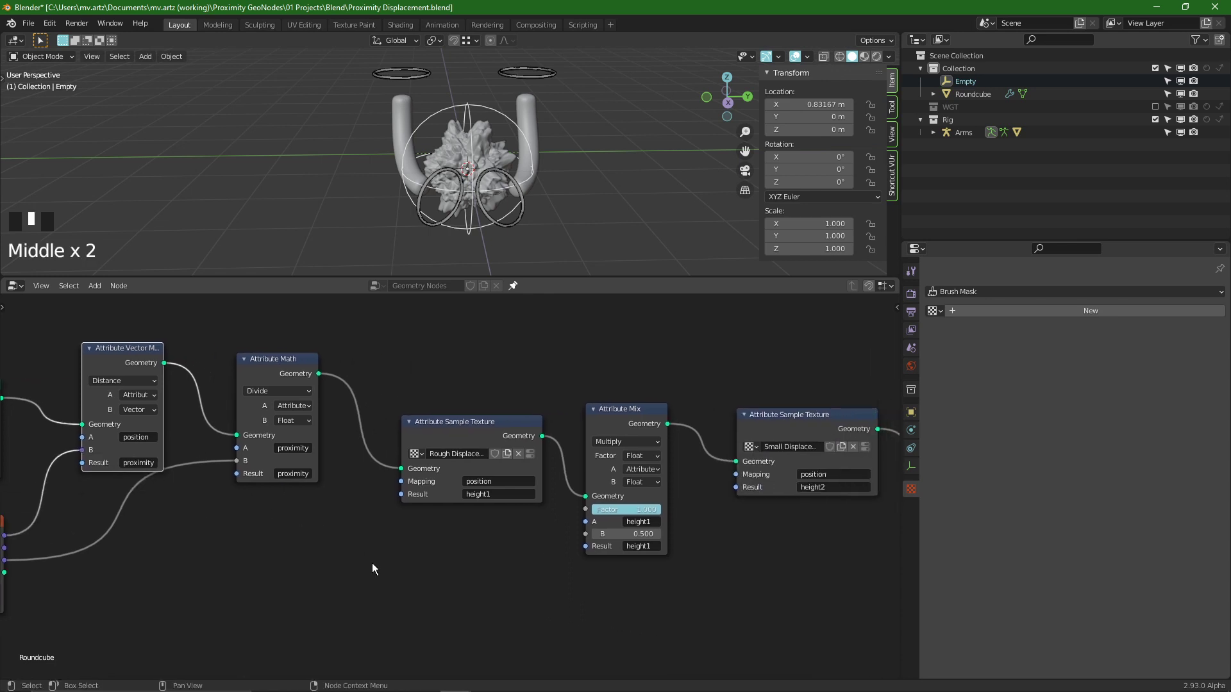
pyautogui.moveTo(463, 436); pyautogui.dragTo(447, 424)
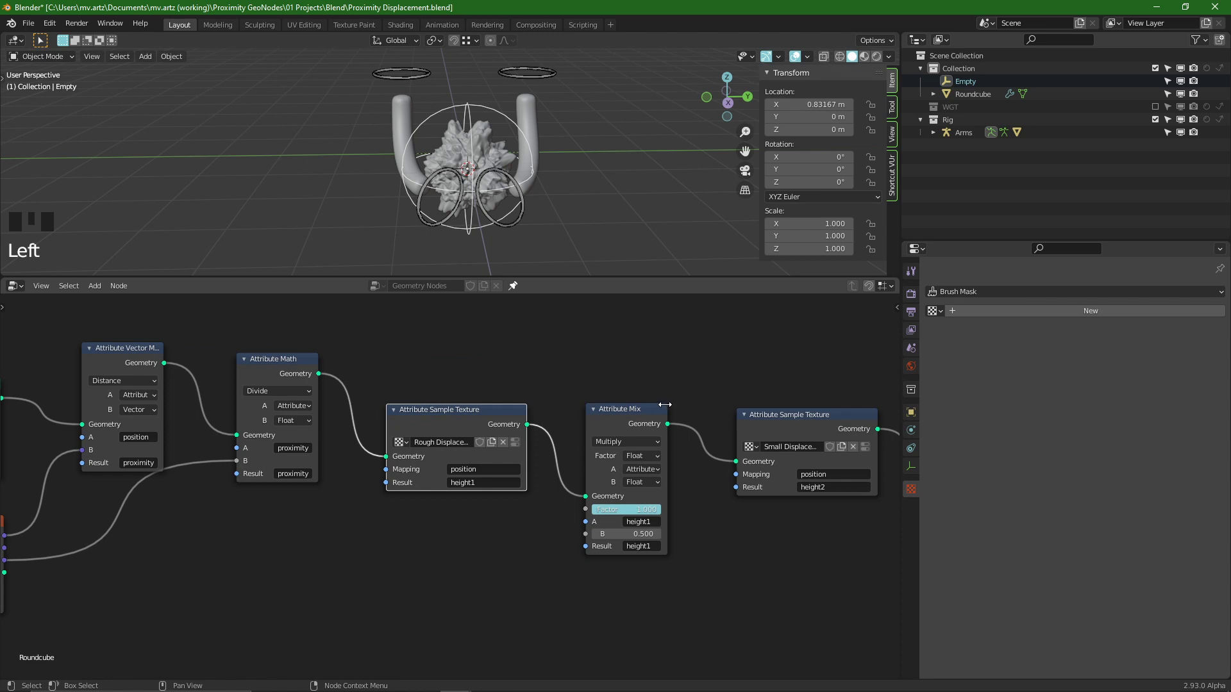
pyautogui.moveTo(630, 424); pyautogui.dragTo(621, 409)
# - Change the height1 Attribute Mix node's Factor type to Attribute and set its factor to proximity
pyautogui.scroll(2, 611, 498)
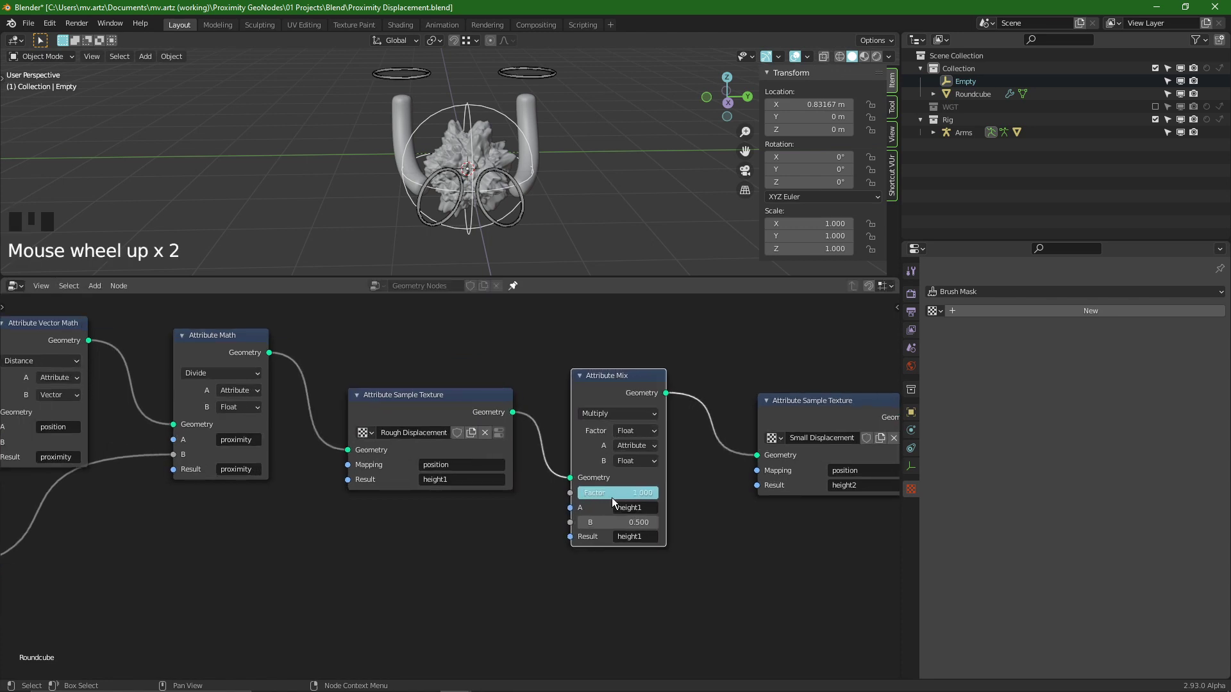
pyautogui.click(638, 428)
pyautogui.click(641, 450)
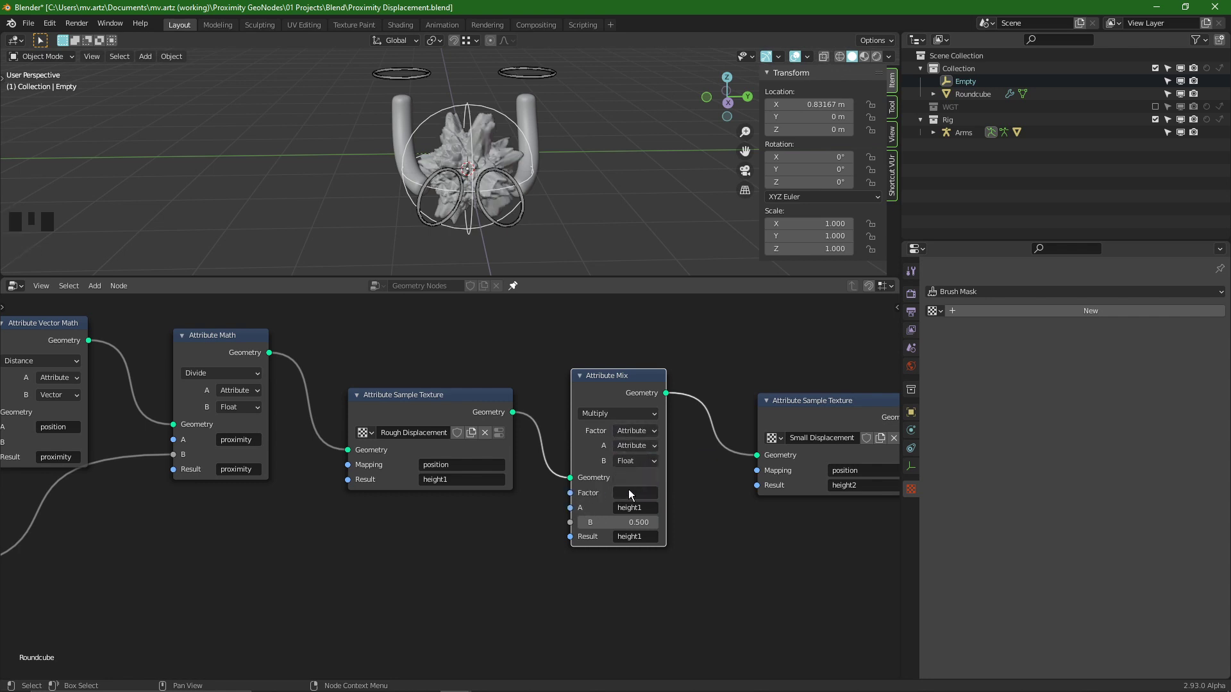
pyautogui.write('proximity')
# - Move the Empty off the sphere toward one arm, to about X 1.01 m, Y 0.94 m, Z -0.29 m
pyautogui.press('s')
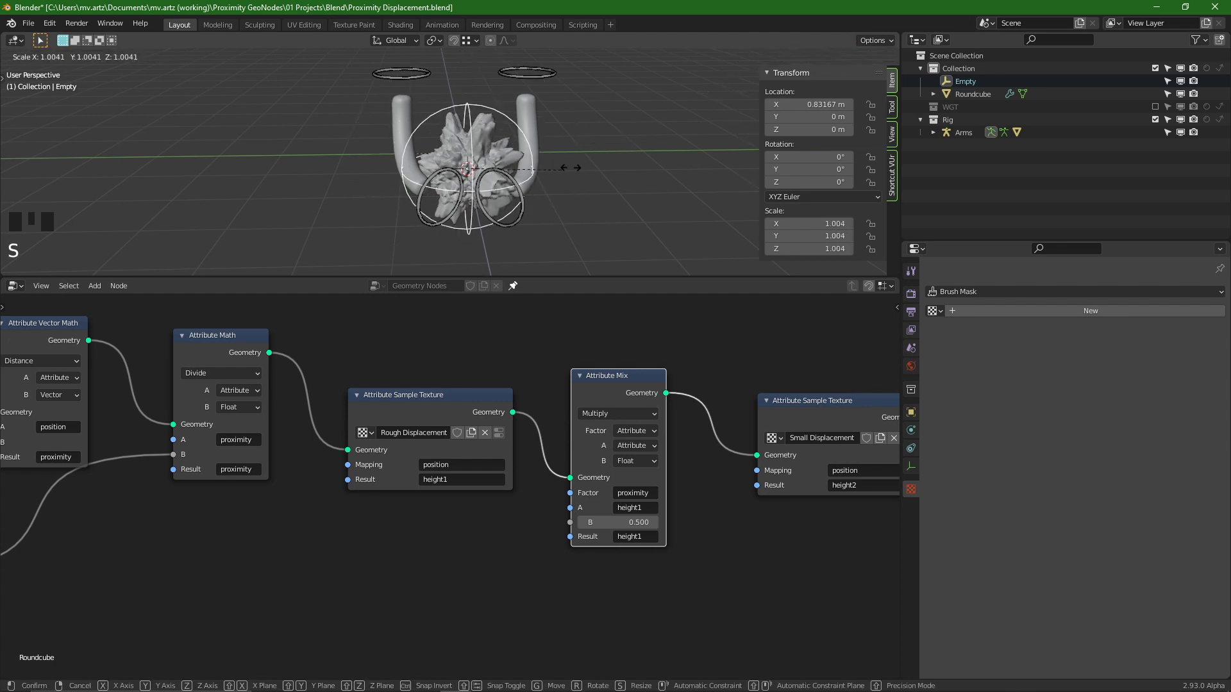
pyautogui.rightClick(572, 173)
pyautogui.press('g')
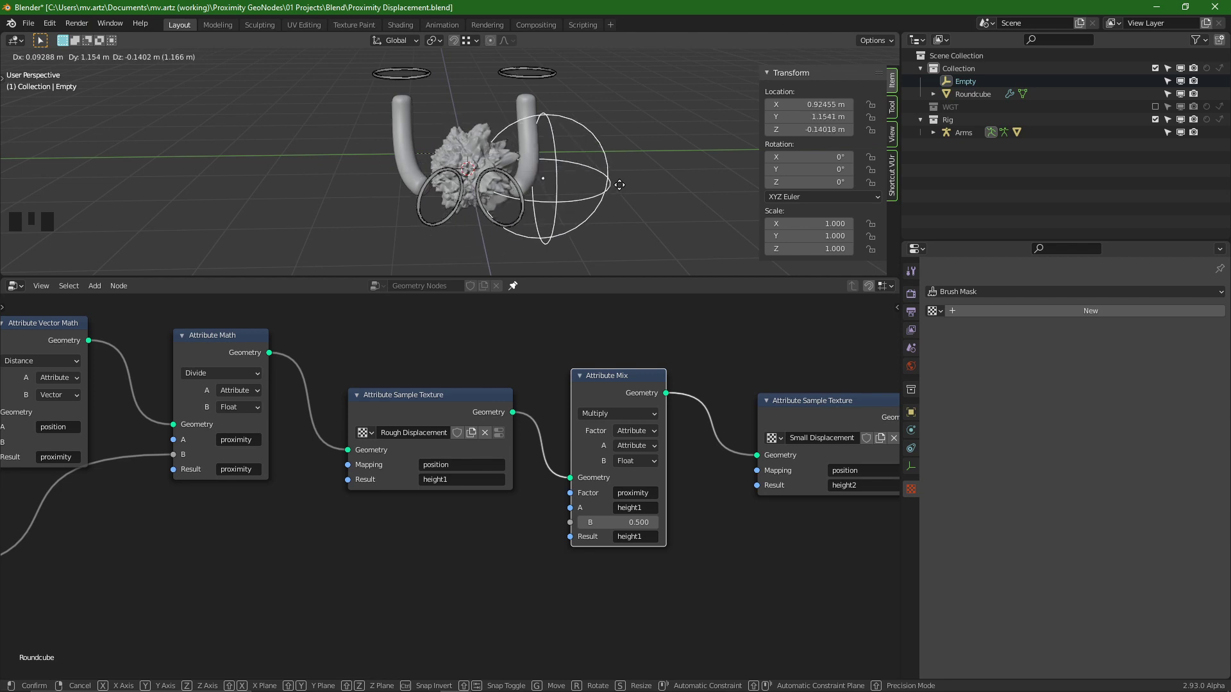
pyautogui.click(600, 209)
pyautogui.keyDown('alt'); pyautogui.moveTo(600, 208); pyautogui.dragTo(649, 209, button='middle'); pyautogui.keyUp('alt')
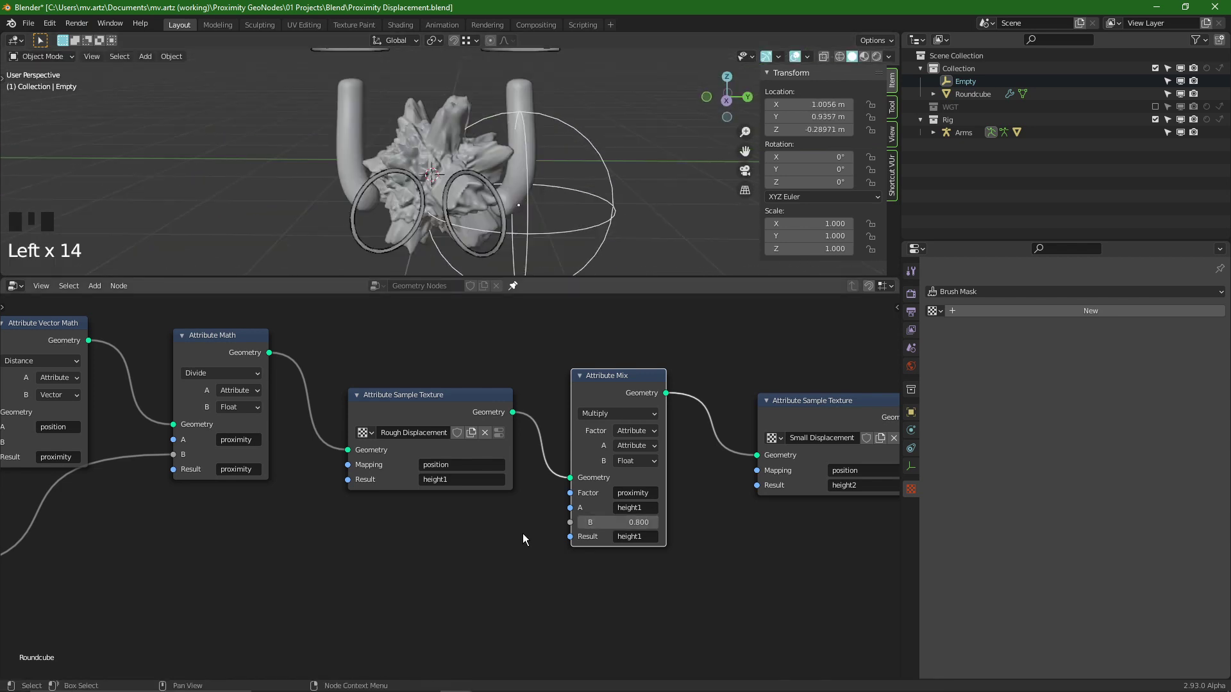
# - Set the B value of the height1 Multiply mix node to 0.5
pyautogui.rightClick(521, 534)
pyautogui.click(616, 522)
pyautogui.write('.5')
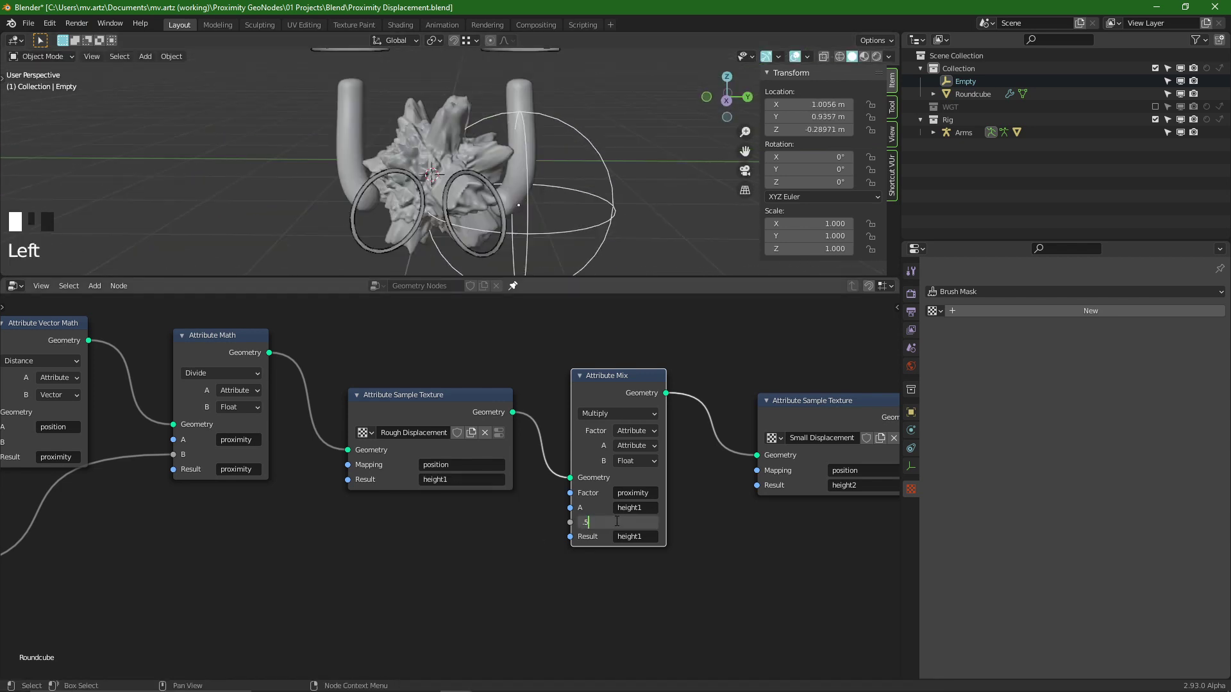
pyautogui.press('Return')
pyautogui.moveTo(616, 522)
pyautogui.mouseDown()
pyautogui.moveTo(705, 522)
pyautogui.moveTo(526, 522)
pyautogui.moveTo(705, 522)
pyautogui.moveTo(616, 522)
pyautogui.mouseUp()
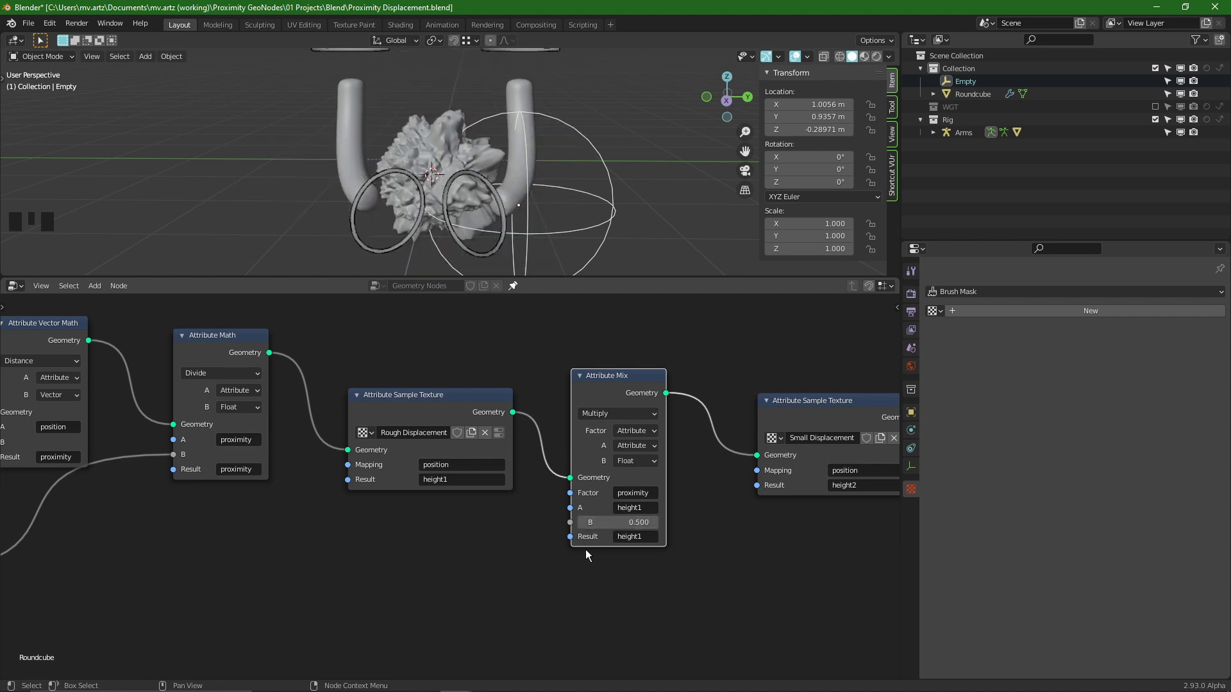
# - Examine the node chain from the distance setup to the final mix nodes, including the height2 Multiply node's B value
pyautogui.scroll(-2, 416, 561)
pyautogui.moveTo(99, 546); pyautogui.dragTo(305, 516, button='middle')
pyautogui.moveTo(365, 453); pyautogui.dragTo(433, 474, button='middle')
pyautogui.scroll(1, 594, 508)
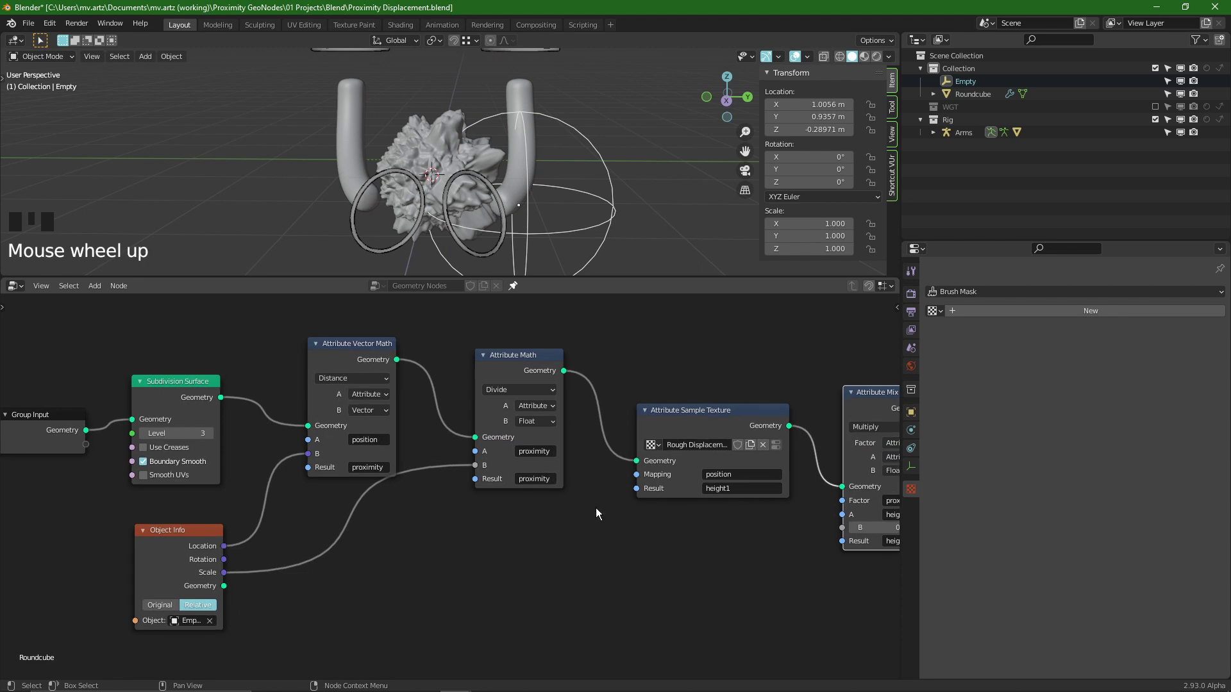
pyautogui.moveTo(633, 531); pyautogui.dragTo(337, 558, button='middle')
pyautogui.scroll(-4, 673, 558)
pyautogui.moveTo(782, 570); pyautogui.dragTo(425, 543, button='middle')
pyautogui.scroll(1, 582, 515)
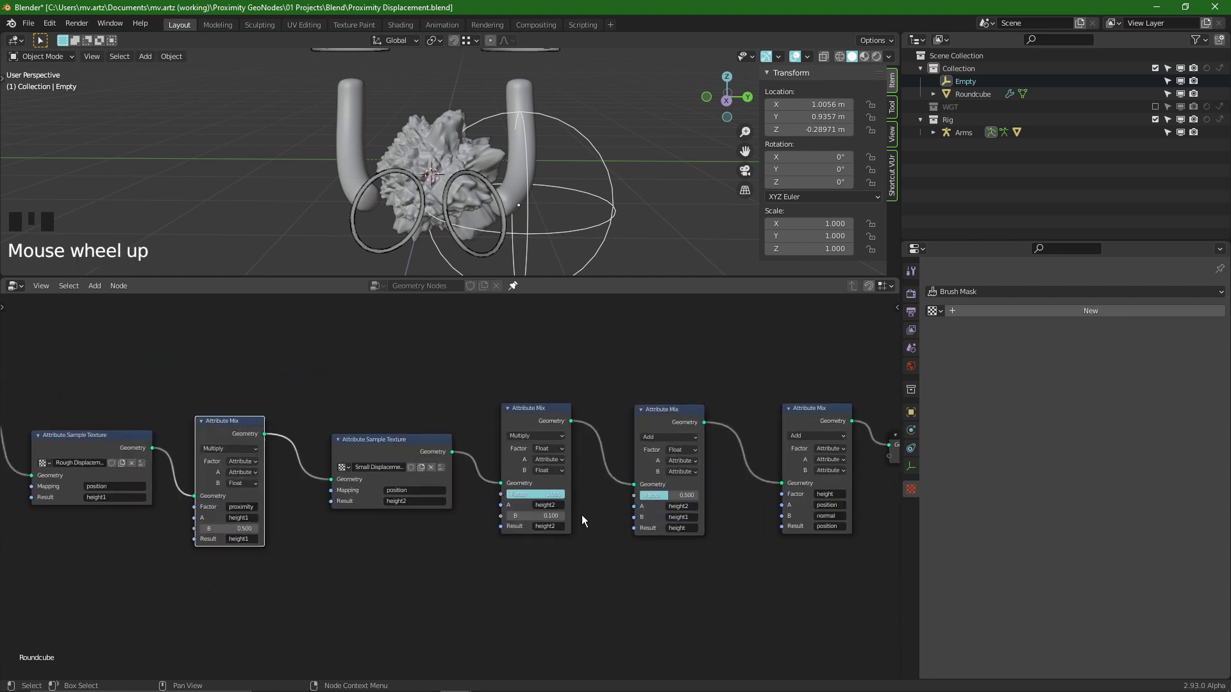
pyautogui.scroll(6, 581, 514)
pyautogui.click(529, 516)
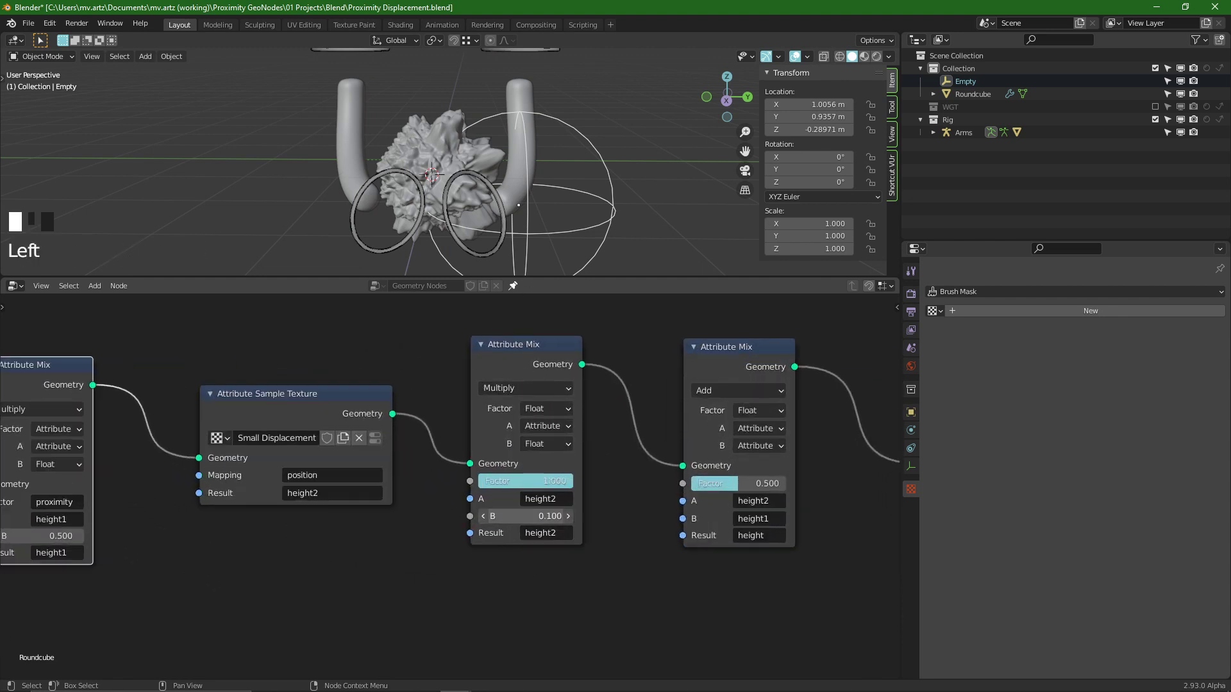
pyautogui.moveTo(529, 516)
pyautogui.mouseDown()
pyautogui.moveTo(580, 516)
pyautogui.moveTo(522, 516)
pyautogui.moveTo(573, 516)
pyautogui.moveTo(548, 516)
pyautogui.mouseUp()
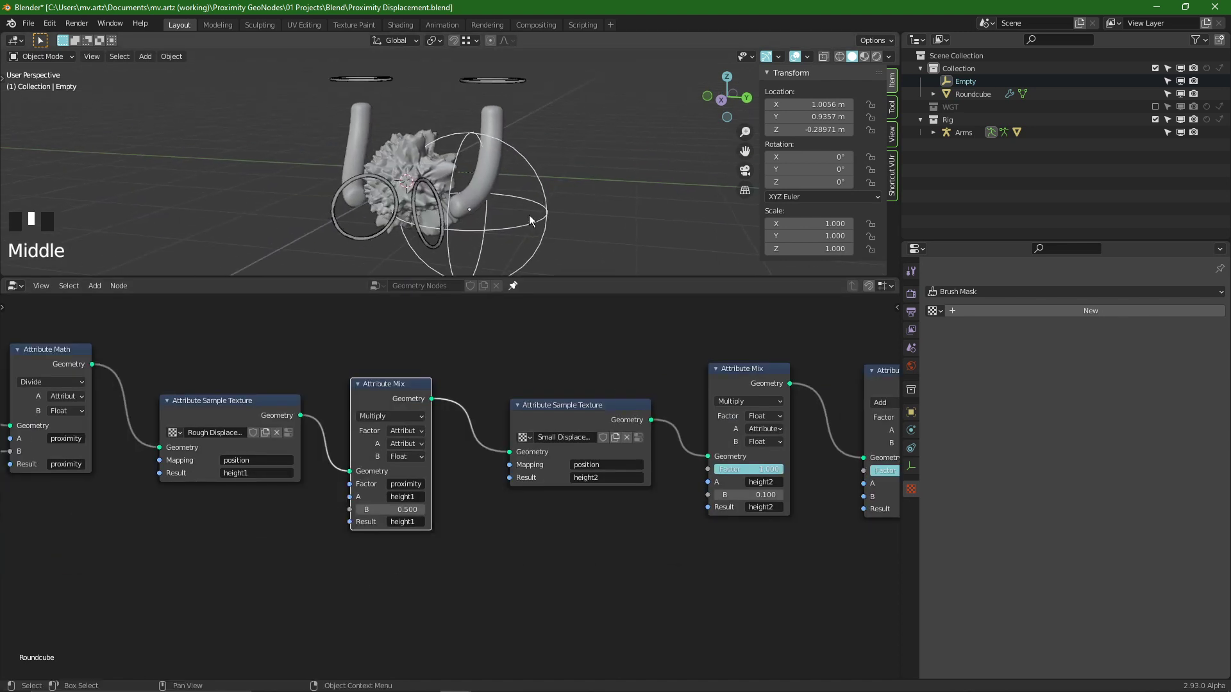
# - Scale the Empty down to about 0.595 and move it closer to the sphere
pyautogui.keyDown('alt'); pyautogui.moveTo(530, 219); pyautogui.dragTo(532, 218, button='middle'); pyautogui.keyUp('alt')
pyautogui.press('s')
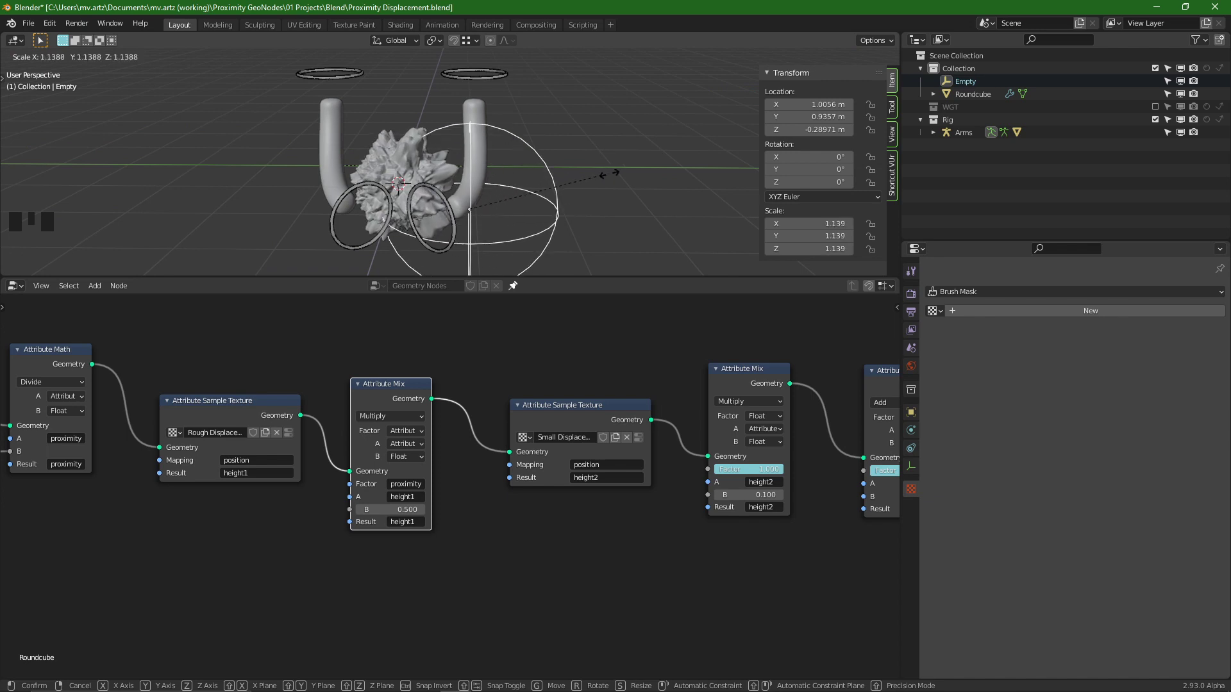
pyautogui.click(543, 191)
pyautogui.press('g')
pyautogui.click(487, 199)
# - Move the Empty around the sphere and place it above, at about X 0.79 m, Y -0.08 m, Z 0.62 m
pyautogui.keyDown('alt'); pyautogui.moveTo(442, 211); pyautogui.dragTo(500, 215, button='middle'); pyautogui.keyUp('alt')
pyautogui.press('g')
pyautogui.click(409, 229)
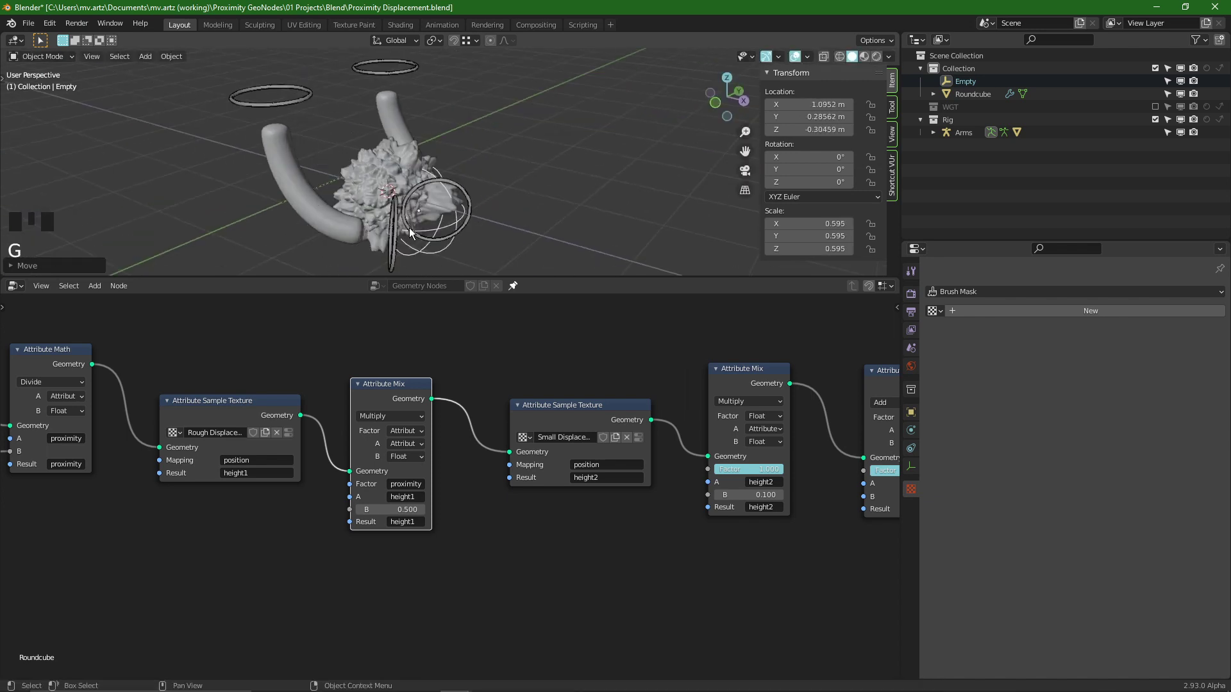
pyautogui.press('g')
pyautogui.click(435, 148)
pyautogui.keyDown('alt'); pyautogui.moveTo(435, 147); pyautogui.dragTo(468, 173, button='middle'); pyautogui.keyUp('alt')
pyautogui.press('g')
pyautogui.click(449, 192)
# - Shift the nodes from Group Input through the Divide node away from the Rough Displacement texture node to make room
pyautogui.scroll(-4, 435, 512)
pyautogui.scroll(4, 375, 489)
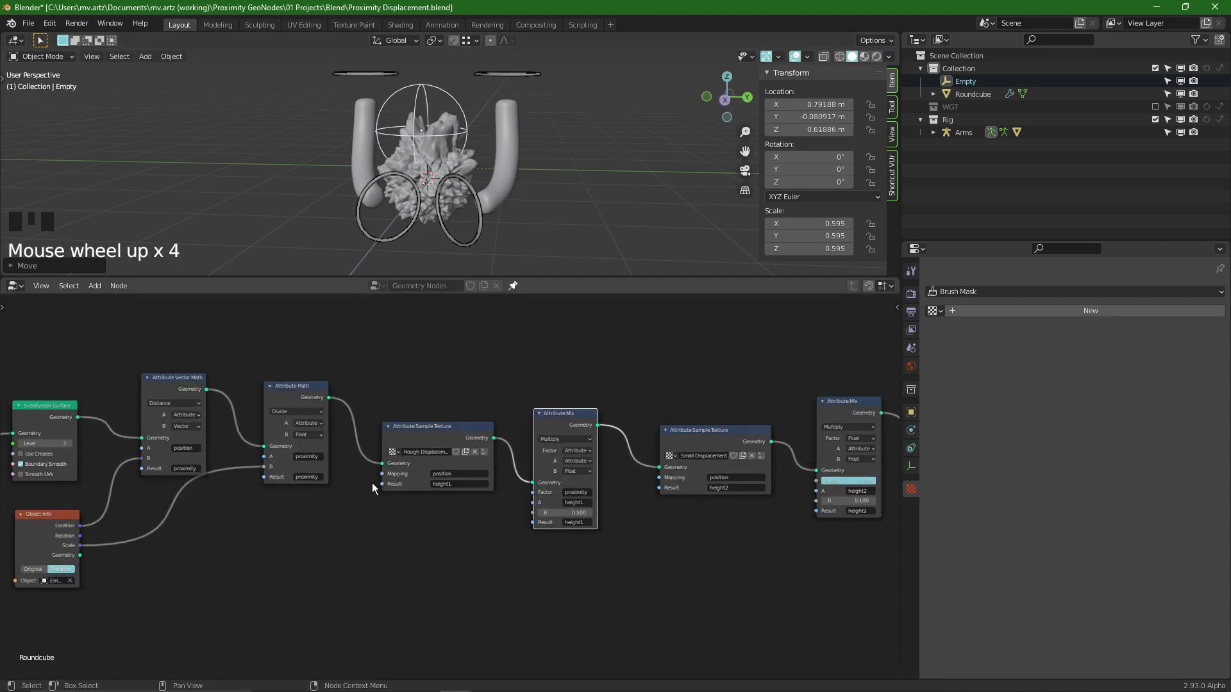
pyautogui.moveTo(372, 488); pyautogui.dragTo(407, 513, button='middle')
pyautogui.moveTo(179, 399); pyautogui.dragTo(562, 633)
pyautogui.press('g')
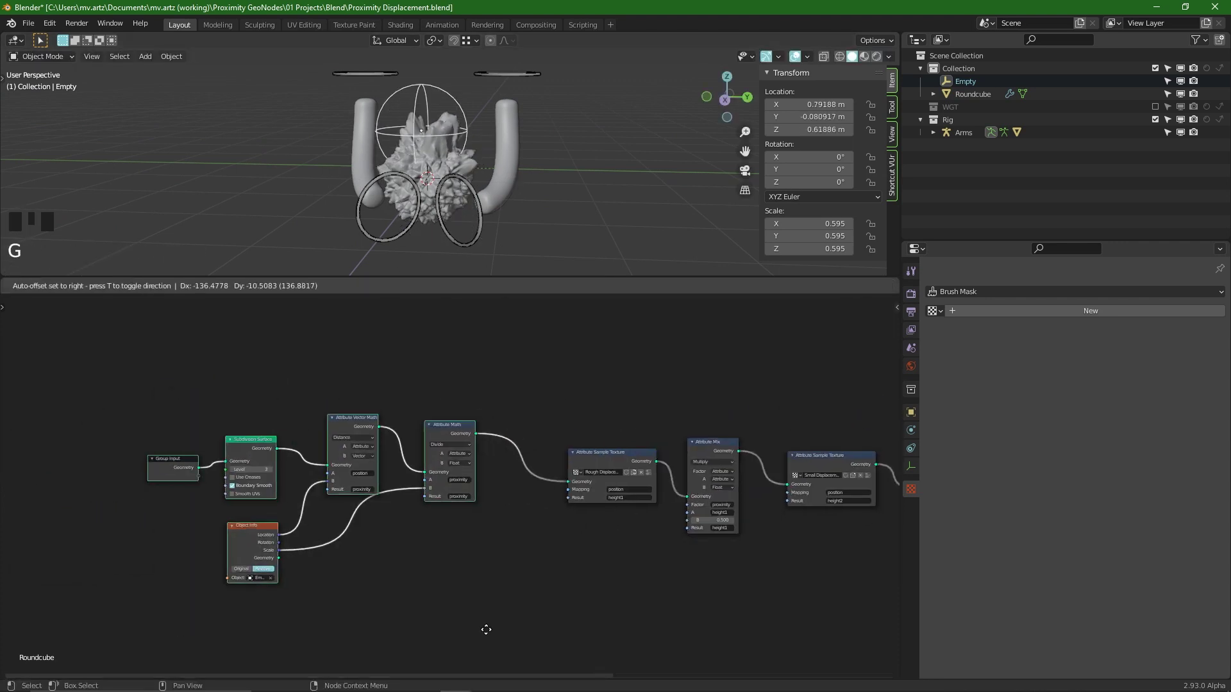
pyautogui.click(486, 629)
# - Raise the Subdivision Surface node's level to 4
pyautogui.scroll(5, 301, 497)
pyautogui.click(253, 455)
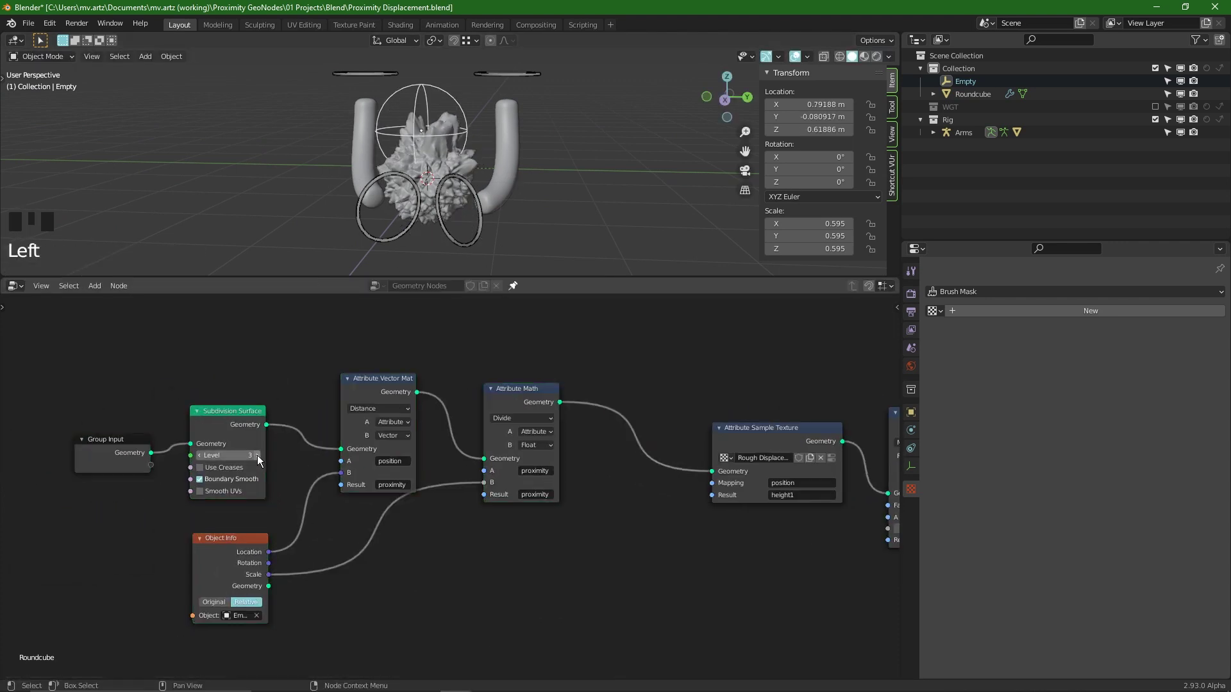
pyautogui.click(256, 455)
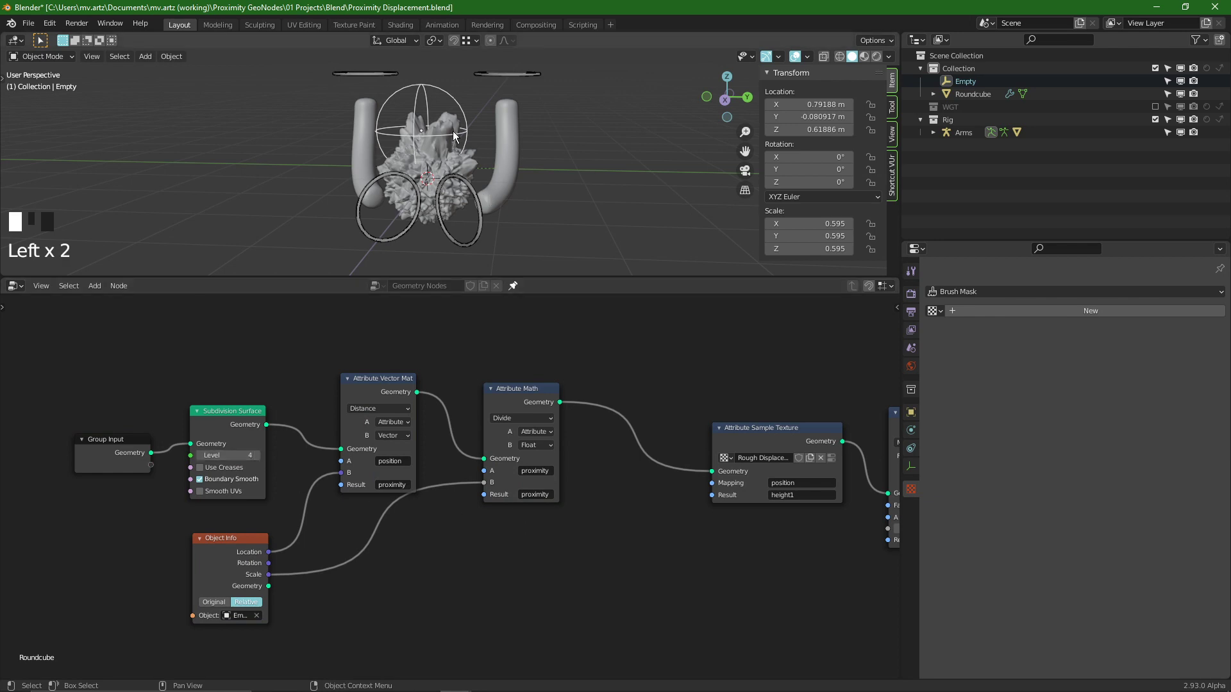
# - Insert an Attribute Color Ramp node between the Divide node and the Rough Displacement sample texture node
pyautogui.scroll(3, 453, 135)
pyautogui.hotkey('shift', 'a')
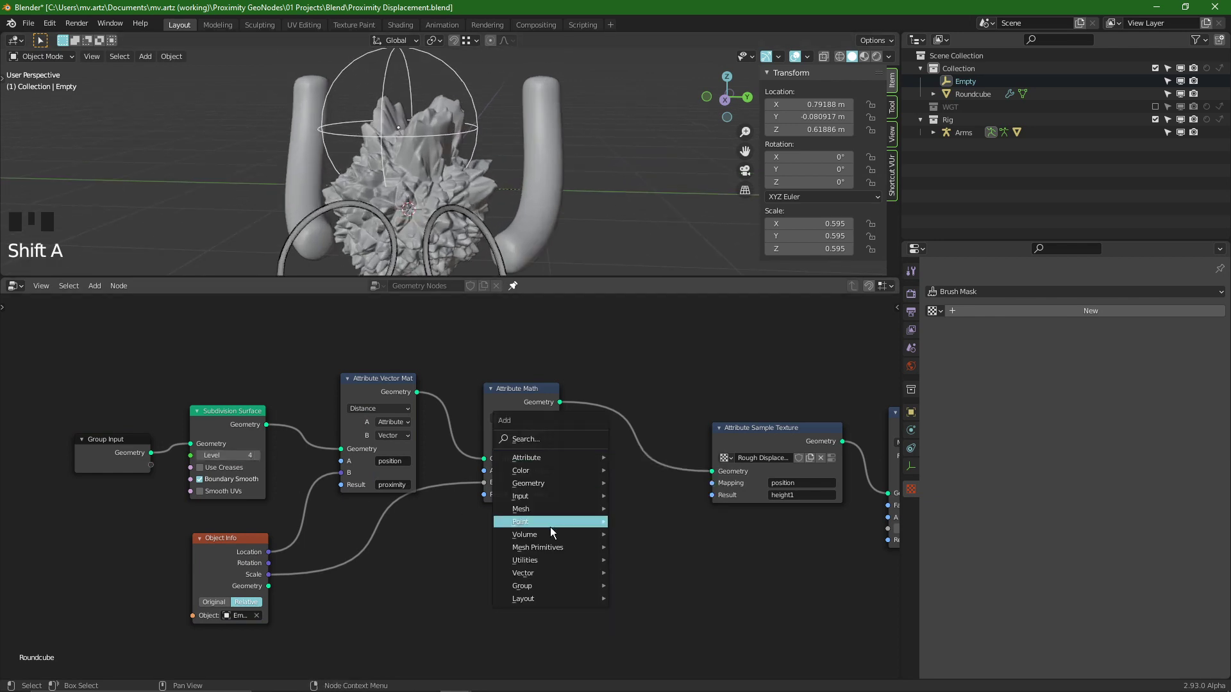
pyautogui.moveTo(557, 450)
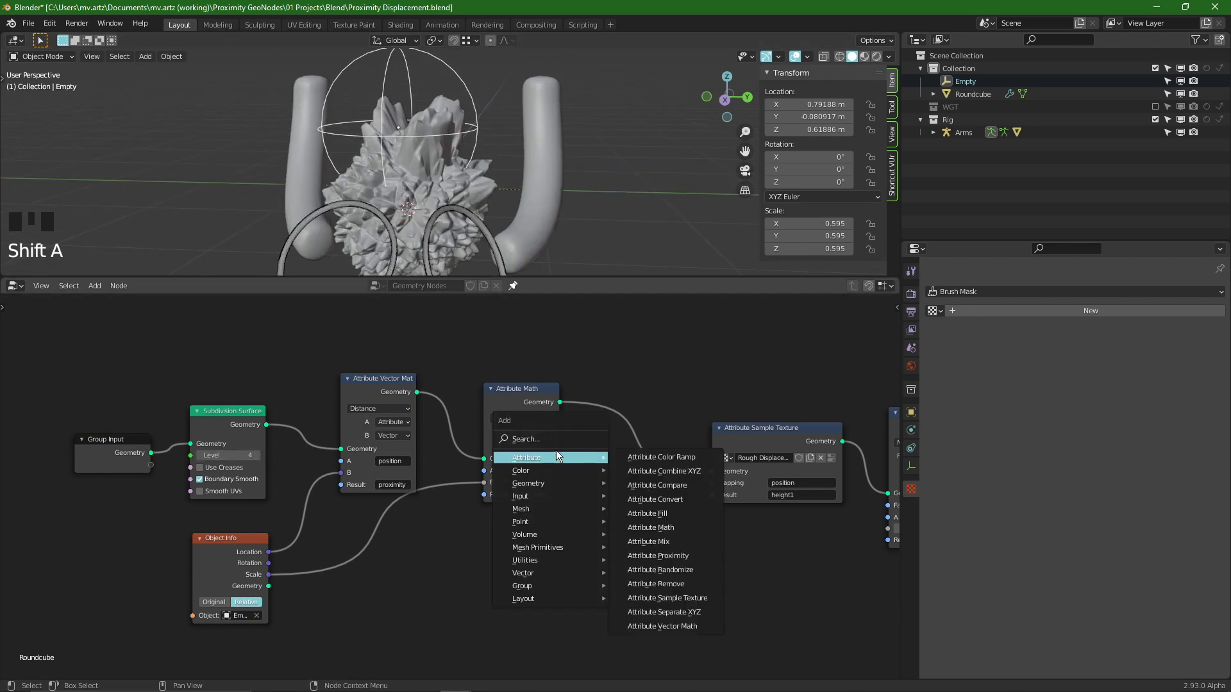
pyautogui.click(675, 456)
pyautogui.click(601, 390)
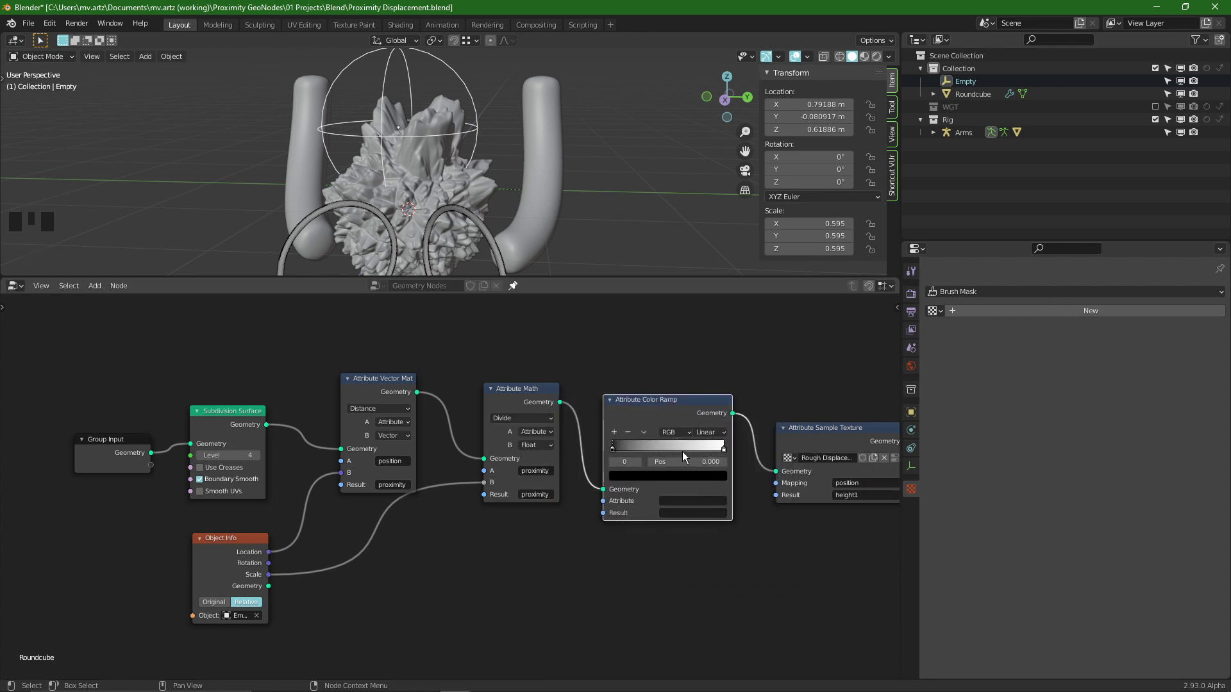
# - Set the color ramp node's Attribute and Result to proximity
pyautogui.moveTo(666, 445); pyautogui.dragTo(449, 457, button='middle')
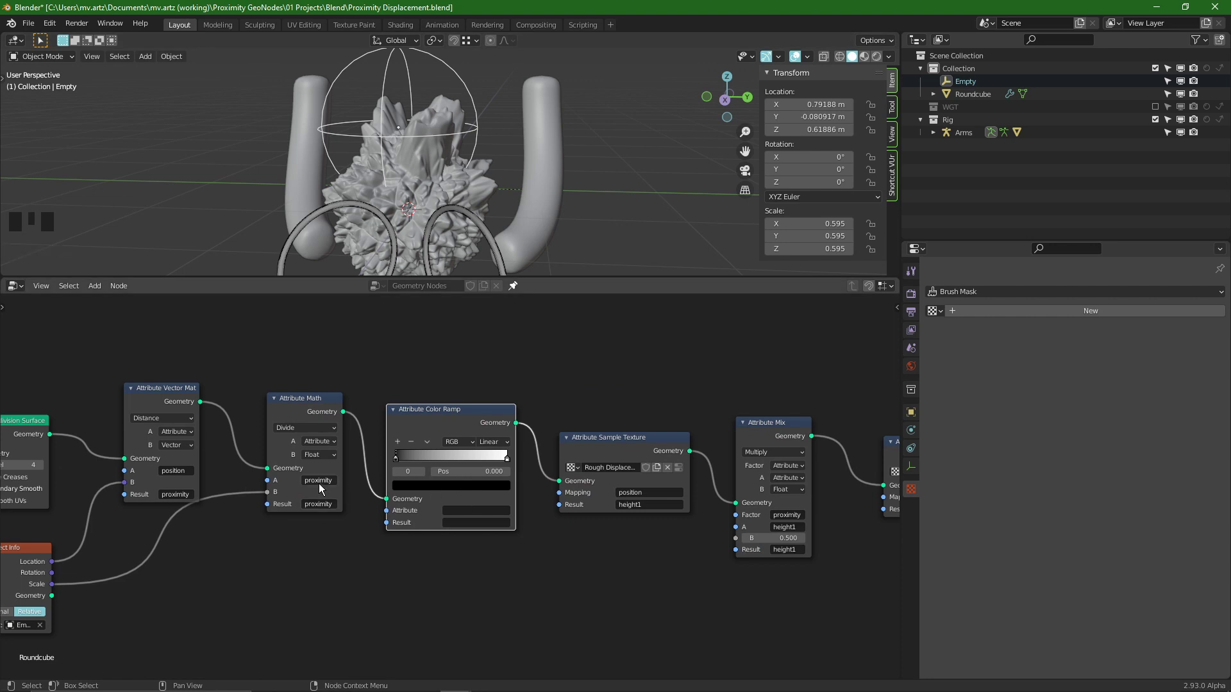
pyautogui.hotkey('ctrl', 'c')
pyautogui.hotkey('ctrl', 'v')
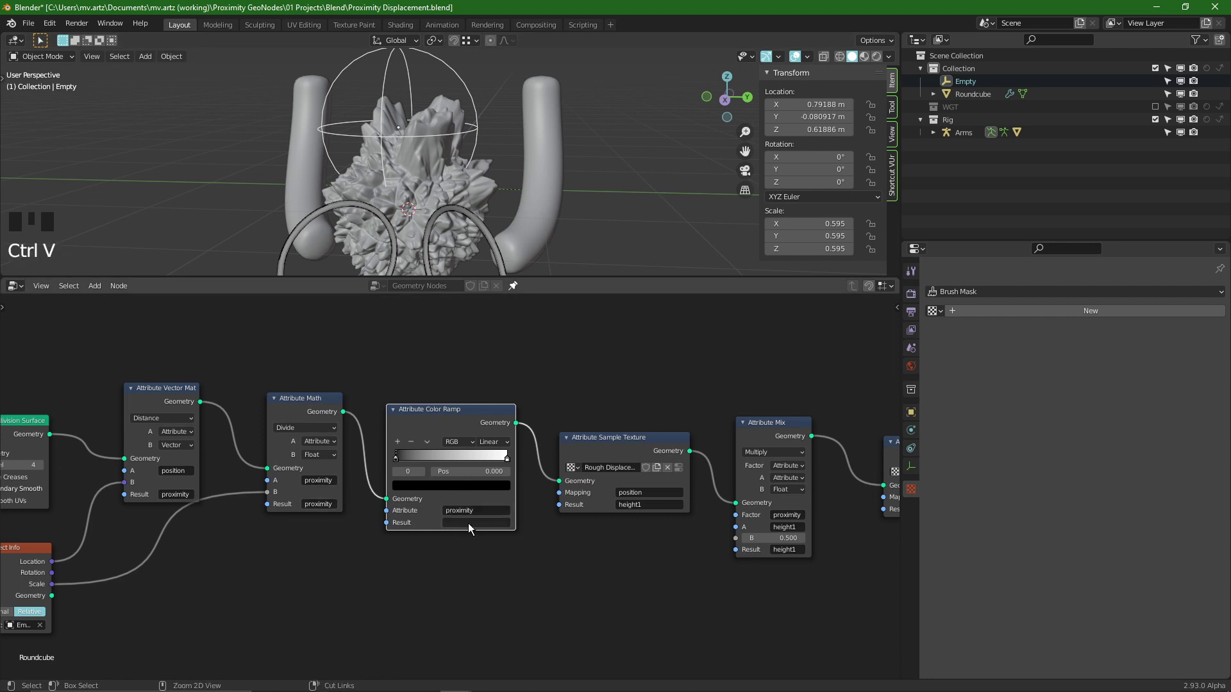
pyautogui.hotkey('ctrl', 'v')
# - Review the displaced sphere, the color ramp's black stop and the surrounding node chain
pyautogui.scroll(-2, 467, 195)
pyautogui.moveTo(468, 195); pyautogui.dragTo(445, 113, button='middle')
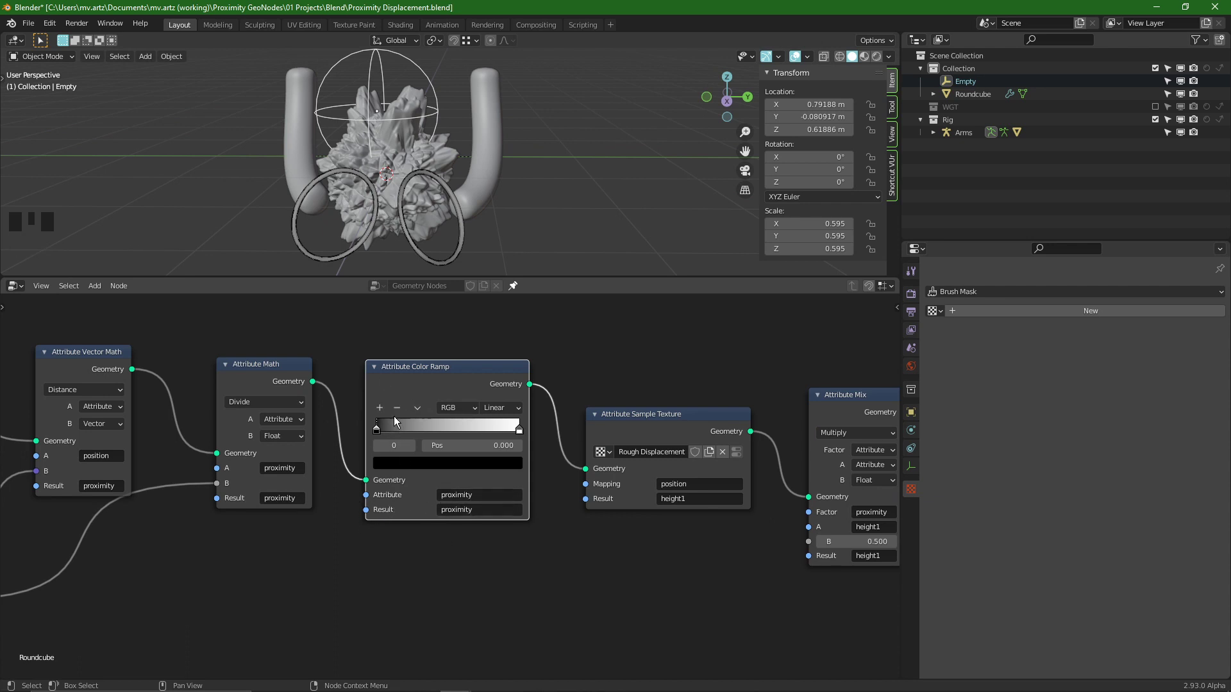
pyautogui.moveTo(391, 430); pyautogui.dragTo(356, 432)
pyautogui.scroll(-5, 406, 549)
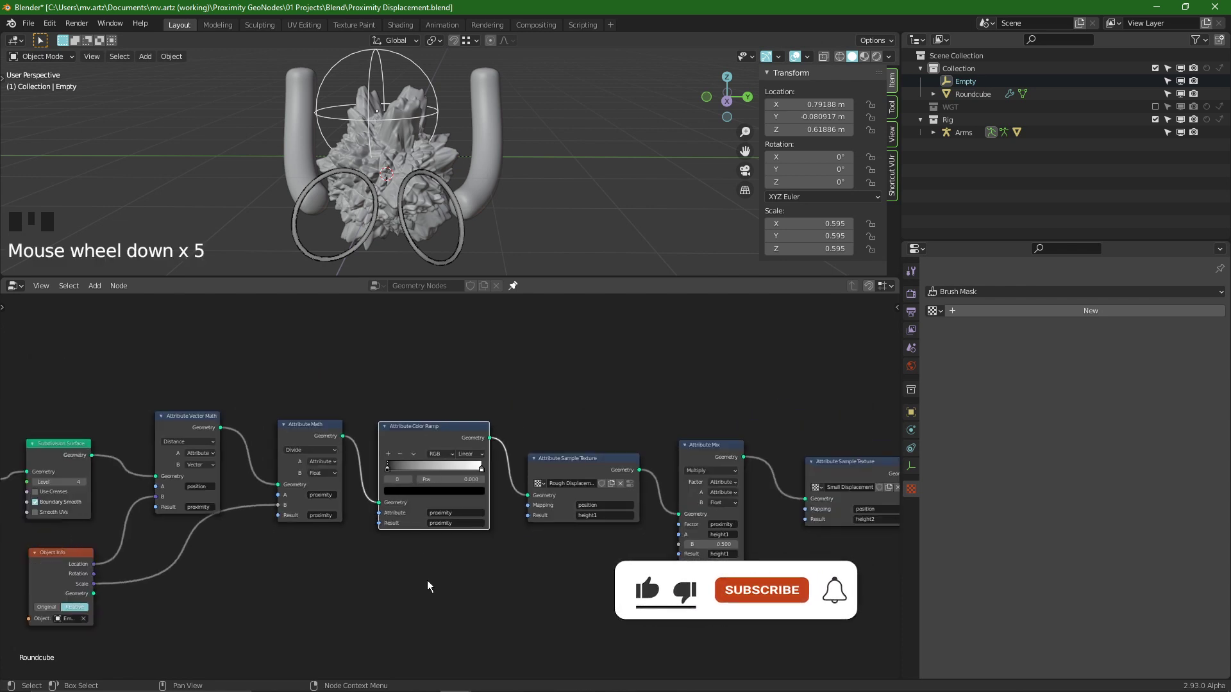
pyautogui.scroll(-2, 299, 596)
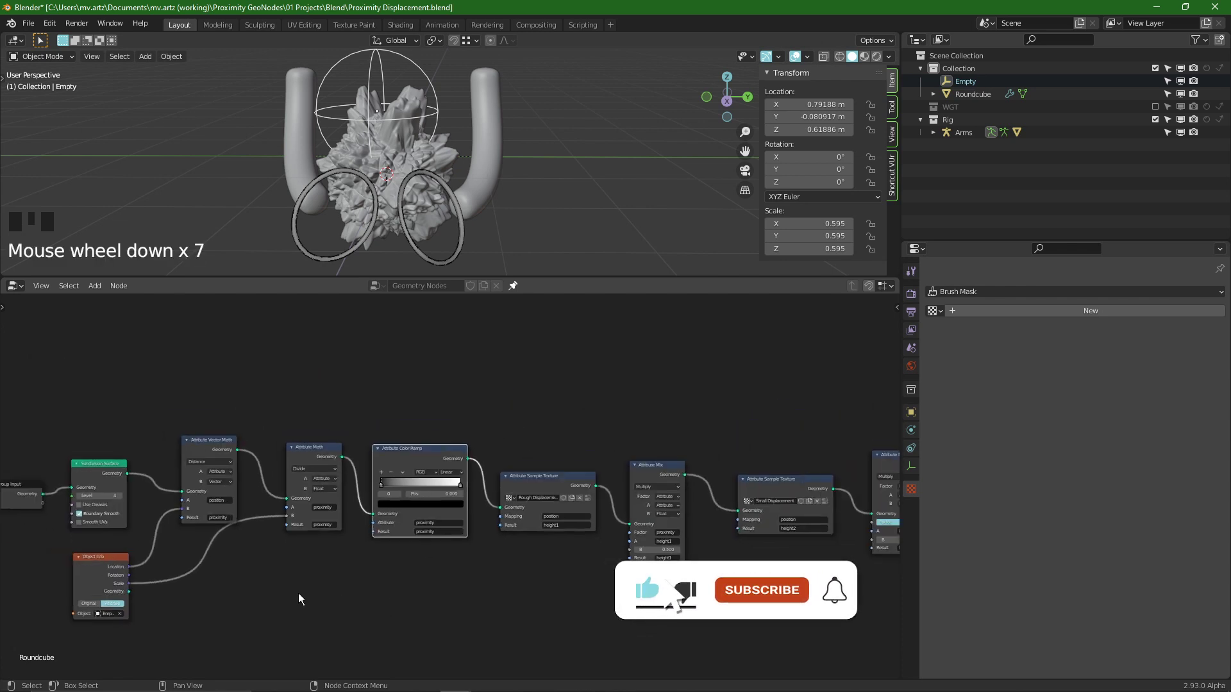
pyautogui.moveTo(298, 594); pyautogui.dragTo(367, 571, button='middle')
pyautogui.scroll(2, 368, 576)
pyautogui.click(313, 408)
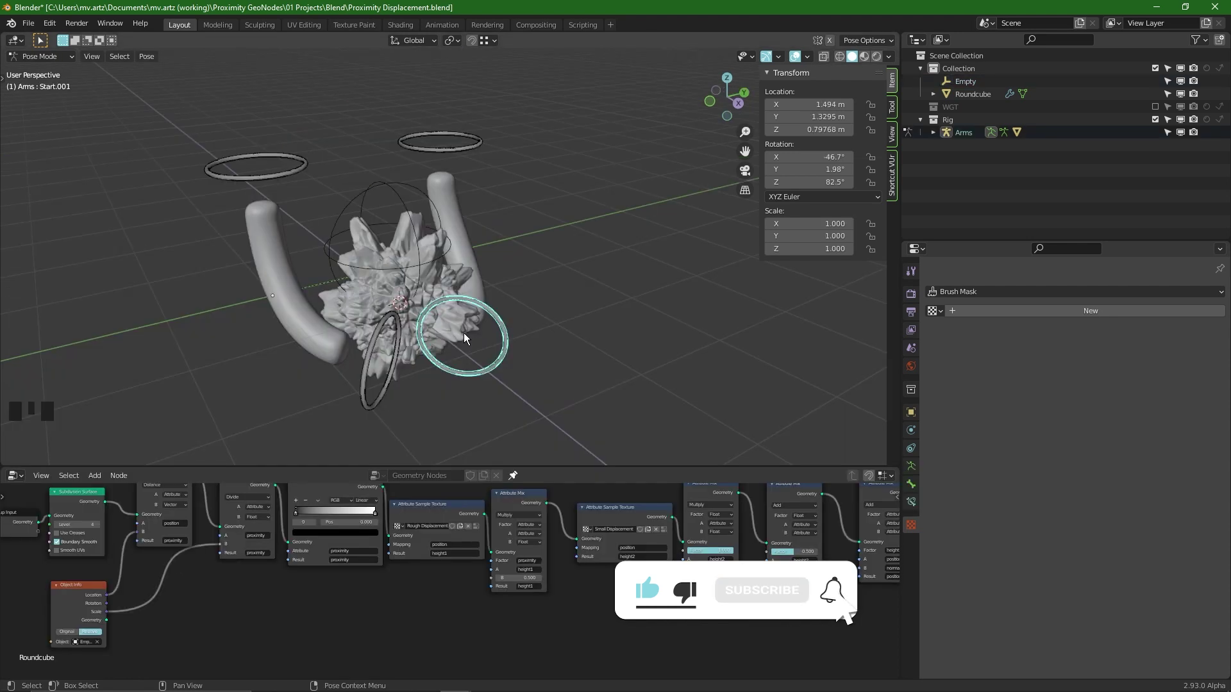
pyautogui.press('g')
pyautogui.rightClick(528, 302)
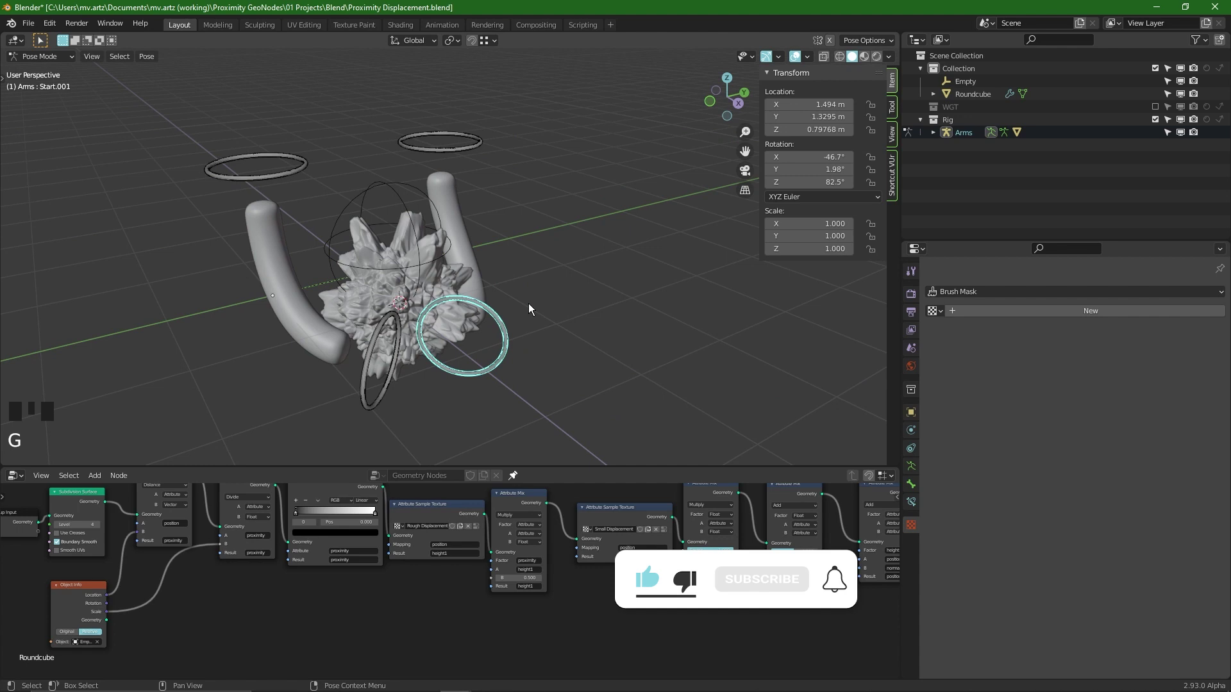
# - Move both lower arm controls about -0.36 m along global X and raise them about 0.29 m along global Z
pyautogui.moveTo(529, 308); pyautogui.dragTo(440, 340, button='middle')
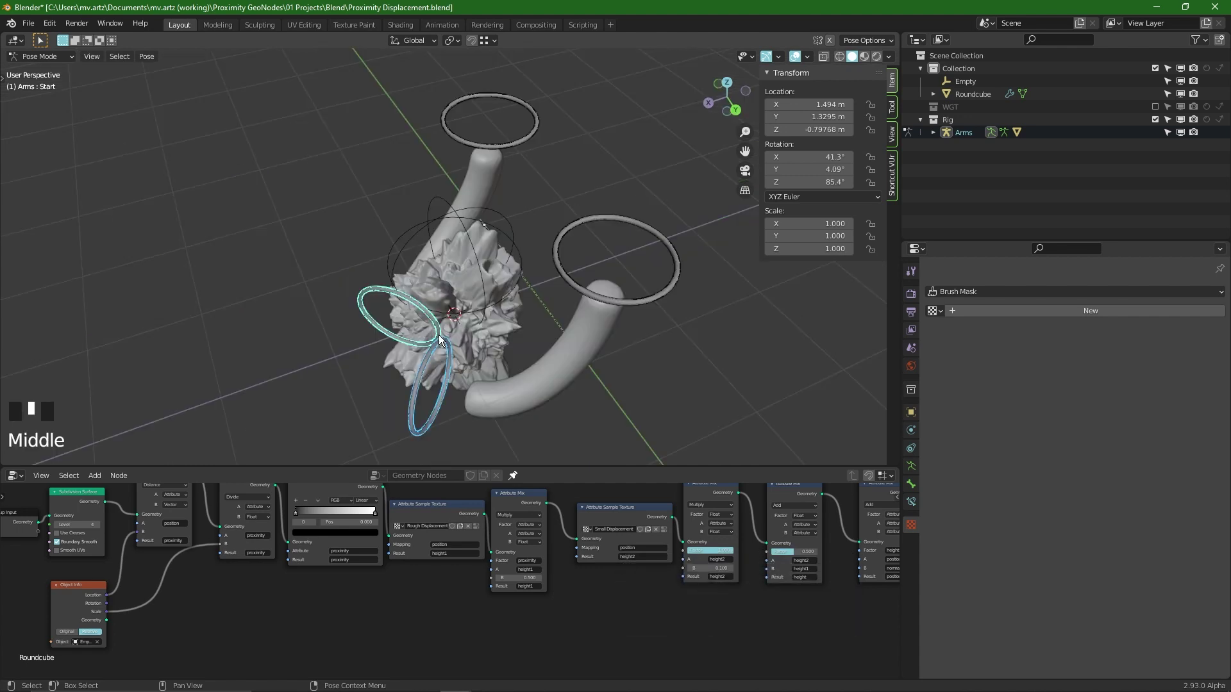
pyautogui.press('g')
pyautogui.press('x')
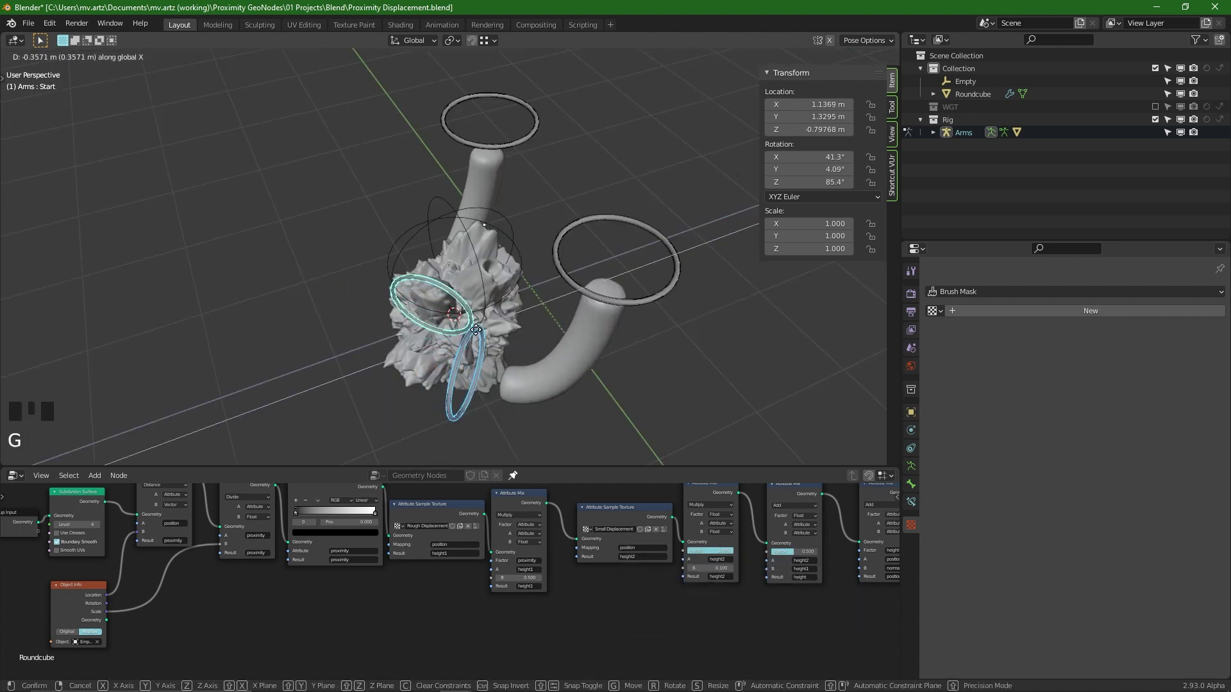
pyautogui.click(476, 330)
pyautogui.keyDown('alt'); pyautogui.moveTo(475, 329); pyautogui.dragTo(500, 294, button='middle'); pyautogui.keyUp('alt')
pyautogui.press('g')
pyautogui.press('z')
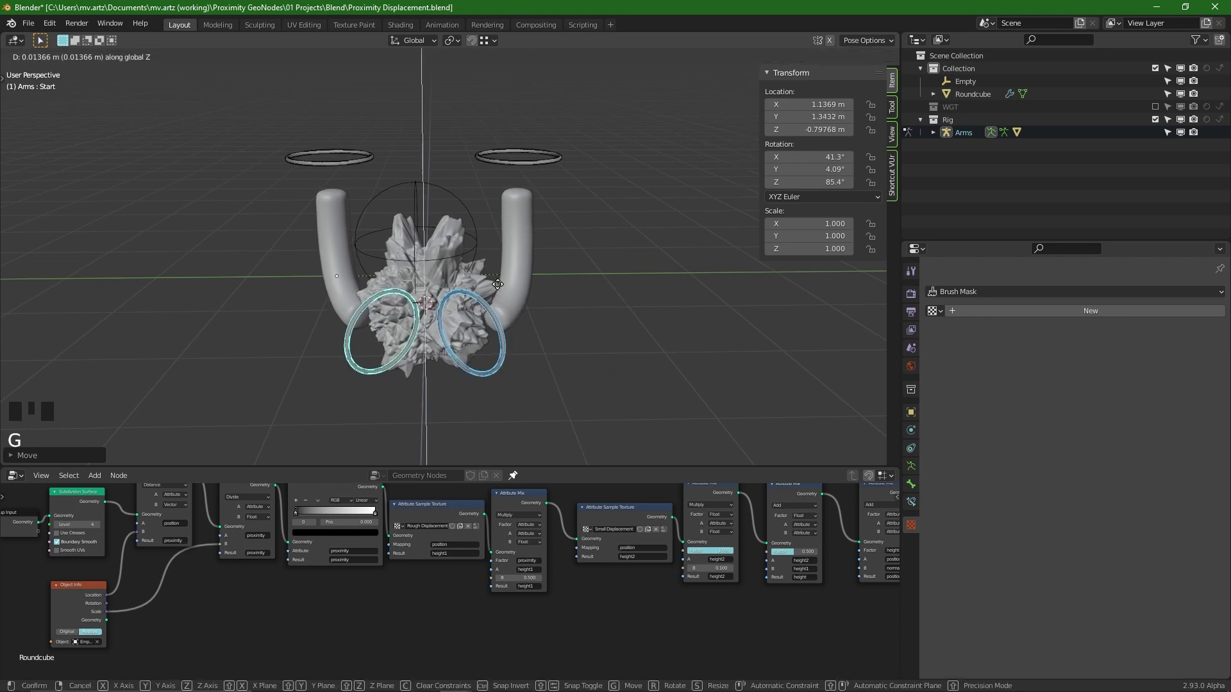
pyautogui.click(510, 294)
# - Snap the 3D cursor to the selected arm controls
pyautogui.hotkey('shift', 's')
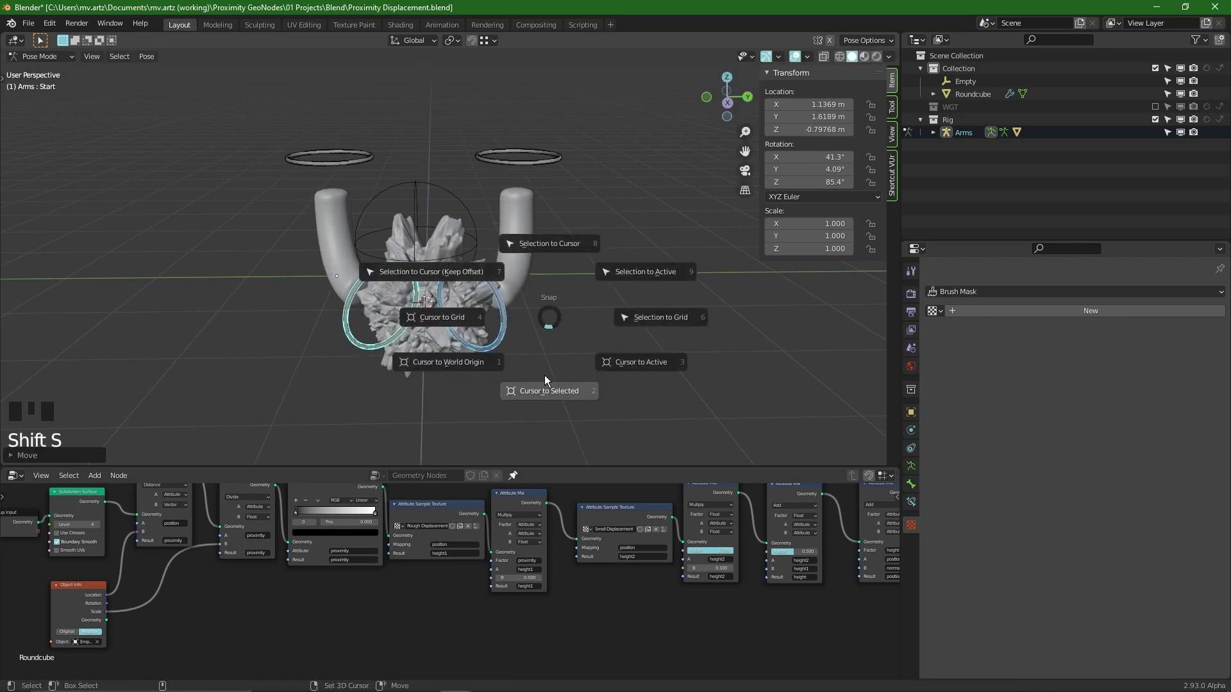
pyautogui.click(548, 387)
pyautogui.keyDown('alt'); pyautogui.moveTo(514, 345); pyautogui.dragTo(578, 348, button='middle'); pyautogui.keyUp('alt')
# - Move both lower arm controls back to about X 0.924 m and snap the 3D cursor to them
pyautogui.hotkey('shift', 'a')
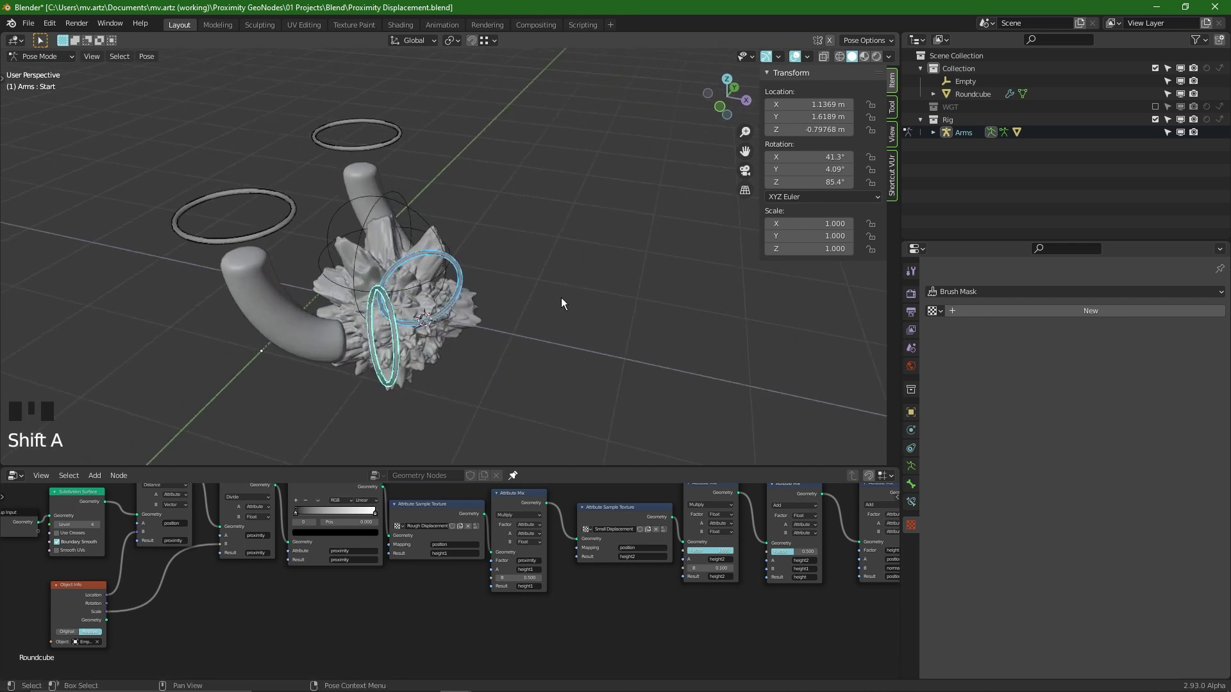
pyautogui.press('g')
pyautogui.click(543, 299)
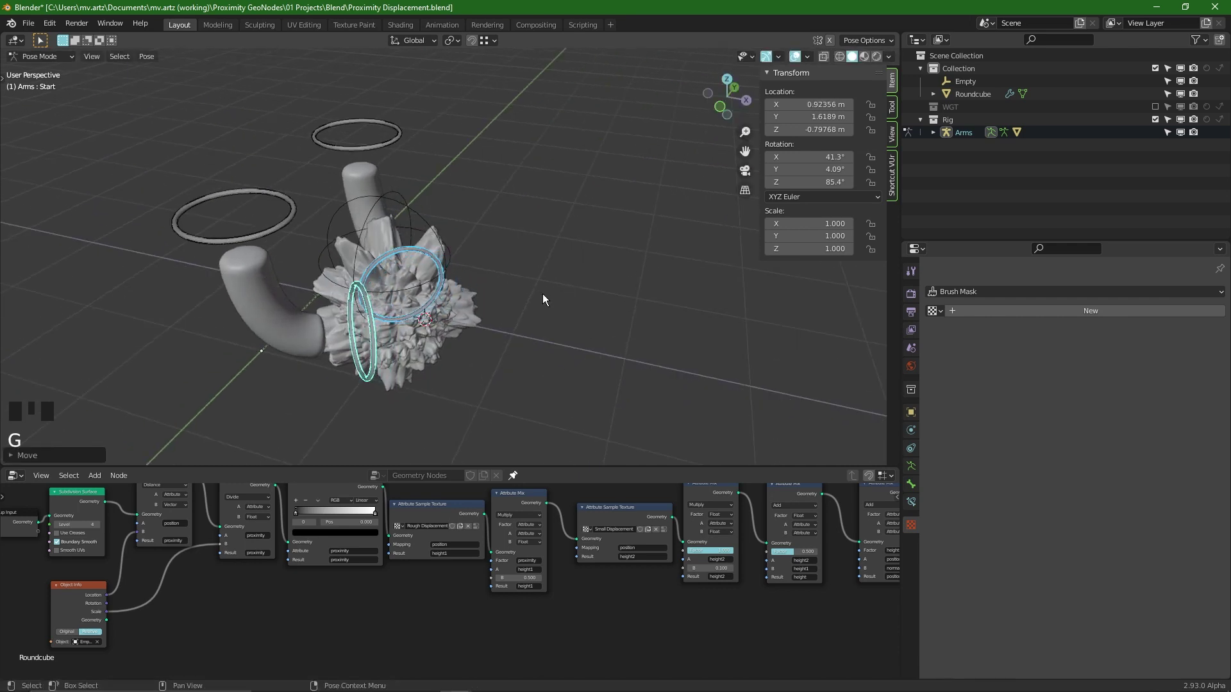
pyautogui.hotkey('shift', 's')
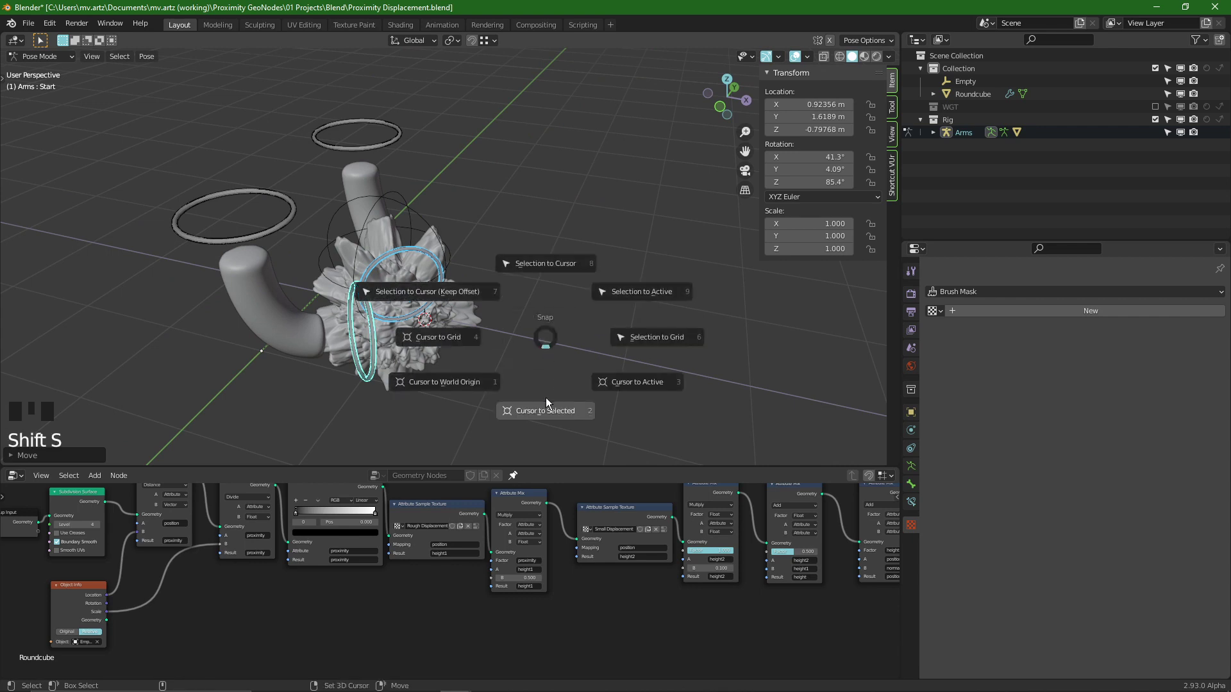
pyautogui.click(547, 405)
# - Add a cube empty at the 3D cursor in Object Mode and set its display size to 0.67 m
pyautogui.hotkey('ctrl', 'Tab')
pyautogui.hotkey('shift', 'a')
pyautogui.moveTo(520, 486)
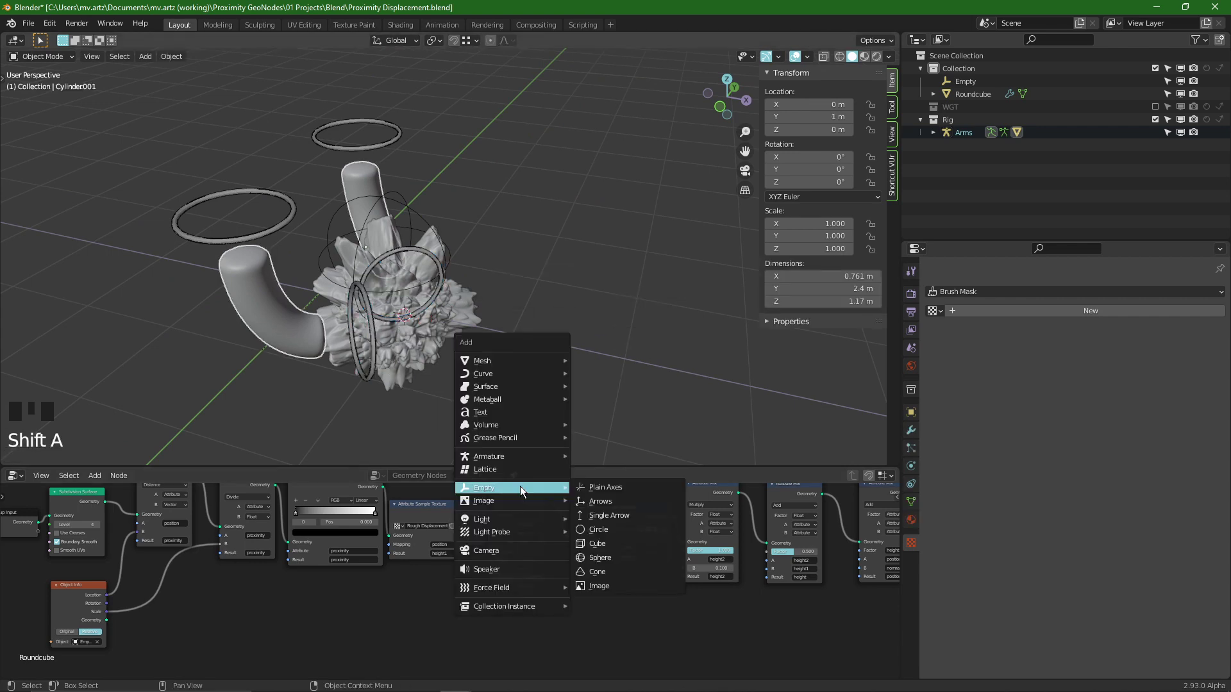
pyautogui.click(614, 541)
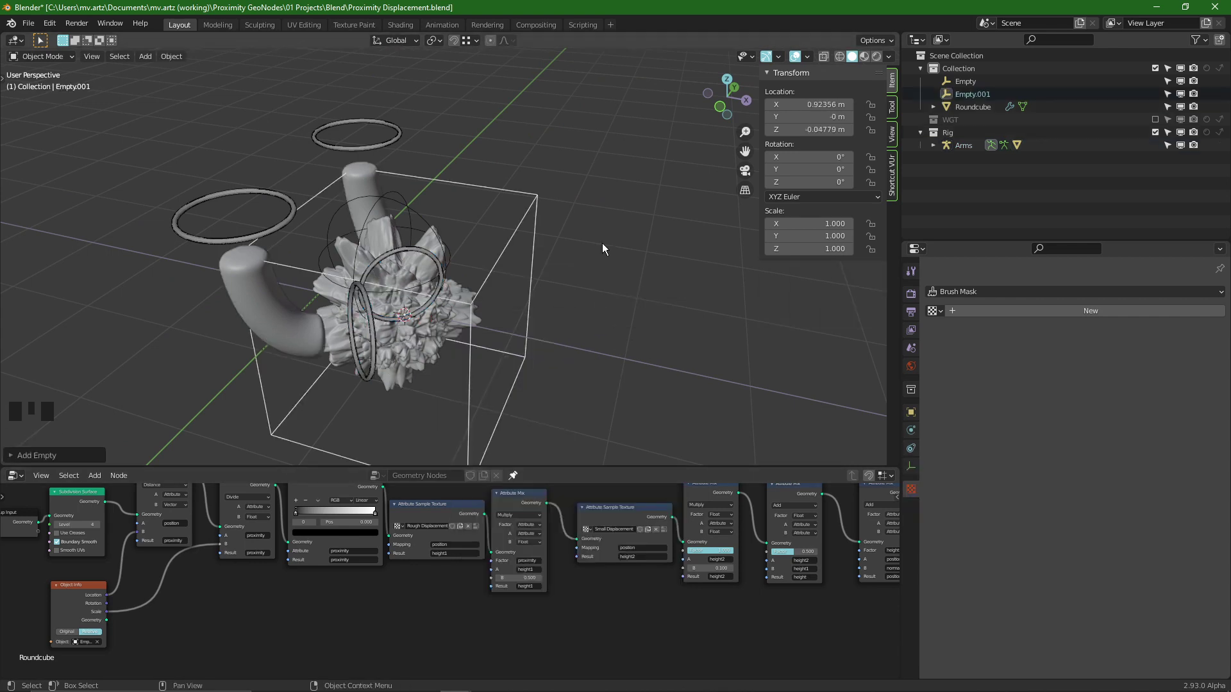
pyautogui.keyDown('alt'); pyautogui.moveTo(602, 243); pyautogui.dragTo(652, 266, button='middle'); pyautogui.keyUp('alt')
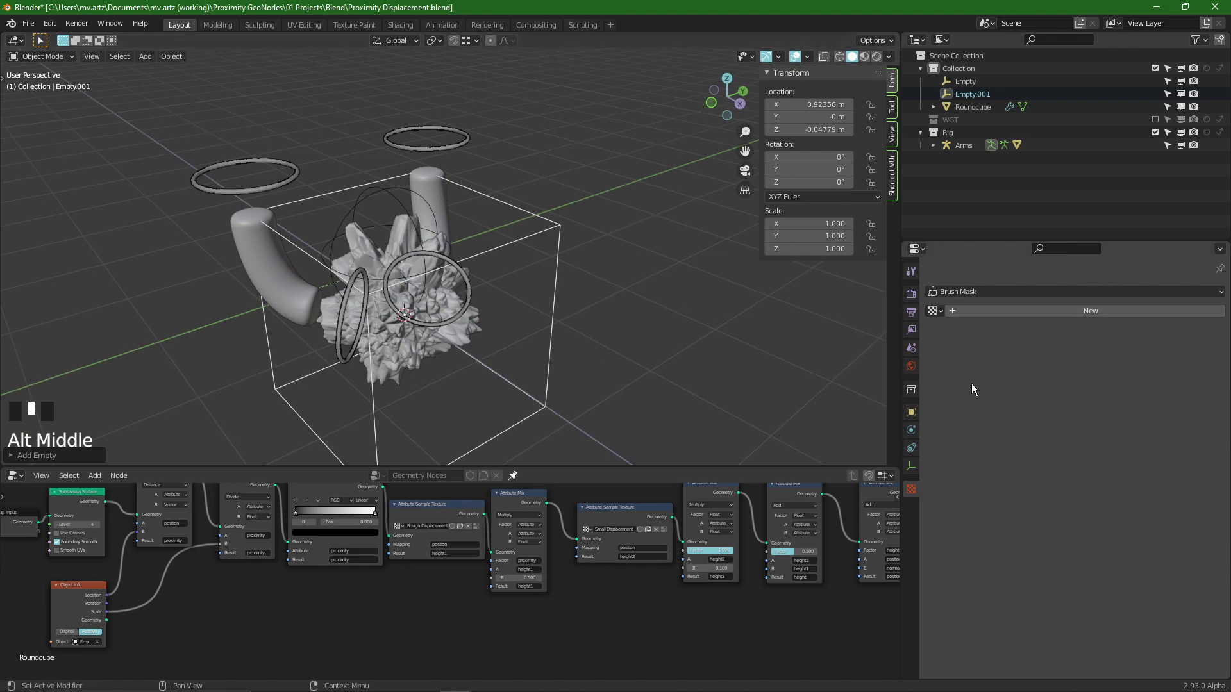
pyautogui.click(910, 466)
pyautogui.moveTo(1126, 323); pyautogui.dragTo(1090, 323)
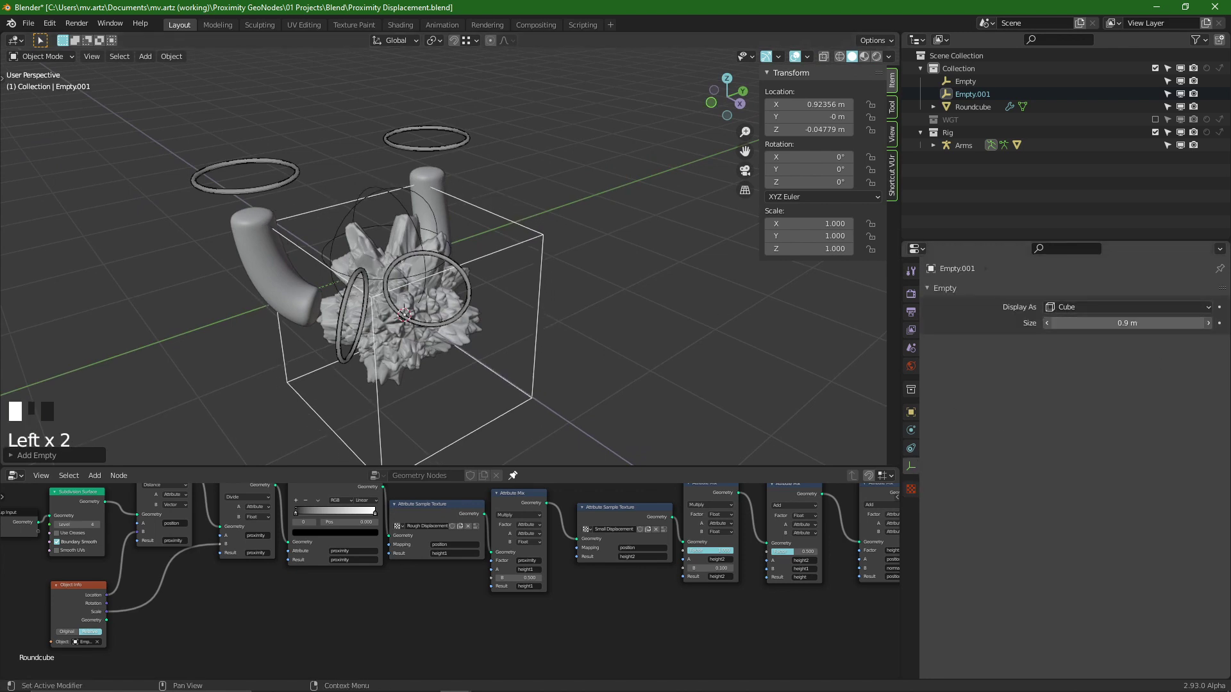
pyautogui.scroll(1, 583, 273)
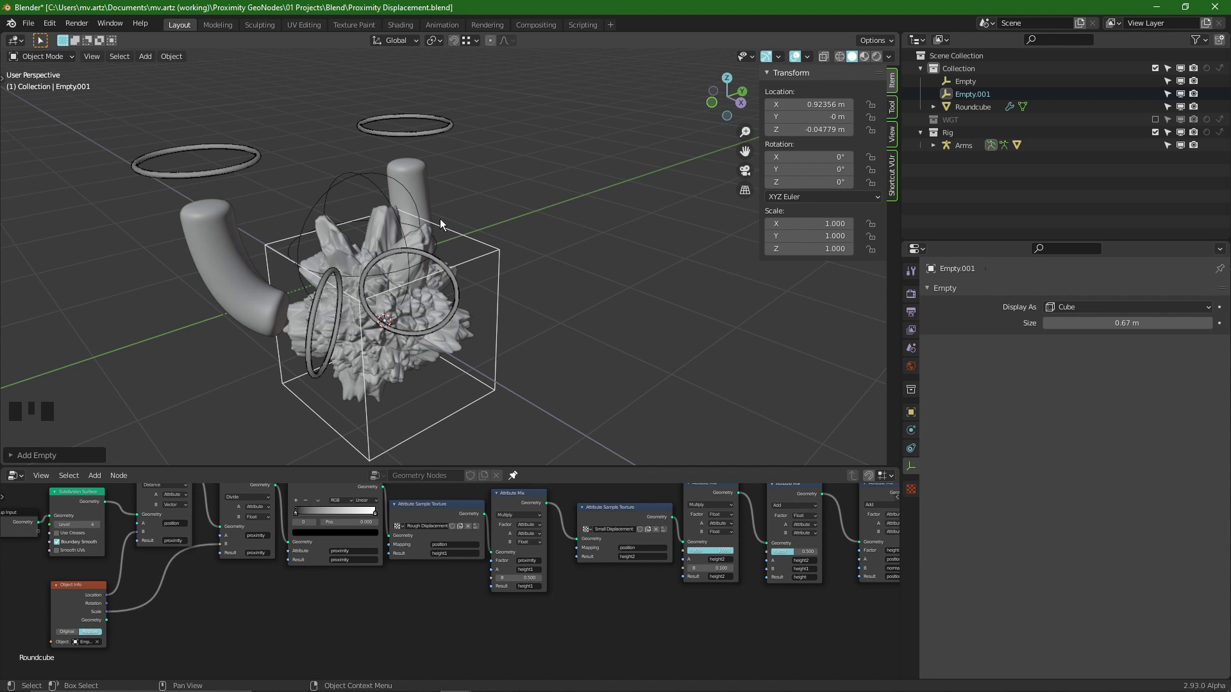
pyautogui.click(362, 175)
pyautogui.press('g')
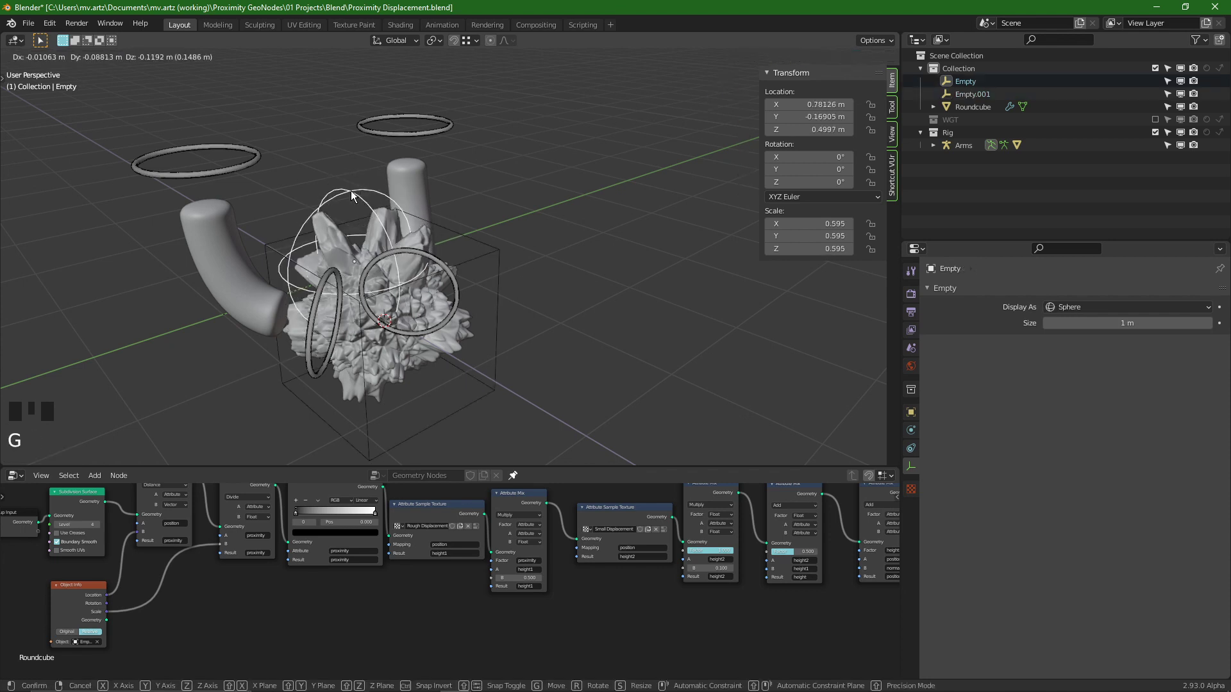
pyautogui.press('Escape')
# - Turn off viewport display of the Geometry Nodes modifier on the Roundcube object
pyautogui.click(437, 336)
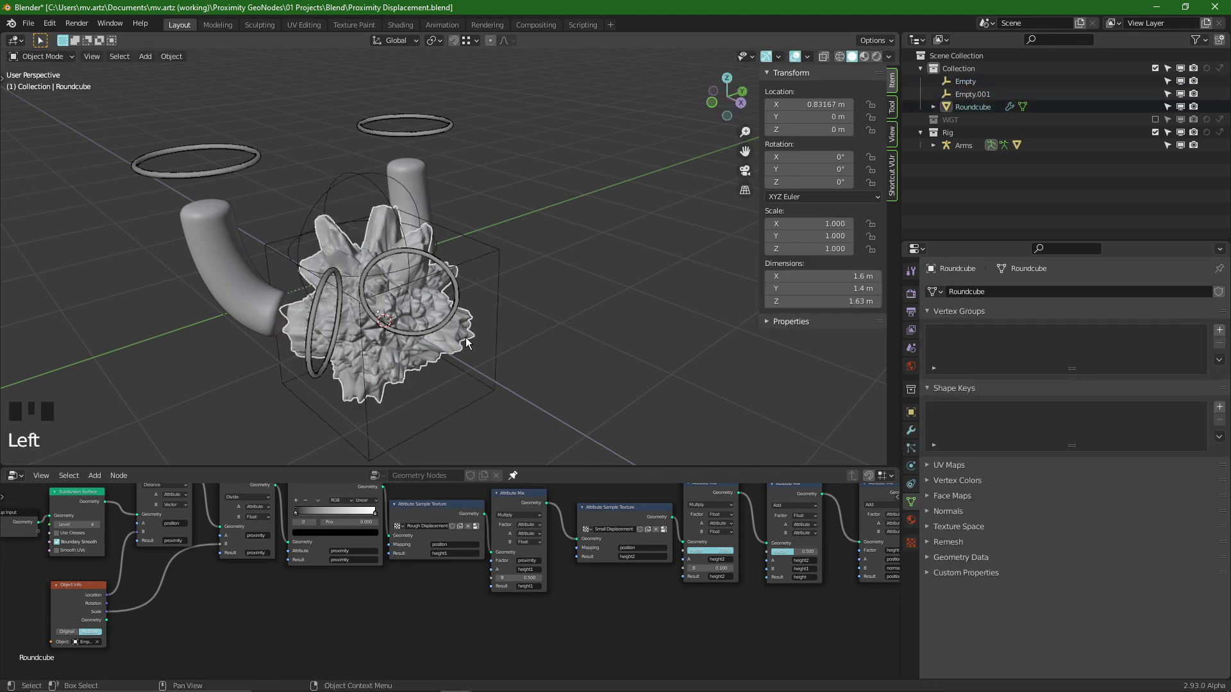
pyautogui.click(911, 431)
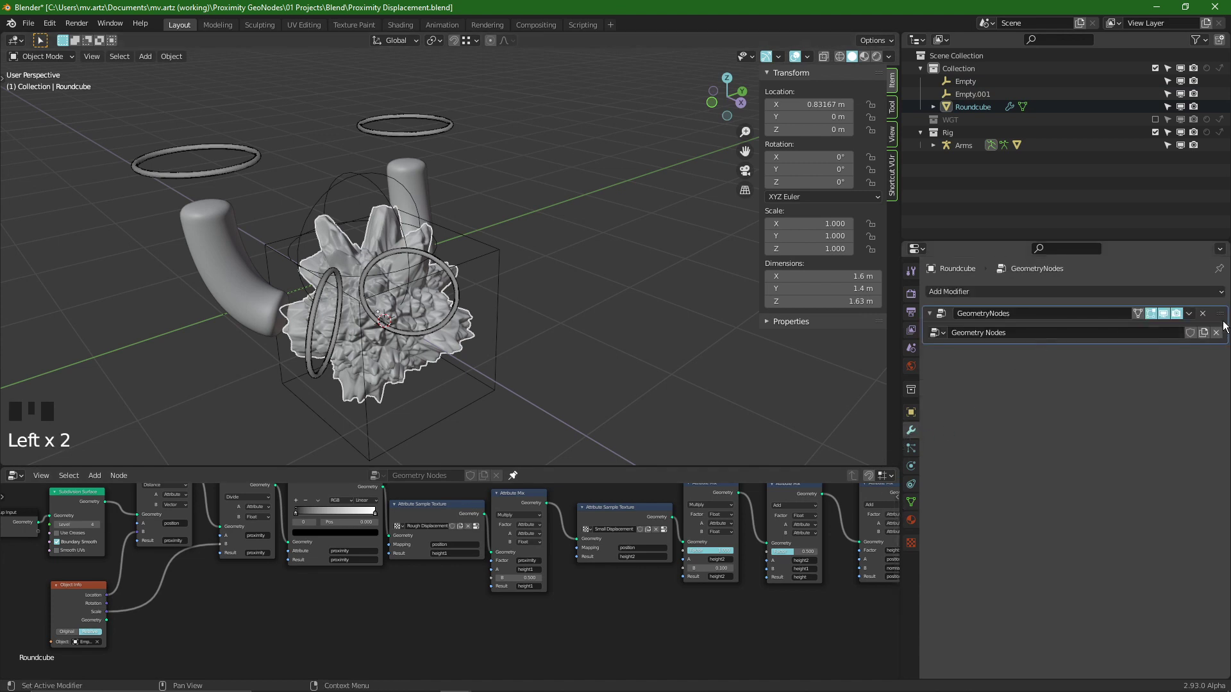
pyautogui.click(1162, 314)
pyautogui.keyDown('alt'); pyautogui.moveTo(301, 212); pyautogui.dragTo(354, 228, button='middle'); pyautogui.keyUp('alt')
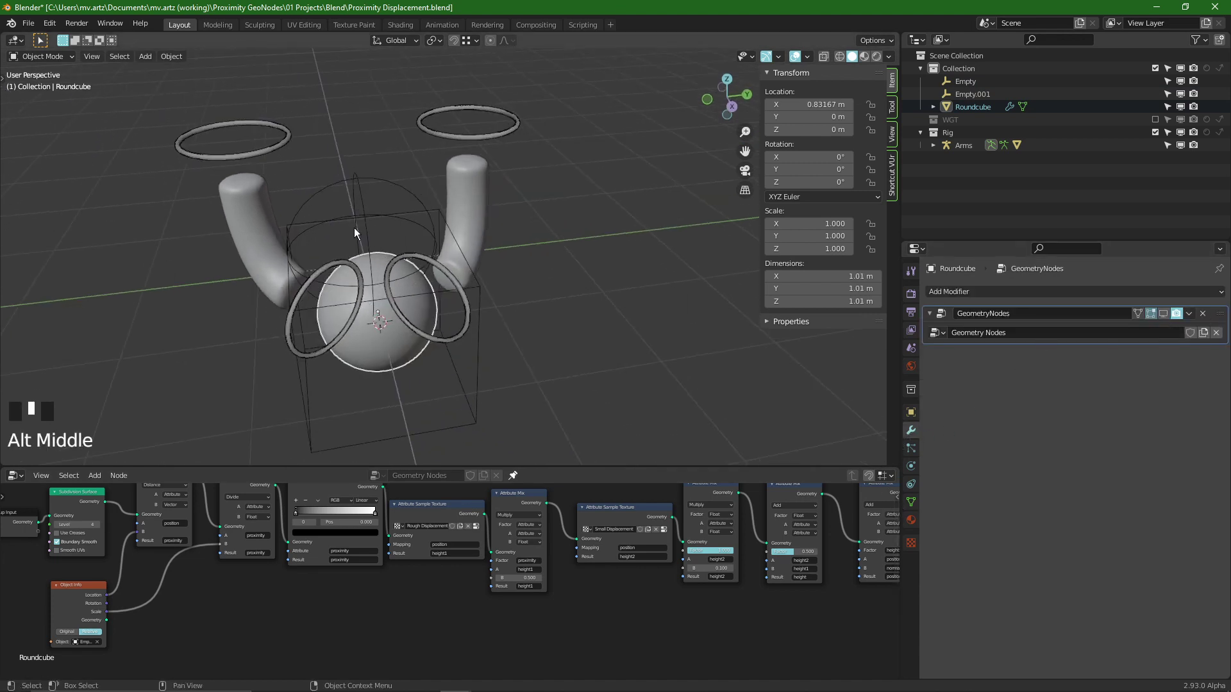
pyautogui.scroll(3, 403, 263)
pyautogui.keyDown('alt'); pyautogui.moveTo(403, 263); pyautogui.dragTo(351, 175, button='middle'); pyautogui.keyUp('alt')
pyautogui.click(360, 166)
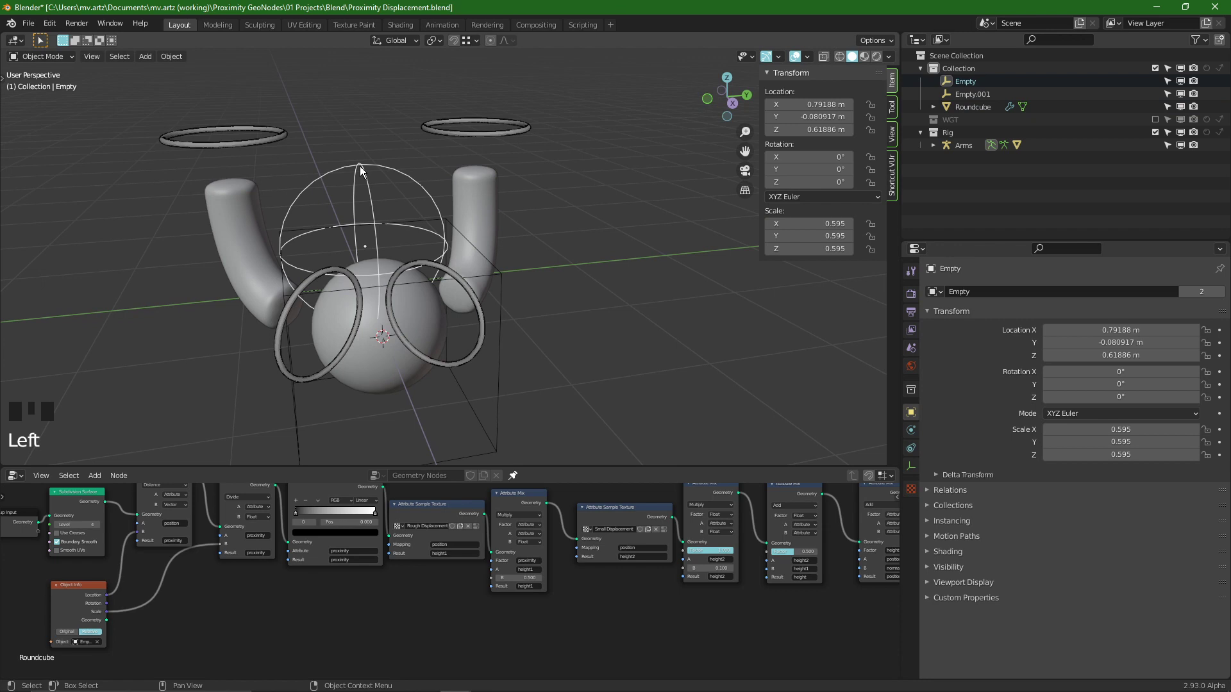
pyautogui.press('g')
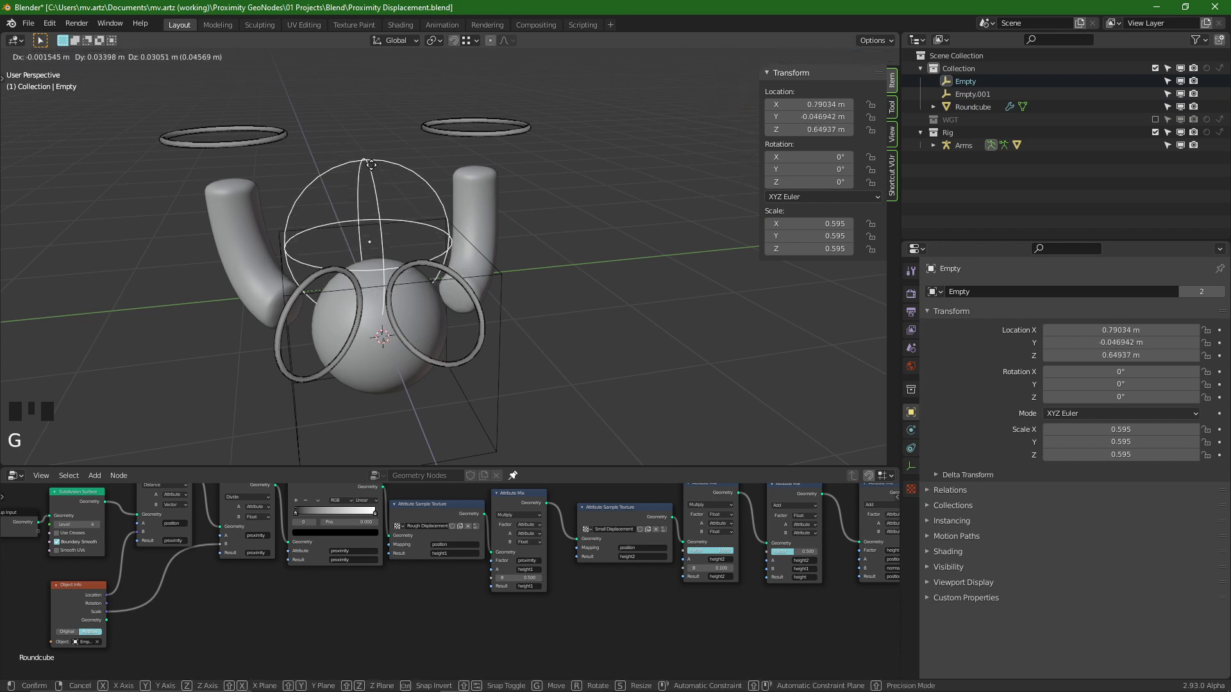
pyautogui.rightClick(375, 180)
pyautogui.click(278, 348)
pyautogui.press('g')
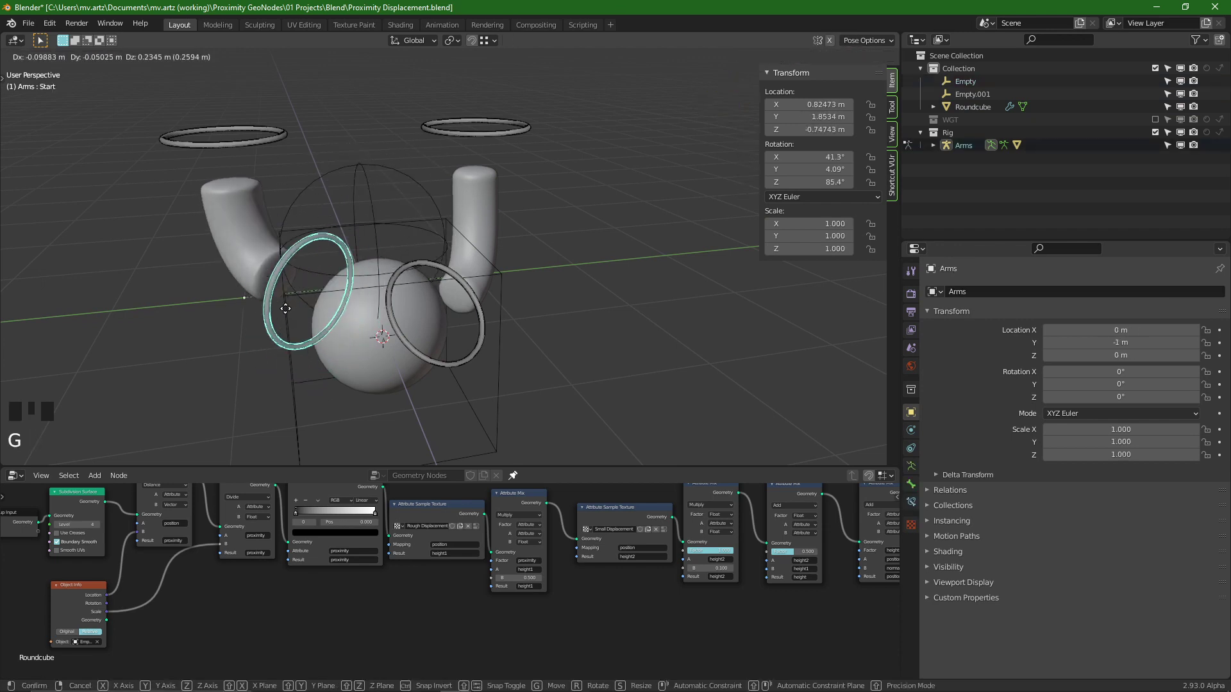
pyautogui.rightClick(286, 309)
pyautogui.click(391, 364)
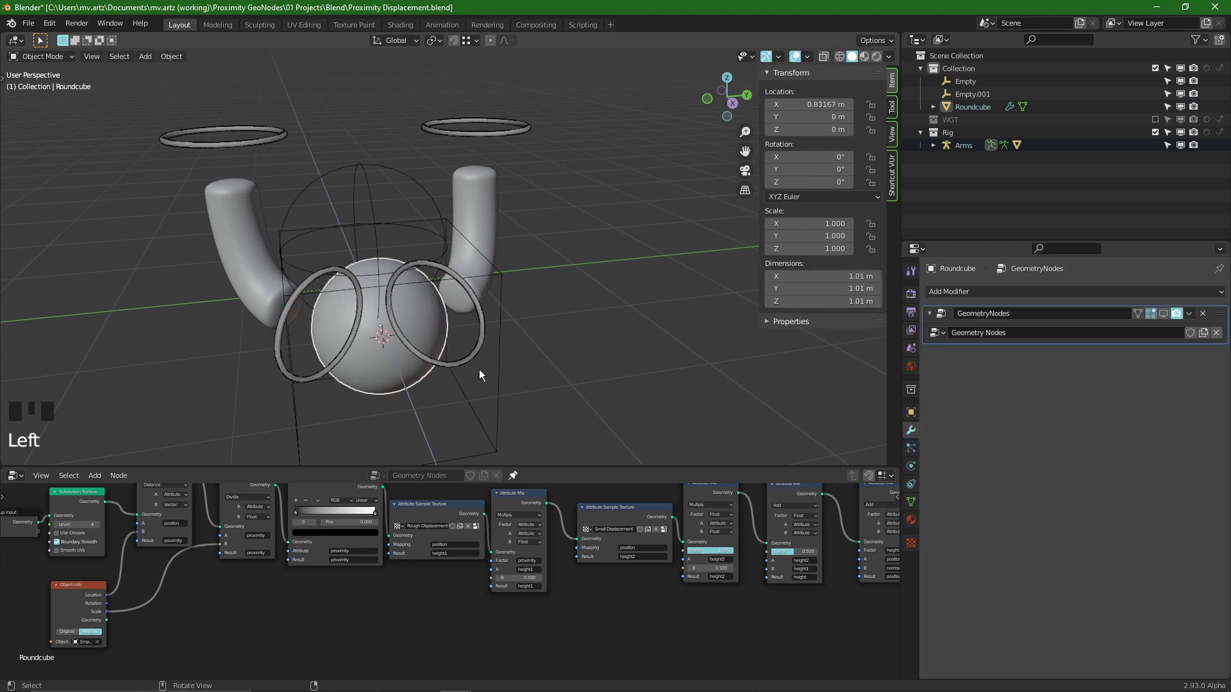
pyautogui.keyDown('alt'); pyautogui.moveTo(479, 369); pyautogui.dragTo(487, 307, button='middle'); pyautogui.keyUp('alt')
pyautogui.click(503, 261)
pyautogui.press('g')
pyautogui.press('Escape')
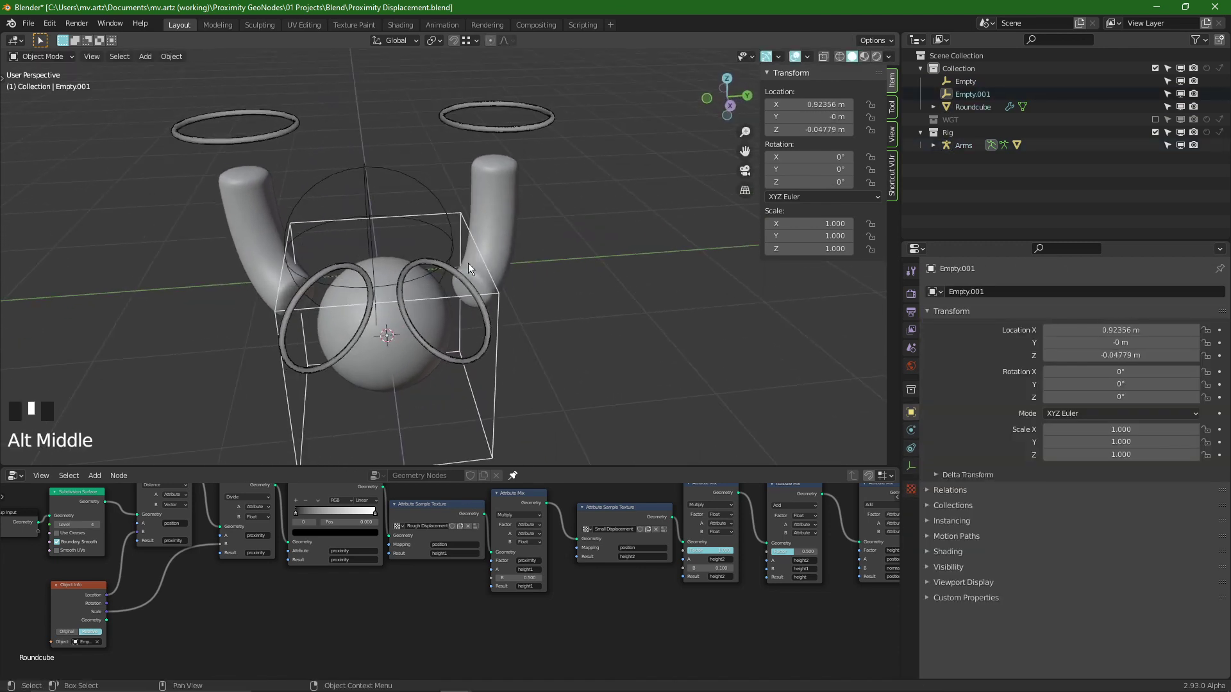
# - Move the sphere empty to the lower end of one arm, at about X 0.804, Y -0.395, Z -0.010 m
pyautogui.keyDown('alt'); pyautogui.moveTo(353, 174); pyautogui.dragTo(366, 169, button='middle'); pyautogui.keyUp('alt')
pyautogui.press('g')
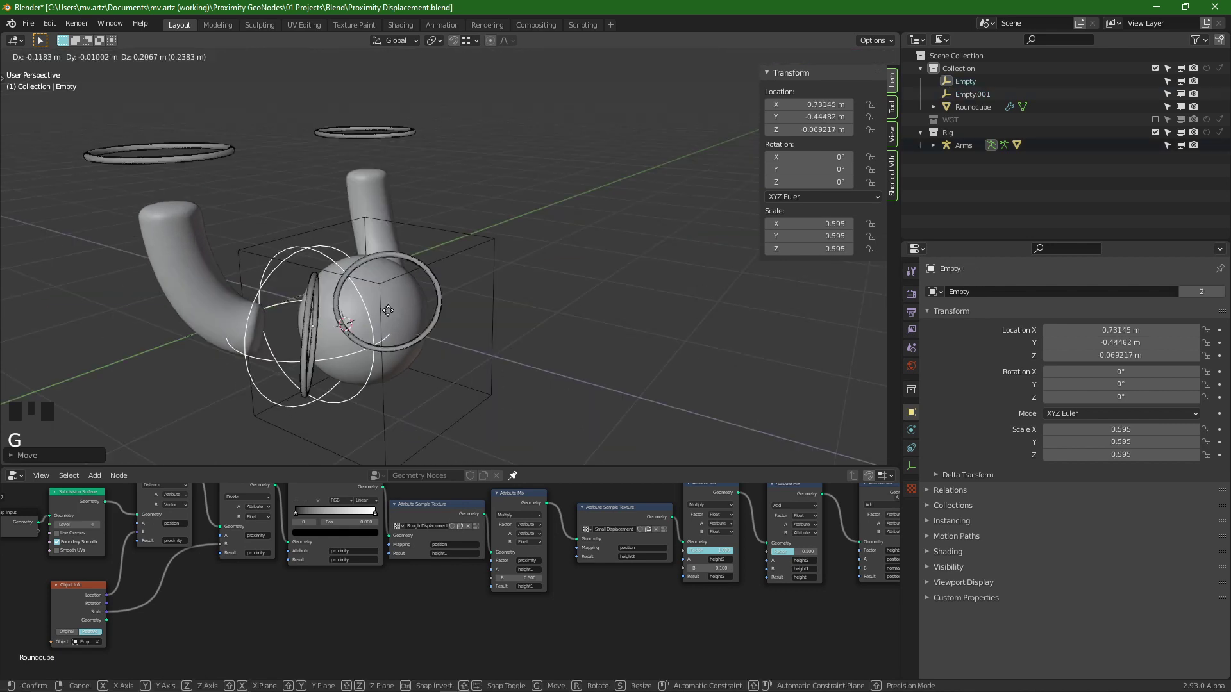
pyautogui.click(388, 310)
pyautogui.keyDown('alt'); pyautogui.moveTo(410, 319); pyautogui.dragTo(364, 332, button='middle'); pyautogui.keyUp('alt')
pyautogui.press('g')
pyautogui.click(356, 322)
pyautogui.press('g')
pyautogui.click(478, 337)
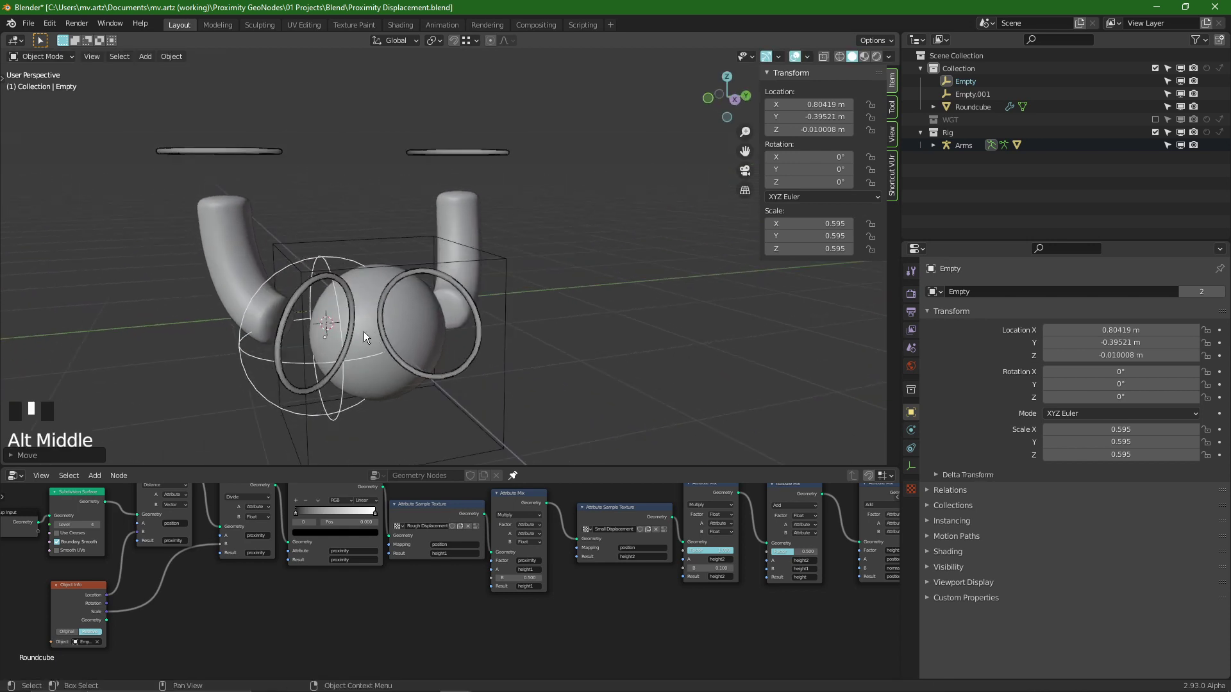
# - Add a Child Of constraint to the sphere empty with Arms as its target
pyautogui.scroll(2, 316, 339)
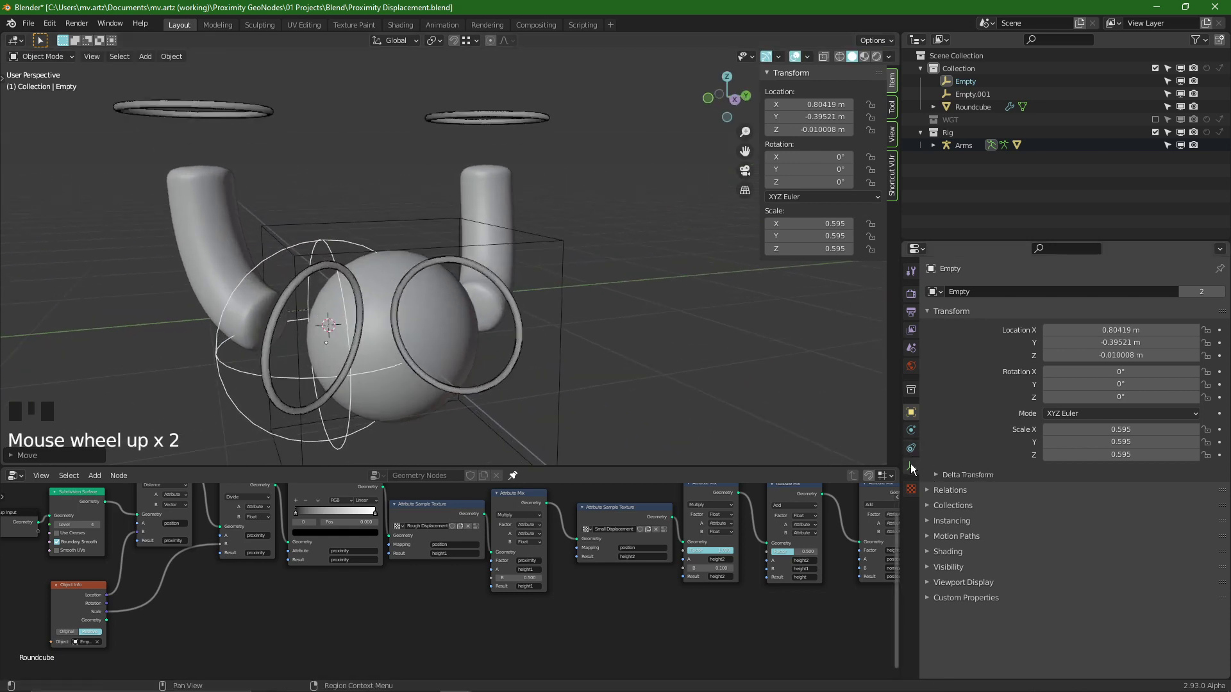
pyautogui.click(910, 431)
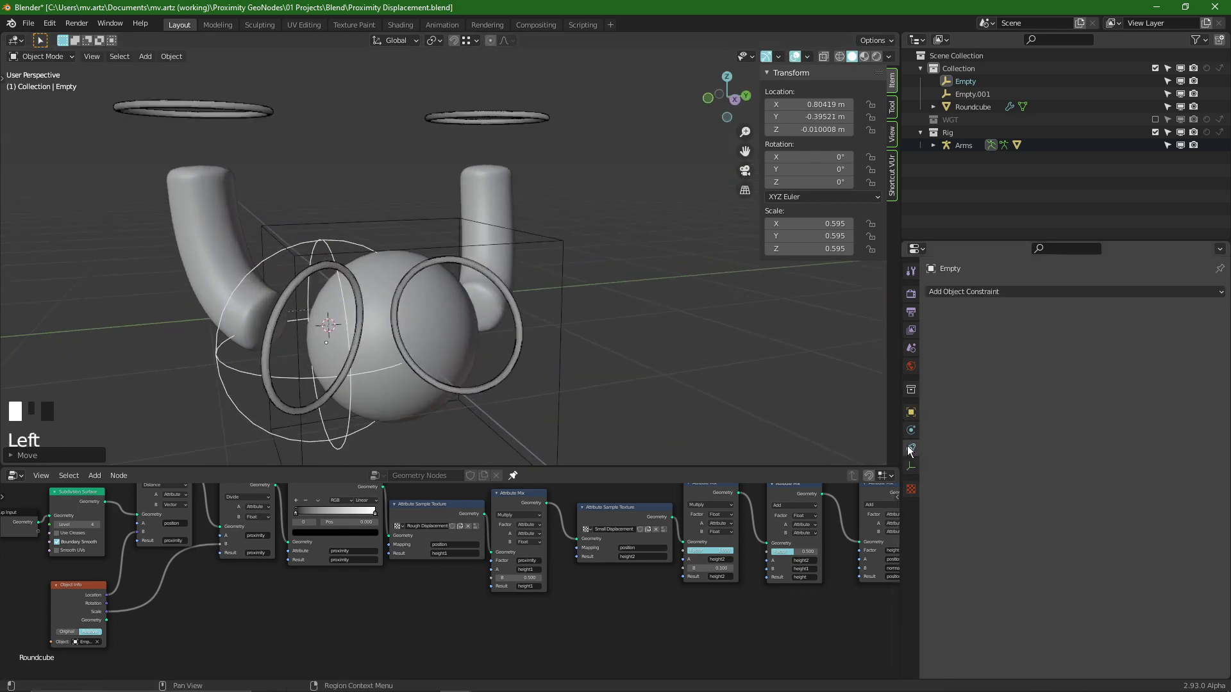
pyautogui.click(1016, 290)
pyautogui.click(1177, 356)
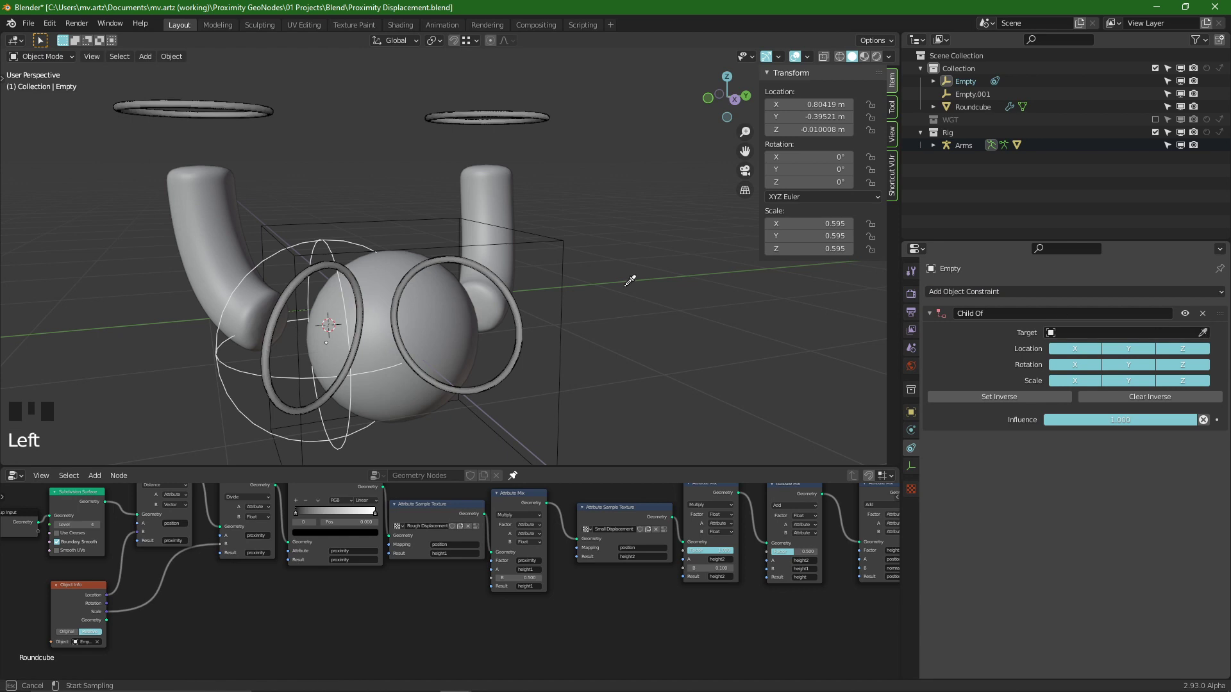
pyautogui.click(276, 317)
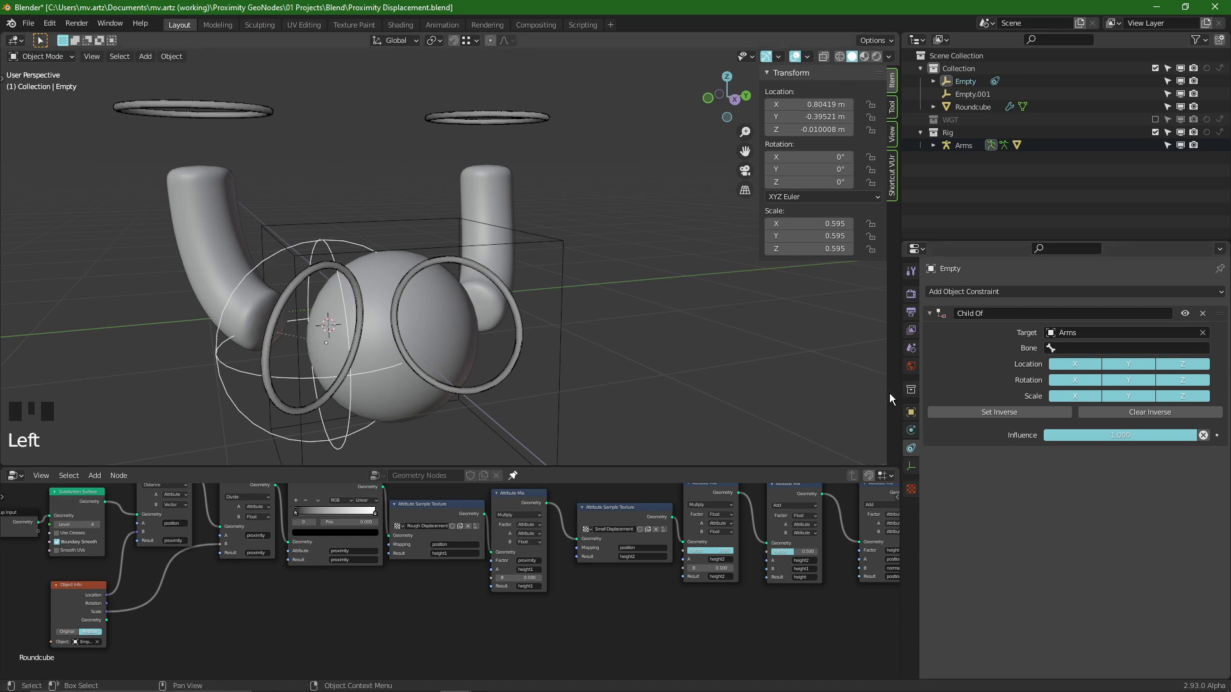
# - Set the bone of the sphere empty's Child Of constraint to Start and apply Set Inverse
pyautogui.click(287, 408)
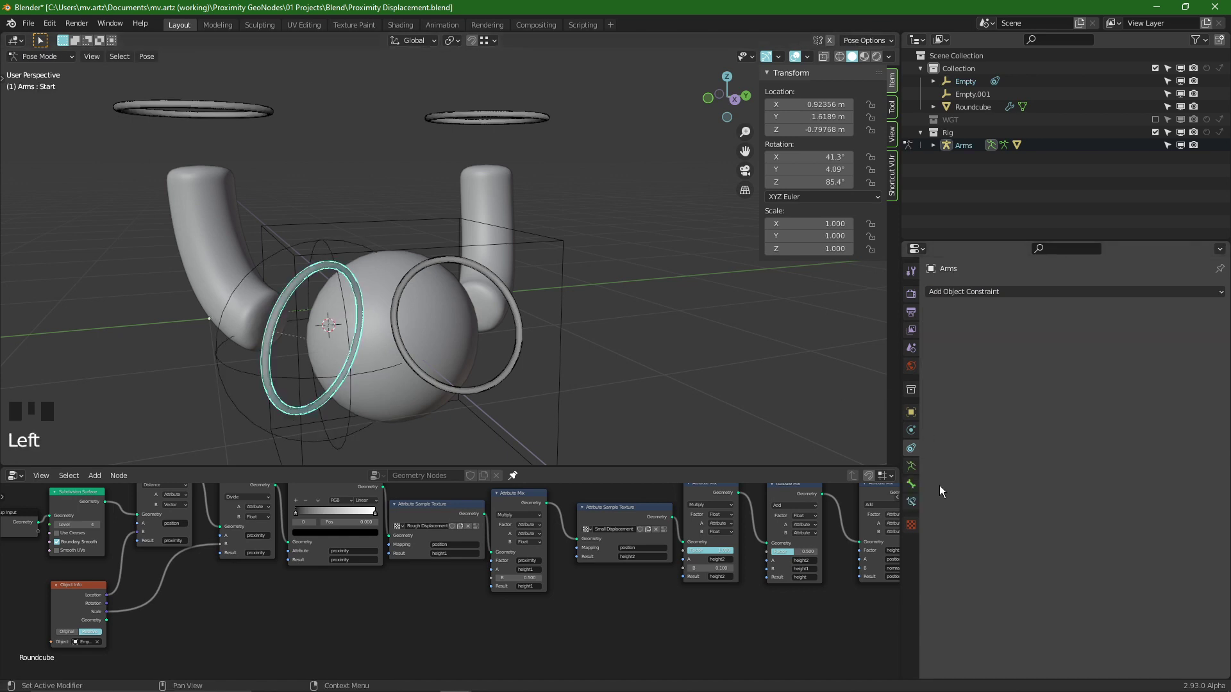
pyautogui.click(911, 484)
pyautogui.hotkey('ctrl', 'c')
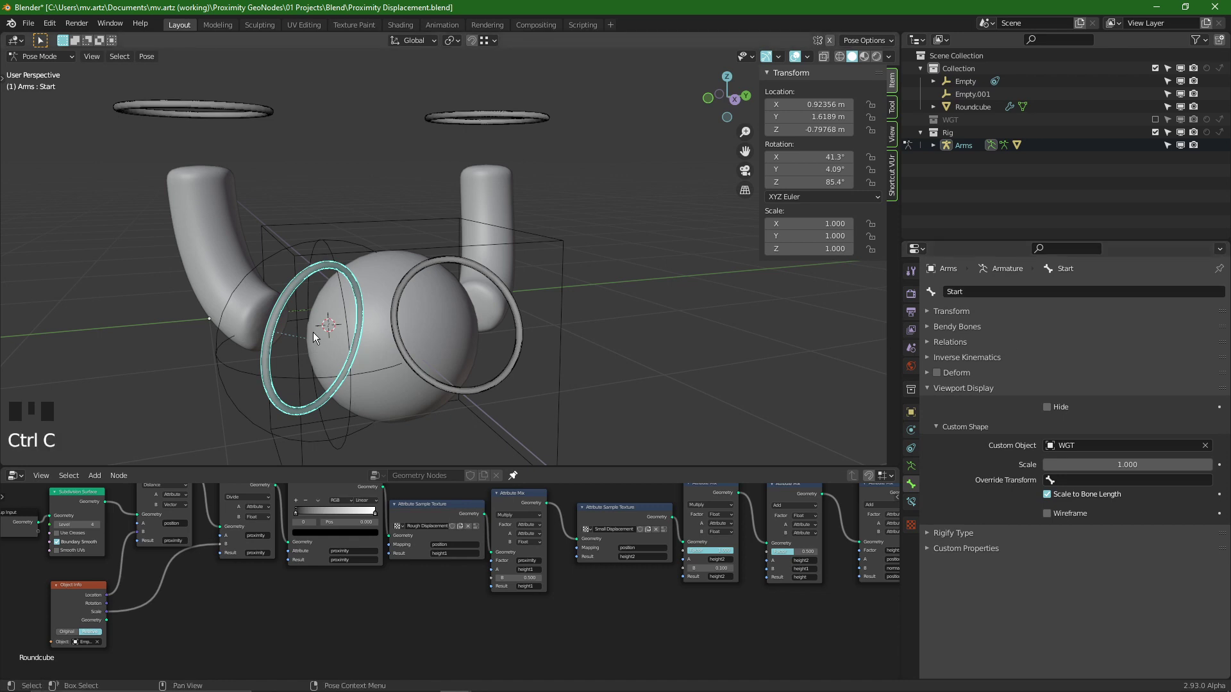
pyautogui.click(315, 240)
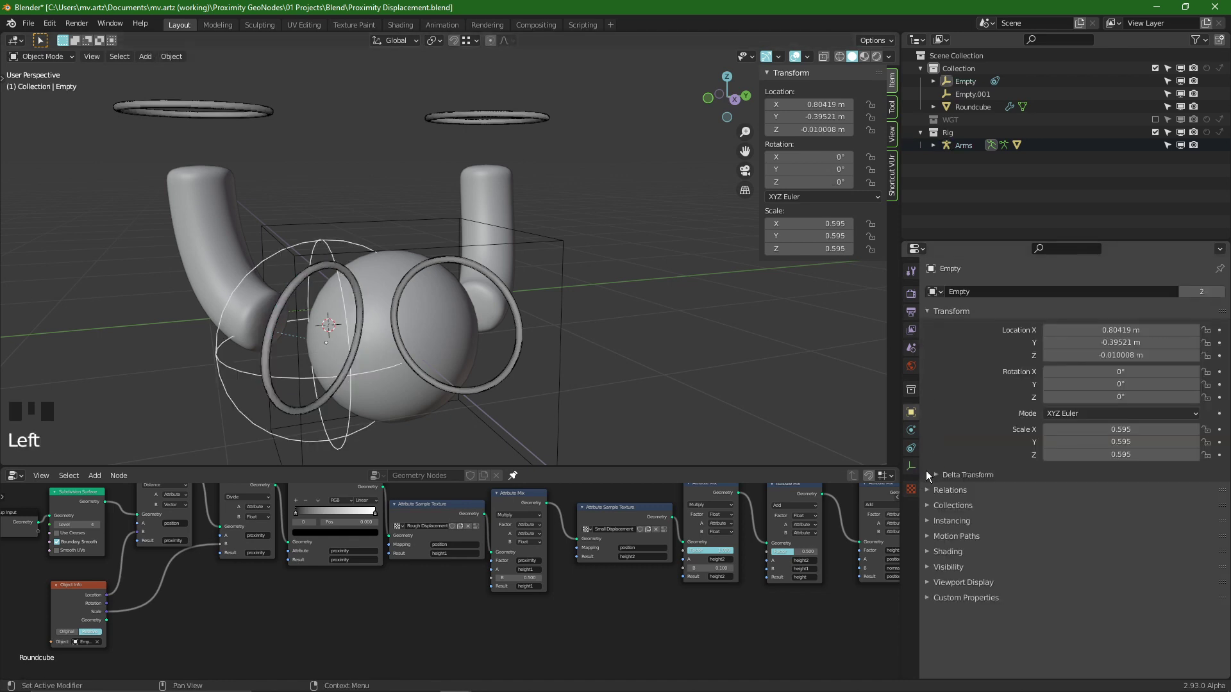
pyautogui.click(911, 448)
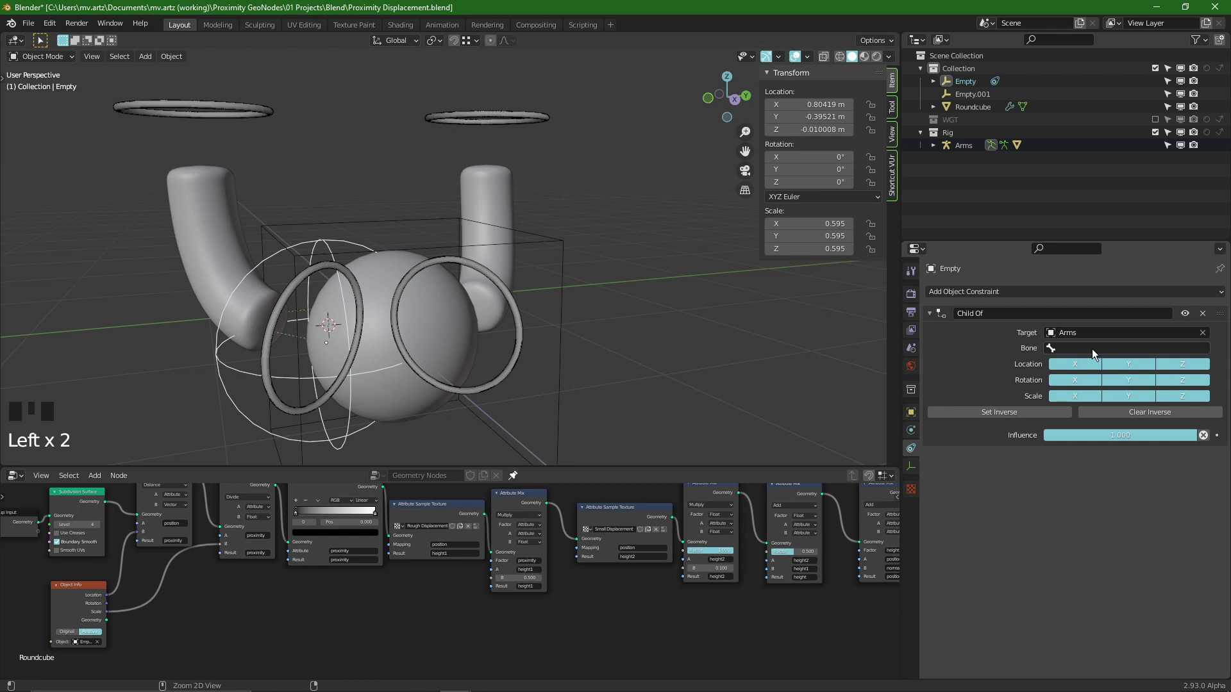
pyautogui.hotkey('ctrl', 'v')
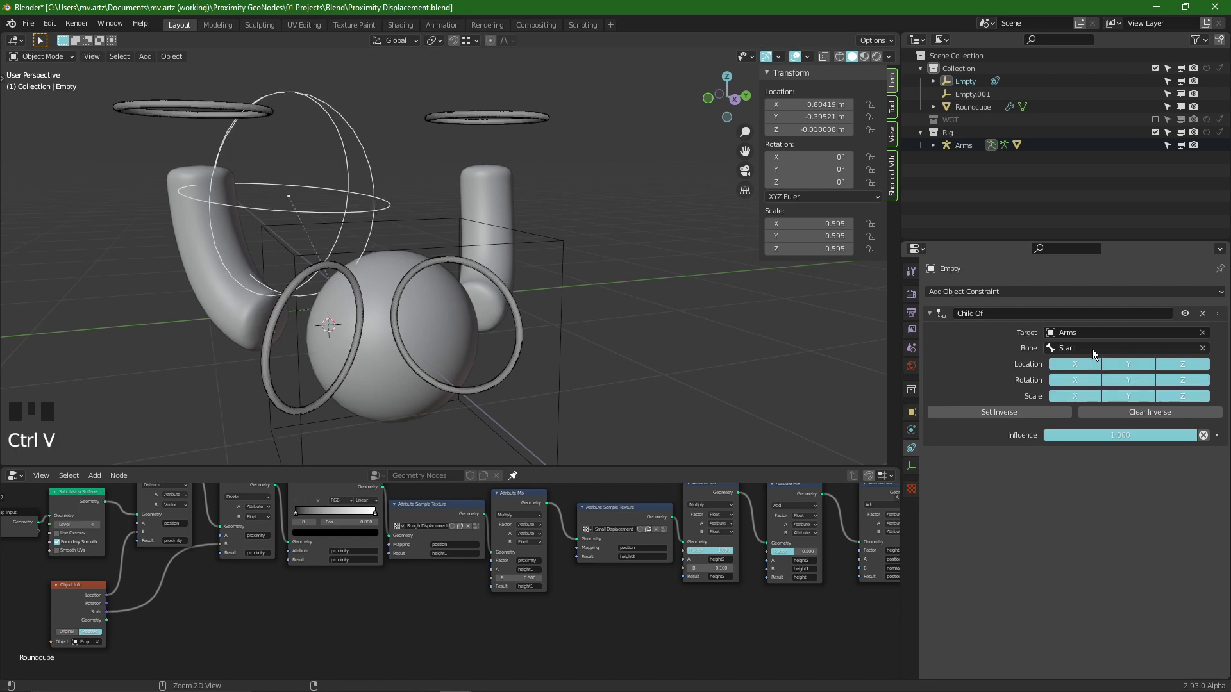
pyautogui.click(986, 409)
# - Test-move the Start arm control ring to check how the attached sphere empty follows, cancelling each move
pyautogui.keyDown('alt'); pyautogui.moveTo(282, 319); pyautogui.dragTo(305, 308, button='middle'); pyautogui.keyUp('alt')
pyautogui.click(299, 306)
pyautogui.press('g')
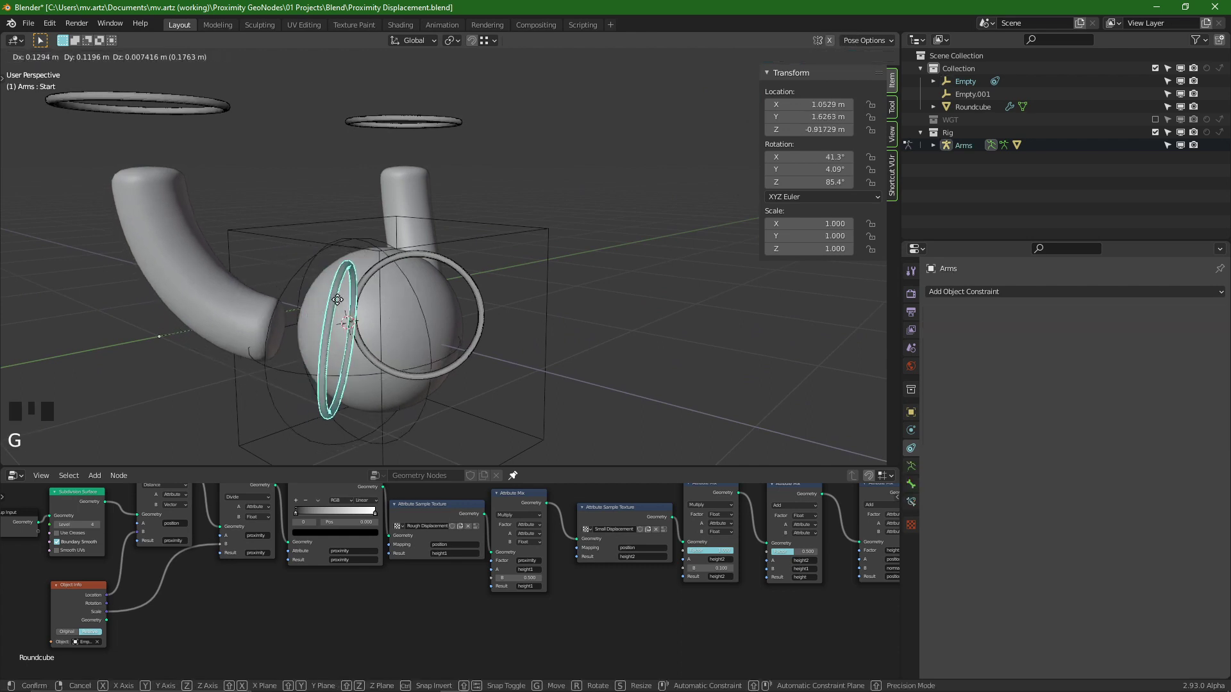
pyautogui.rightClick(404, 373)
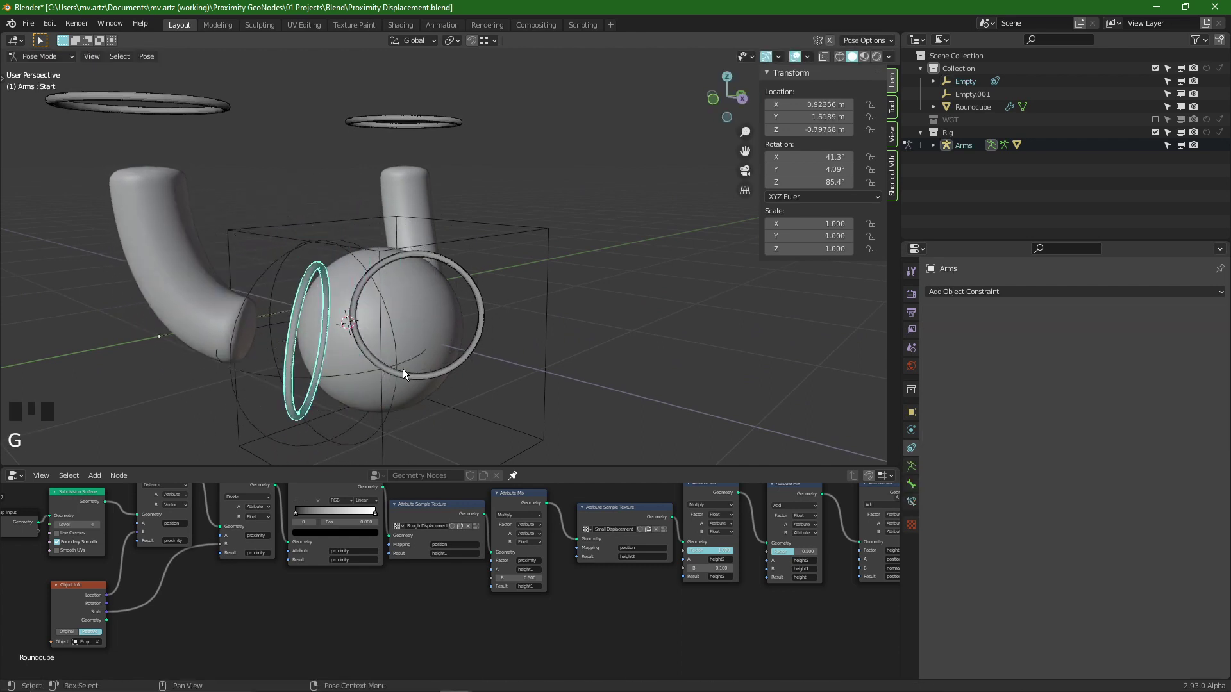
pyautogui.press('g')
pyautogui.rightClick(453, 352)
pyautogui.keyDown('alt'); pyautogui.moveTo(498, 338); pyautogui.dragTo(456, 343, button='middle'); pyautogui.keyUp('alt')
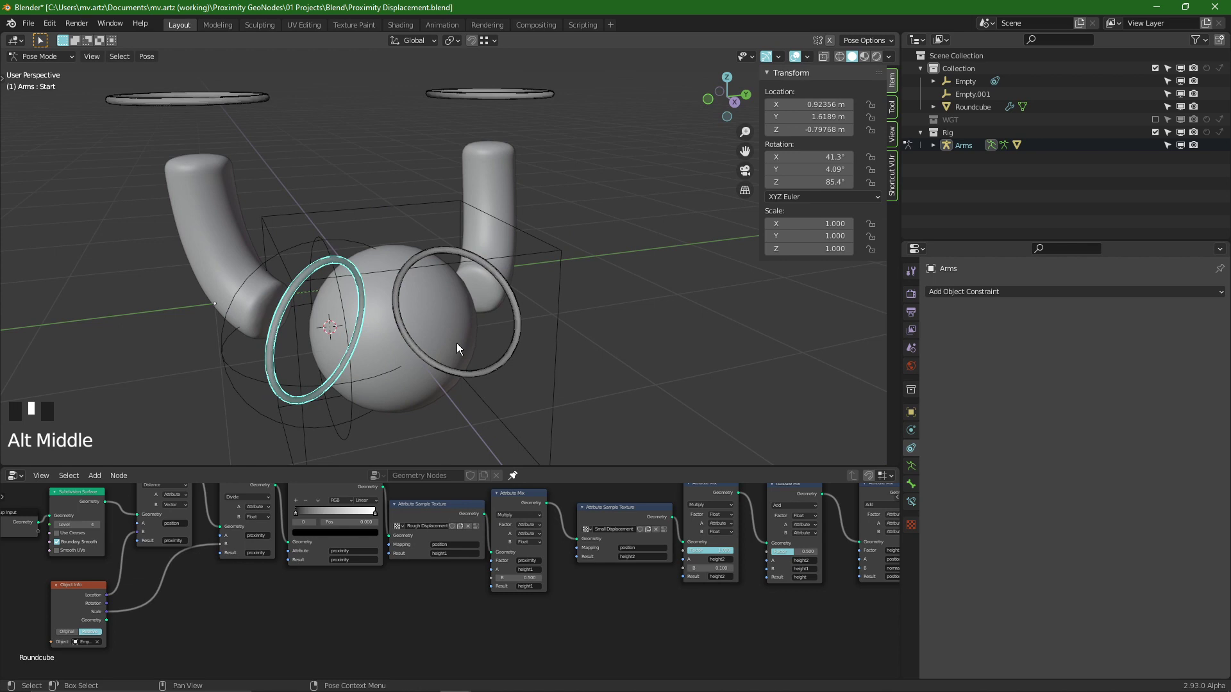
pyautogui.click(557, 323)
pyautogui.hotkey('alt', 'a')
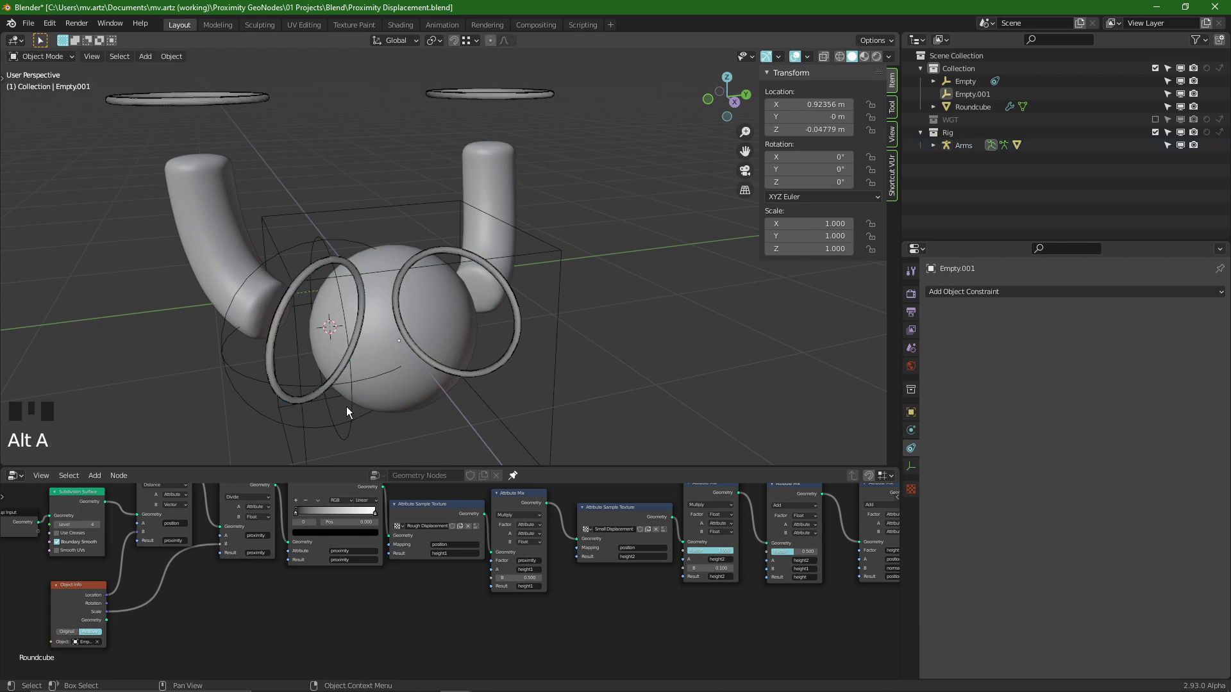
pyautogui.click(270, 345)
pyautogui.keyDown('shift'); pyautogui.click(510, 358); pyautogui.keyUp('shift')
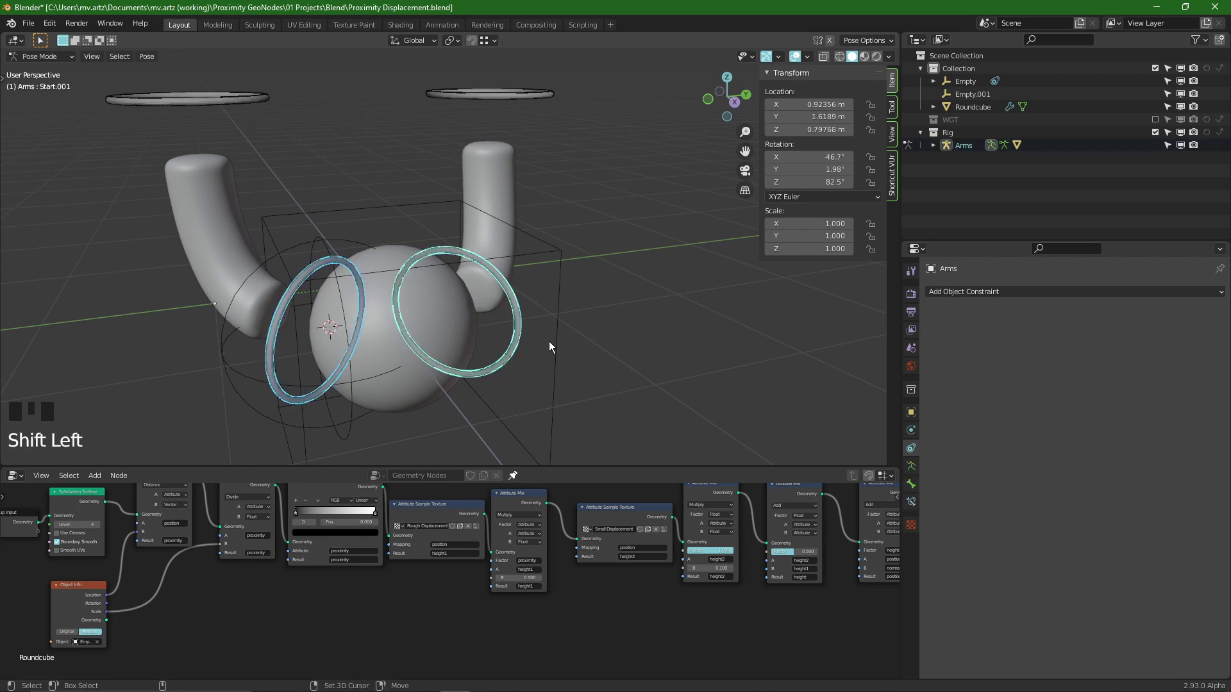
pyautogui.keyDown('shift'); pyautogui.click(552, 340); pyautogui.keyUp('shift')
pyautogui.click(553, 340)
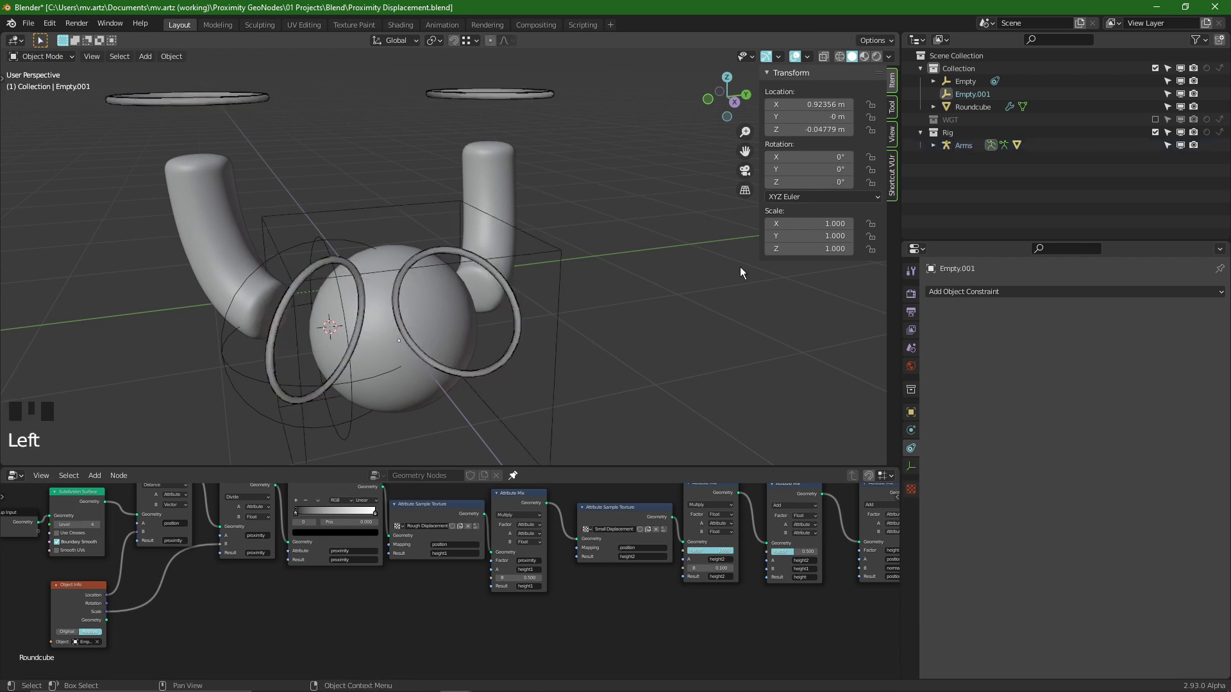
# - Add a Child Of bone constraint to the Start control with Empty.001 as its target and apply Set Inverse
pyautogui.click(270, 324)
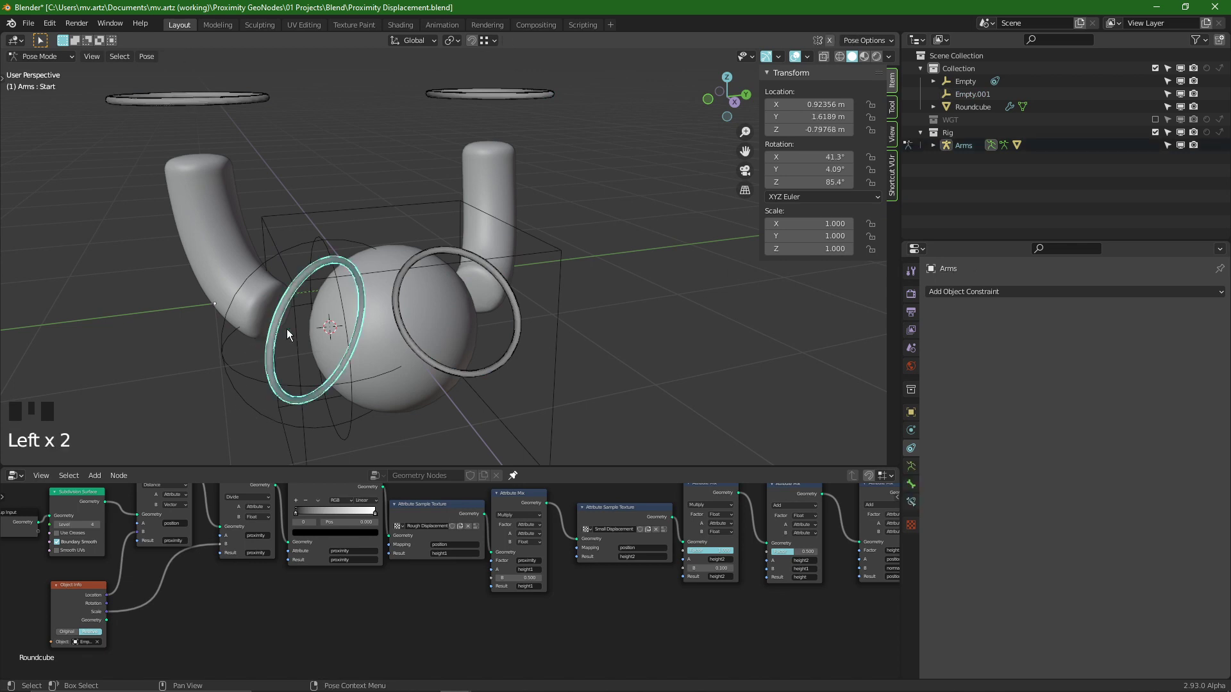
pyautogui.click(911, 502)
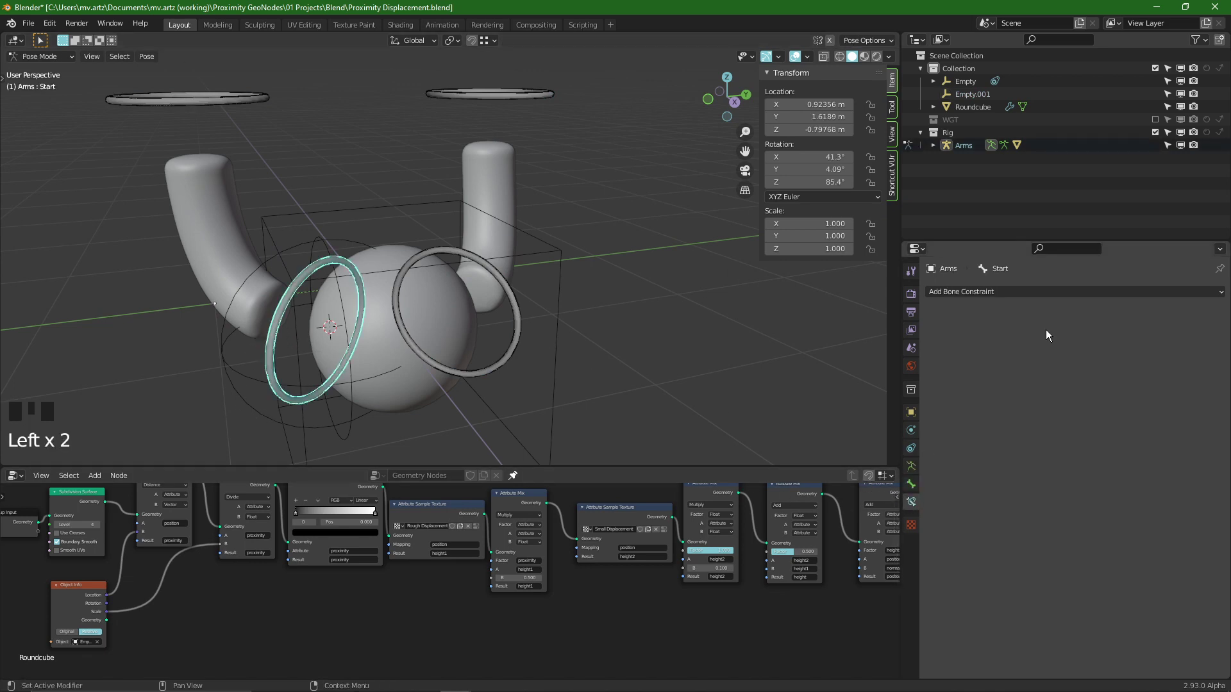
pyautogui.click(1068, 287)
pyautogui.click(1176, 356)
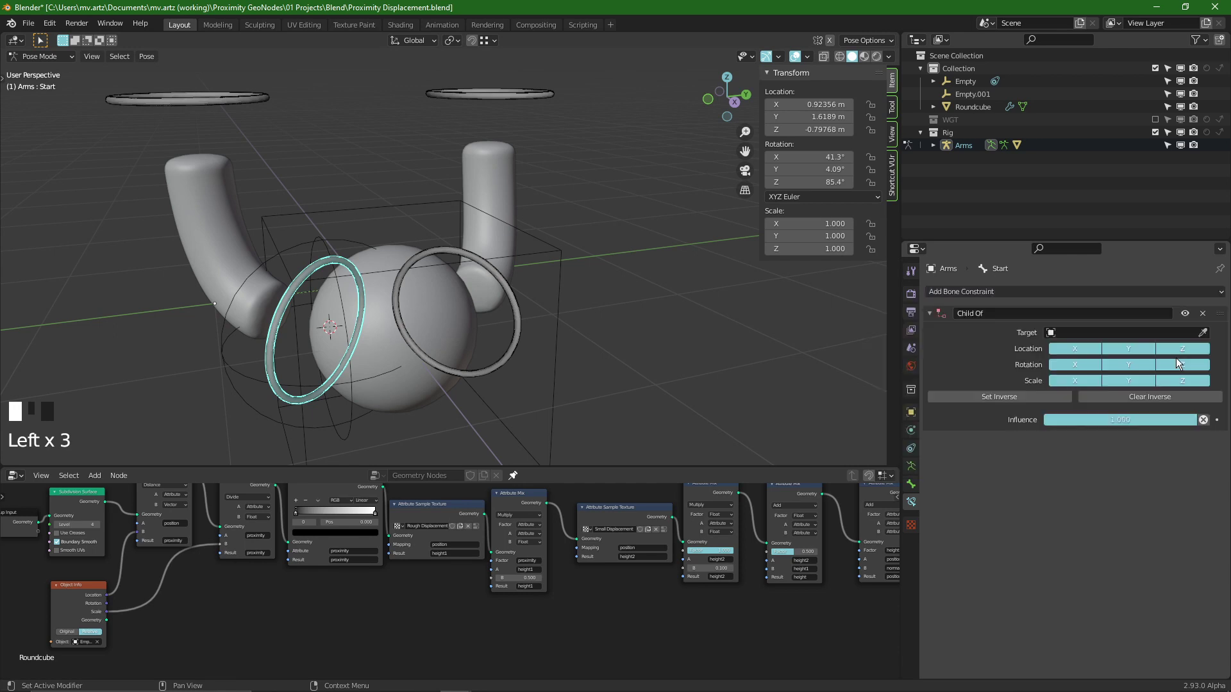
pyautogui.click(1202, 332)
pyautogui.click(555, 374)
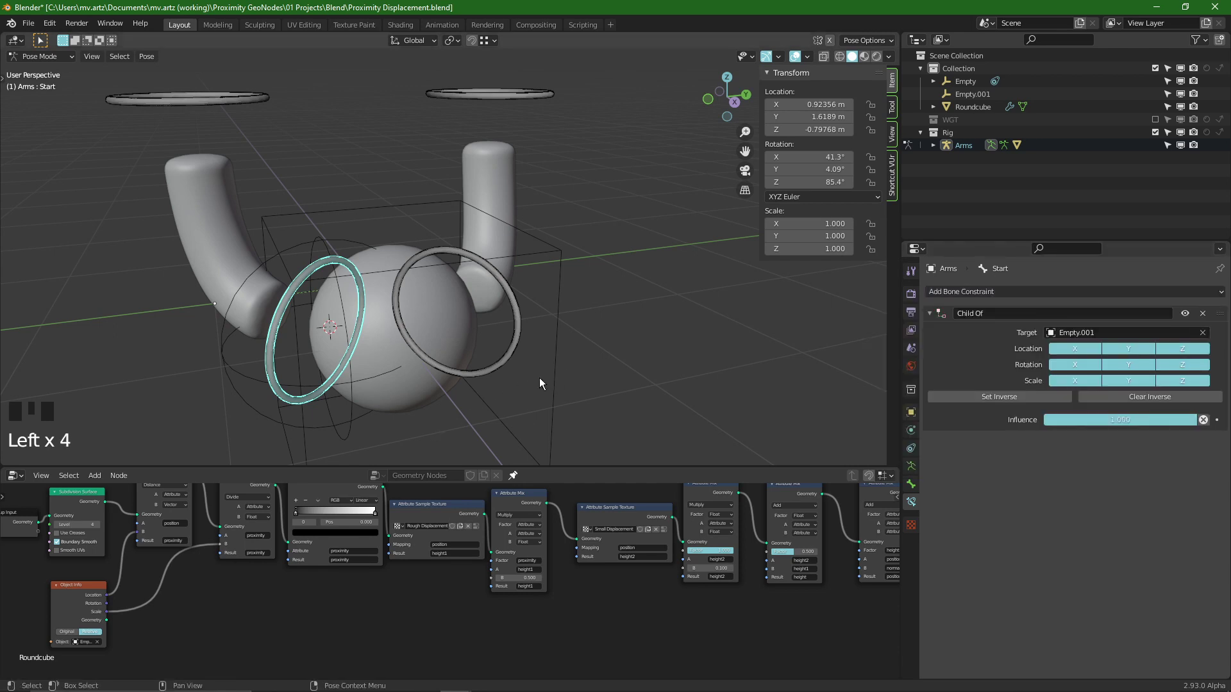
pyautogui.click(518, 328)
pyautogui.click(1063, 289)
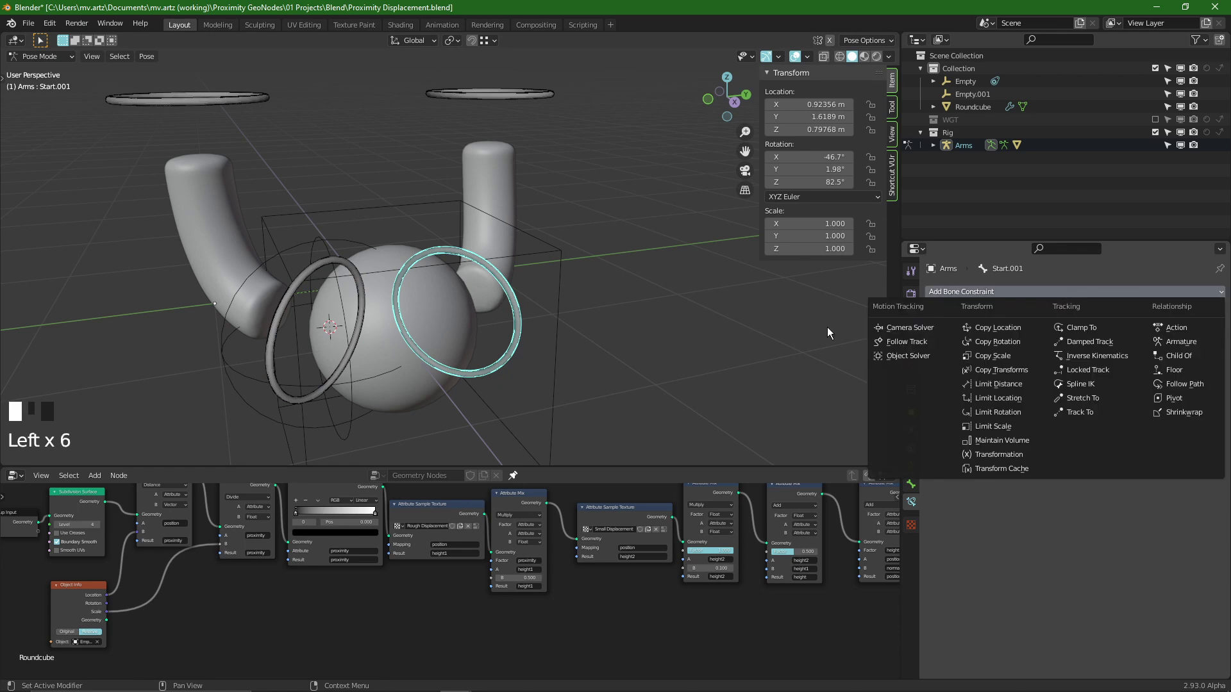
pyautogui.click(266, 373)
pyautogui.click(1016, 398)
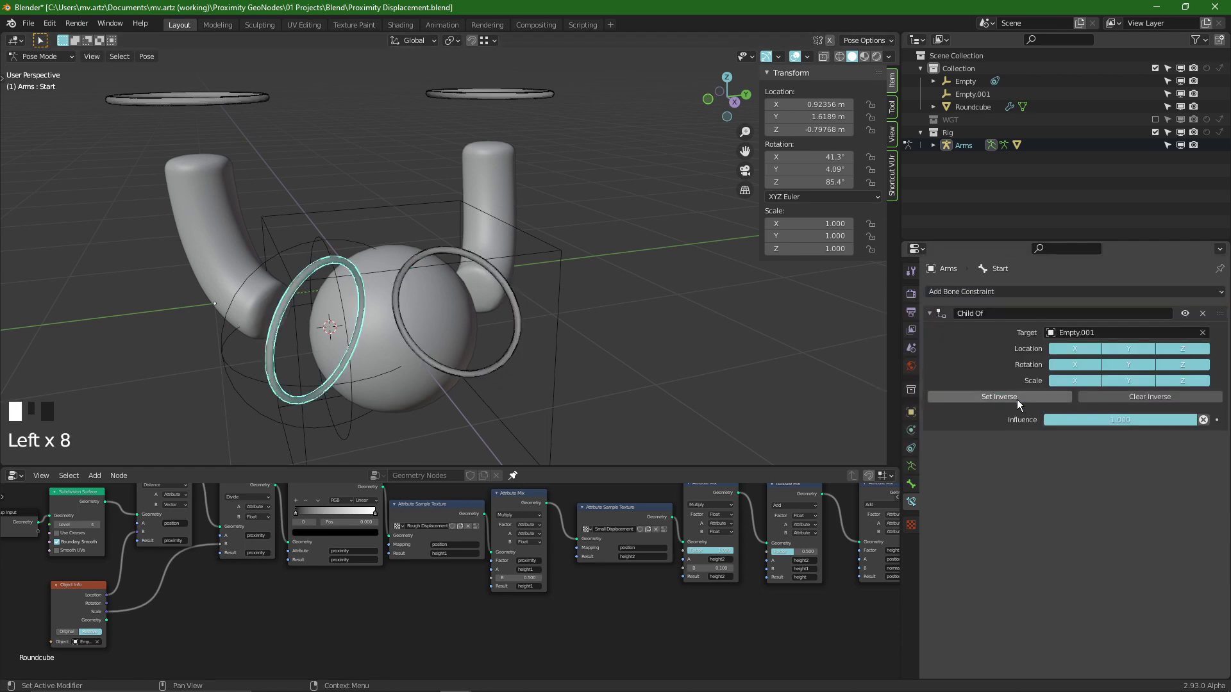
# - Add a Child Of bone constraint to the Start.001 control with Empty.001 as its target and apply Set Inverse
pyautogui.click(514, 324)
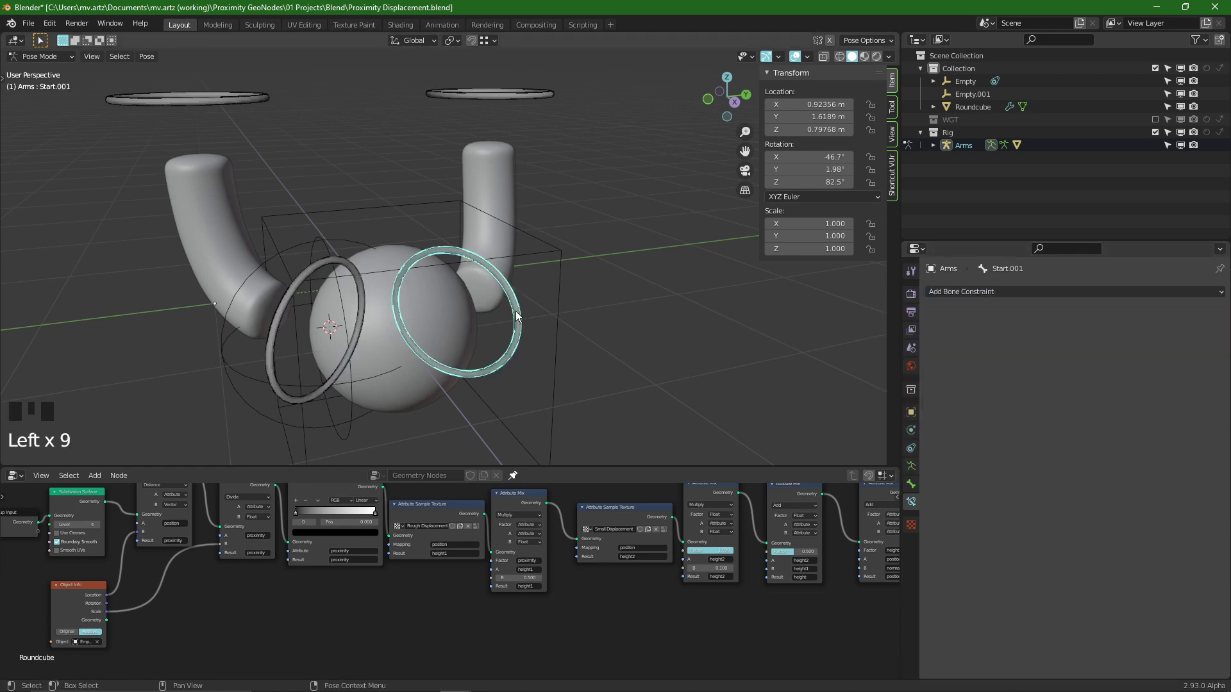
pyautogui.click(1028, 290)
pyautogui.click(1192, 352)
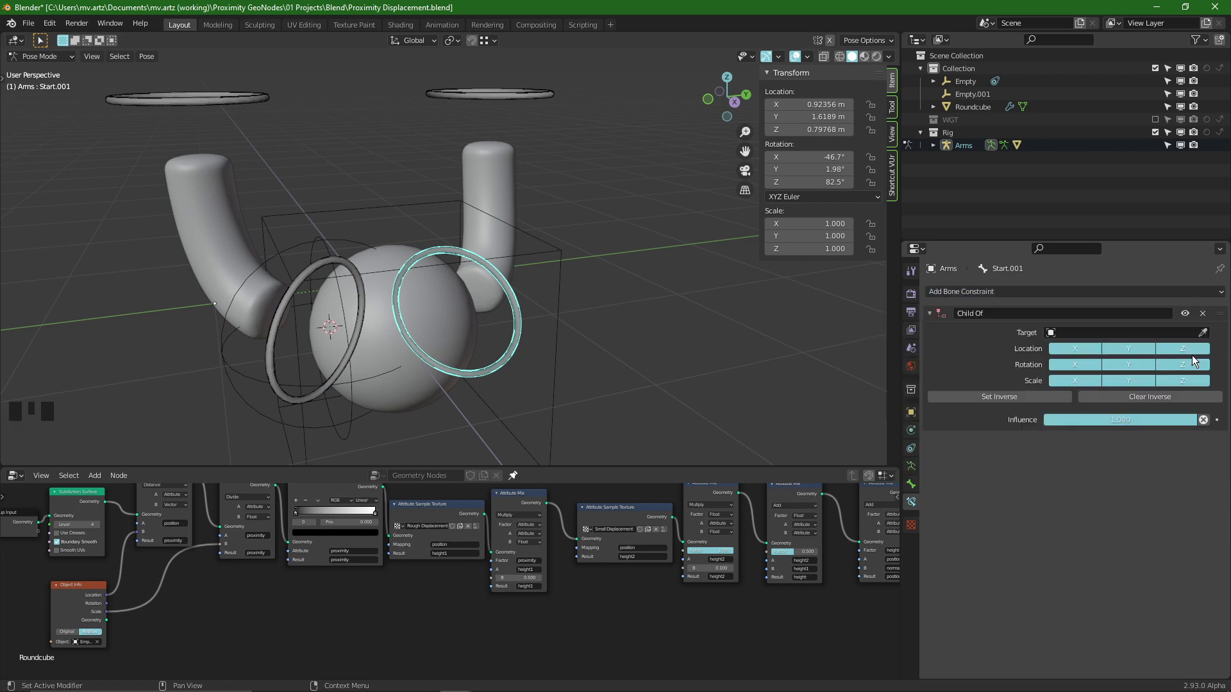
pyautogui.click(1195, 333)
pyautogui.click(1009, 397)
# - Test-rotate the cube empty, first normally and once with trackball rotation, to check both arm controls, cancelling each rotation
pyautogui.click(554, 248)
pyautogui.press('r')
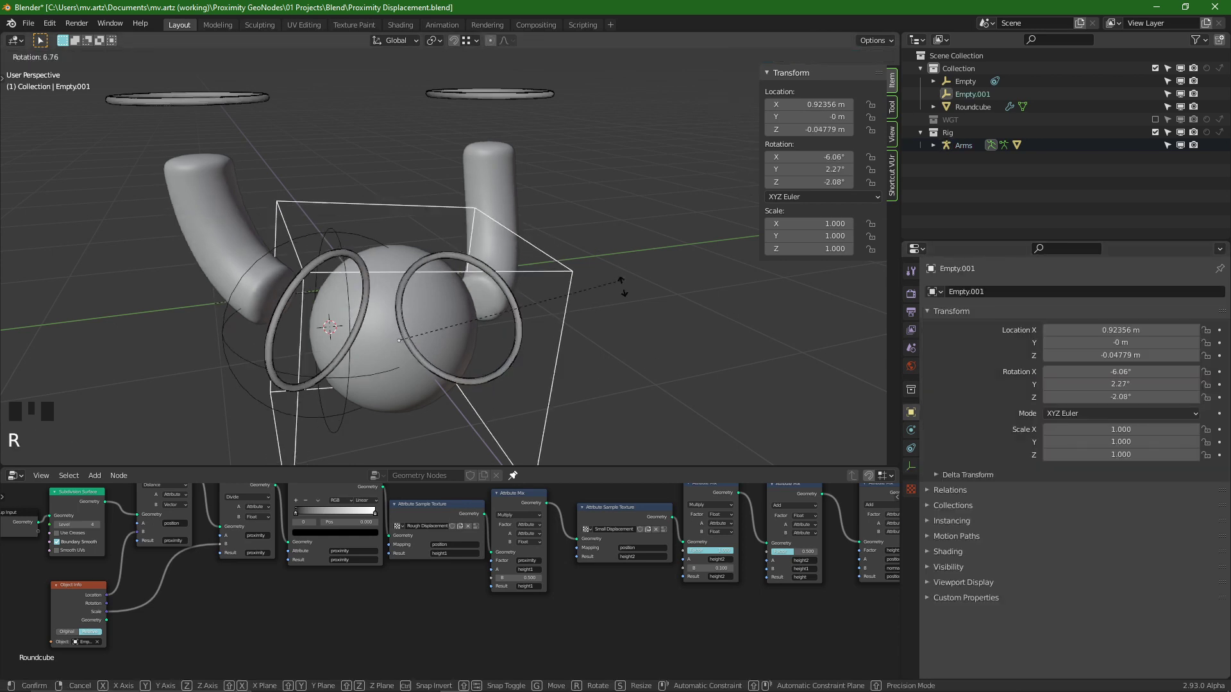
pyautogui.rightClick(590, 302)
pyautogui.keyDown('alt'); pyautogui.moveTo(577, 301); pyautogui.dragTo(505, 298, button='middle'); pyautogui.keyUp('alt')
pyautogui.press('r')
pyautogui.press('r')
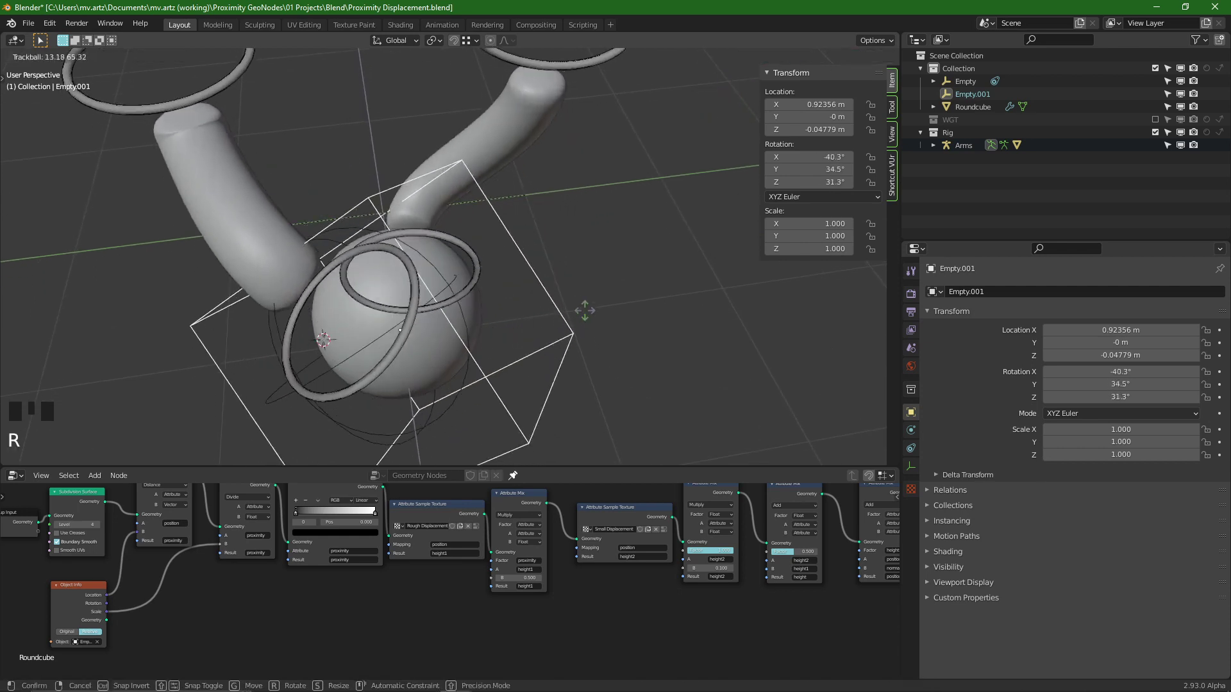
pyautogui.press('Escape')
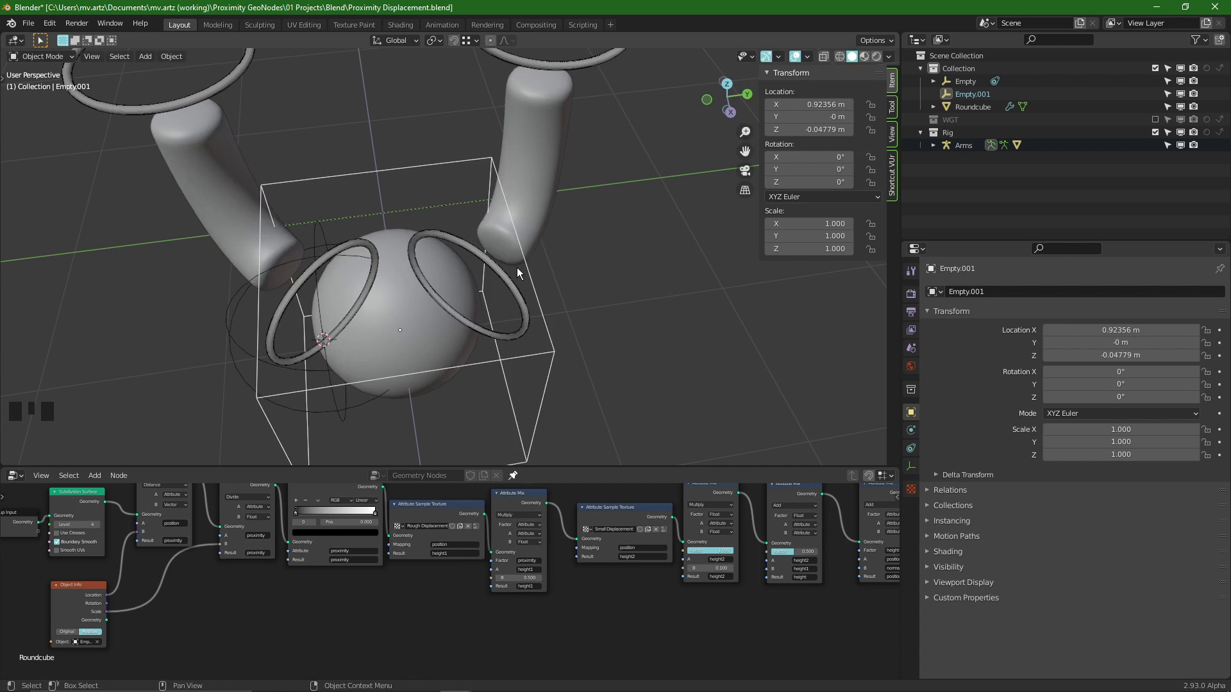
# - Enlarge the lower editor, unpin its node tree and change that area to the Graph Editor
pyautogui.moveTo(516, 268); pyautogui.dragTo(430, 227, button='middle')
pyautogui.scroll(-1, 426, 230)
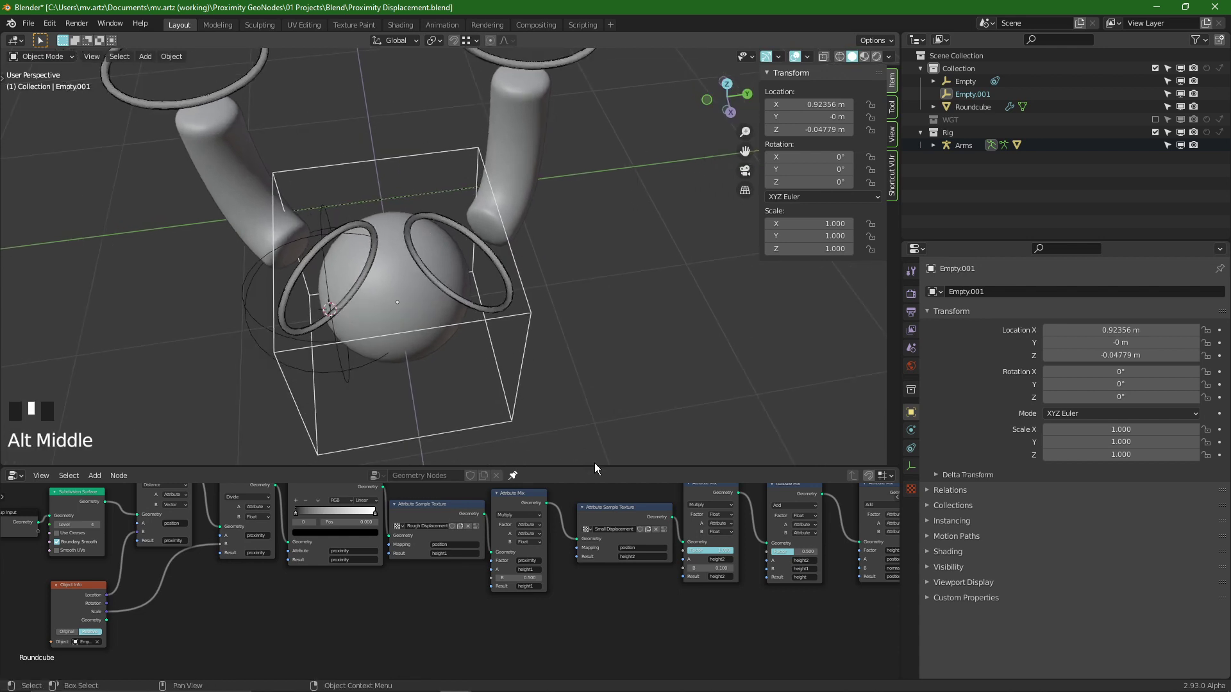
pyautogui.moveTo(593, 468); pyautogui.dragTo(568, 346)
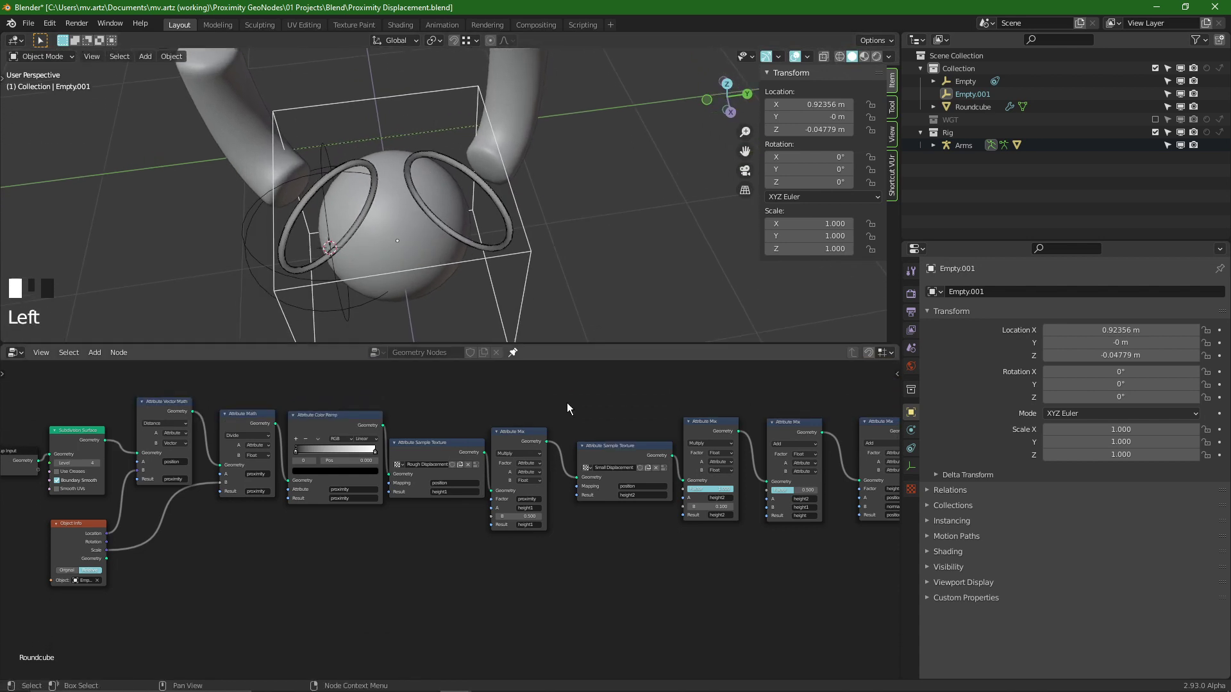
pyautogui.click(513, 352)
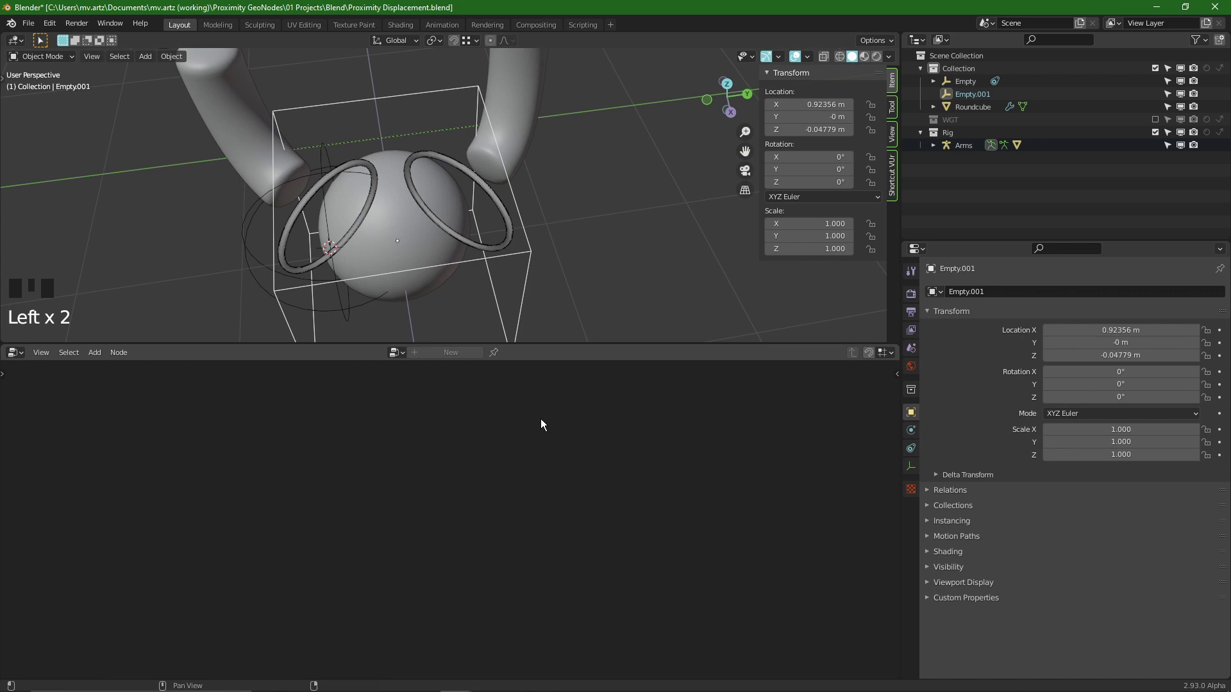
pyautogui.hotkey('shift', 'F6')
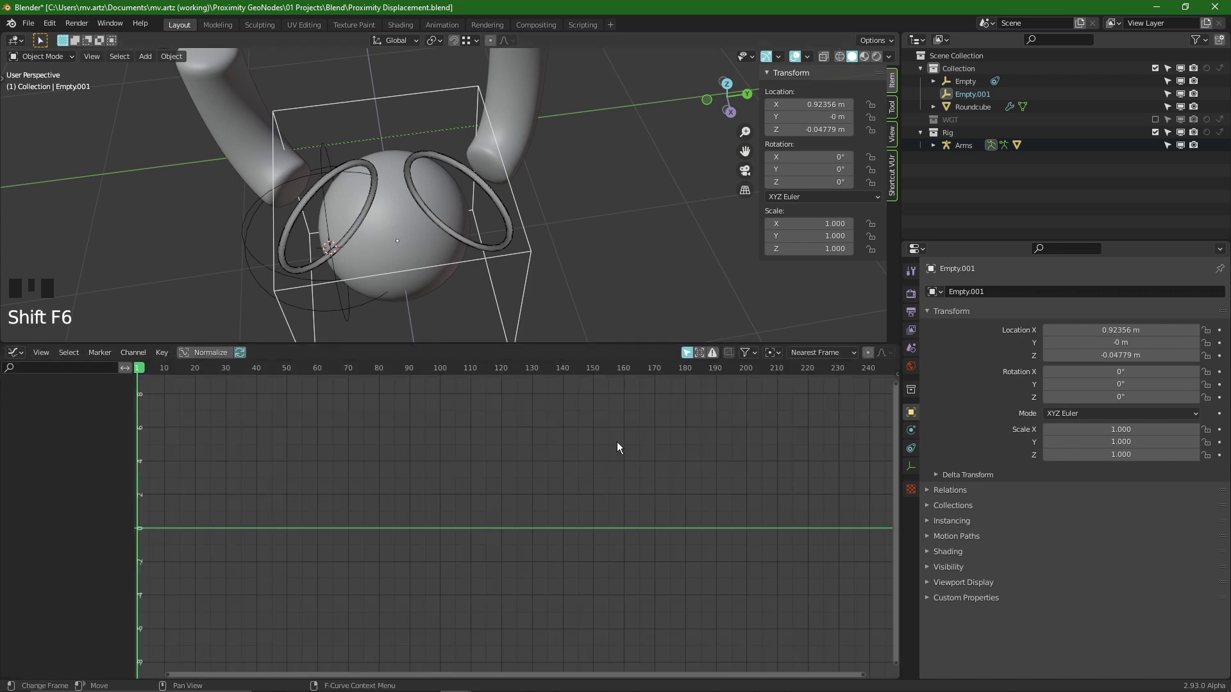
# - Keyframe the cube empty's rotation at frame 1, add a Noise modifier to its X Euler Rotation curve and expand the Object Transforms channels
pyautogui.press('i')
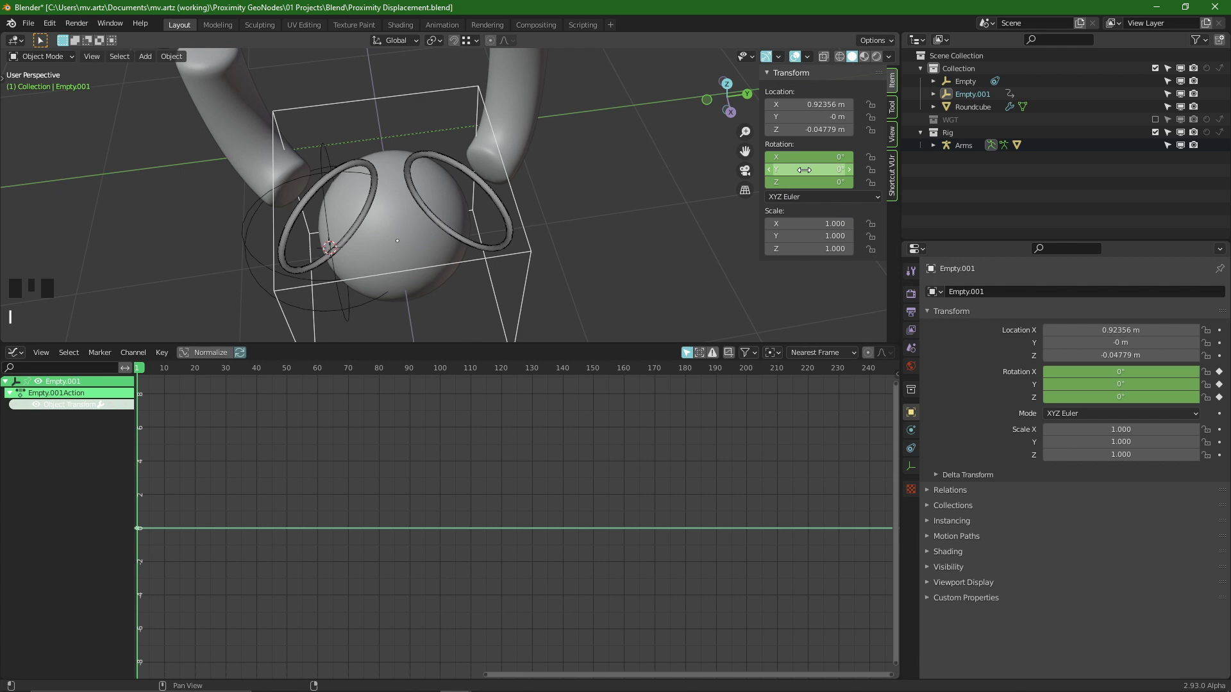
pyautogui.scroll(-2, 384, 492)
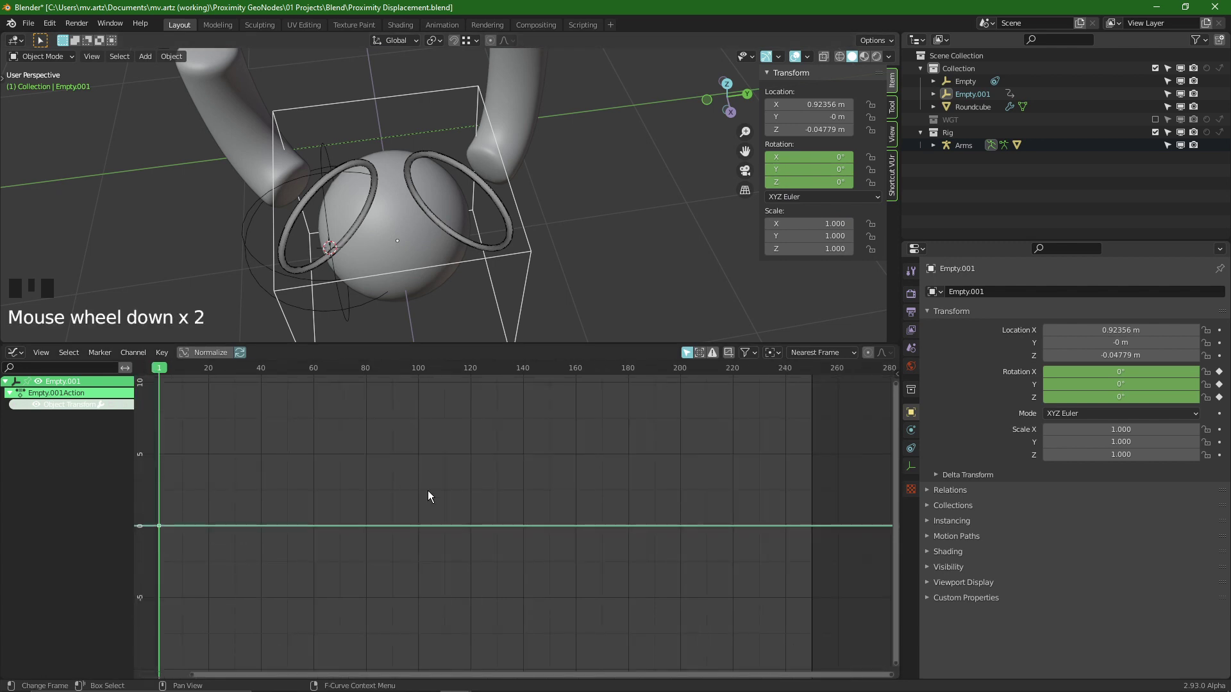
pyautogui.press('n')
pyautogui.click(891, 418)
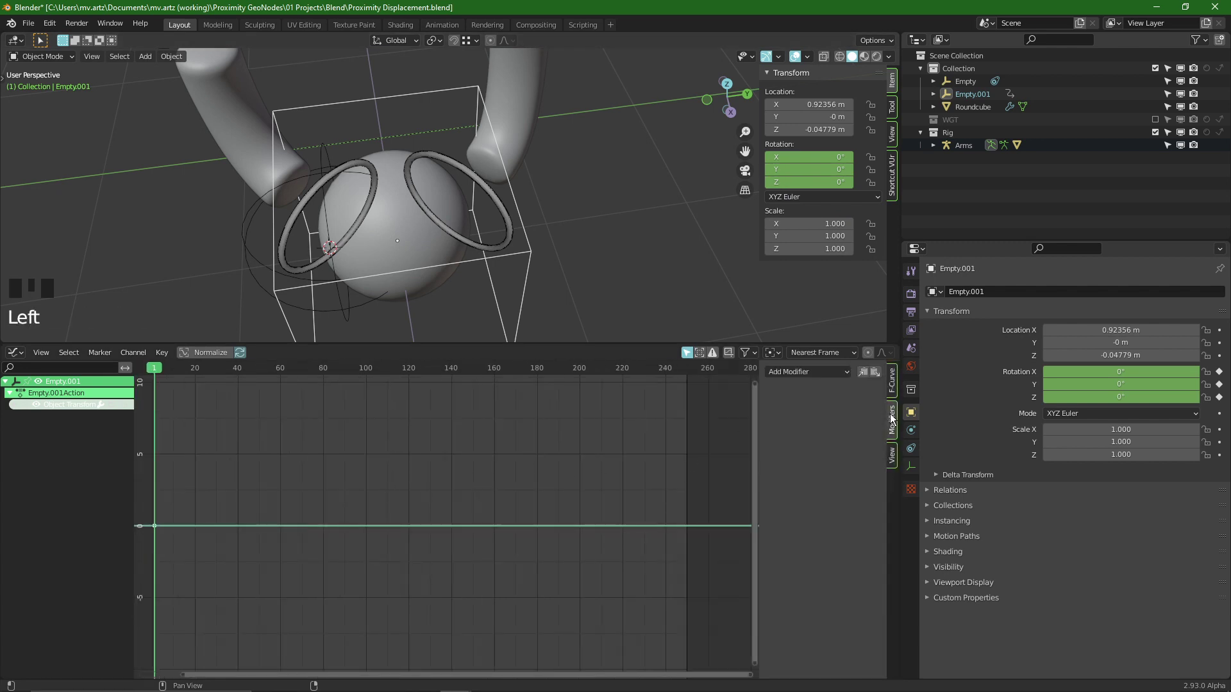
pyautogui.click(808, 373)
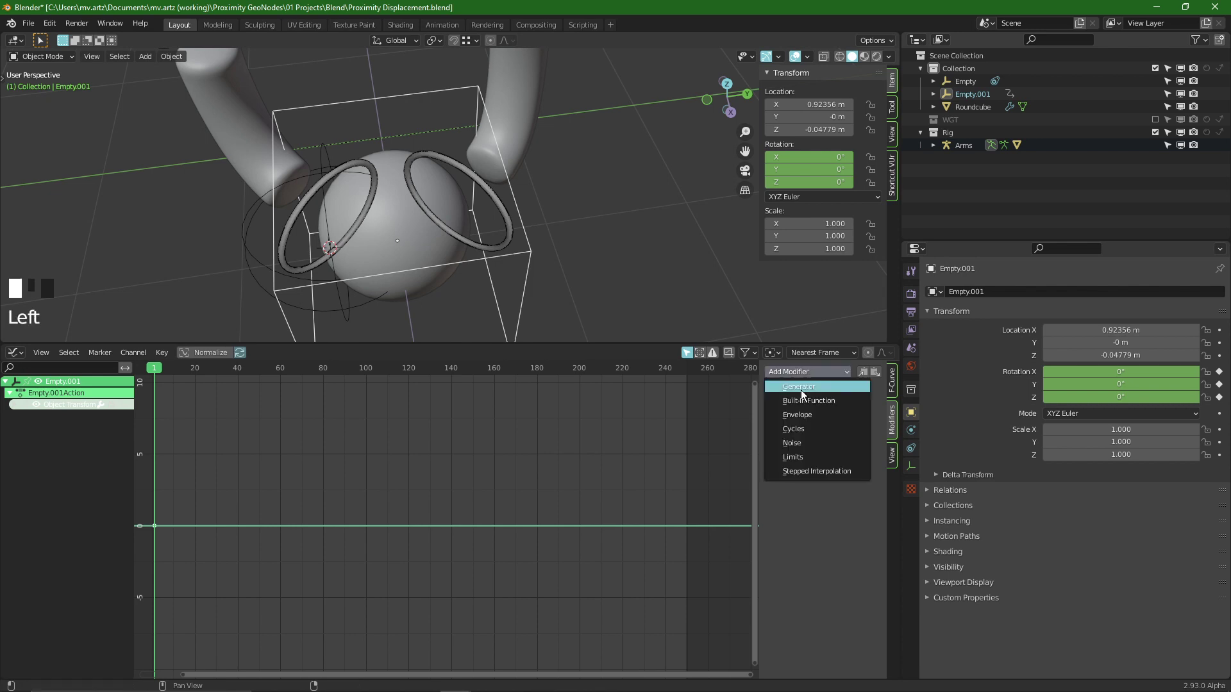
pyautogui.click(797, 444)
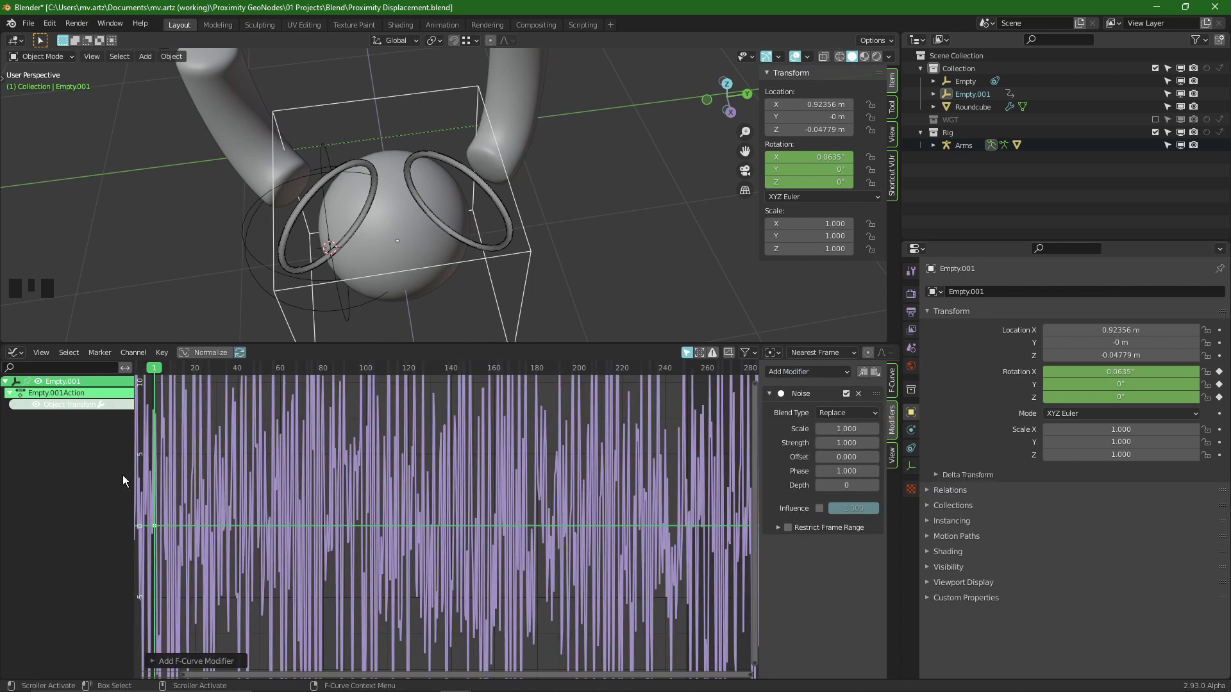
pyautogui.click(12, 404)
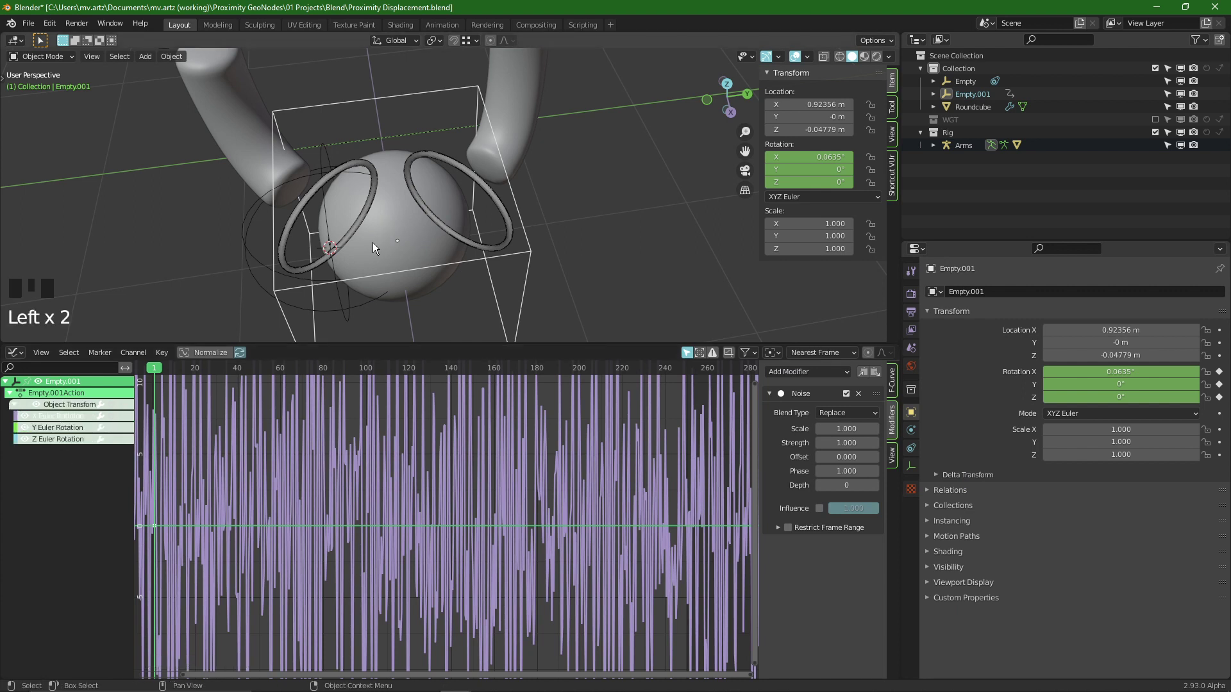
# - Set the X Euler Rotation curve's Noise modifier to scale 24 and strength 6 while previewing the animation
pyautogui.scroll(-3, 371, 532)
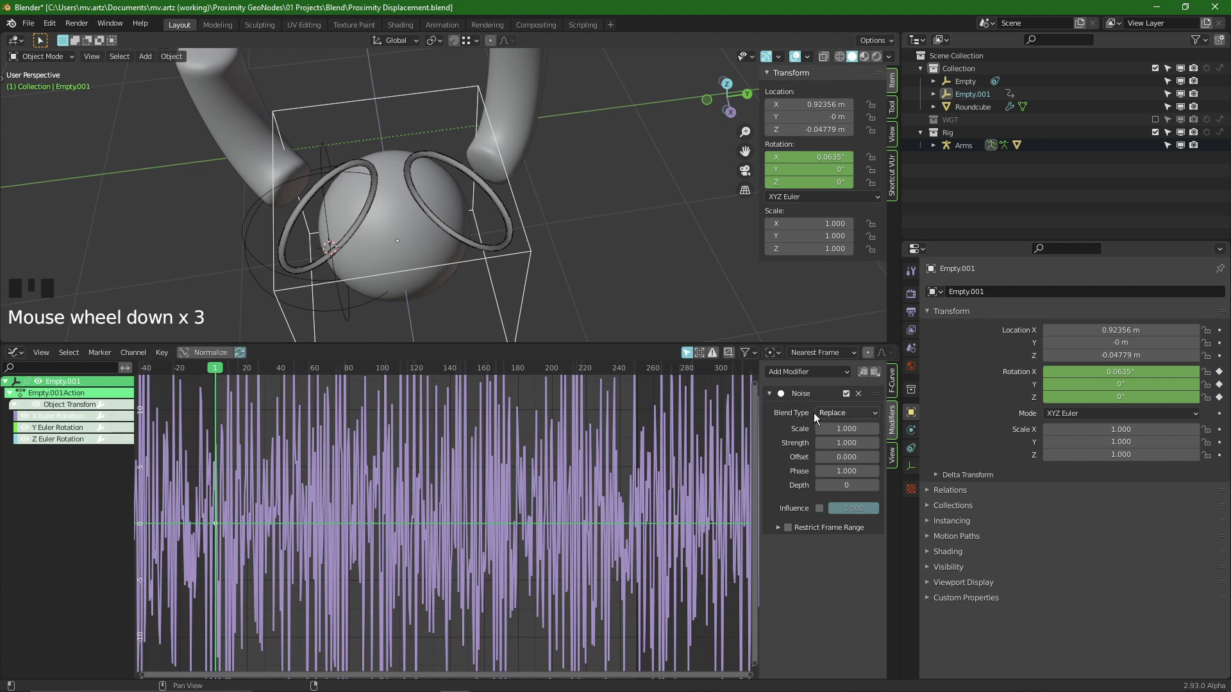
pyautogui.press('space')
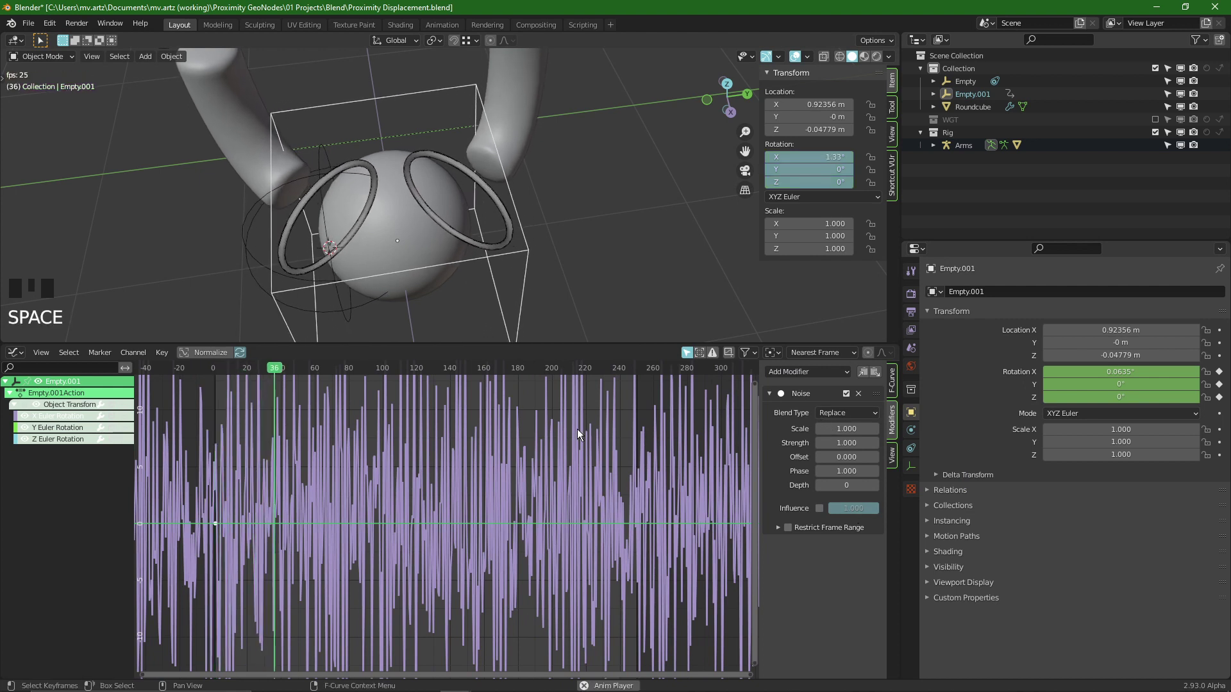
pyautogui.press('space')
pyautogui.moveTo(844, 433)
pyautogui.mouseDown()
pyautogui.moveTo(936, 444)
pyautogui.moveTo(845, 443)
pyautogui.mouseUp()
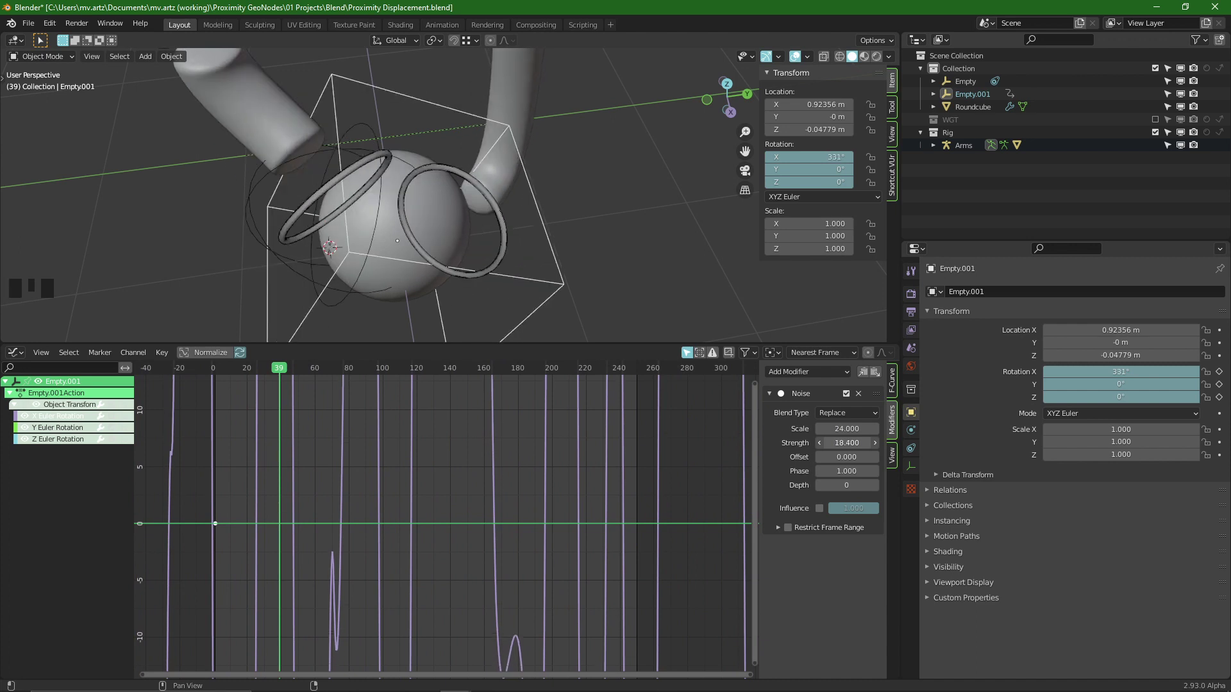
pyautogui.press('space')
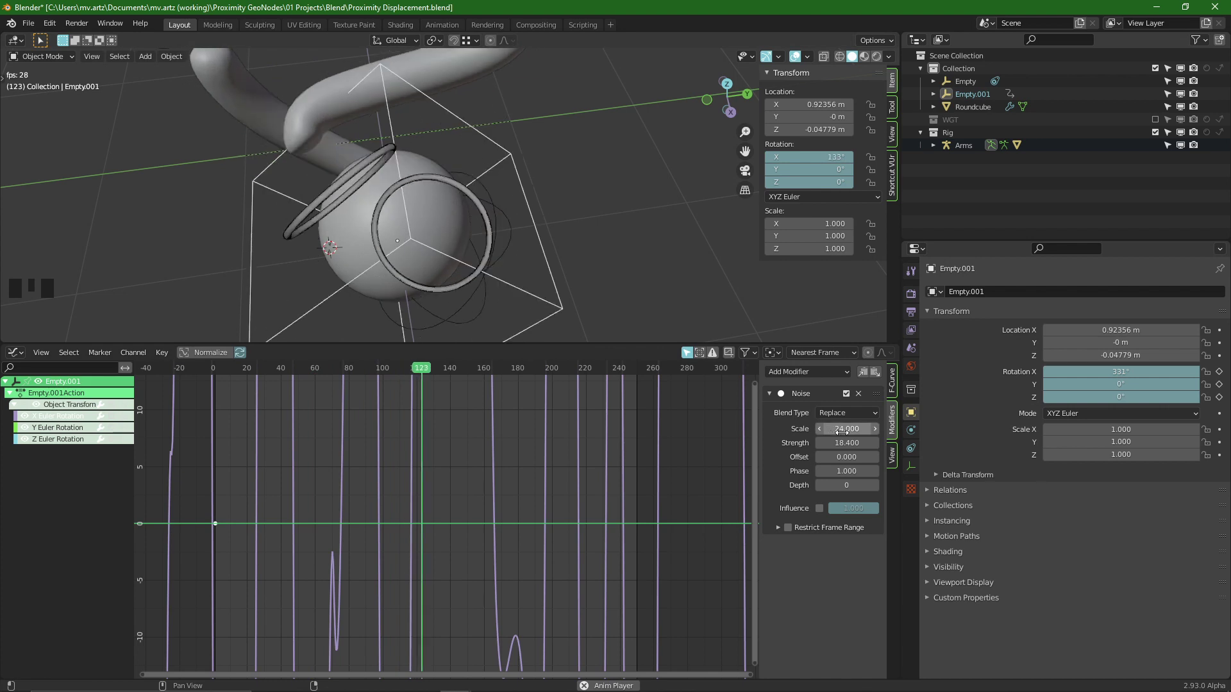
pyautogui.moveTo(857, 441); pyautogui.dragTo(777, 442)
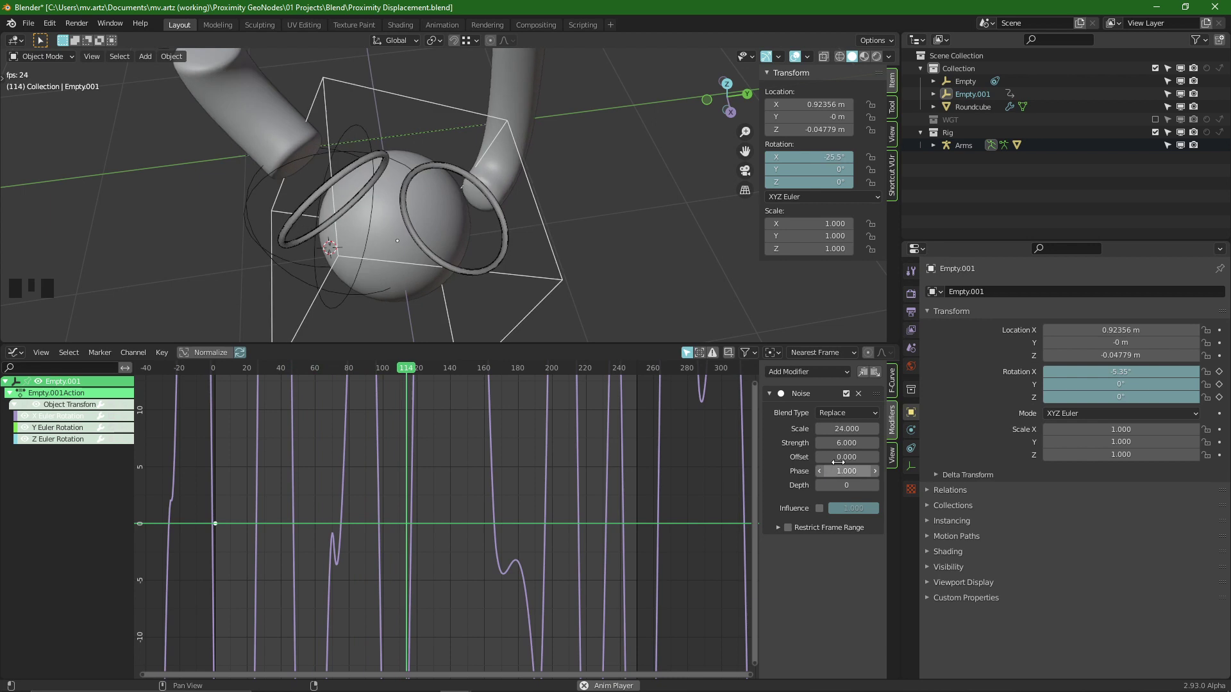
# - Copy the X Euler Rotation curve's Noise modifier and paste it onto the Y and Z Euler Rotation curves
pyautogui.click(863, 372)
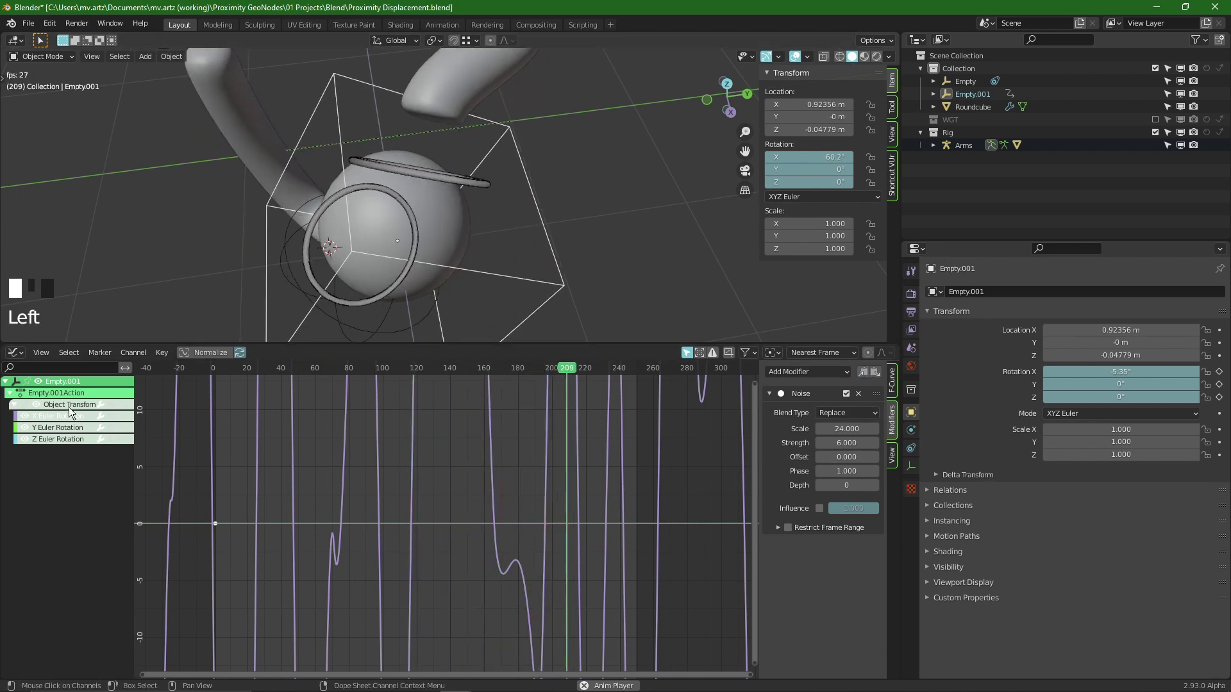
pyautogui.click(59, 428)
pyautogui.click(875, 372)
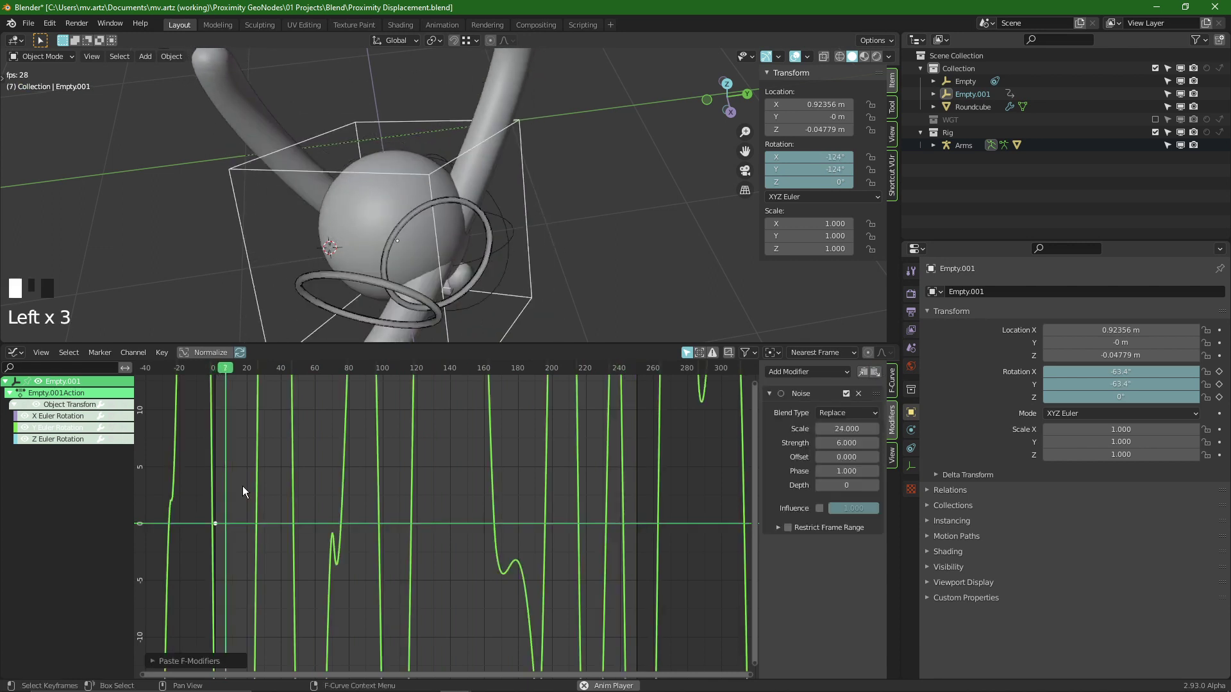
pyautogui.click(59, 439)
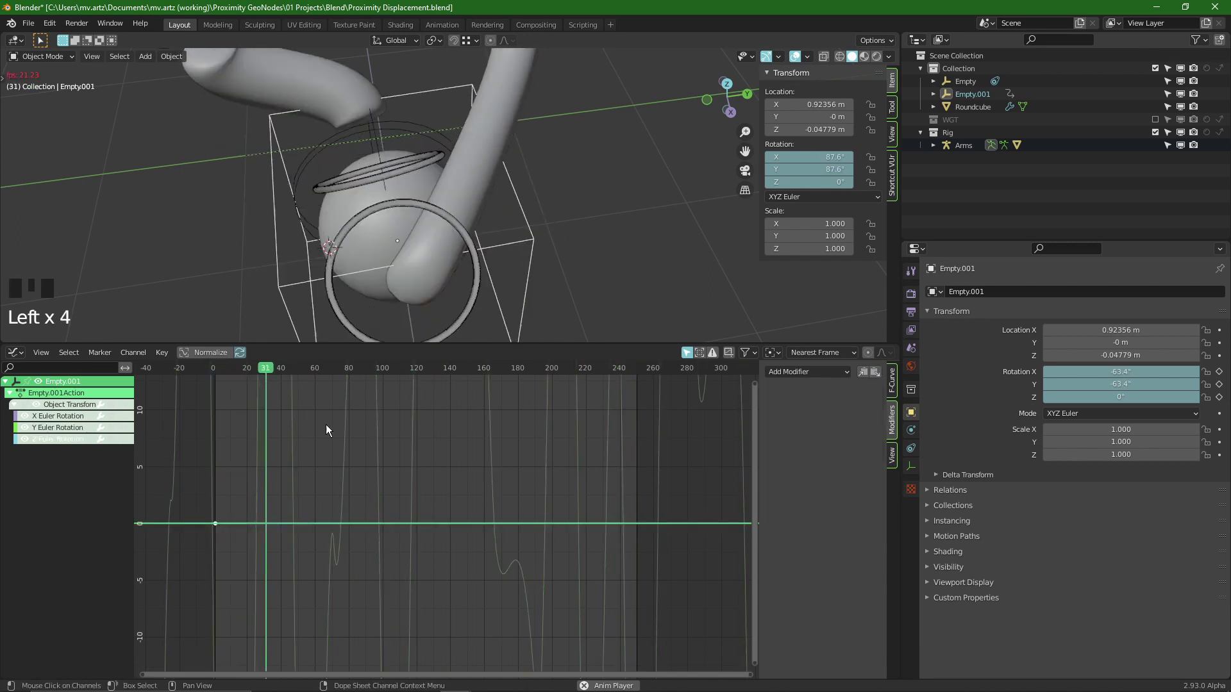
pyautogui.click(875, 372)
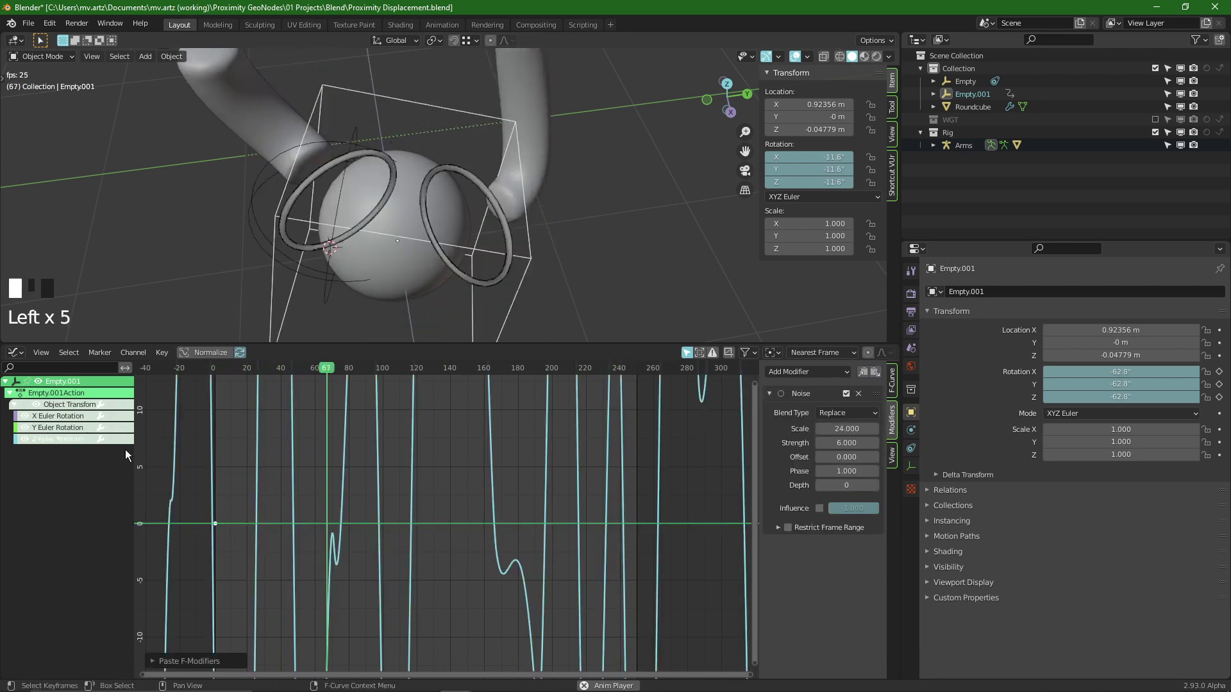
# - Set the Y Euler Rotation curve's Noise modifier to scale 72.2 and strength 15.8, and stop playback
pyautogui.click(57, 425)
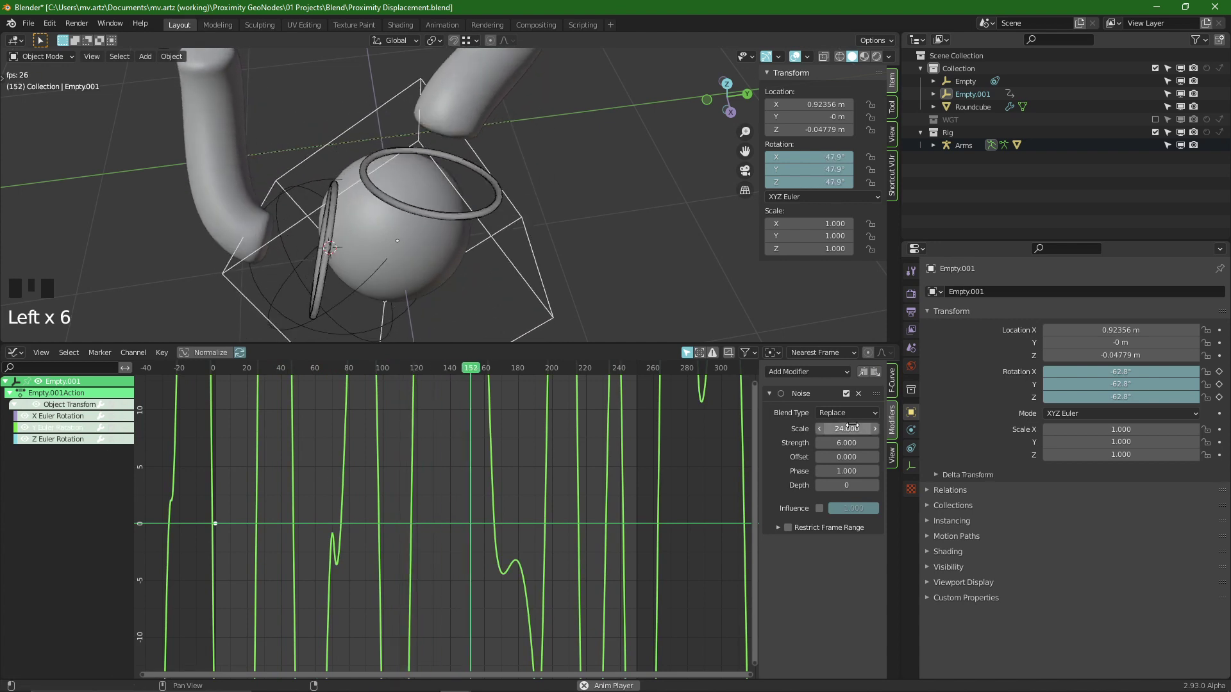
pyautogui.moveTo(849, 429); pyautogui.dragTo(1180, 429)
pyautogui.press('space')
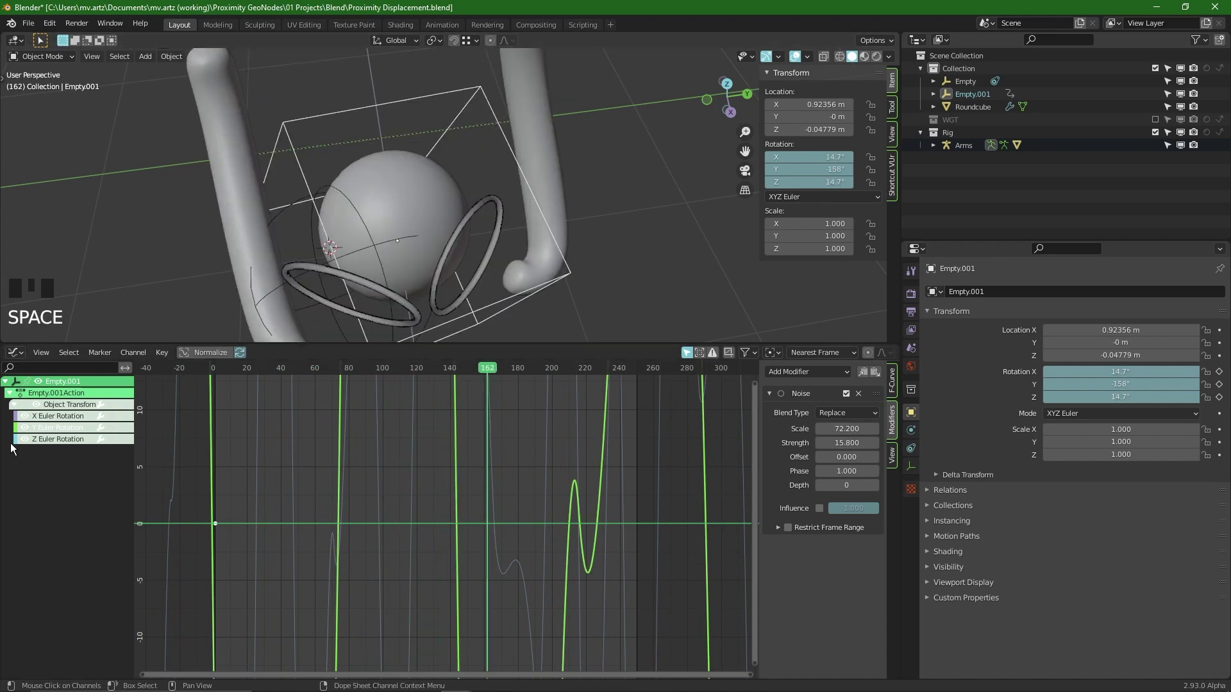
# - With the Z Euler Rotation channel selected, show the rotation gizmo and set the transform orientation to Normal
pyautogui.click(57, 437)
pyautogui.press('space')
pyautogui.press('space')
pyautogui.press(',')
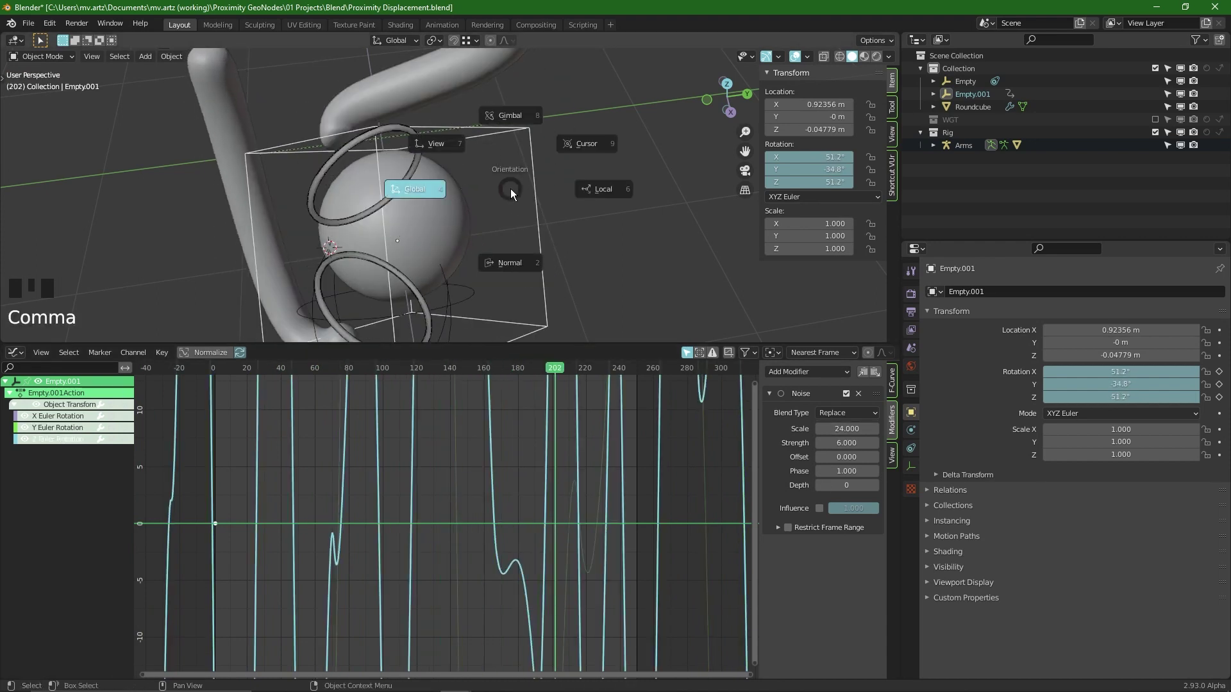
pyautogui.hotkey('ctrl', 'space')
pyautogui.click(484, 303)
pyautogui.press(',')
pyautogui.click(490, 255)
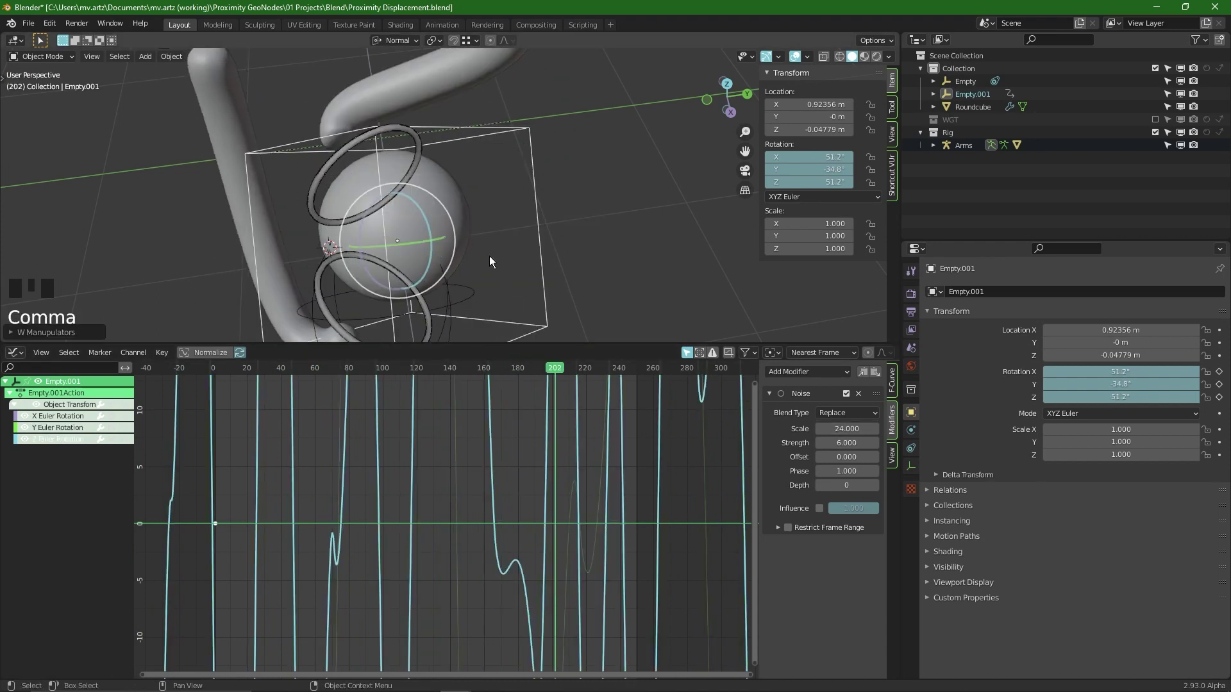
# - Set the Z Euler Rotation curve's Noise modifier to scale 41.9 and strength 0.9, and play the animation
pyautogui.moveTo(846, 429)
pyautogui.mouseDown()
pyautogui.moveTo(820, 429)
pyautogui.moveTo(846, 429)
pyautogui.mouseUp()
pyautogui.moveTo(846, 443); pyautogui.dragTo(878, 428)
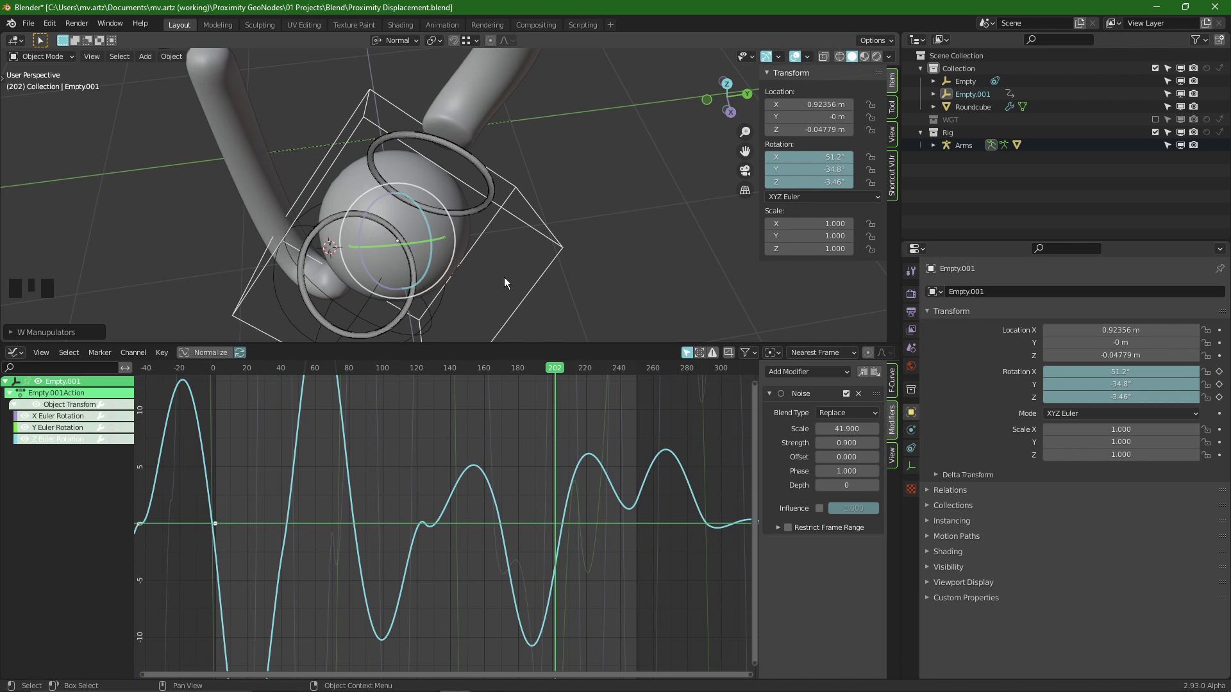
pyautogui.keyDown('alt'); pyautogui.moveTo(488, 219); pyautogui.dragTo(485, 194, button='middle'); pyautogui.keyUp('alt')
pyautogui.press('space')
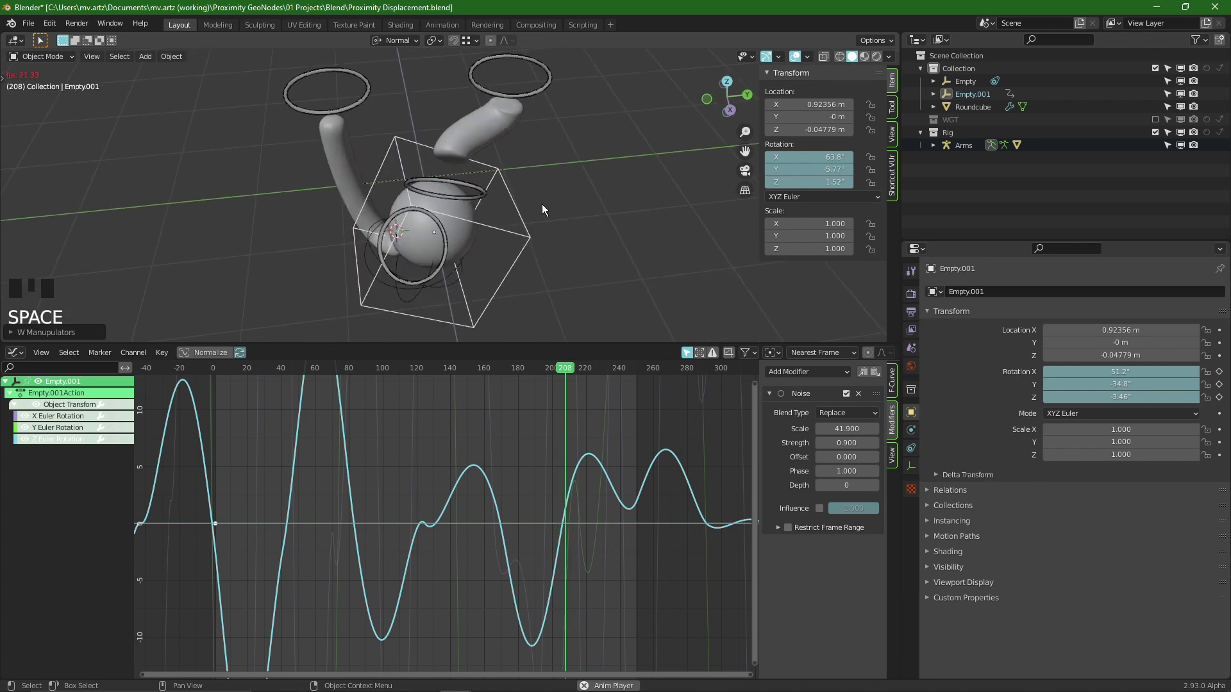
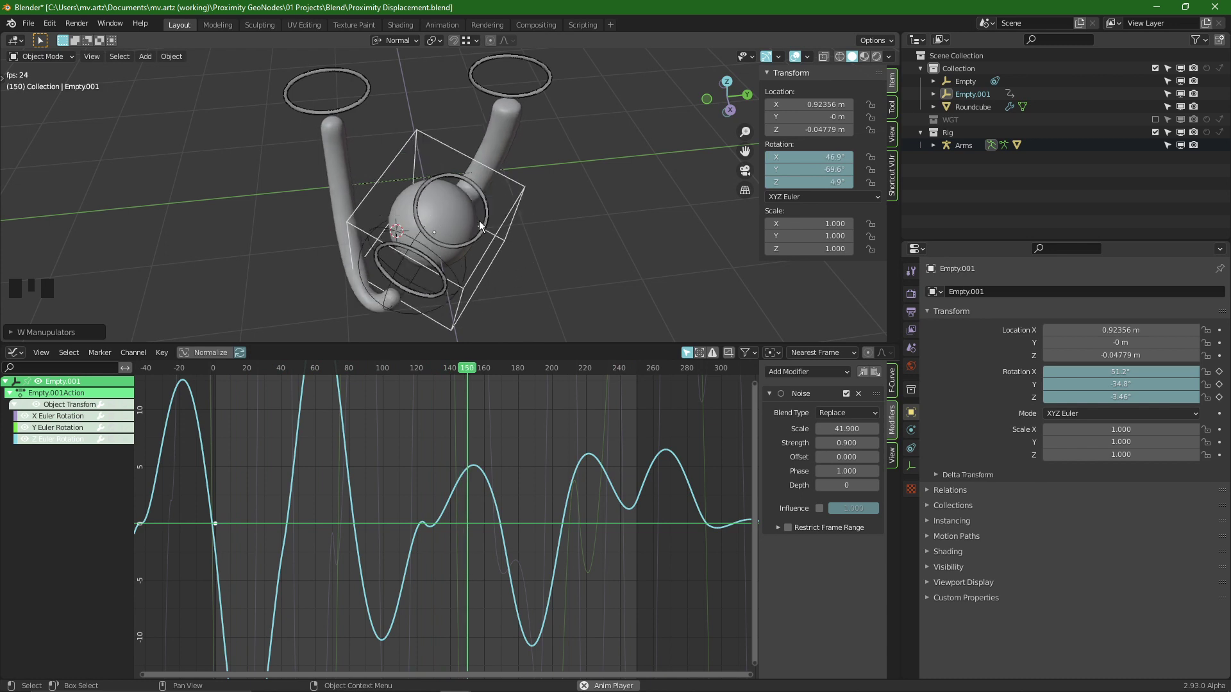
# - Return to the first frame and enable the viewport display of the Roundcube's GeometryNodes modifier
pyautogui.hotkey('shift', 'Left')
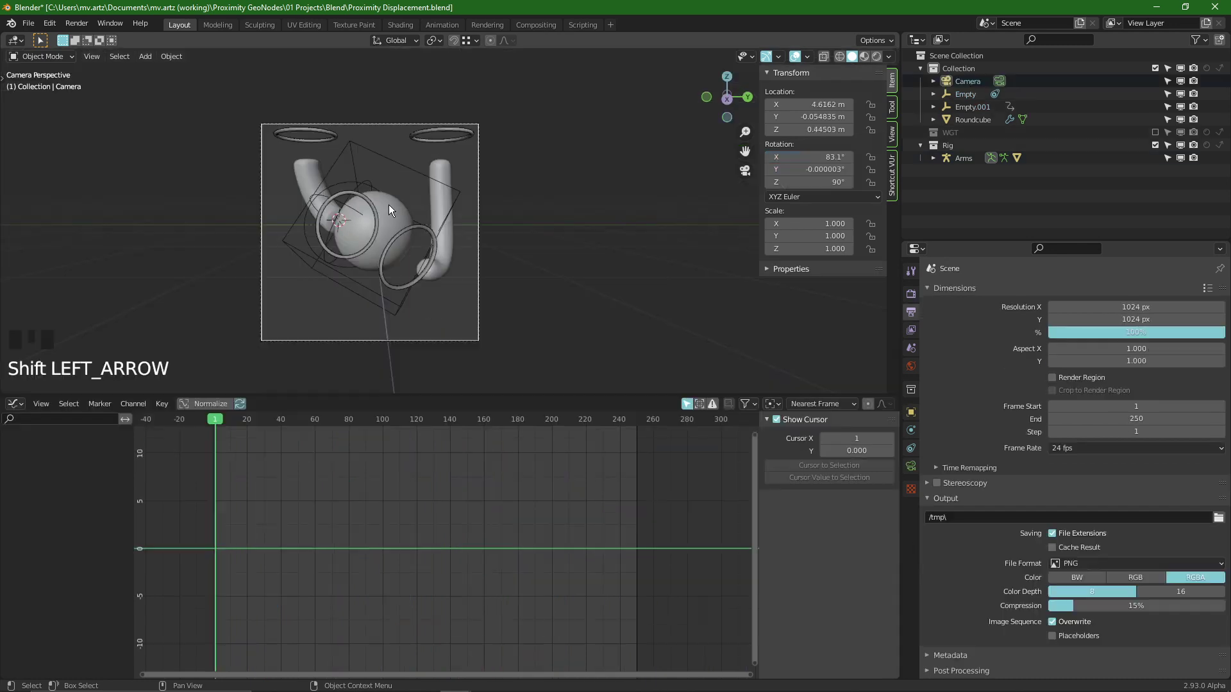
pyautogui.click(389, 204)
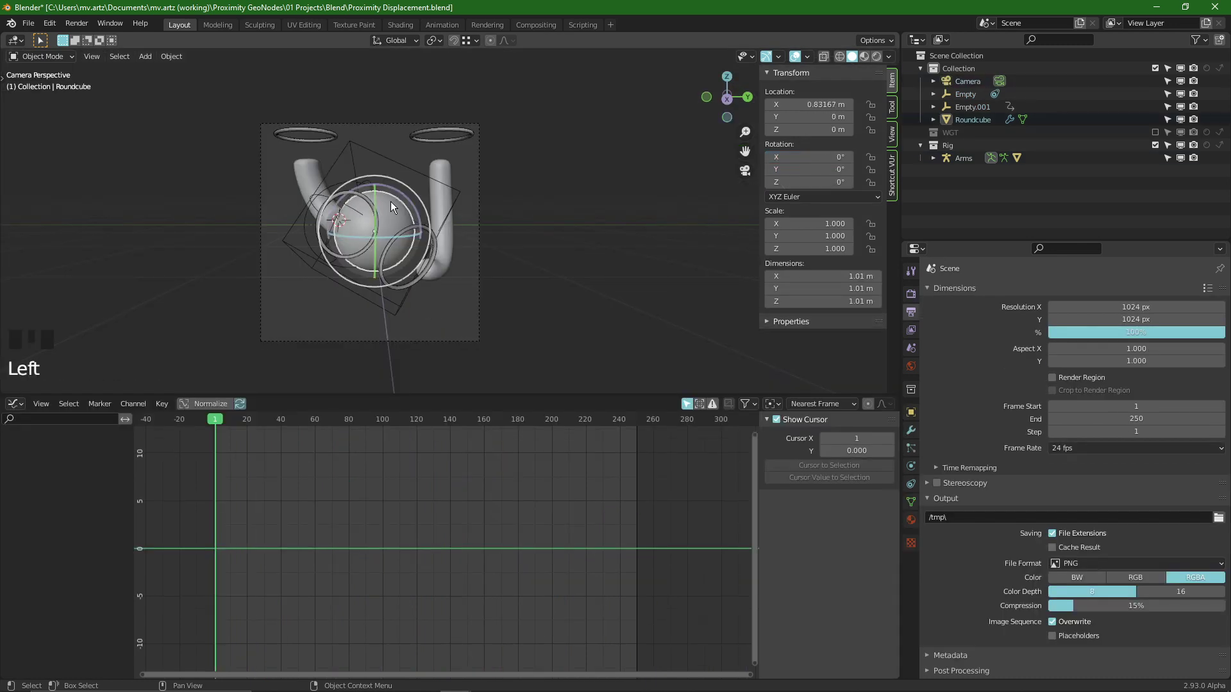
pyautogui.click(912, 432)
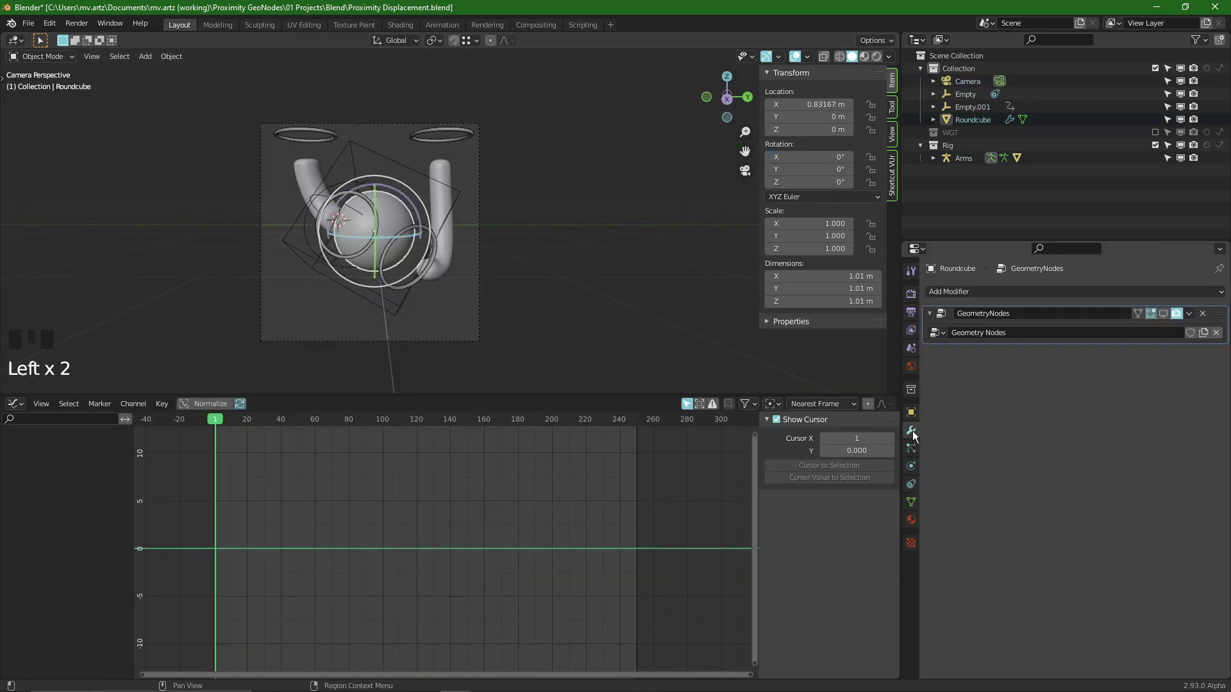
pyautogui.click(1164, 313)
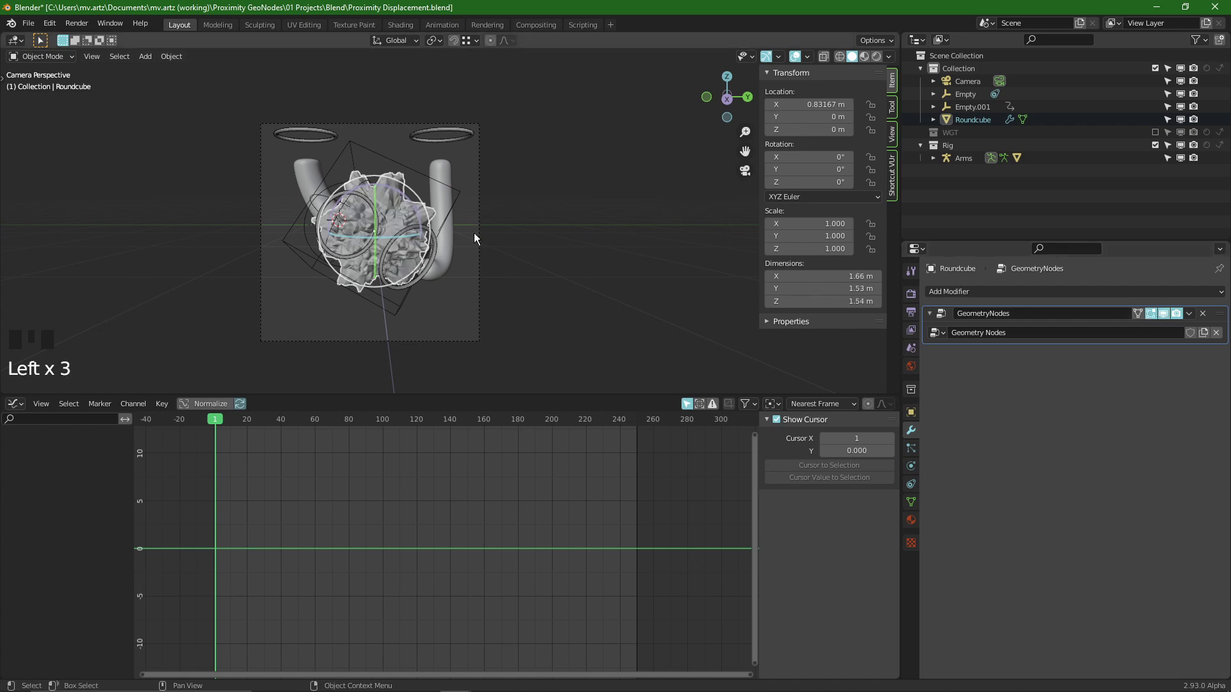
# - Stop at frame 42 and show the Roundcube's material nodes in the shader editor with rendered viewport shading
pyautogui.hotkey('shift', 'Left')
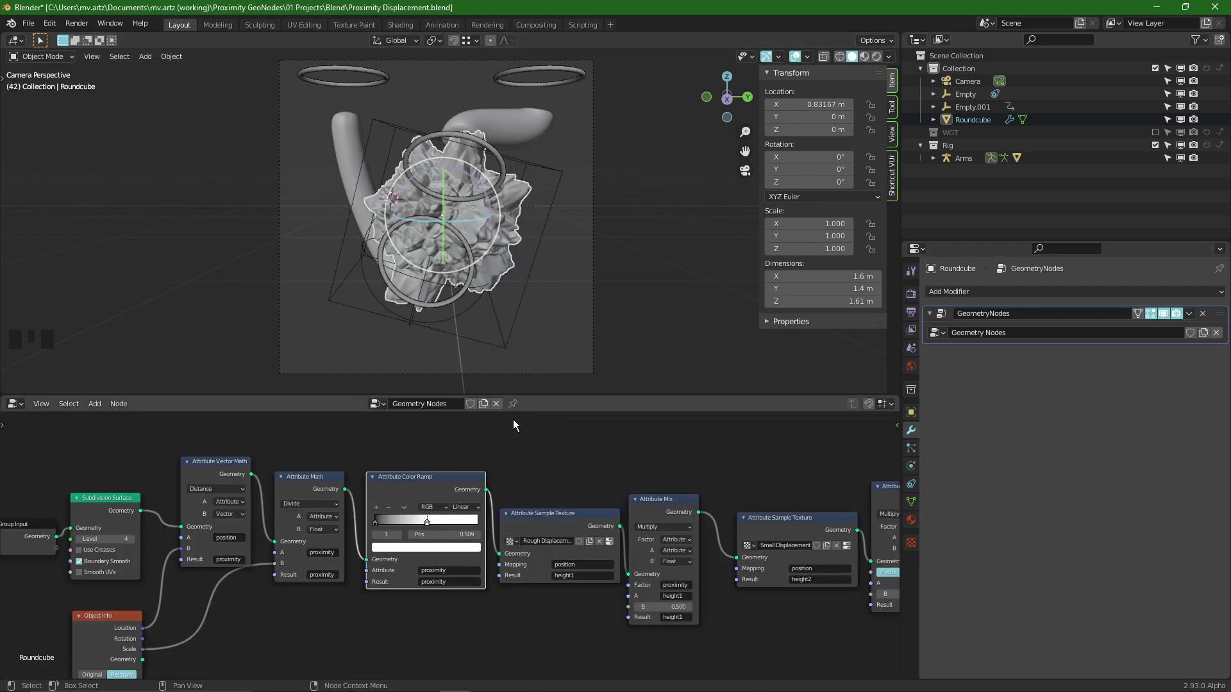
pyautogui.hotkey('alt', 'a')
pyautogui.click(528, 199)
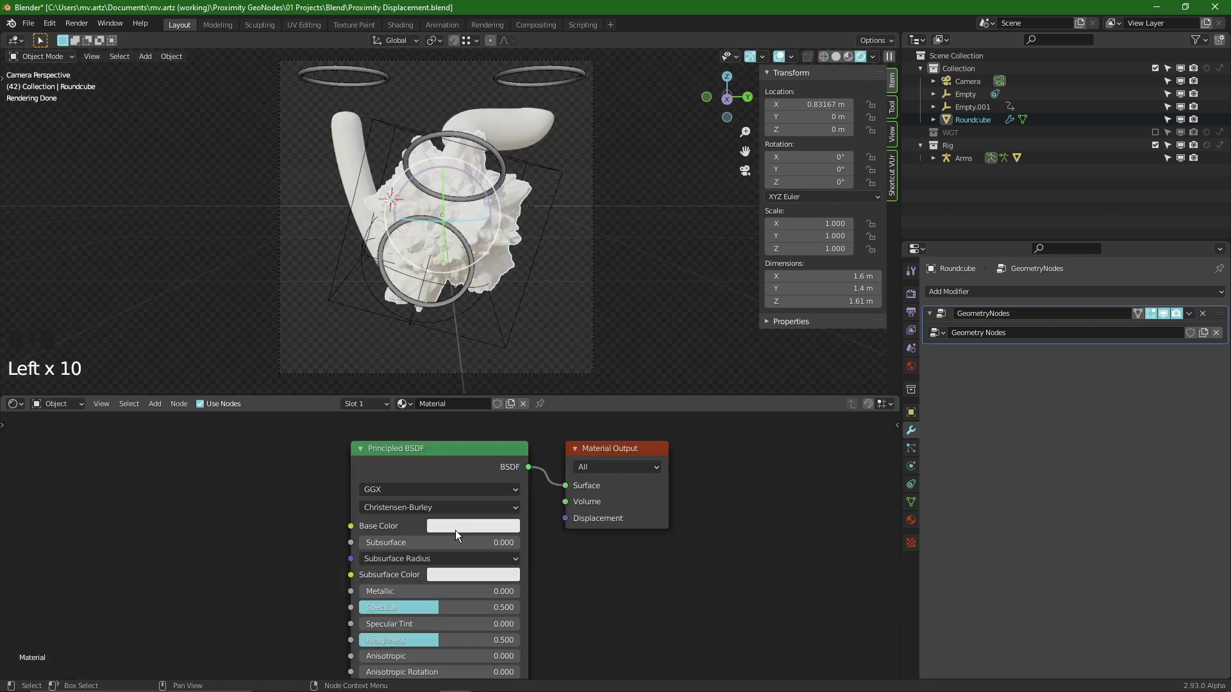
# - Set the Roundcube material's Principled BSDF to metallic 1.0, specular 0.082 and roughness 0.282
pyautogui.scroll(-3, 417, 565)
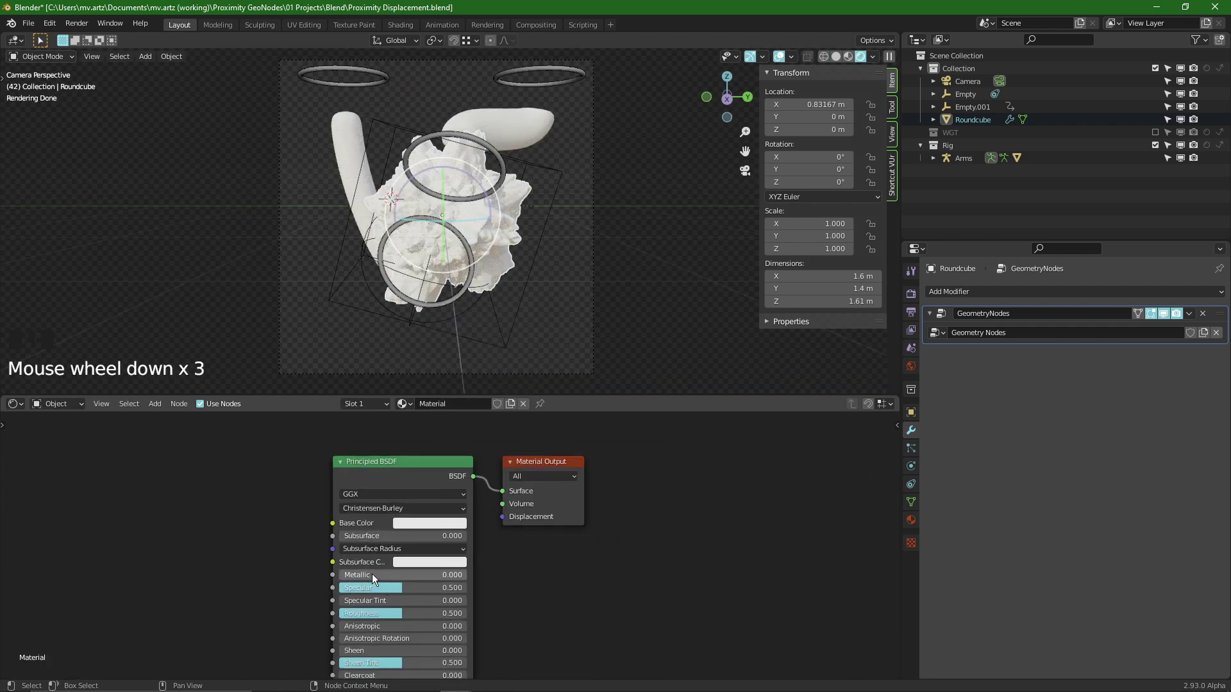
pyautogui.moveTo(372, 574)
pyautogui.mouseDown()
pyautogui.moveTo(407, 591)
pyautogui.moveTo(395, 612)
pyautogui.moveTo(382, 594)
pyautogui.moveTo(439, 587)
pyautogui.moveTo(349, 591)
pyautogui.mouseUp()
pyautogui.scroll(-4, 568, 578)
pyautogui.moveTo(567, 579); pyautogui.dragTo(629, 524, button='middle')
pyautogui.scroll(5, 499, 609)
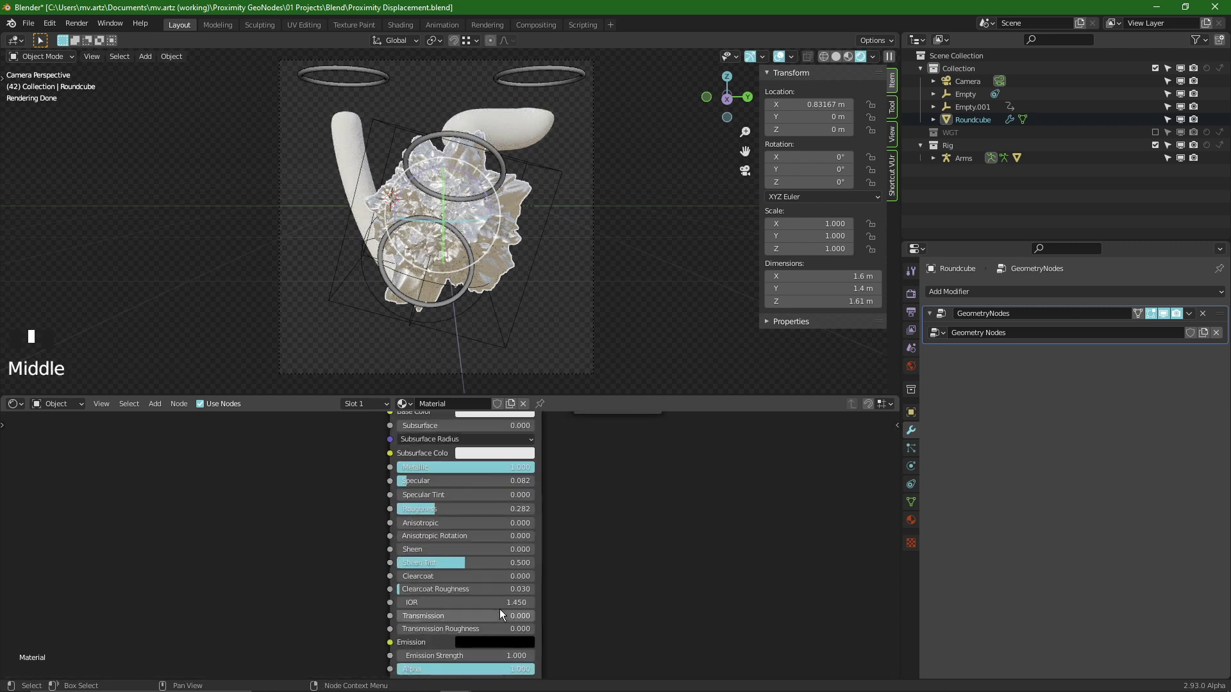
# - Add an Attribute node to the material and set its attribute name to height1
pyautogui.scroll(-3, 499, 609)
pyautogui.moveTo(268, 523); pyautogui.dragTo(280, 533, button='middle')
pyautogui.hotkey('shift', 'a')
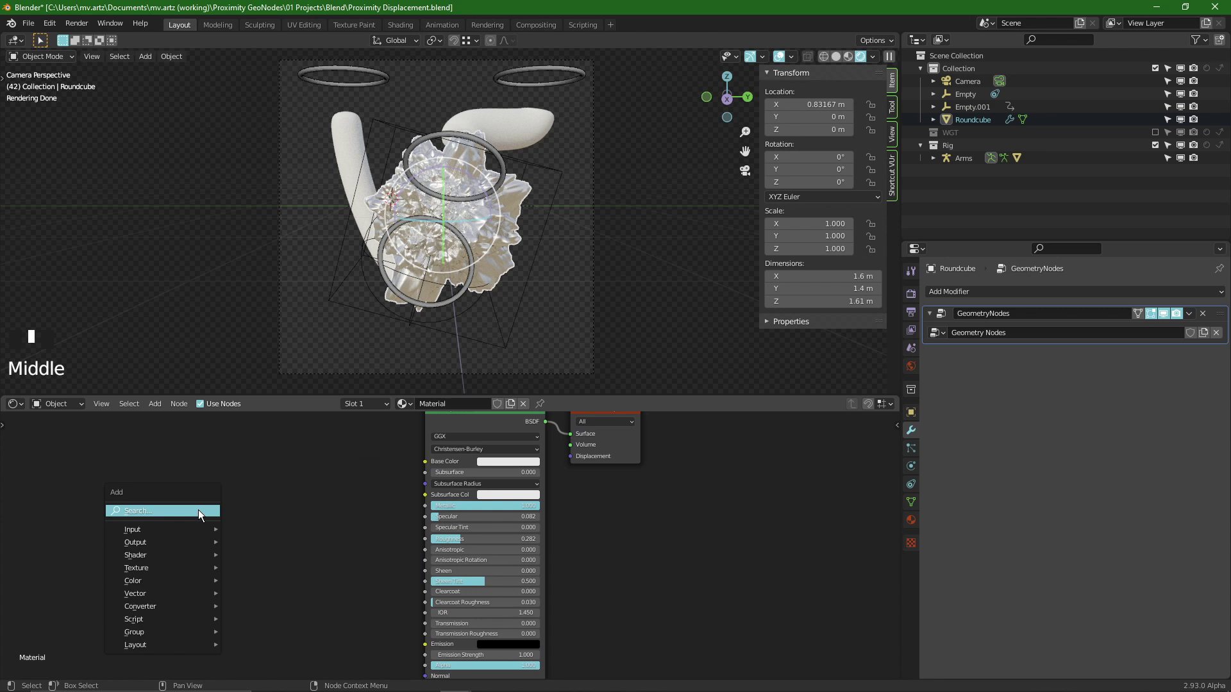
pyautogui.moveTo(168, 526)
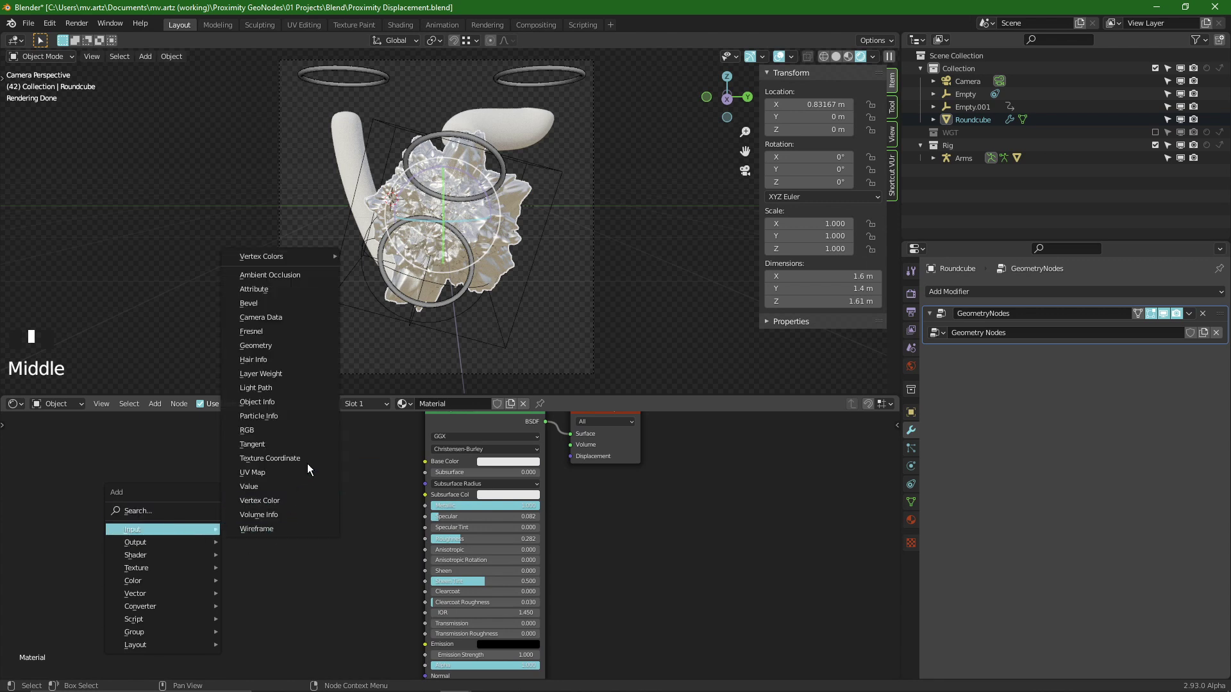
pyautogui.click(282, 289)
pyautogui.click(173, 476)
pyautogui.scroll(2, 171, 477)
pyautogui.moveTo(234, 500); pyautogui.dragTo(271, 516, button='middle')
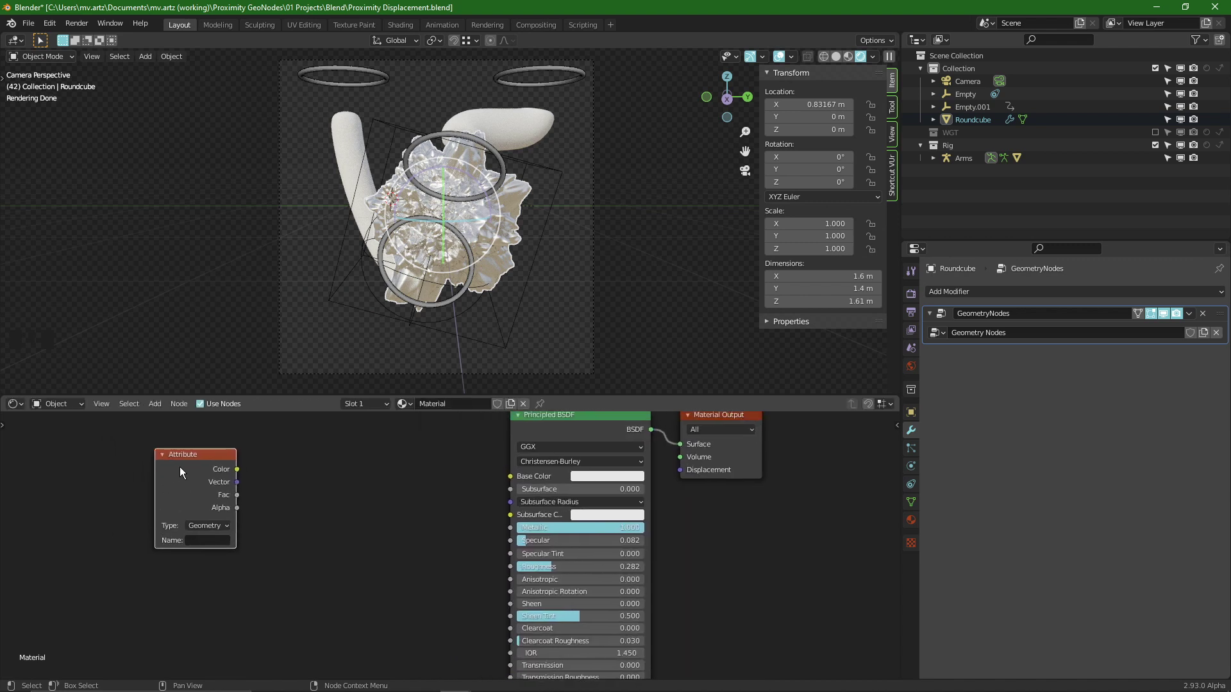
pyautogui.moveTo(179, 467); pyautogui.dragTo(160, 469)
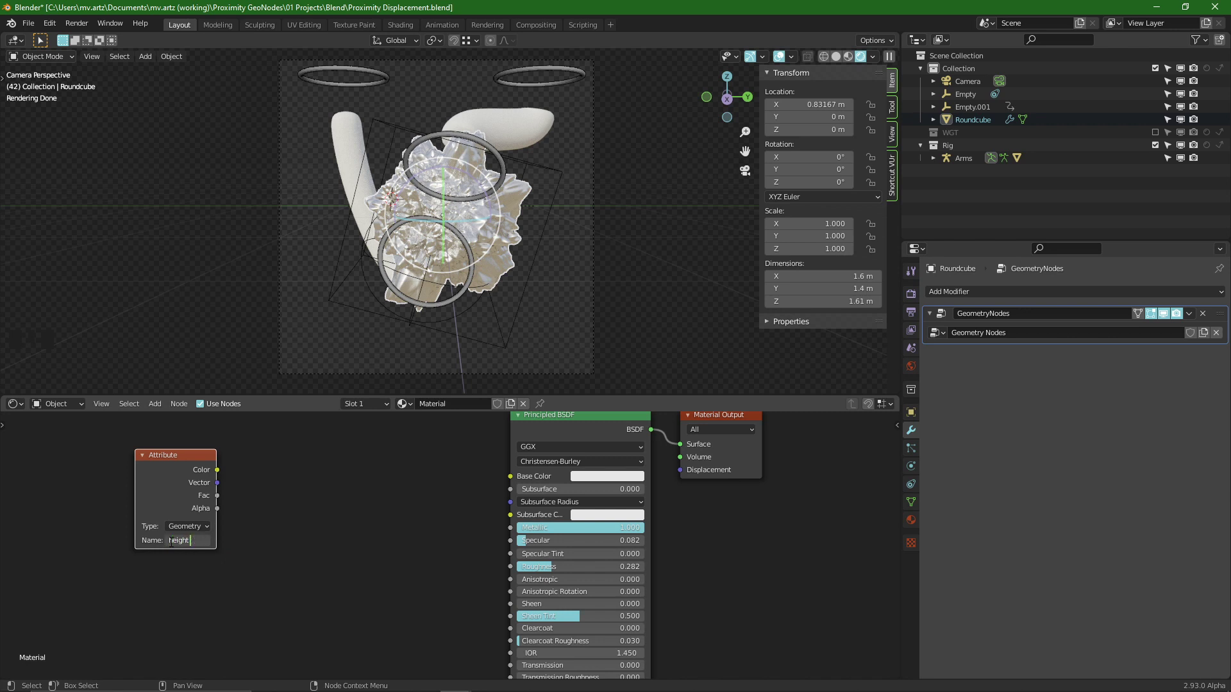
pyautogui.click(221, 579)
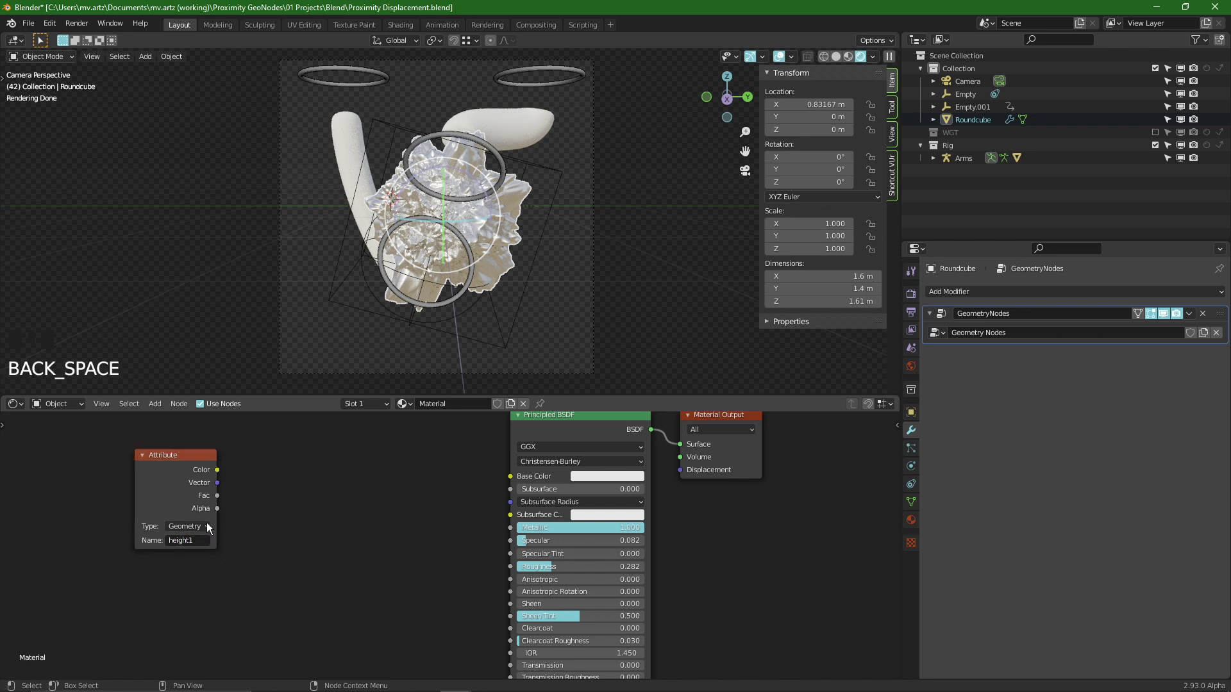
# - Preview the height1 attribute on the sphere and save the file
pyautogui.keyDown('ctrl'); pyautogui.keyDown('shift'); pyautogui.click(170, 461); pyautogui.keyUp('shift'); pyautogui.keyUp('ctrl')
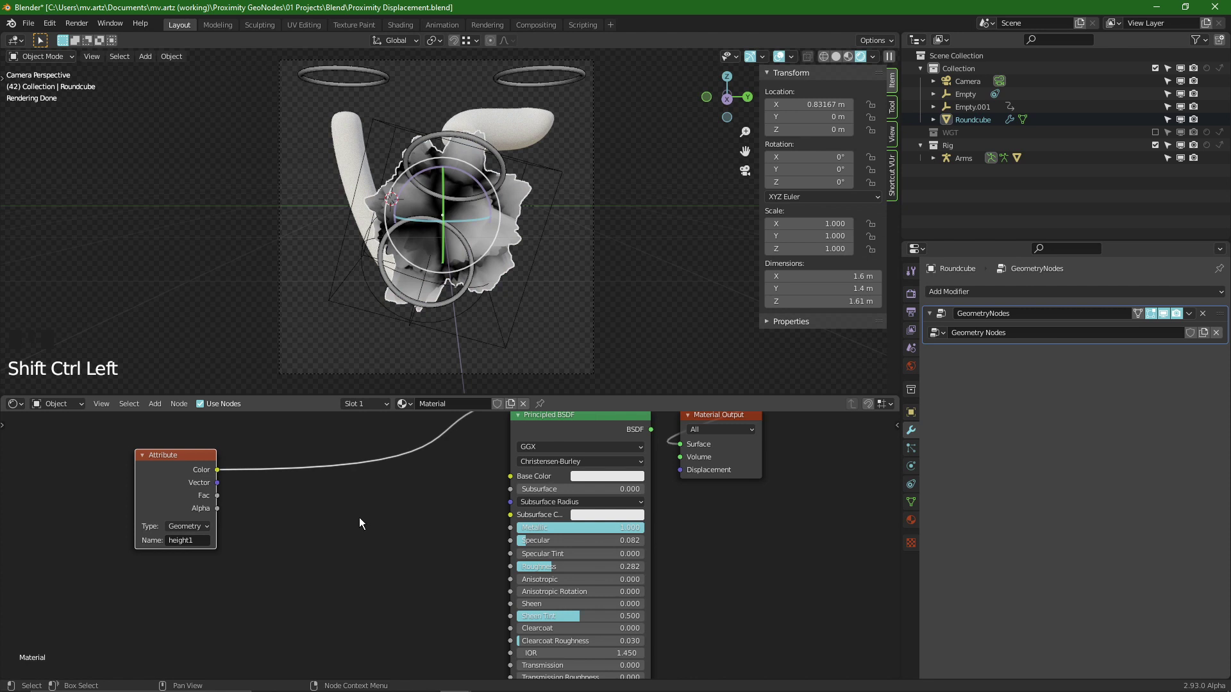
pyautogui.hotkey('ctrl', 's')
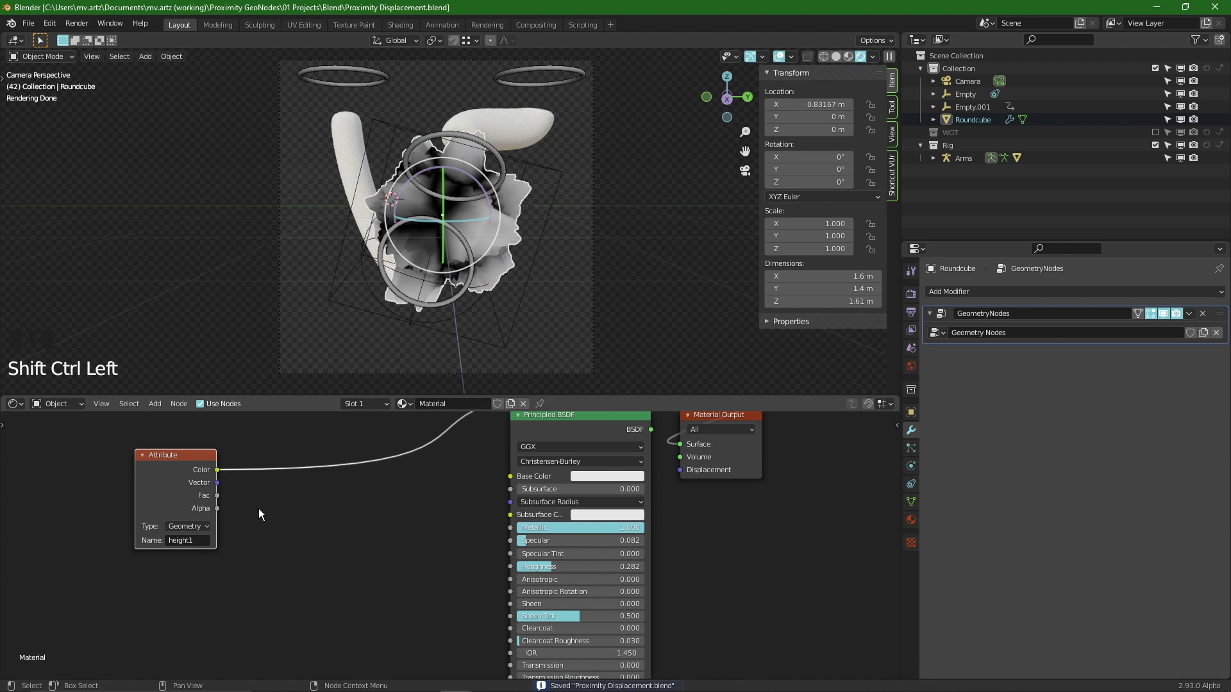
pyautogui.moveTo(162, 460); pyautogui.dragTo(81, 466)
# - Duplicate the height1 Attribute node below the original, name the copy height2 and preview it on the sphere
pyautogui.scroll(-2, 115, 478)
pyautogui.moveTo(147, 495); pyautogui.dragTo(182, 498, button='middle')
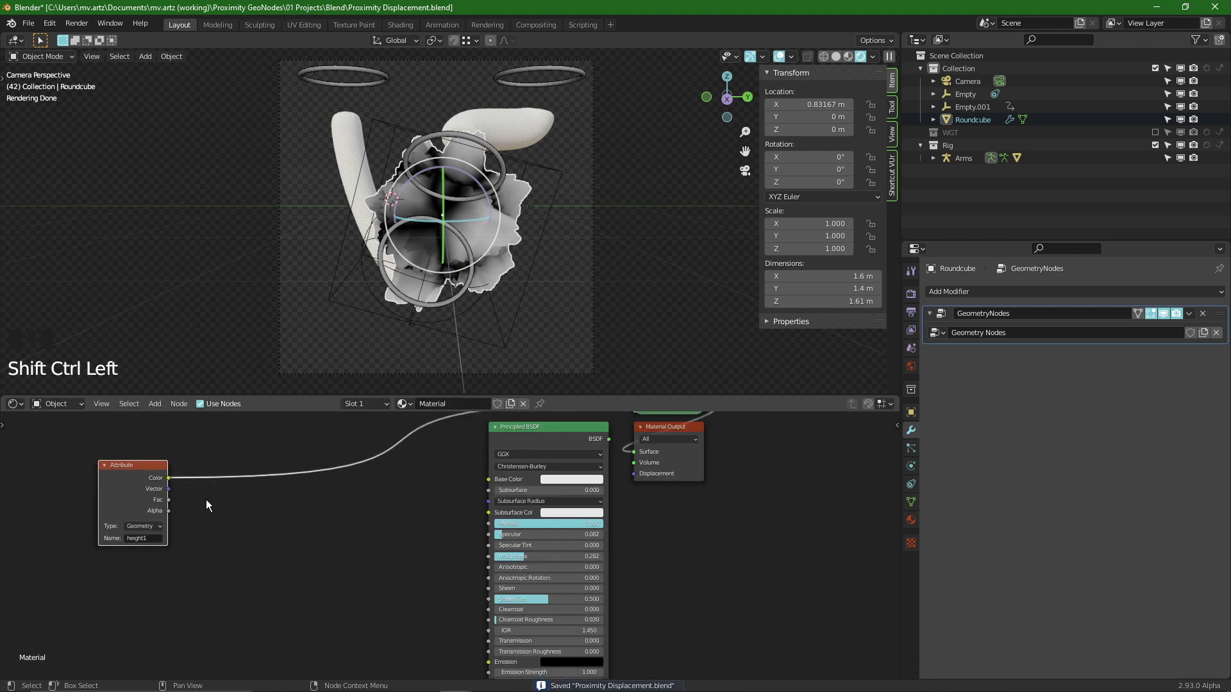
pyautogui.moveTo(139, 483); pyautogui.dragTo(136, 472)
pyautogui.hotkey('shift', 'd')
pyautogui.click(136, 564)
pyautogui.click(149, 618)
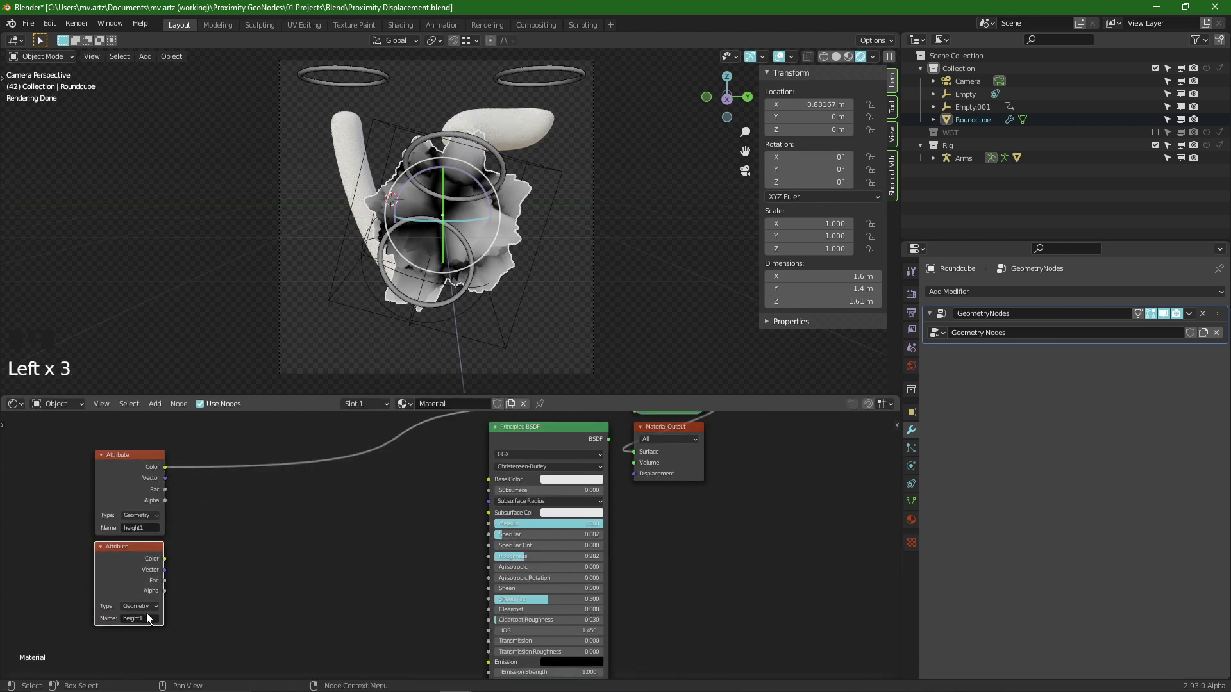
pyautogui.click(151, 618)
pyautogui.click(129, 577)
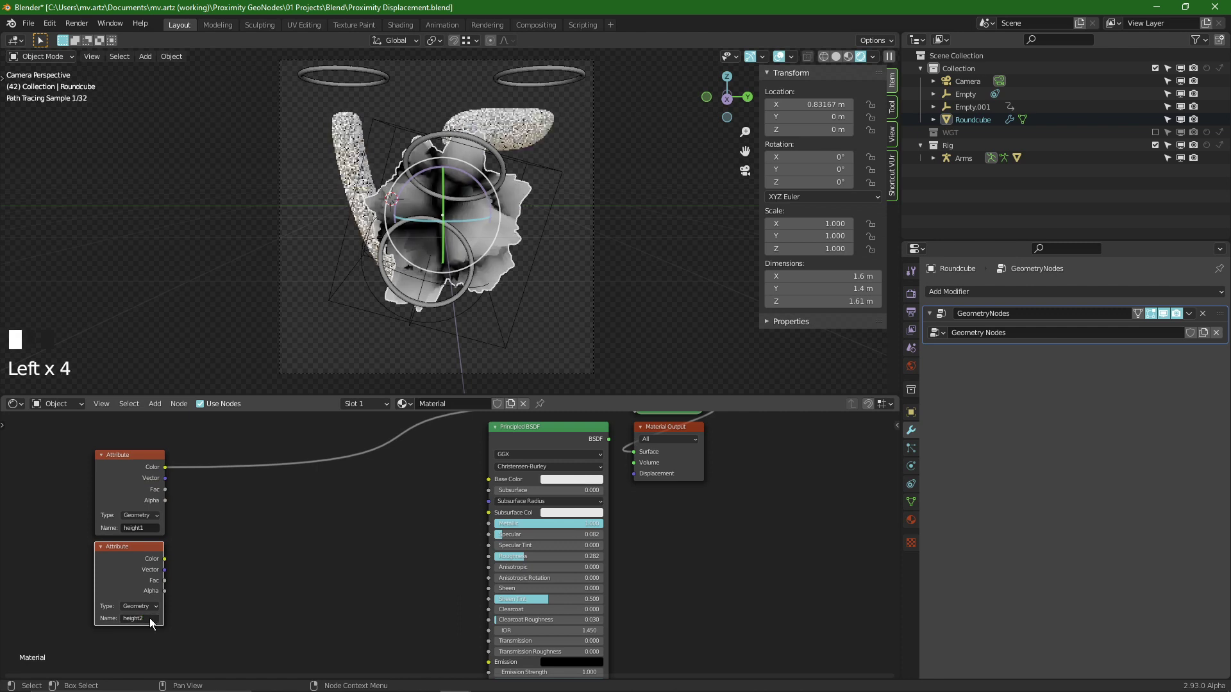
pyautogui.keyDown('ctrl'); pyautogui.keyDown('shift'); pyautogui.click(118, 553); pyautogui.keyUp('shift'); pyautogui.keyUp('ctrl')
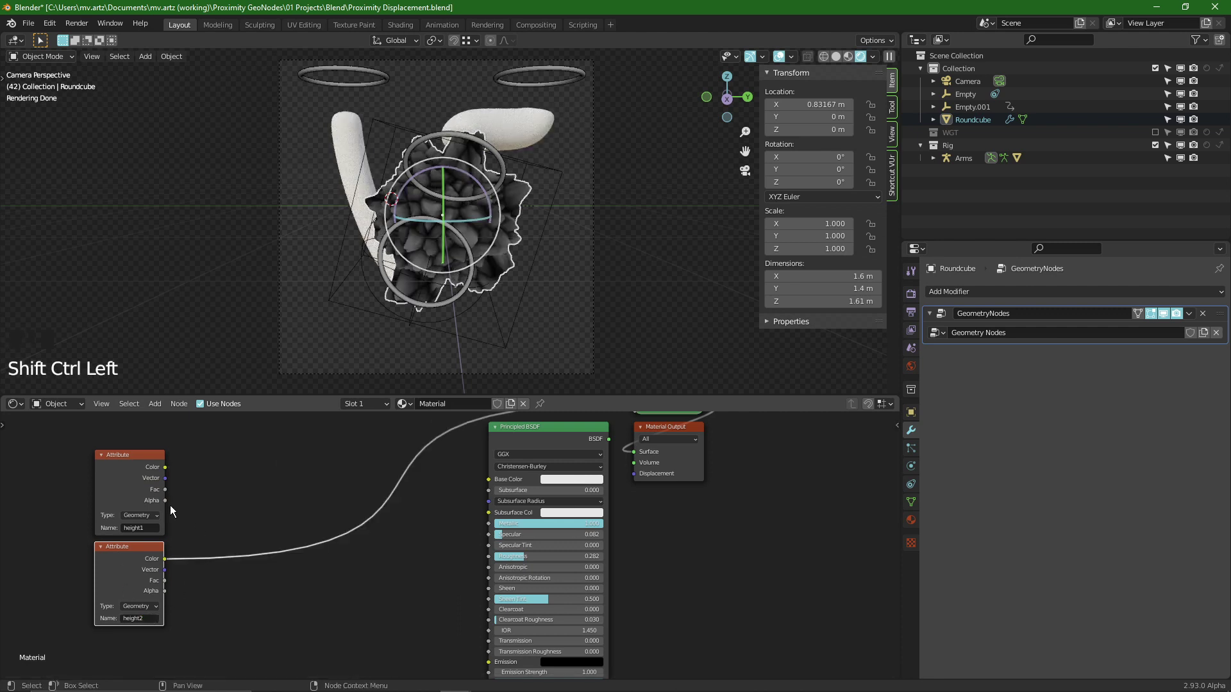
# - Combine the height1 and height2 attribute colors in a Mix node, and place it expanded before the Principled BSDF
pyautogui.scroll(-2, 247, 514)
pyautogui.keyDown('ctrl'); pyautogui.keyDown('shift'); pyautogui.moveTo(160, 513); pyautogui.dragTo(166, 567, button='right'); pyautogui.keyUp('shift'); pyautogui.keyUp('ctrl')
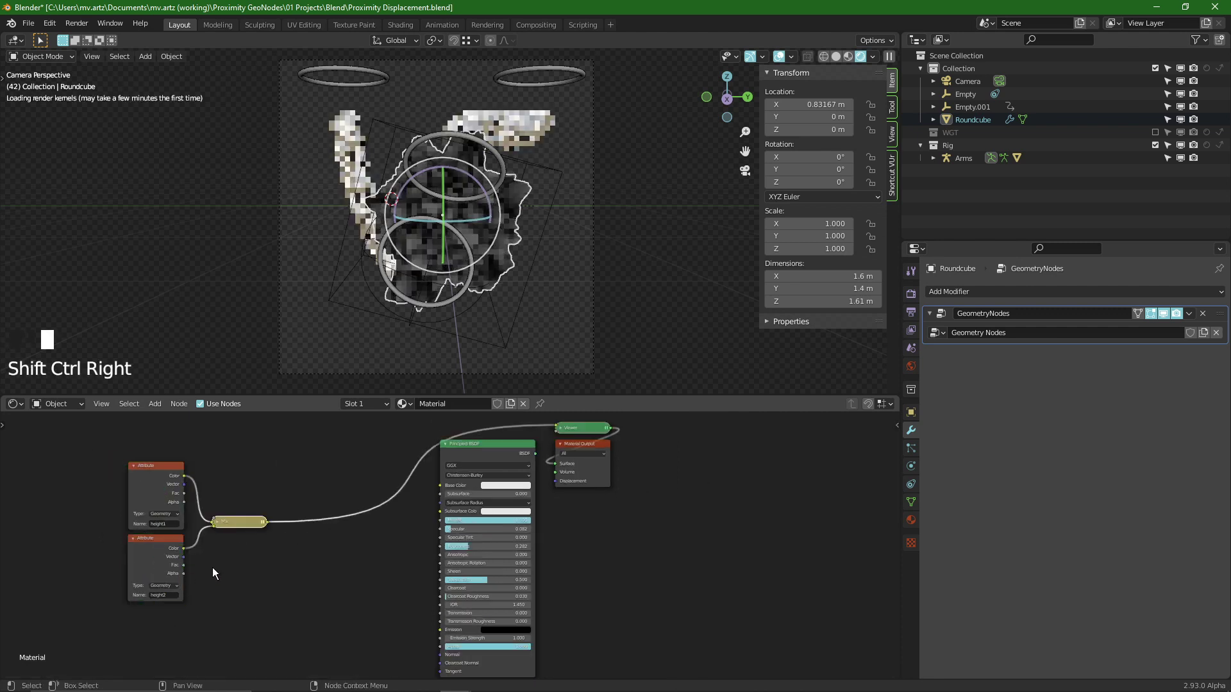
pyautogui.moveTo(238, 529); pyautogui.dragTo(324, 472)
pyautogui.click(300, 496)
# - Duplicate the height1 Attribute node above the original, name the copy proximity and preview it on the sphere
pyautogui.scroll(-1, 317, 472)
pyautogui.scroll(3, 315, 471)
pyautogui.scroll(-3, 243, 472)
pyautogui.moveTo(168, 472); pyautogui.dragTo(214, 545, button='middle')
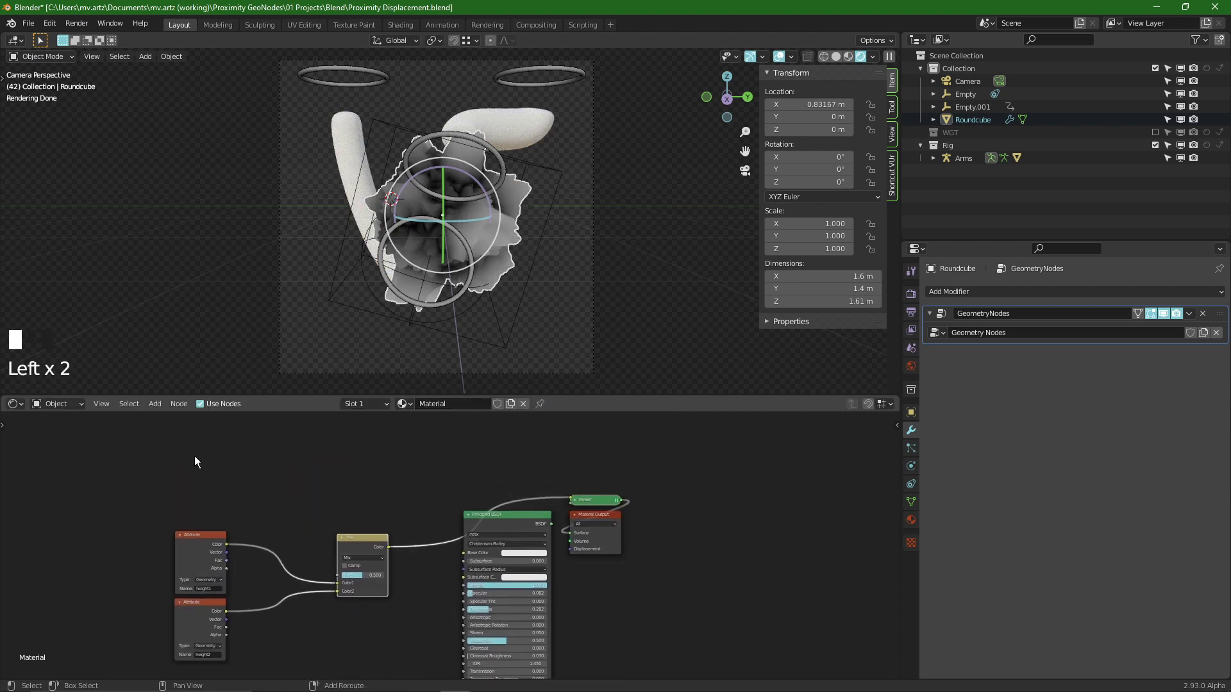
pyautogui.click(202, 543)
pyautogui.hotkey('shift', 'd')
pyautogui.click(213, 456)
pyautogui.scroll(4, 222, 470)
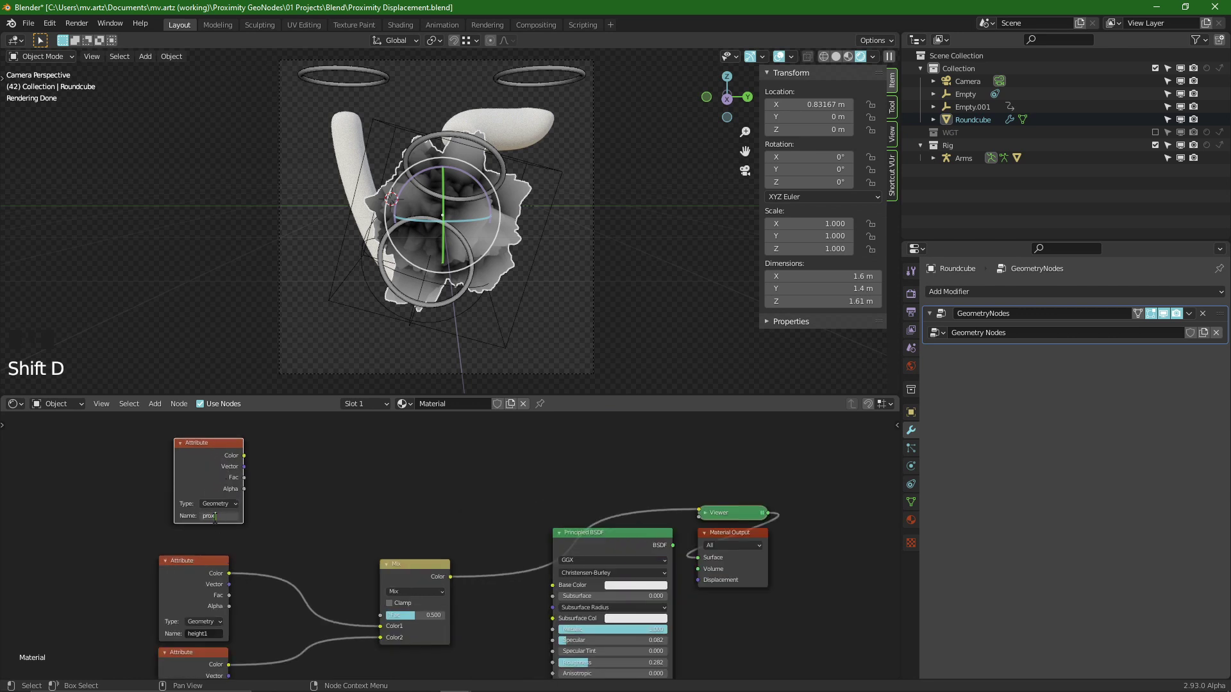
pyautogui.click(213, 518)
pyautogui.write('proximity')
pyautogui.press('Return')
pyautogui.keyDown('ctrl'); pyautogui.keyDown('shift'); pyautogui.click(206, 451); pyautogui.keyUp('shift'); pyautogui.keyUp('ctrl')
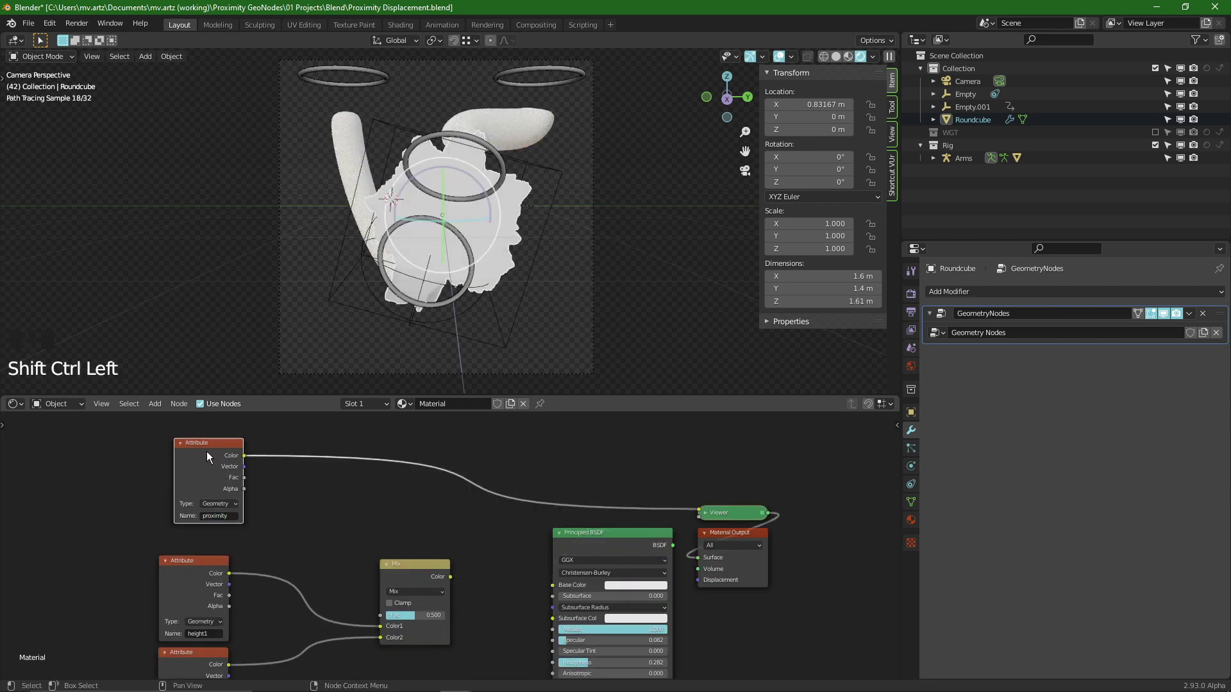
# - Insert a ColorRamp node on the proximity attribute's color output
pyautogui.moveTo(206, 451); pyautogui.dragTo(182, 446)
pyautogui.hotkey('shift', 'a')
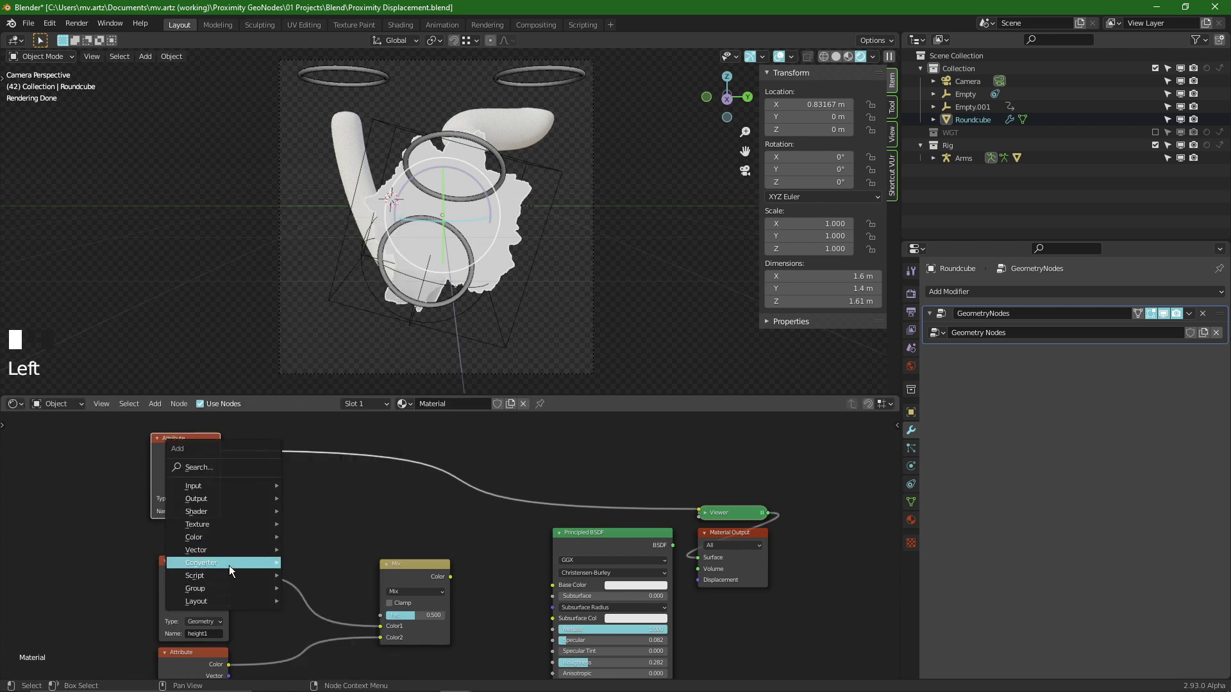
pyautogui.moveTo(234, 561)
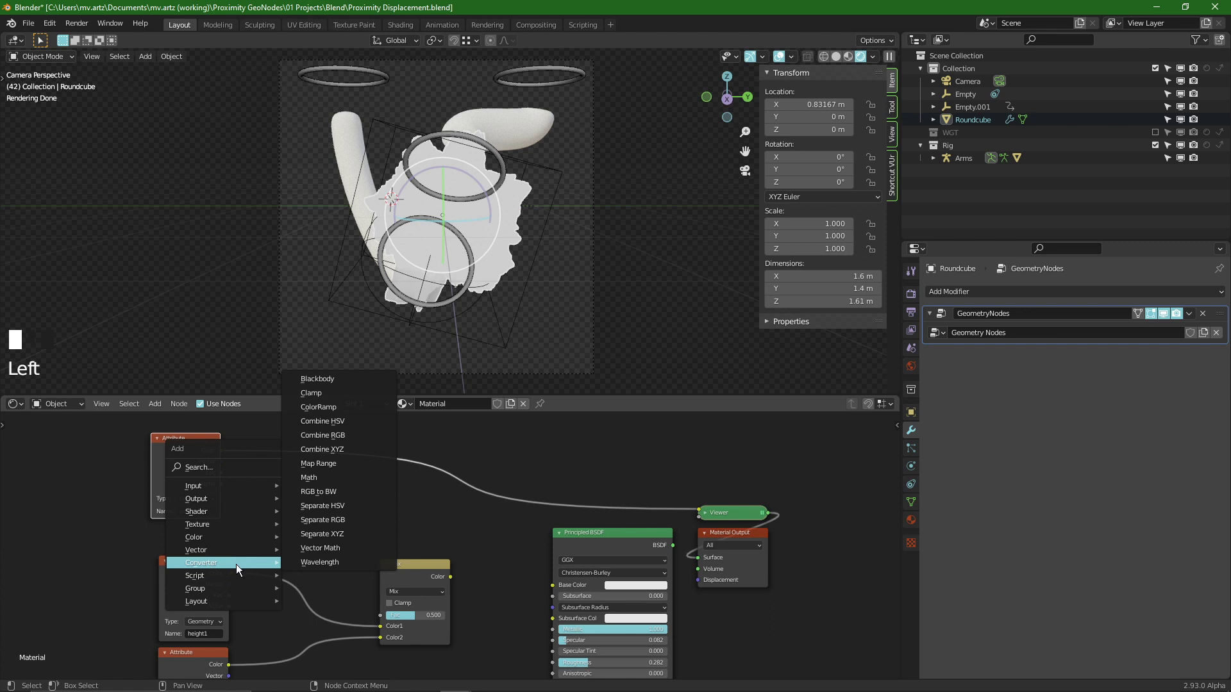
pyautogui.click(319, 407)
pyautogui.click(251, 418)
pyautogui.moveTo(192, 442); pyautogui.dragTo(104, 430)
# - Set the proximity ColorRamp to Ease interpolation with the black stop at 0.832 and the white stop at 1.0
pyautogui.moveTo(210, 470); pyautogui.dragTo(264, 488, button='middle')
pyautogui.moveTo(344, 454); pyautogui.dragTo(332, 486)
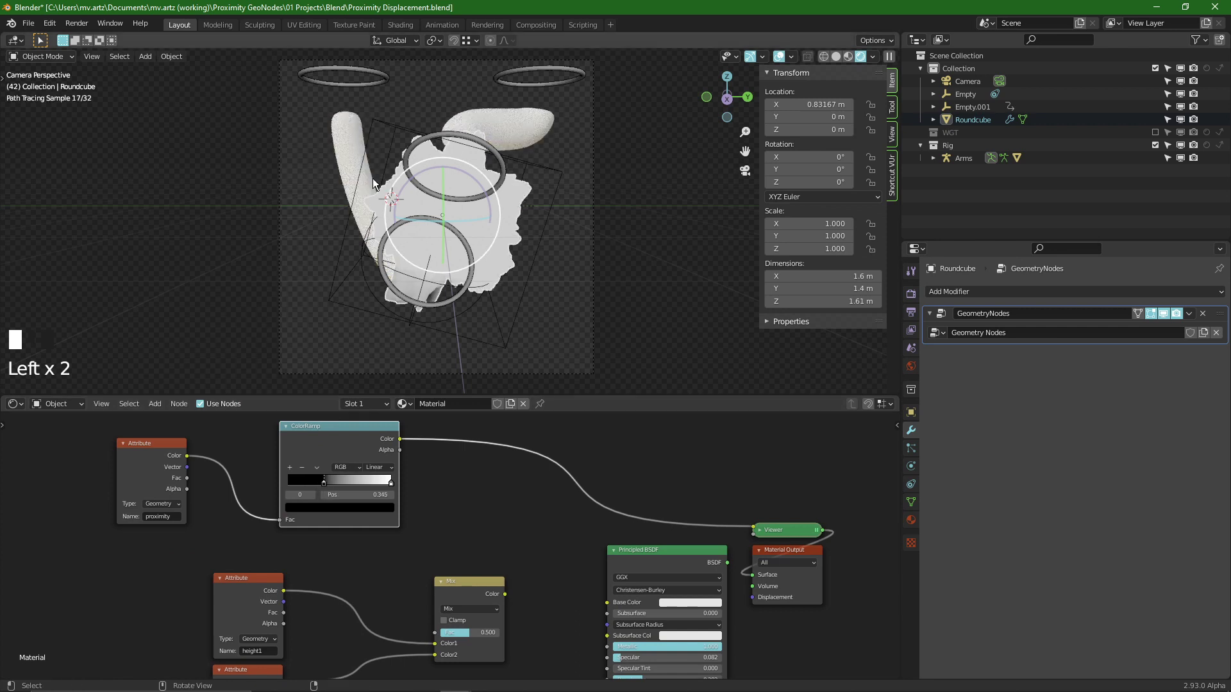
pyautogui.keyDown('alt'); pyautogui.moveTo(371, 179); pyautogui.dragTo(526, 157, button='middle'); pyautogui.keyUp('alt')
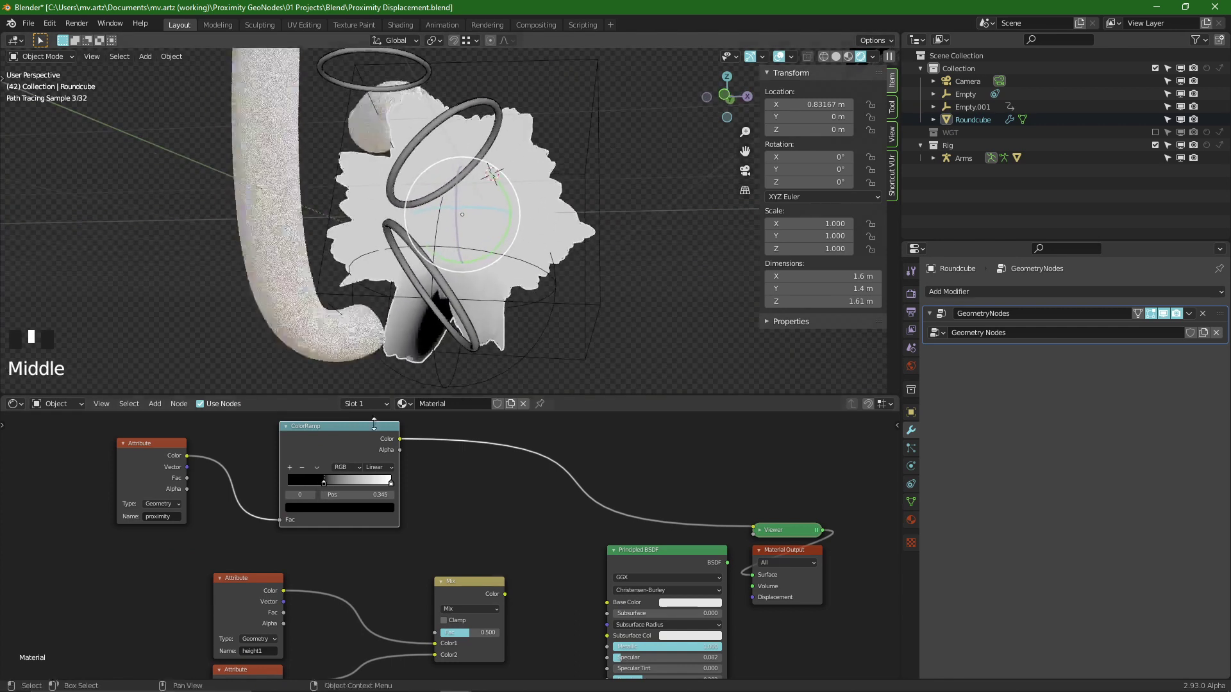
pyautogui.click(392, 482)
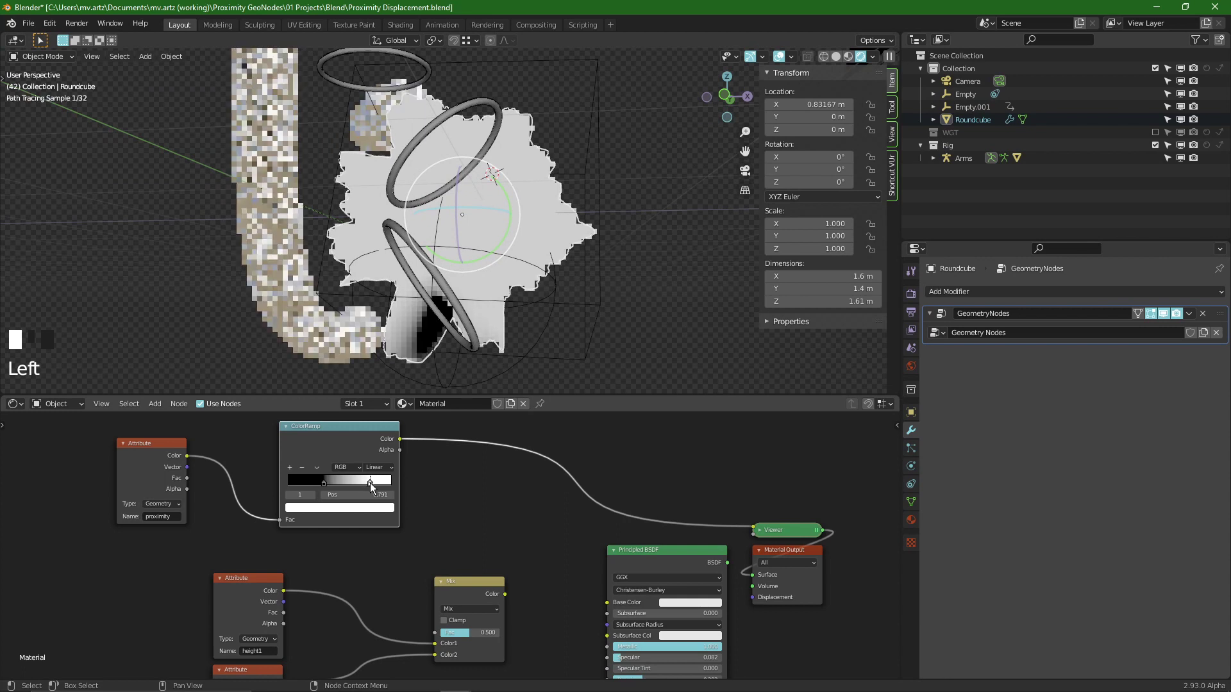
pyautogui.click(379, 467)
pyautogui.click(387, 482)
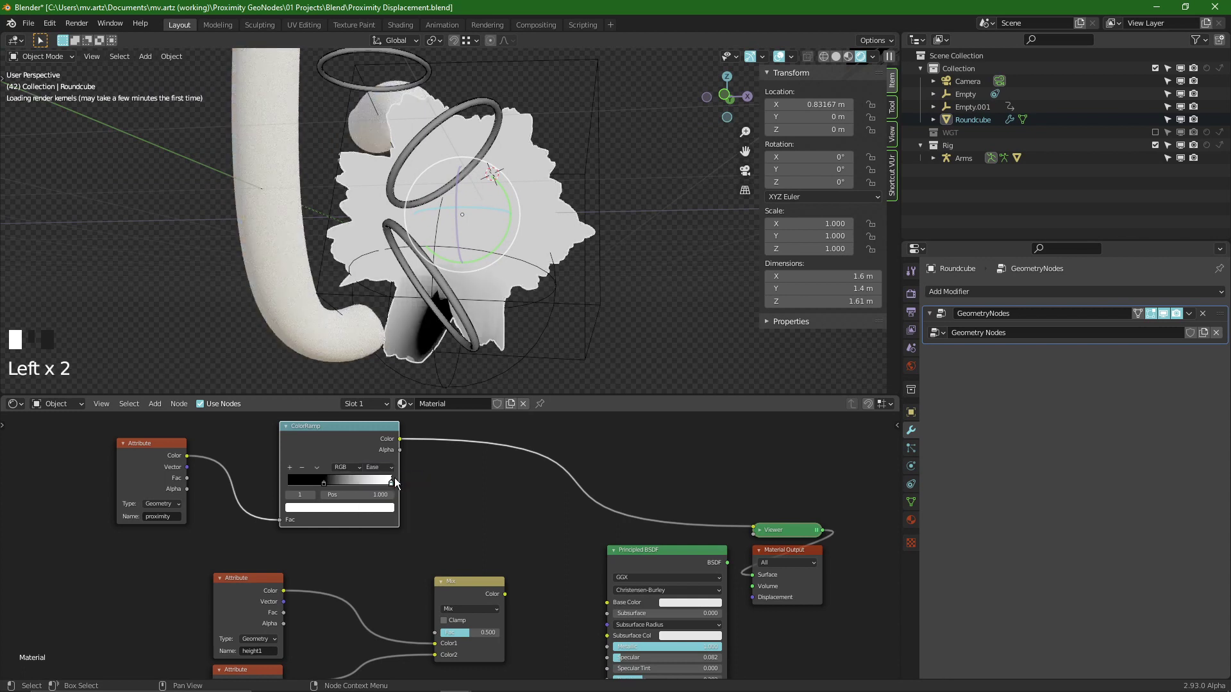
pyautogui.moveTo(322, 483); pyautogui.dragTo(377, 490)
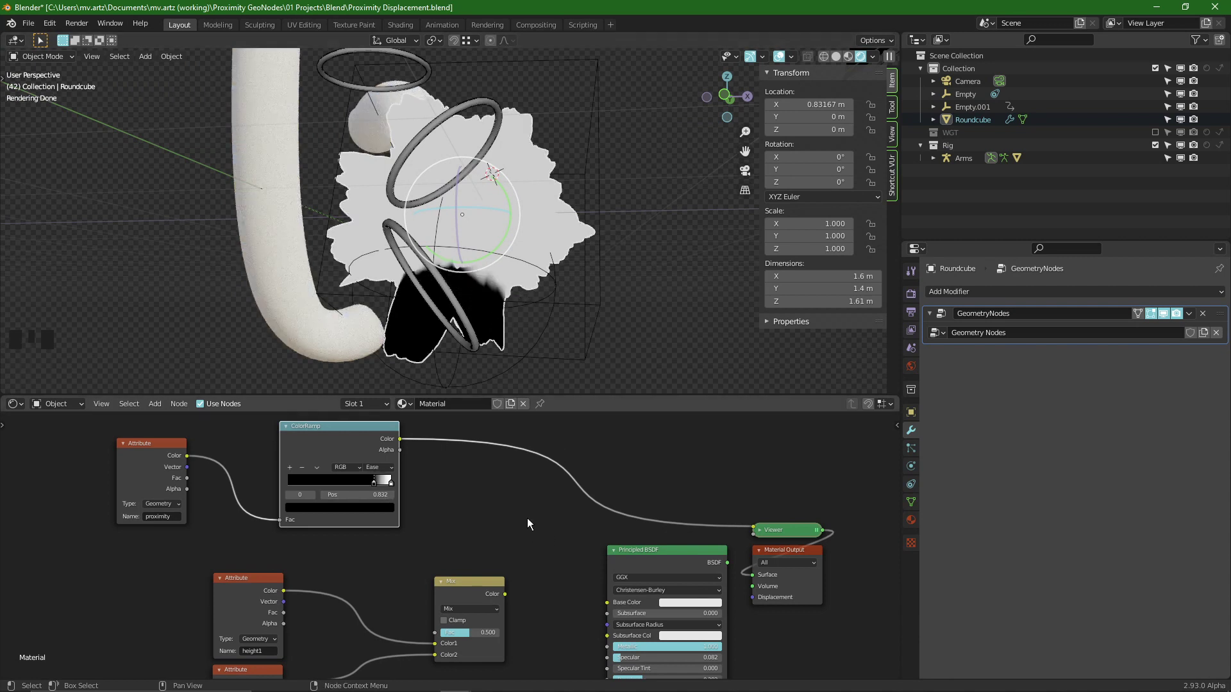
# - Connect the proximity ColorRamp's color to the Mix node's factor and preview the mix on the sphere
pyautogui.keyDown('ctrl'); pyautogui.keyDown('shift'); pyautogui.click(455, 597); pyautogui.keyUp('shift'); pyautogui.keyUp('ctrl')
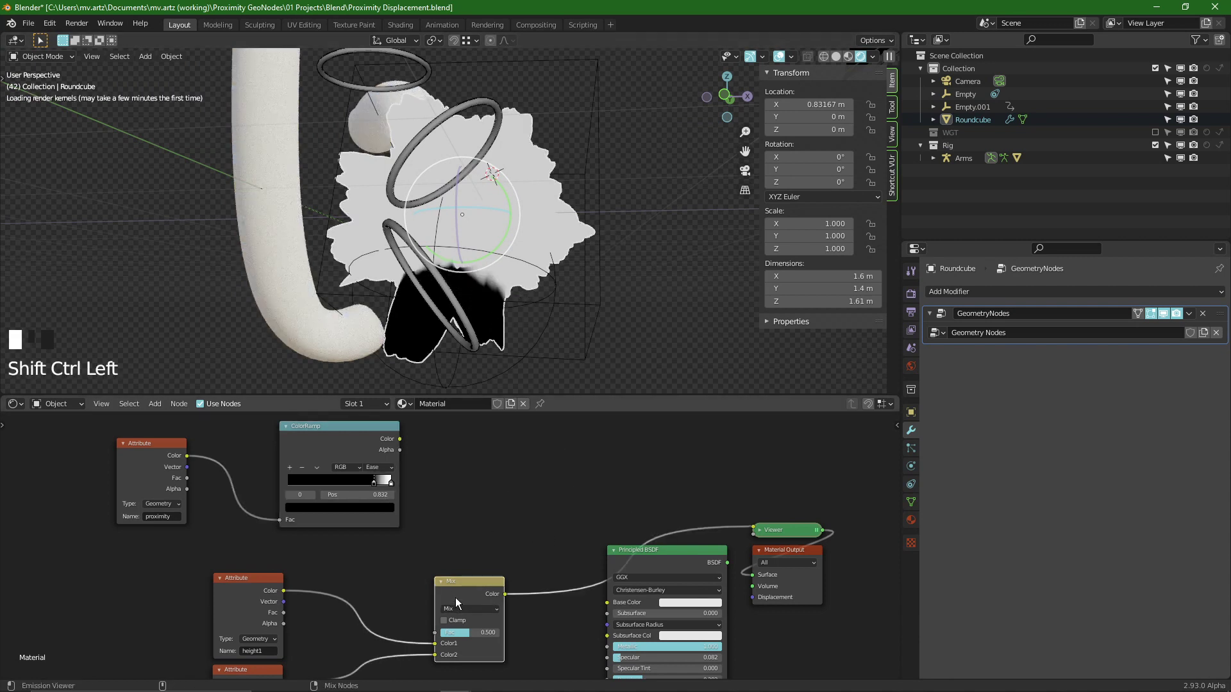
pyautogui.keyDown('ctrl'); pyautogui.keyDown('shift'); pyautogui.click(652, 566); pyautogui.keyUp('shift'); pyautogui.keyUp('ctrl')
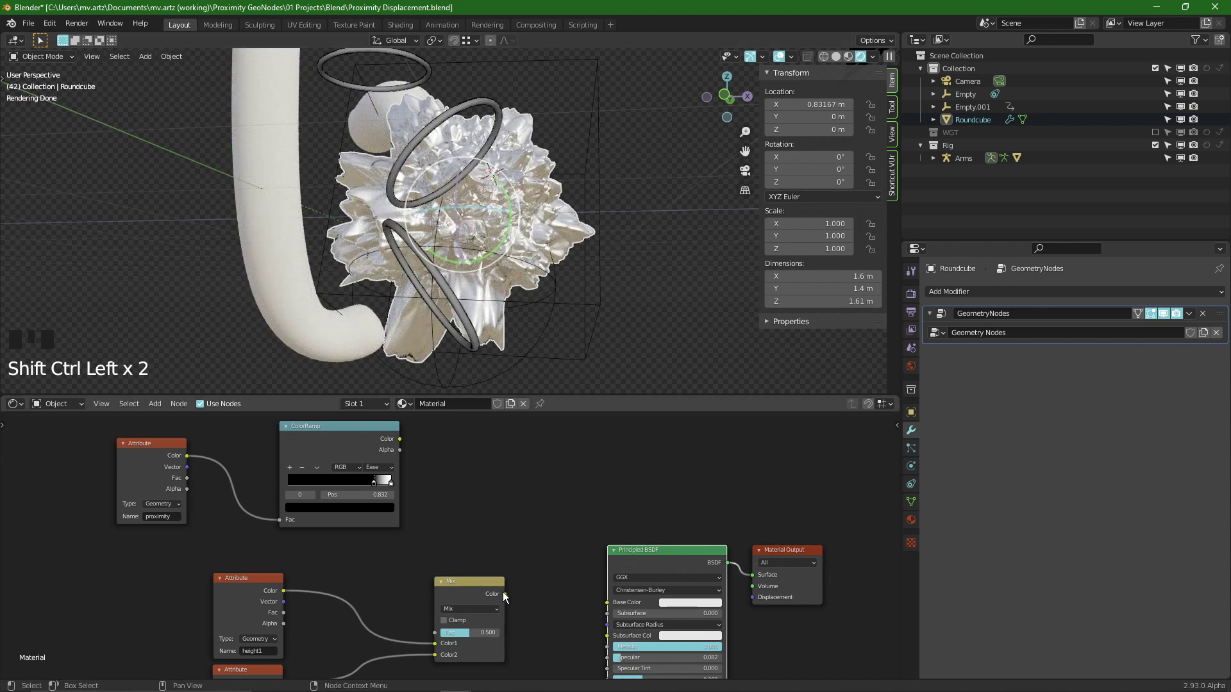
pyautogui.moveTo(452, 573); pyautogui.dragTo(460, 541)
pyautogui.moveTo(405, 442); pyautogui.dragTo(445, 600)
pyautogui.moveTo(472, 552); pyautogui.dragTo(489, 539)
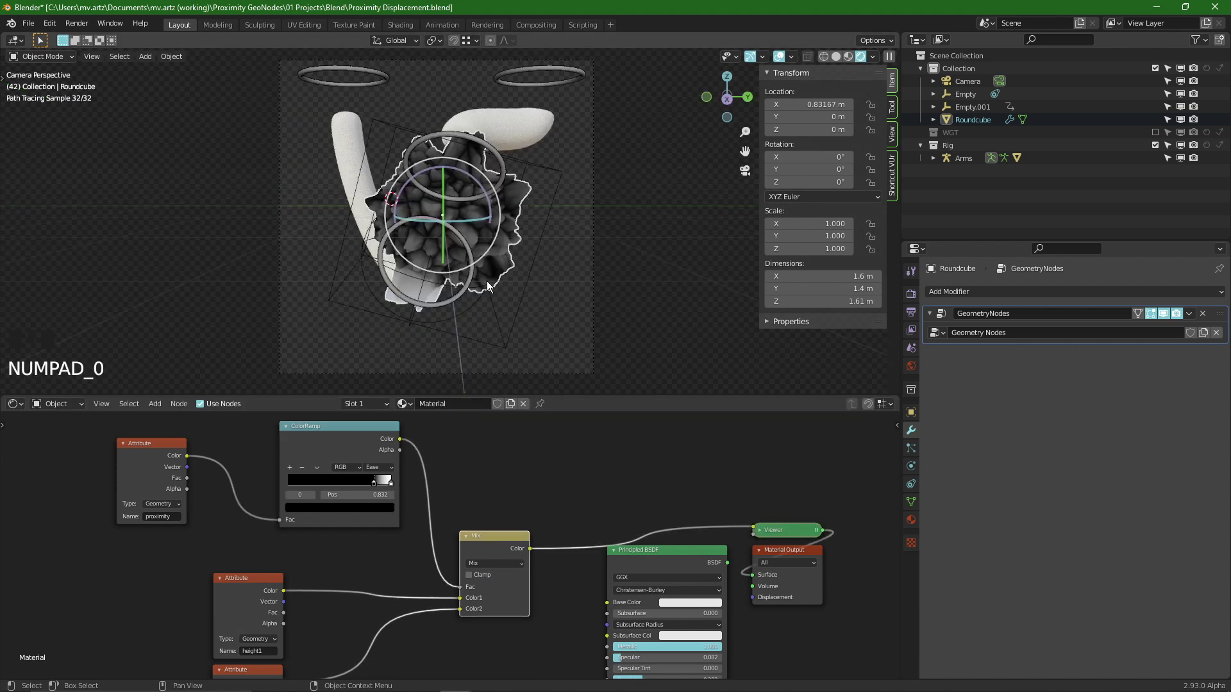
# - Spread out the height1 and height2 Attribute nodes to make room before the Mix node
pyautogui.scroll(-3, 245, 471)
pyautogui.moveTo(204, 448); pyautogui.dragTo(288, 454)
pyautogui.moveTo(332, 502); pyautogui.dragTo(404, 459, button='middle')
pyautogui.moveTo(311, 532); pyautogui.dragTo(269, 528)
pyautogui.moveTo(307, 601); pyautogui.dragTo(246, 619)
pyautogui.moveTo(503, 490); pyautogui.dragTo(493, 490)
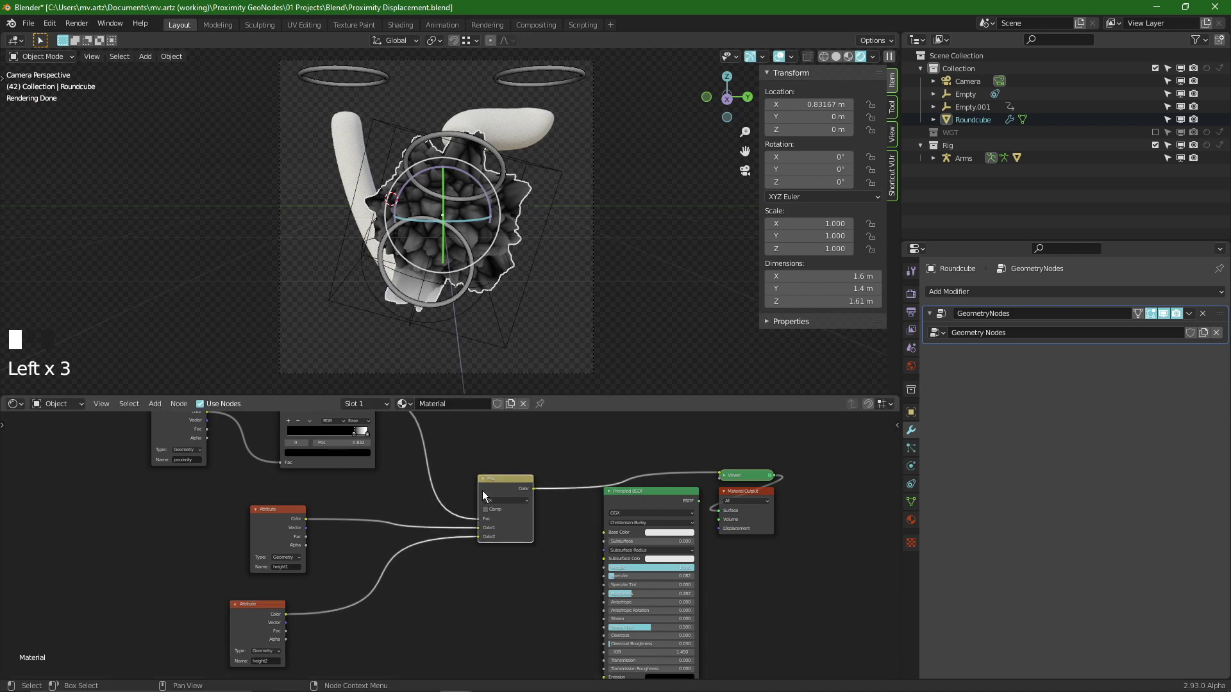
# - Insert a ColorRamp node between the height1 attribute and the Mix node's first color input
pyautogui.scroll(1, 435, 505)
pyautogui.moveTo(277, 522); pyautogui.dragTo(238, 526)
pyautogui.scroll(1, 242, 531)
pyautogui.hotkey('shift', 'a')
pyautogui.moveTo(362, 552)
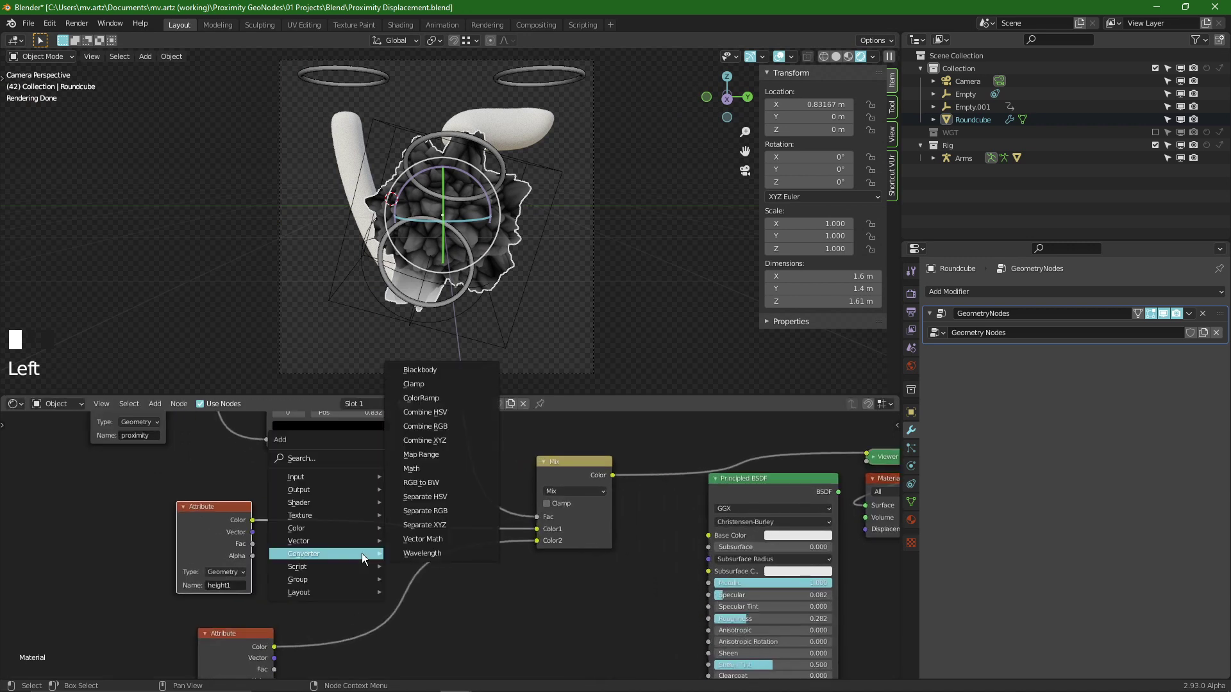
pyautogui.click(438, 401)
pyautogui.click(289, 470)
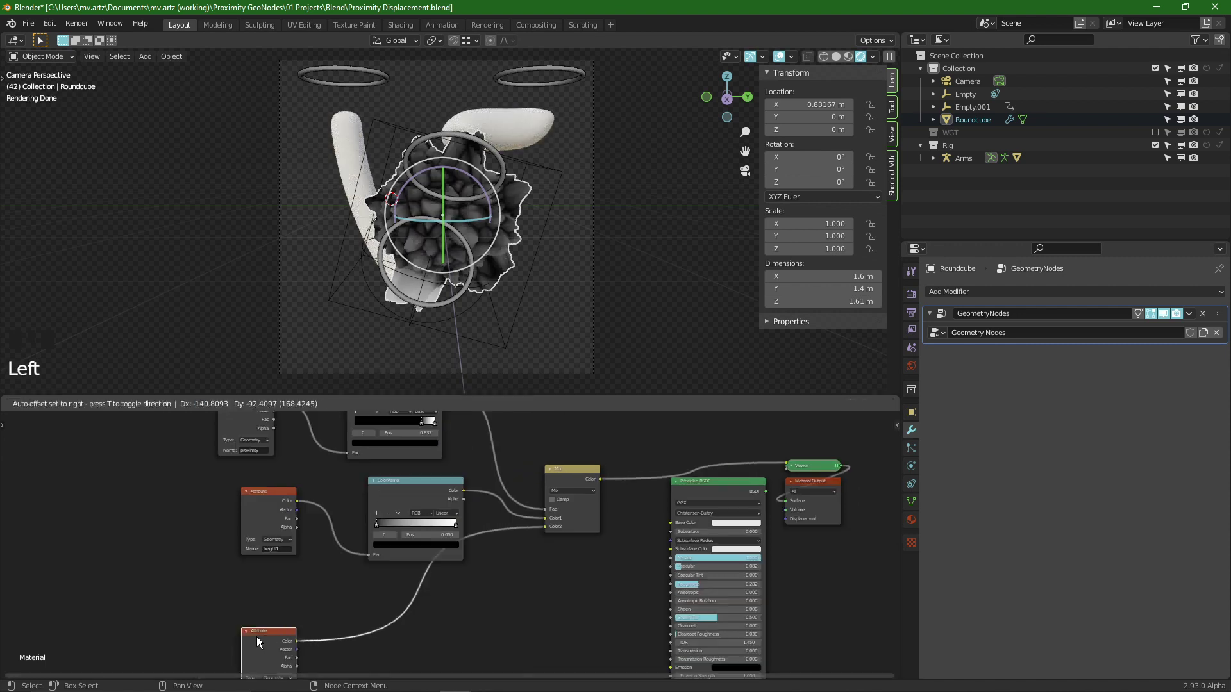
# - Position the height2 Attribute and height1 ColorRamp nodes, and color the ramp's first stop orange with hue 0.060, saturation 0.814 and value 0.532
pyautogui.moveTo(257, 636); pyautogui.dragTo(257, 639)
pyautogui.moveTo(423, 494); pyautogui.dragTo(404, 493)
pyautogui.scroll(3, 352, 529)
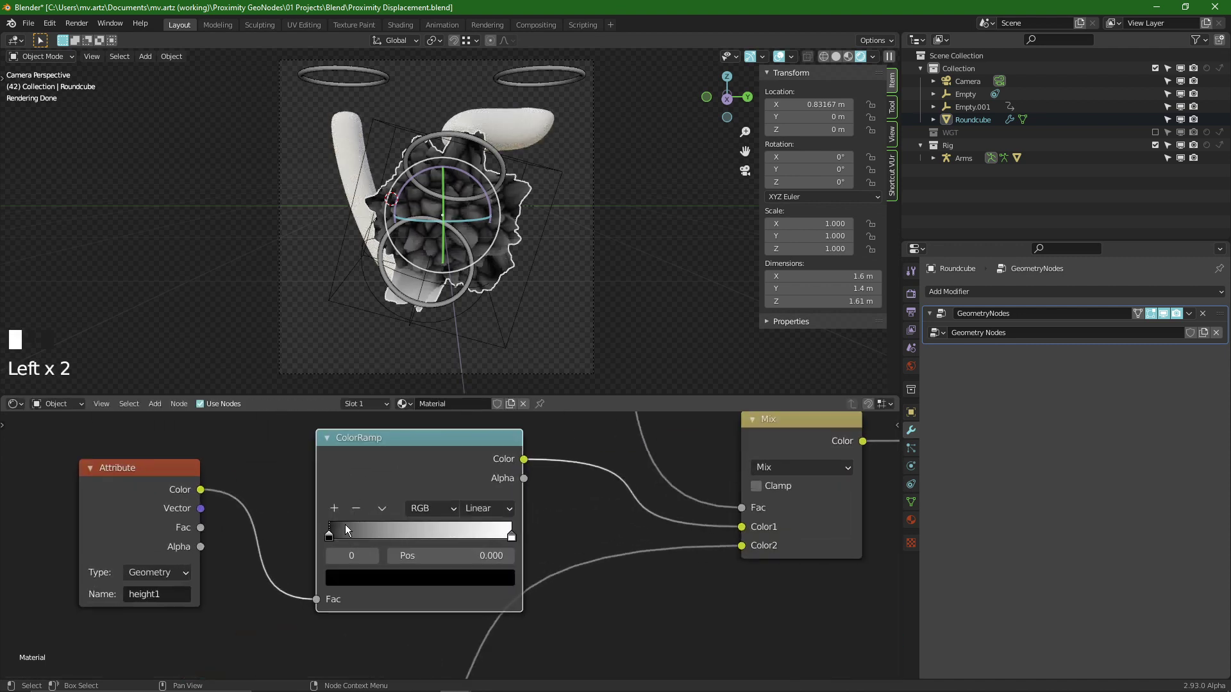
pyautogui.click(395, 578)
pyautogui.moveTo(475, 436); pyautogui.dragTo(474, 359)
pyautogui.moveTo(393, 404); pyautogui.dragTo(385, 420)
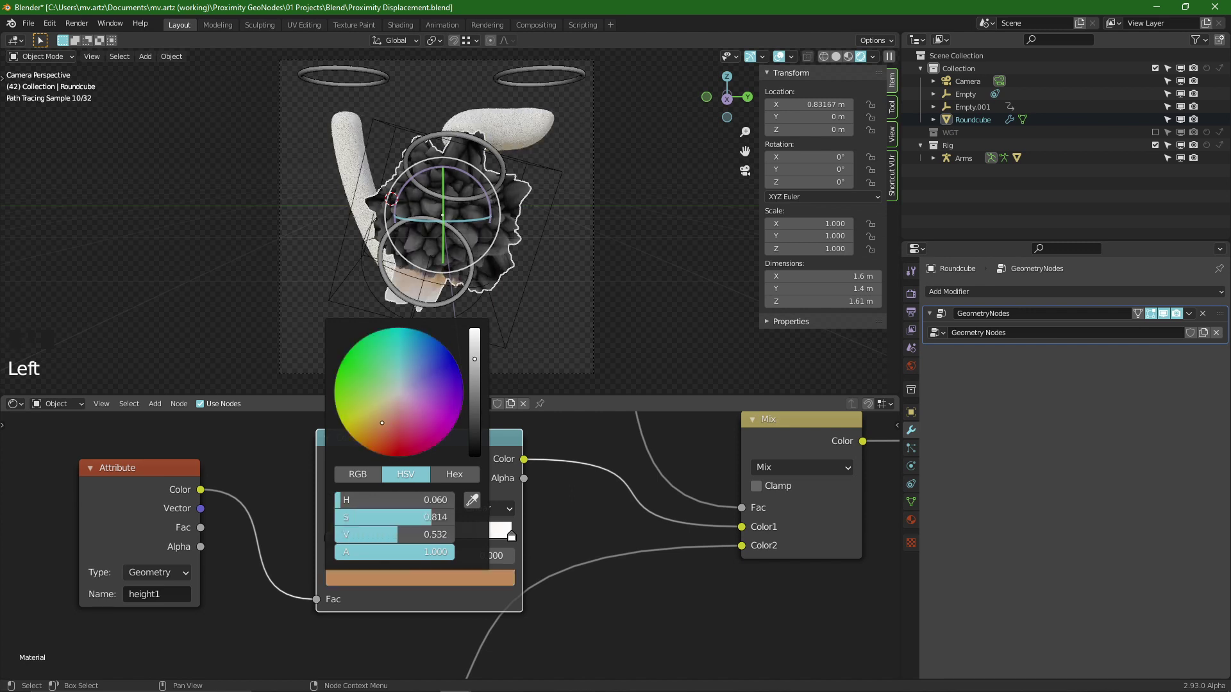
# - Copy the orange color from the first stop of the height1 ColorRamp onto its last stop at position 1.000
pyautogui.scroll(-1, 525, 580)
pyautogui.click(512, 538)
pyautogui.click(414, 535)
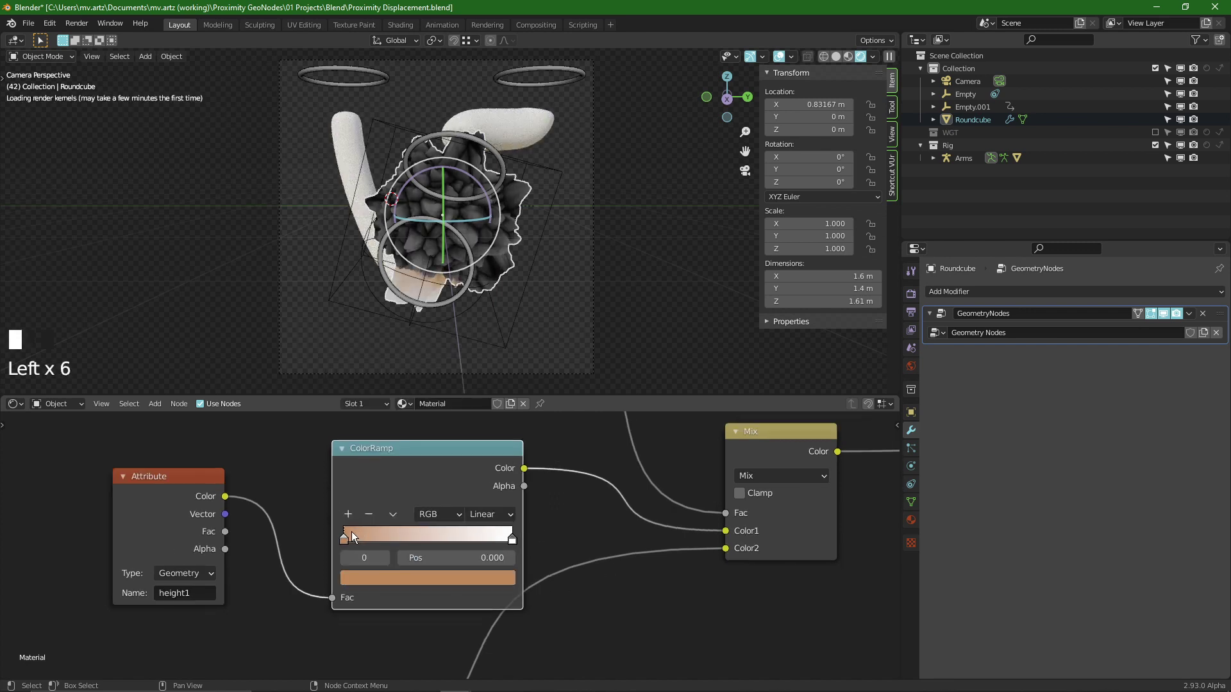
pyautogui.hotkey('ctrl', 'c')
pyautogui.click(511, 542)
pyautogui.click(466, 579)
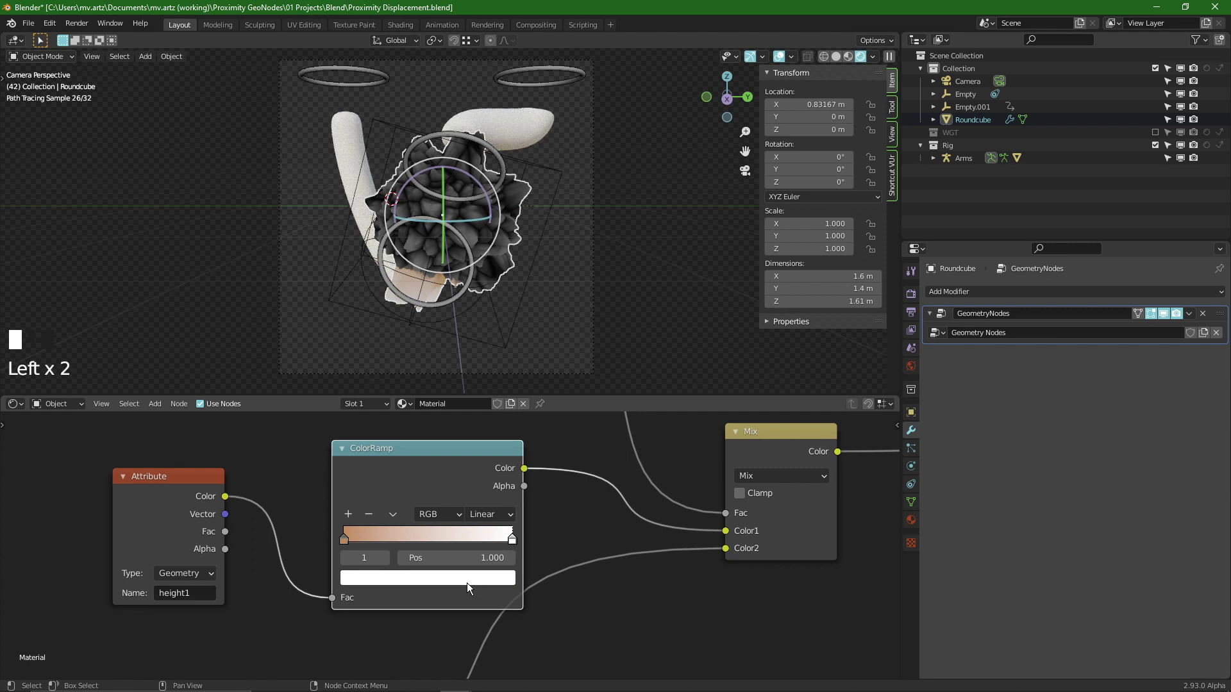
pyautogui.hotkey('ctrl', 'v')
pyautogui.click(545, 575)
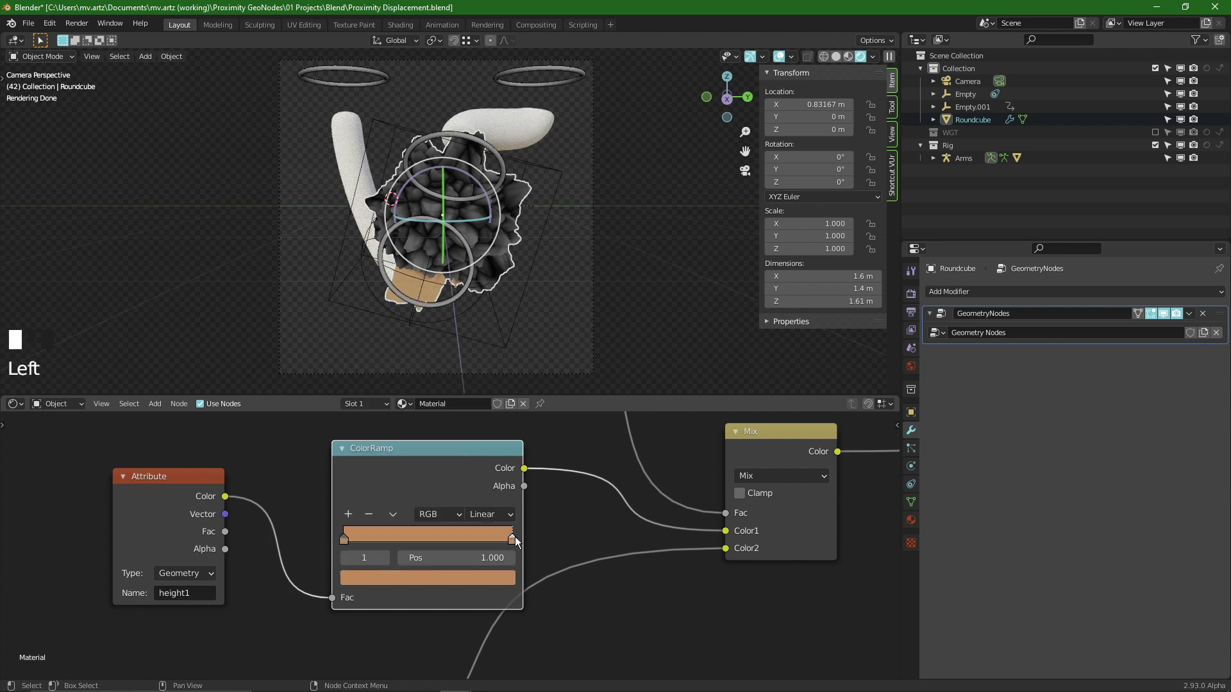
# - Add 0.5 to the hue of the height1 ColorRamp's last stop for a blue of hue 0.560, and preview the ramp on the sphere
pyautogui.click(512, 539)
pyautogui.click(493, 576)
pyautogui.click(415, 483)
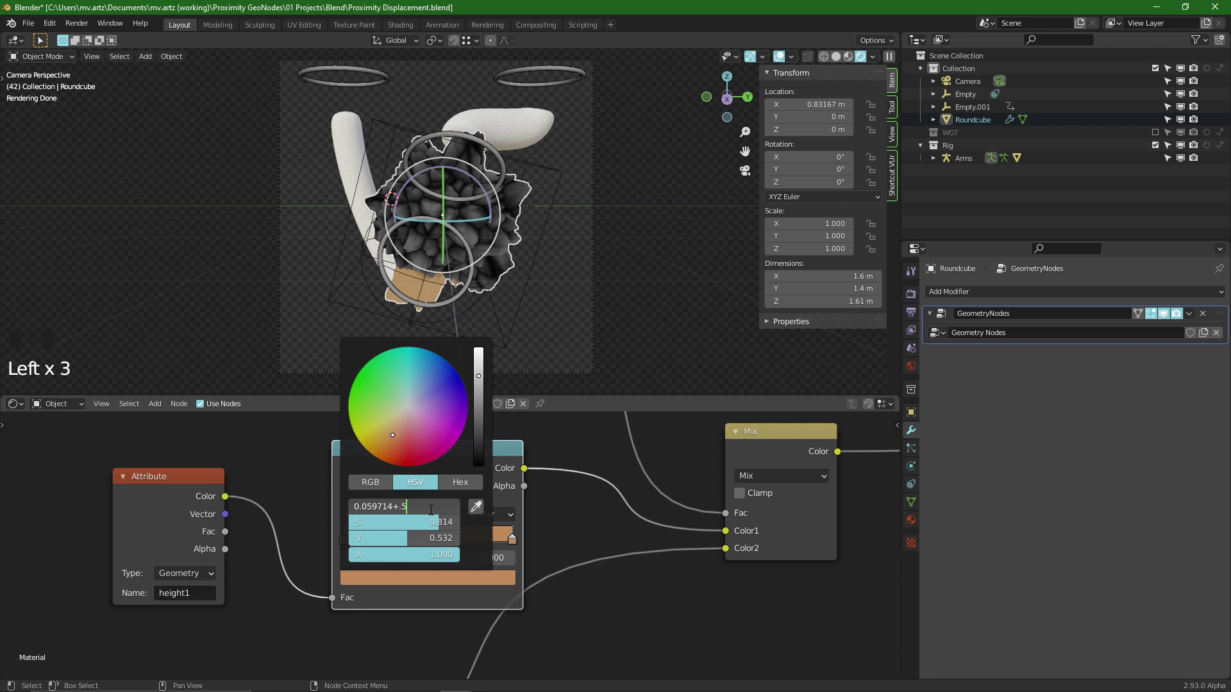
pyautogui.press('Return')
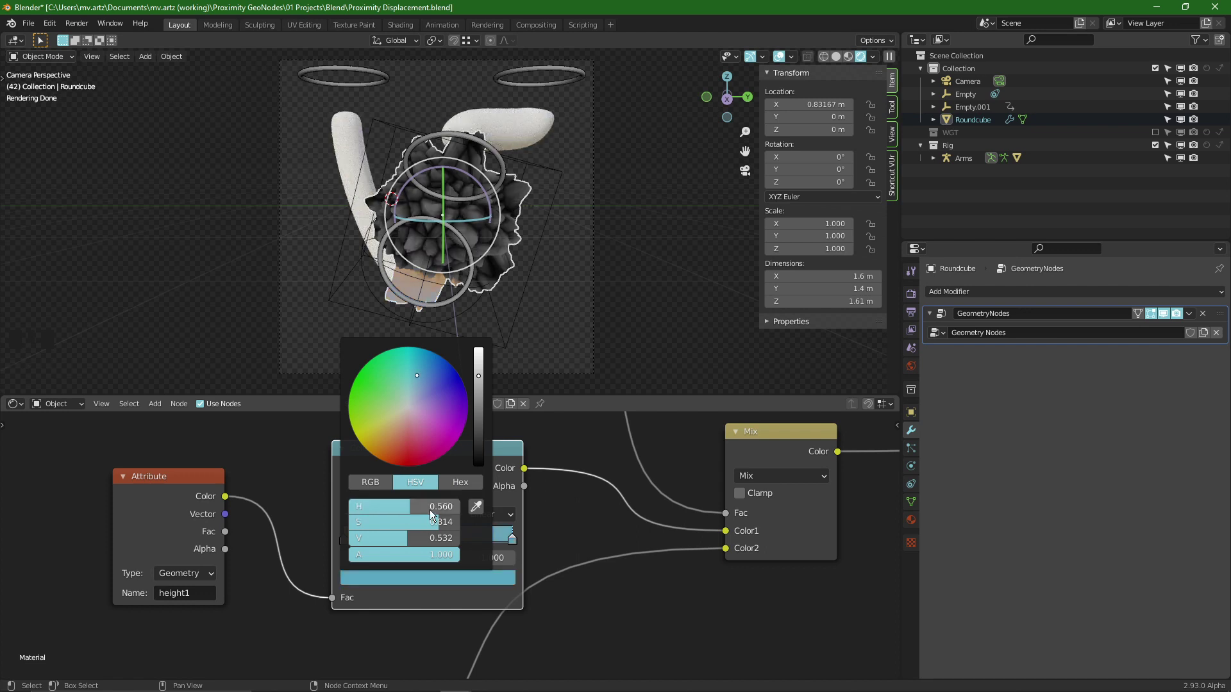
pyautogui.keyDown('ctrl'); pyautogui.keyDown('shift'); pyautogui.click(427, 468); pyautogui.keyUp('shift'); pyautogui.keyUp('ctrl')
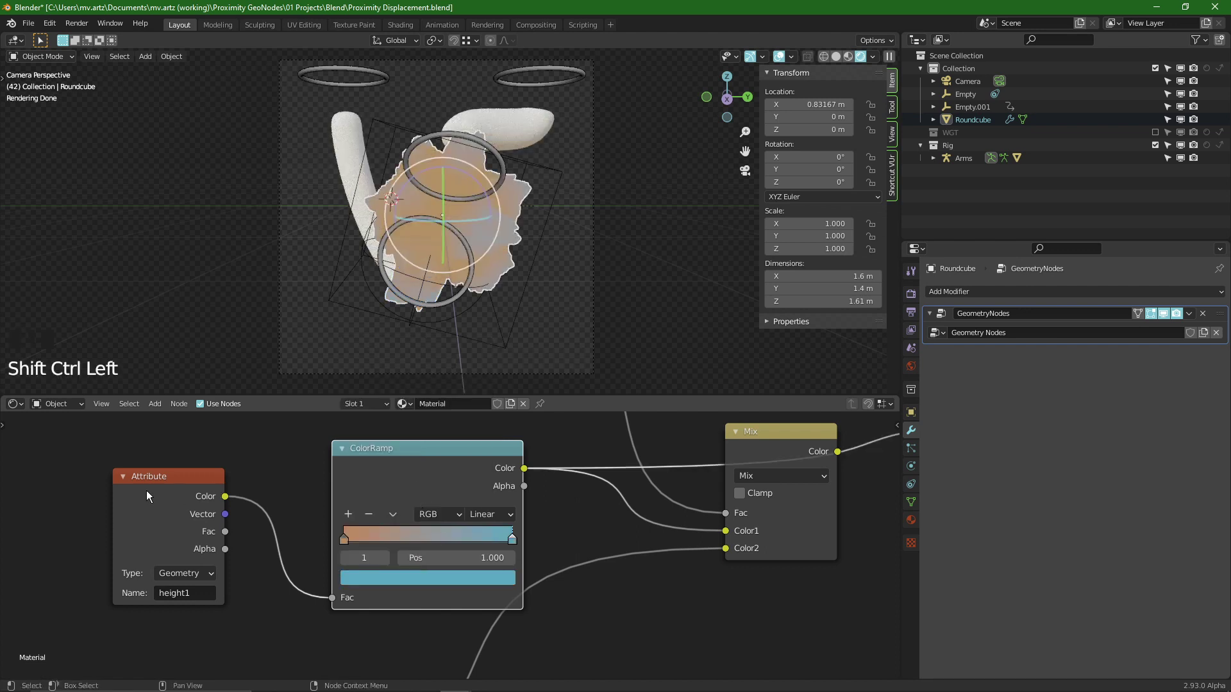